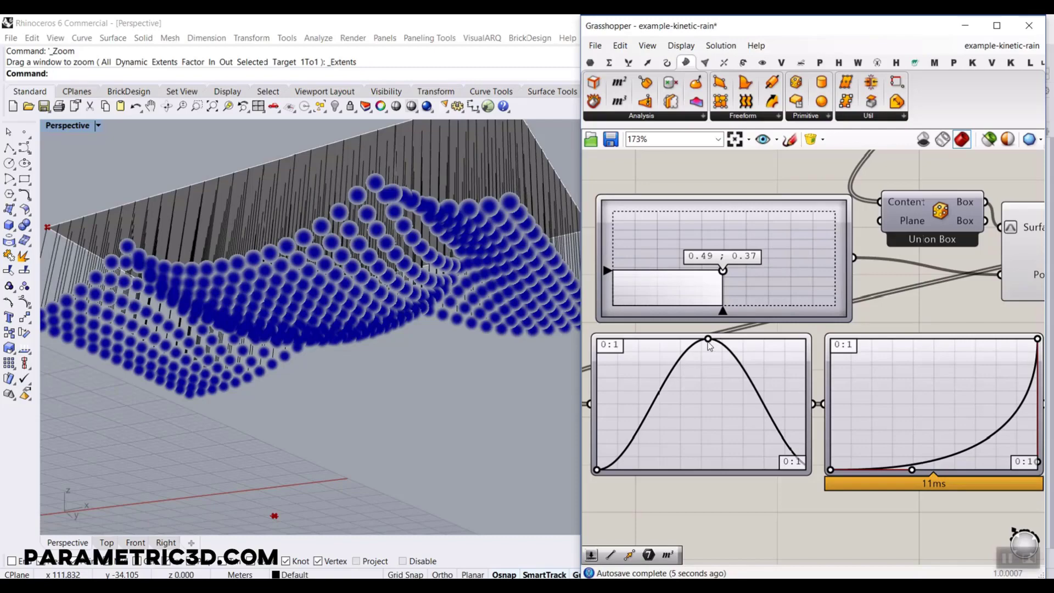
Reshape the sphere wave by shifting the first graph's peak slightly and raising the second graph's start handle above its baseline.
mouse_move(707, 341)
left_mouse_down()
mouse_move(661, 341)
mouse_move(702, 334)
left_mouse_up()
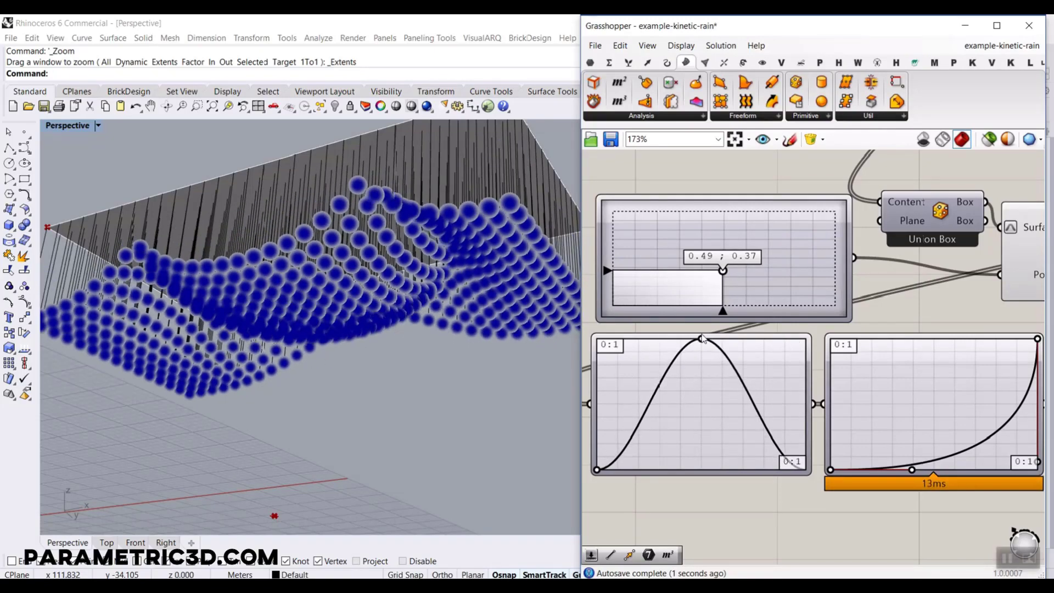
left_click_drag(912, 473, 854, 403)
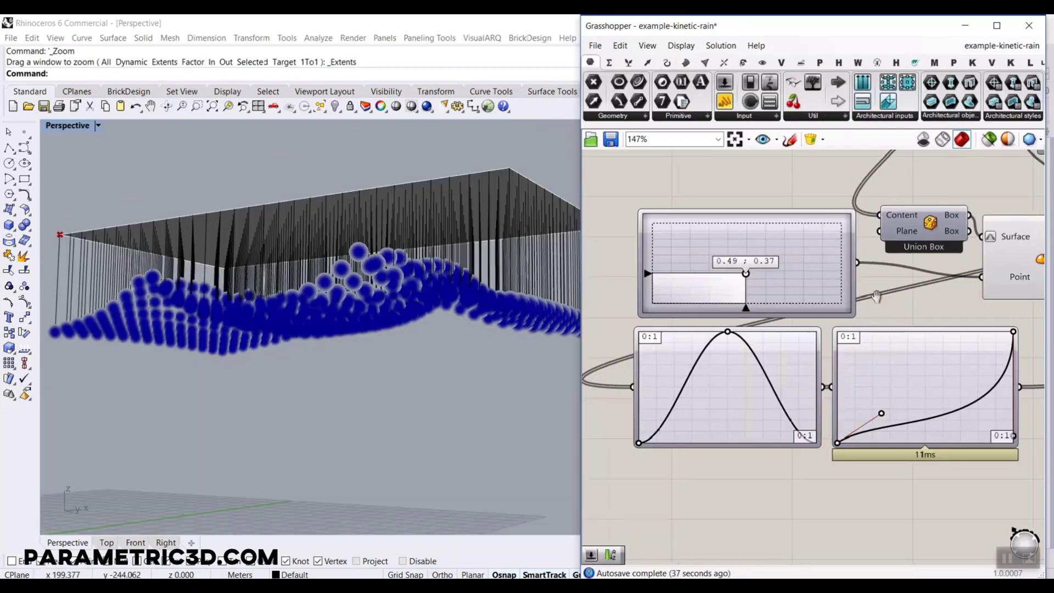
Examine the numeric list in the output panel at the end of the definition alongside the hanging spheres.
right_click_drag(876, 297, 798, 292)
scroll(798, 292, "down", 8)
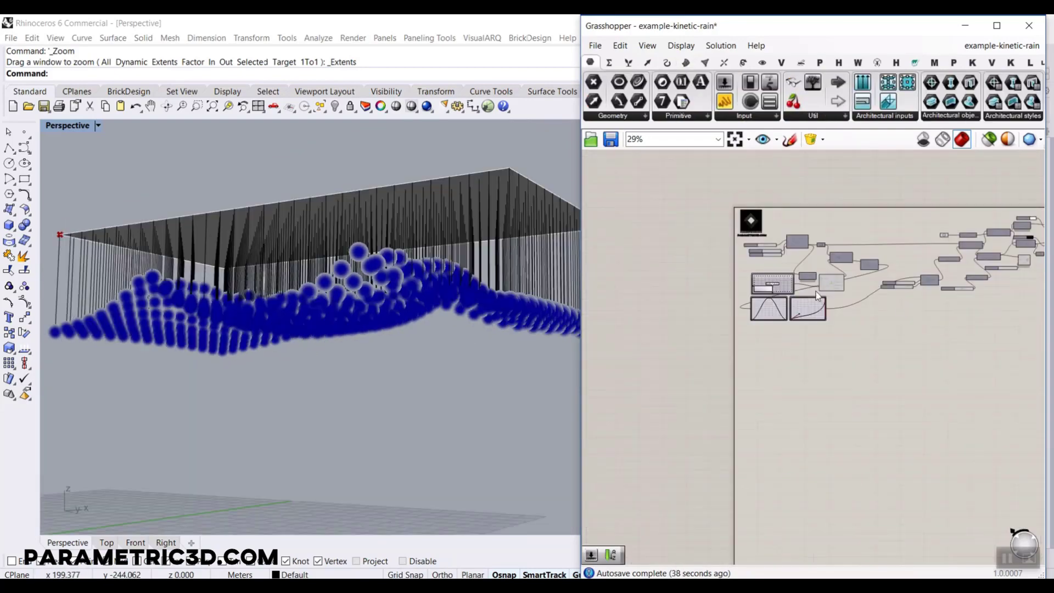
right_click_drag(929, 310, 706, 343)
scroll(877, 294, "up", 5)
scroll(798, 351, "up", 4)
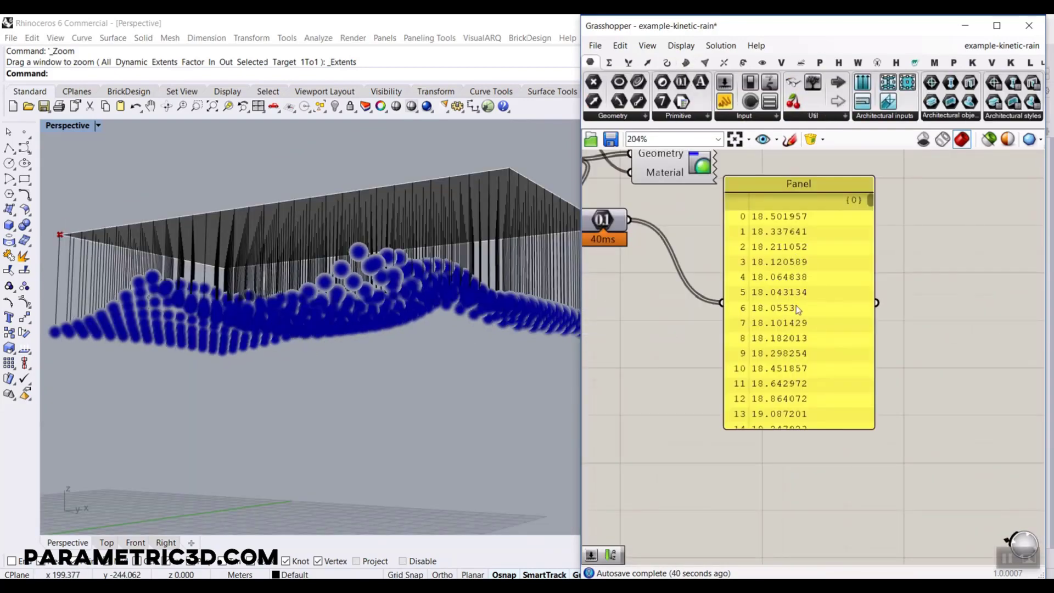
scroll(795, 308, "up", 2)
right_click_drag(292, 309, 395, 288)
scroll(326, 369, "up", 5)
right_click_drag(914, 182, 877, 253)
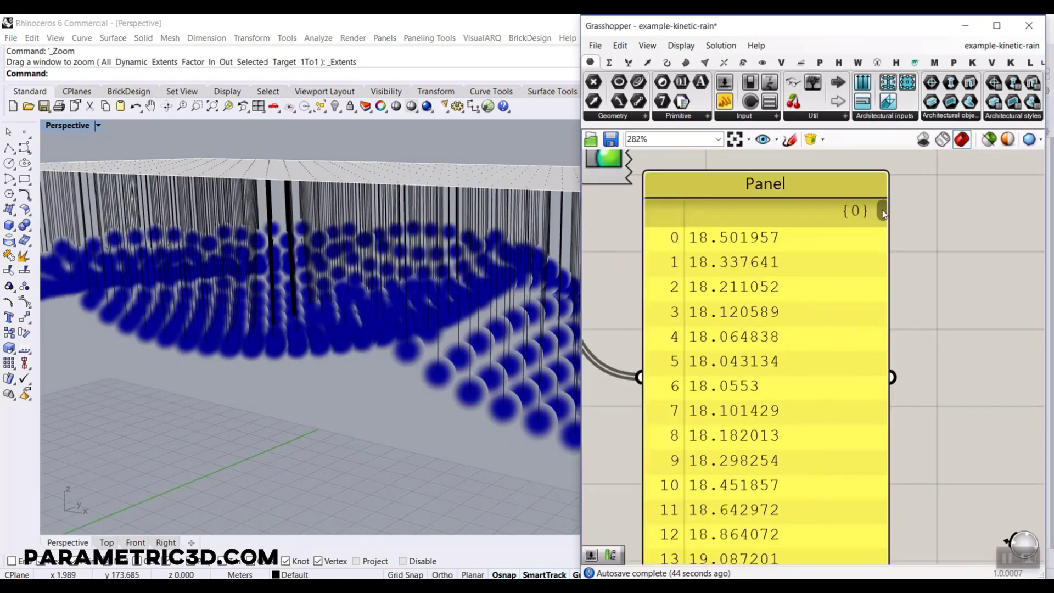
left_click_drag(883, 214, 906, 268)
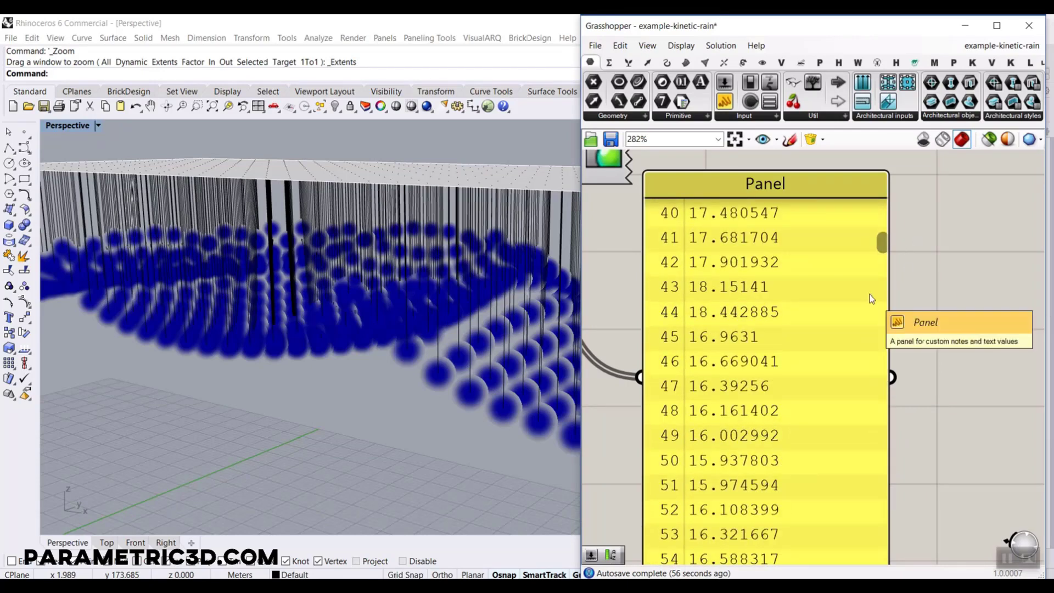
Return to the graph mappers and shift the first graph's peak handle horizontally toward the end of its domain.
mouse_move(473, 357)
right_mouse_down()
mouse_move(491, 301)
mouse_move(461, 313)
mouse_move(483, 343)
right_mouse_up()
right_click_drag(684, 351, 807, 321)
scroll(807, 320, "down", 4)
scroll(884, 344, "down", 3)
right_click_drag(731, 348, 917, 341)
right_click_drag(784, 339, 953, 341)
scroll(952, 341, "down", 3)
right_click_drag(705, 421, 776, 408)
scroll(776, 408, "up", 4)
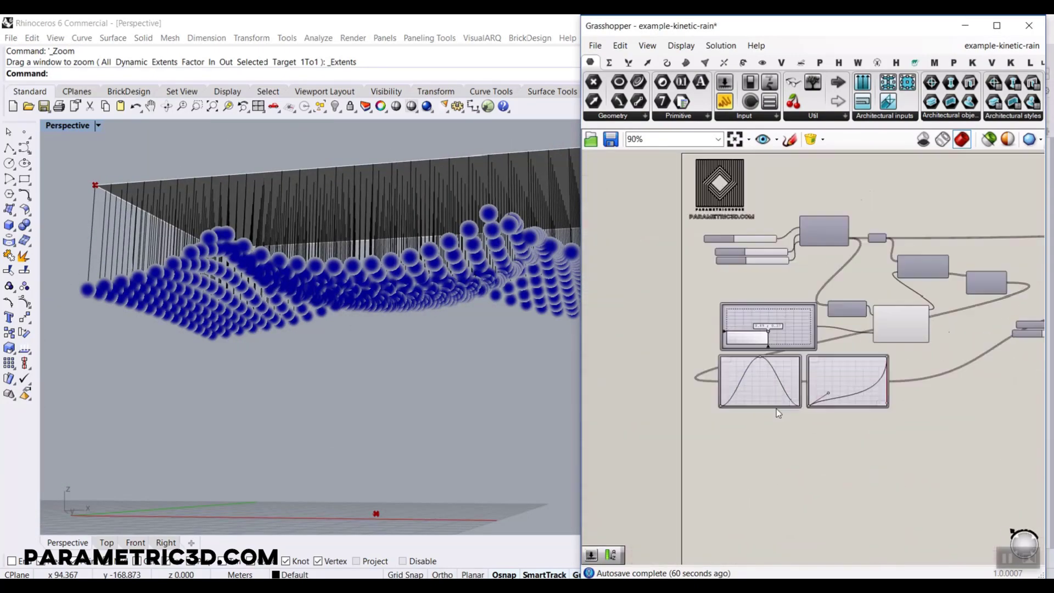
scroll(757, 362, "up", 3)
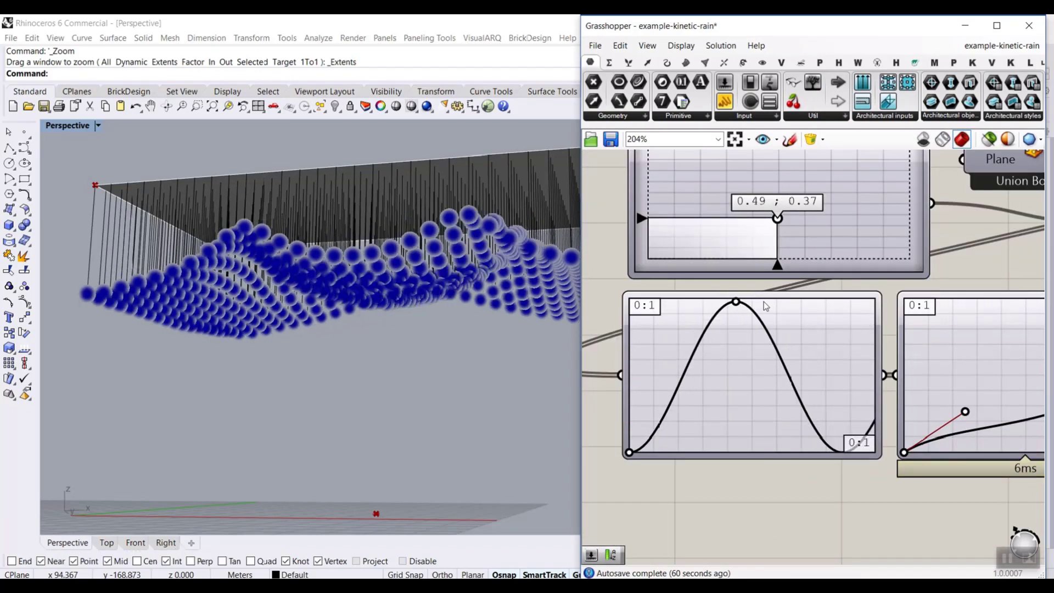
left_click_drag(753, 299, 829, 298)
right_click_drag(447, 311, 430, 339)
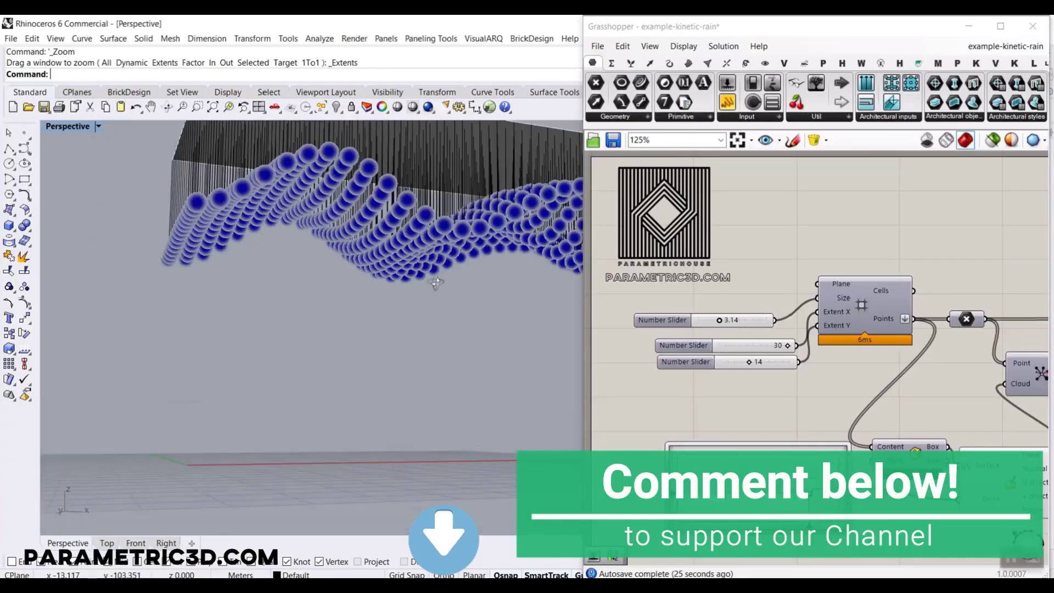
Examine the hanging-sphere model from several angles along with the grid sliders at the start of its definition.
right_click_drag(436, 283, 386, 311)
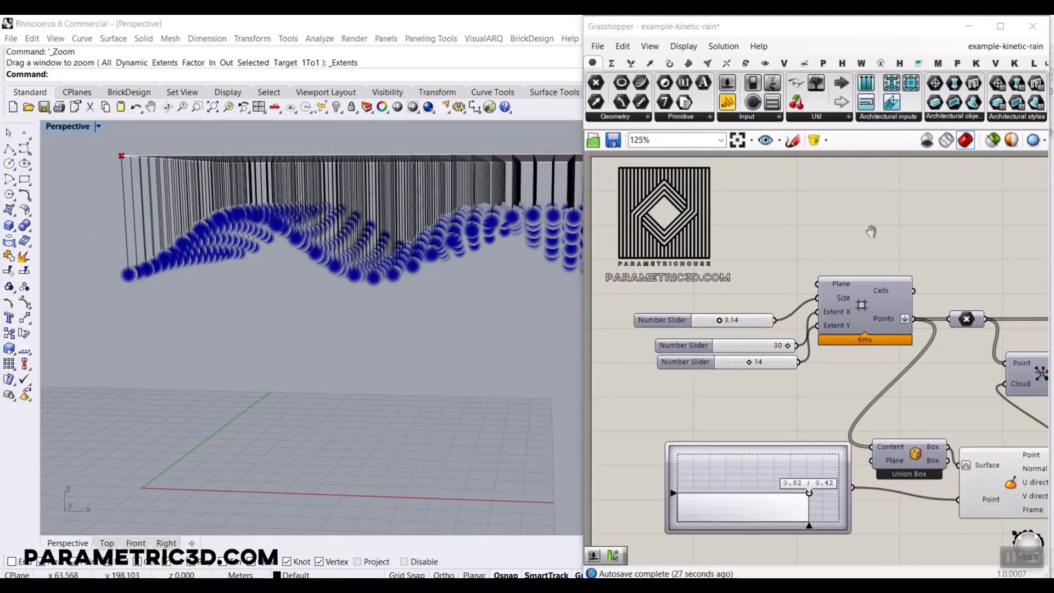
right_click_drag(871, 231, 874, 236)
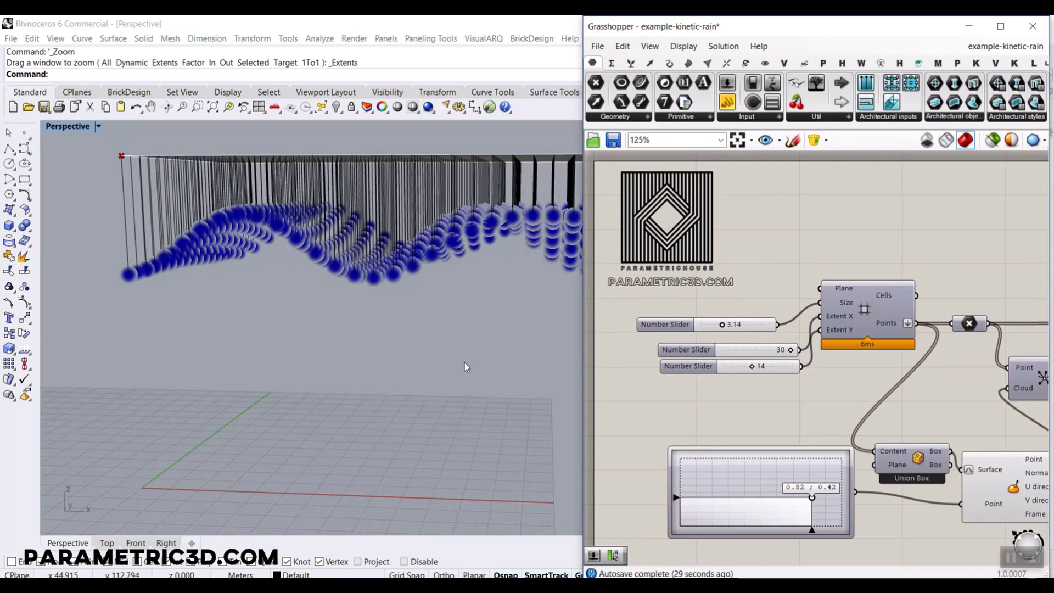
right_click_drag(466, 367, 306, 294)
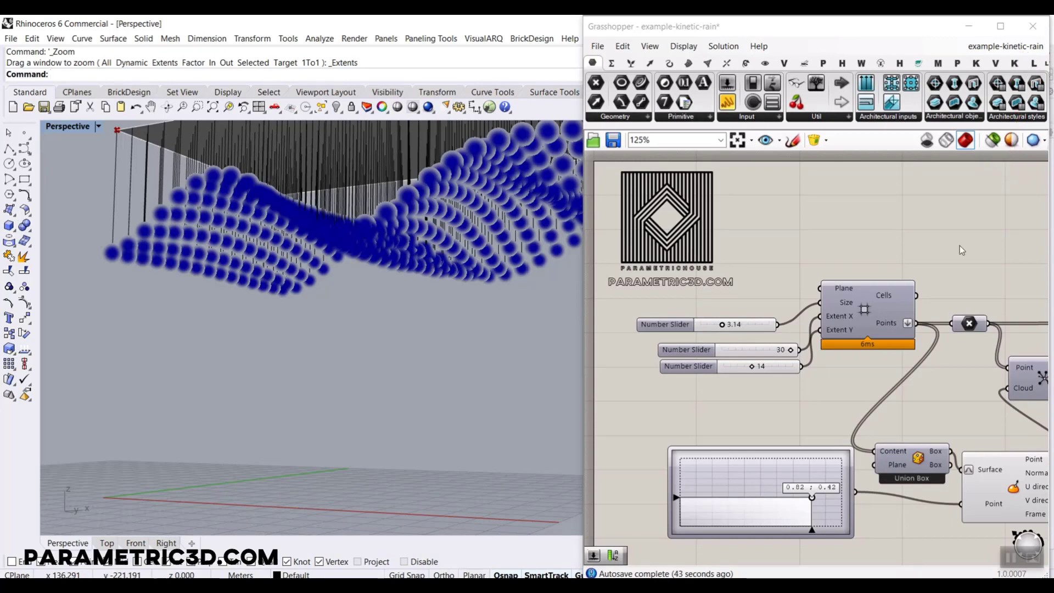
scroll(923, 254, "down", 3)
right_click_drag(835, 266, 811, 236)
scroll(812, 235, "up", 3)
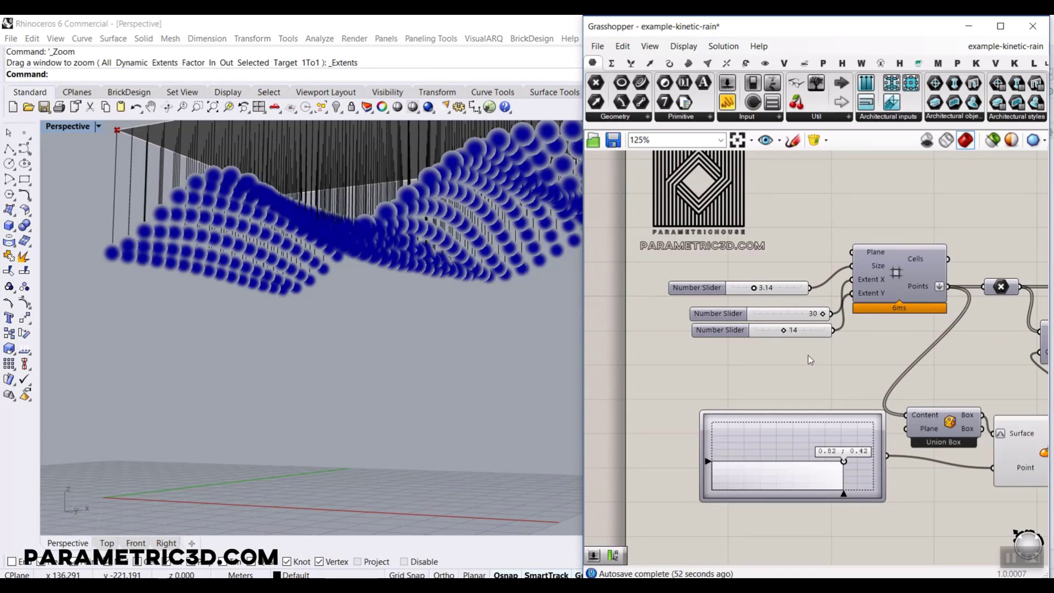
left_click_drag(991, 175, 1018, 108)
scroll(811, 234, "down", 4)
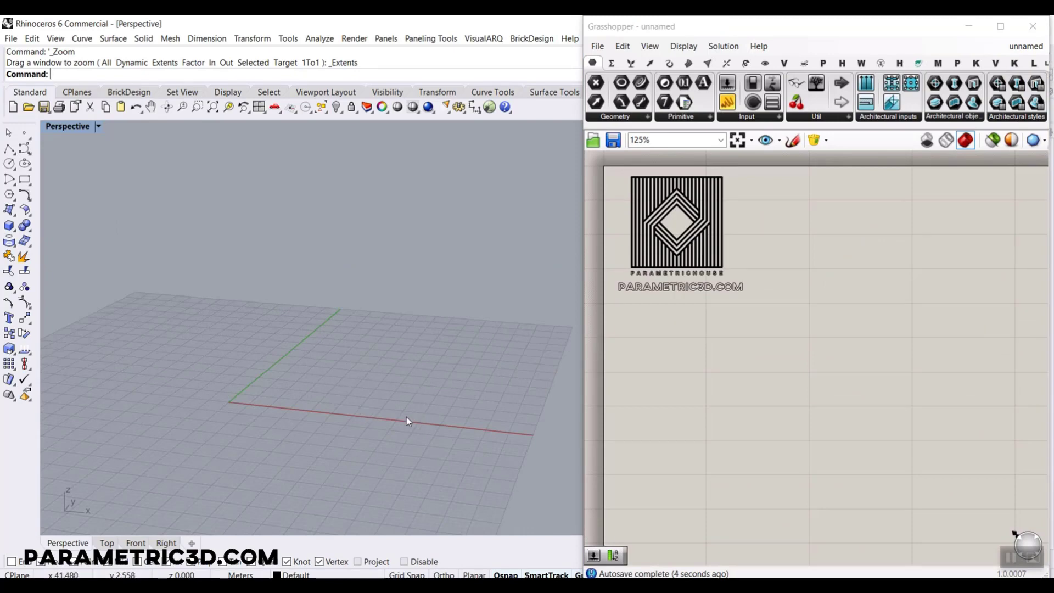
Place a Square grid component on the empty Grasshopper canvas.
right_click_drag(819, 296, 811, 285)
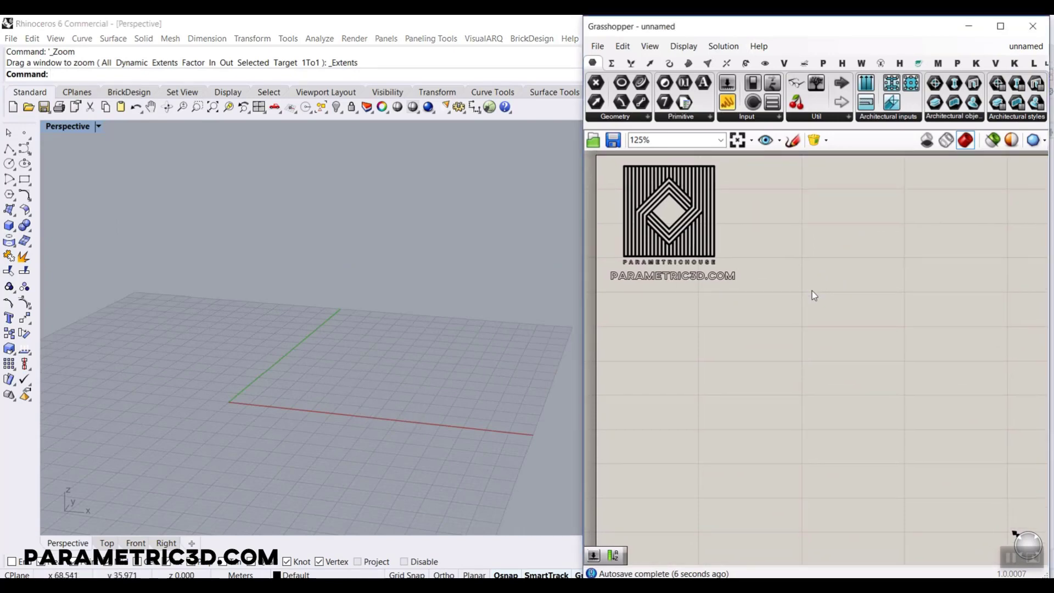
left_click(650, 64)
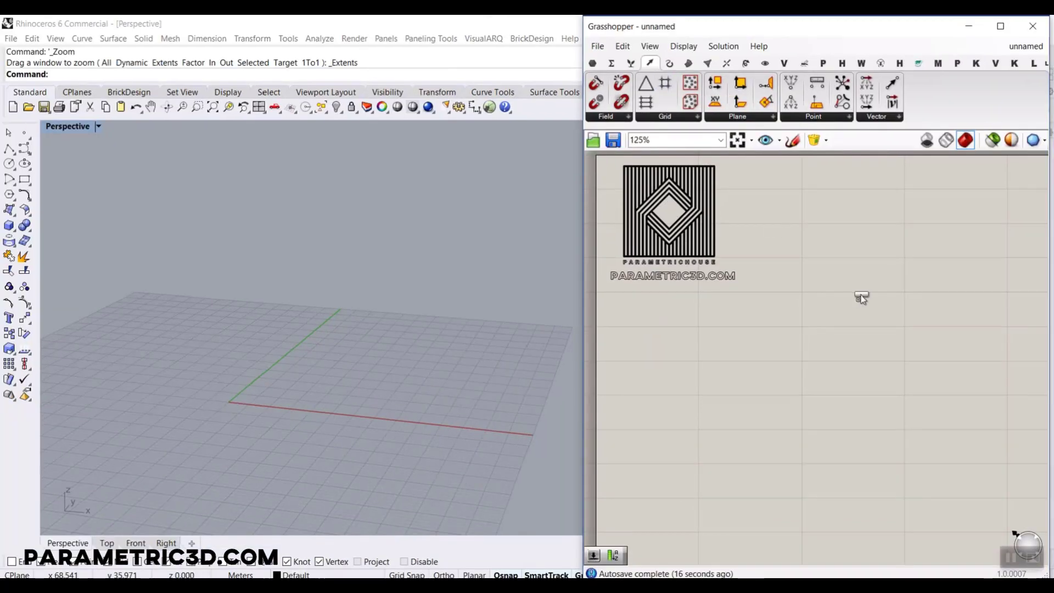
left_click_drag(860, 296, 860, 297)
scroll(906, 265, "up", 3)
Place the Bifocals utility outside the canvas border so every component shows its name label.
left_click(592, 63)
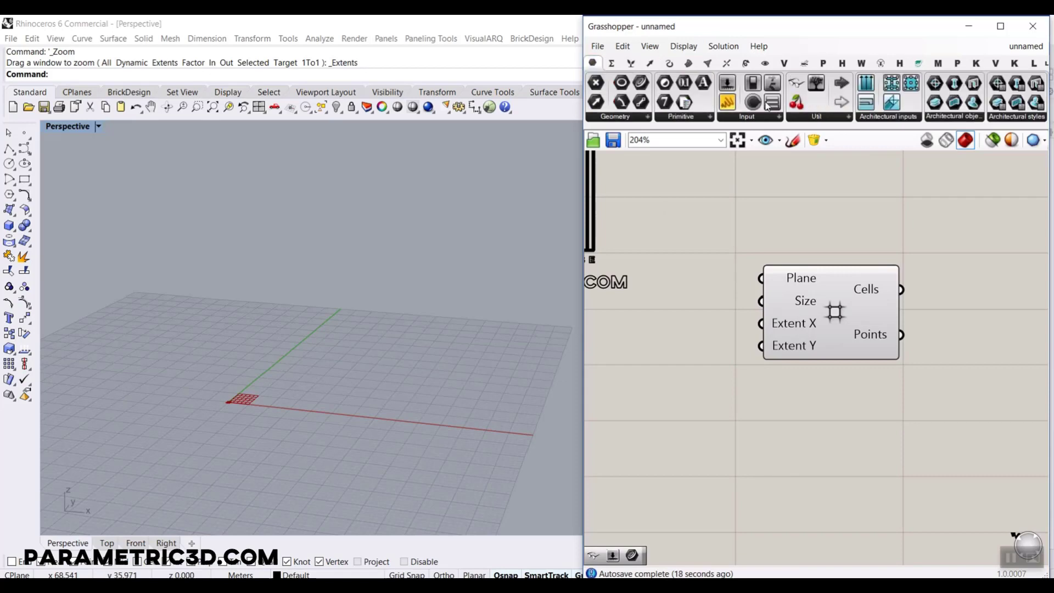
left_click(795, 86)
scroll(940, 341, "down", 2)
scroll(824, 273, "down", 4)
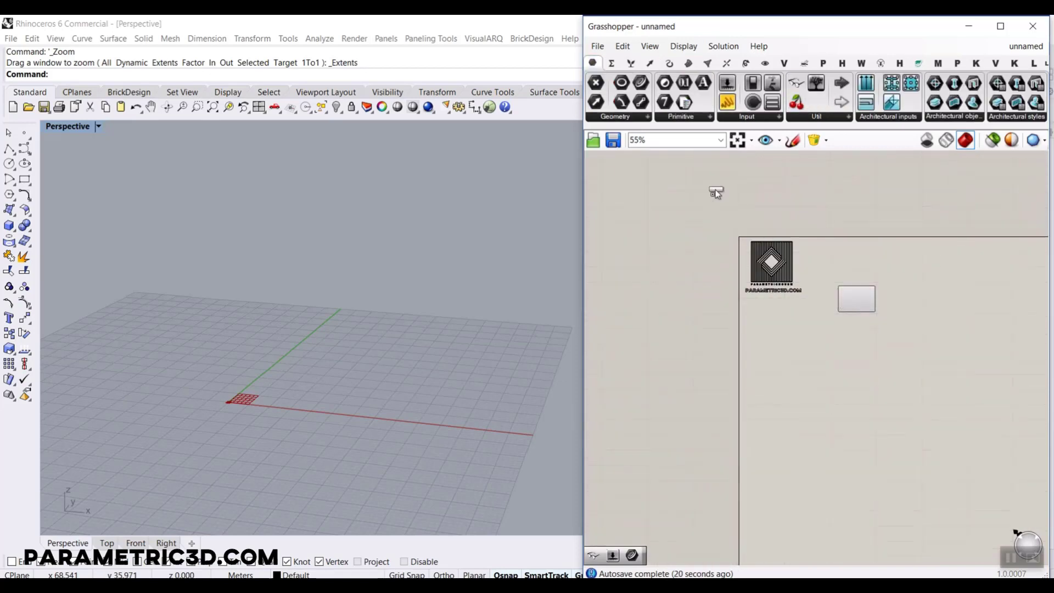
left_click(716, 191)
scroll(883, 329, "up", 4)
scroll(805, 276, "up", 5)
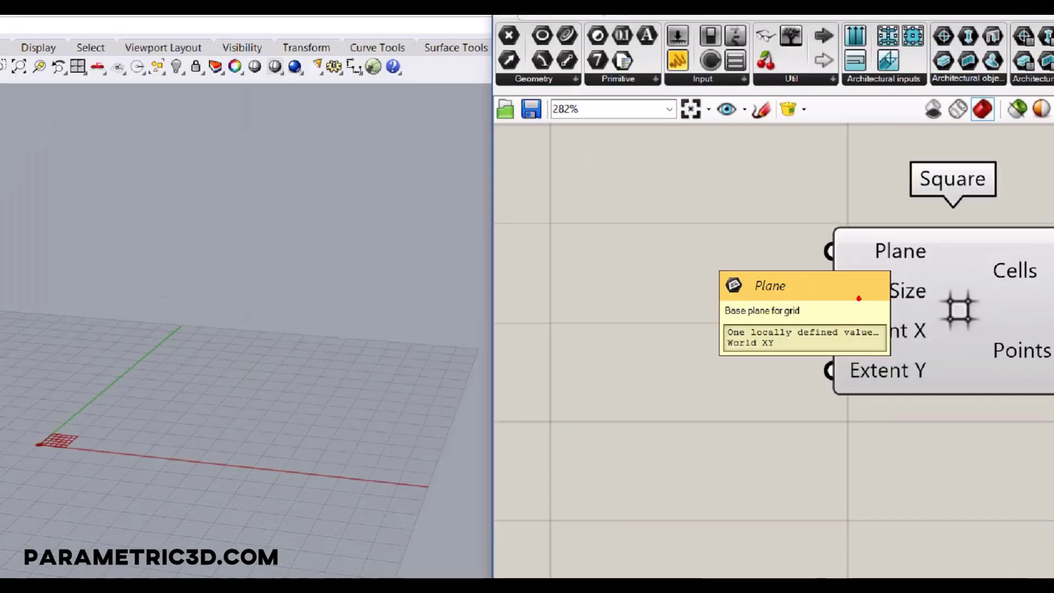
Add an XY Plane component and connect its Plane output to the Square grid's Plane input.
scroll(396, 329, "down", 4)
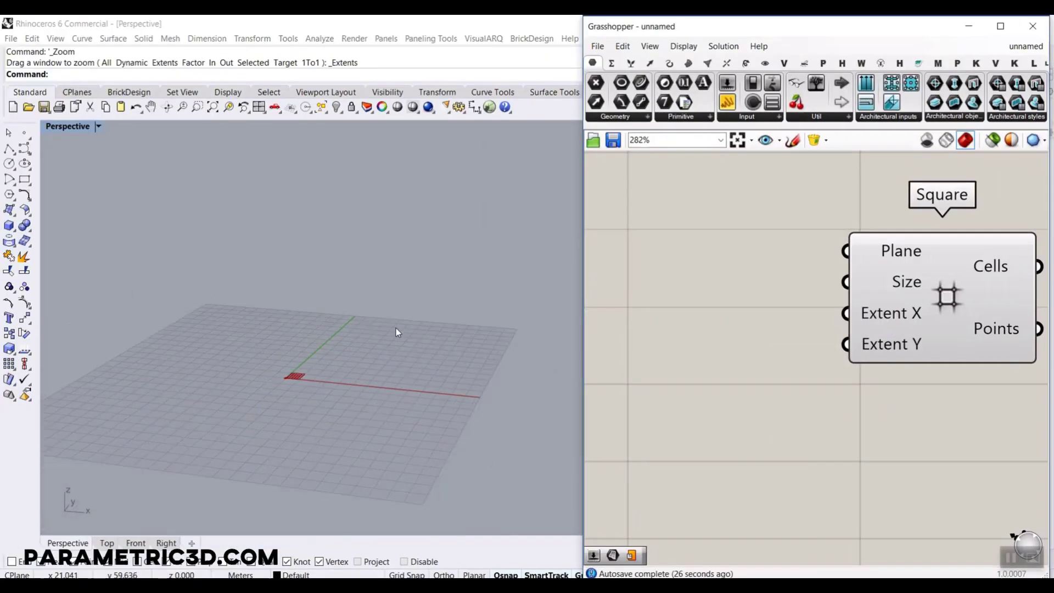
left_click(353, 407)
scroll(304, 359, "up", 5)
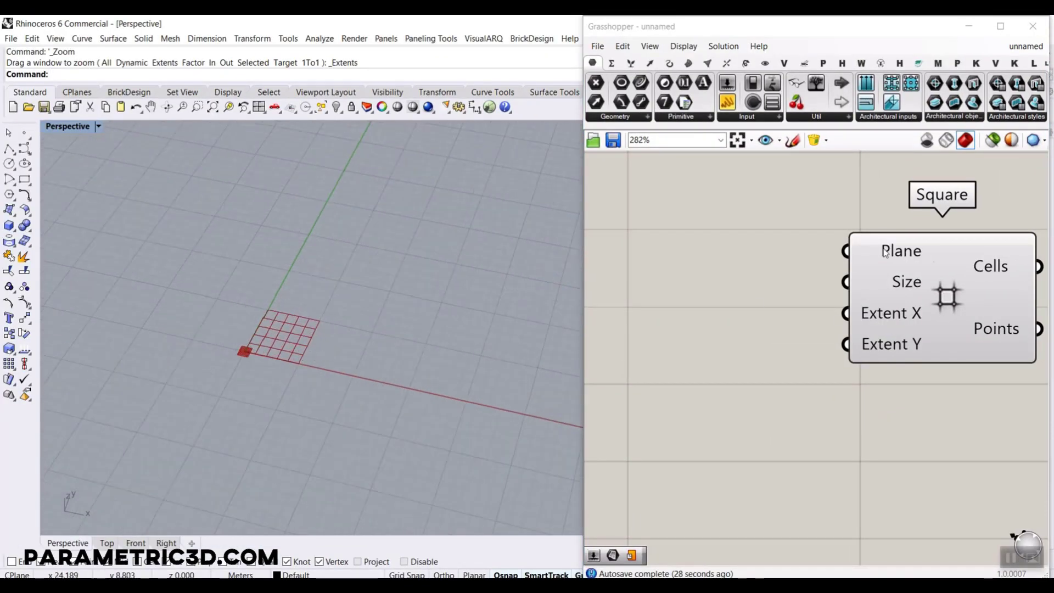
double_click(722, 246)
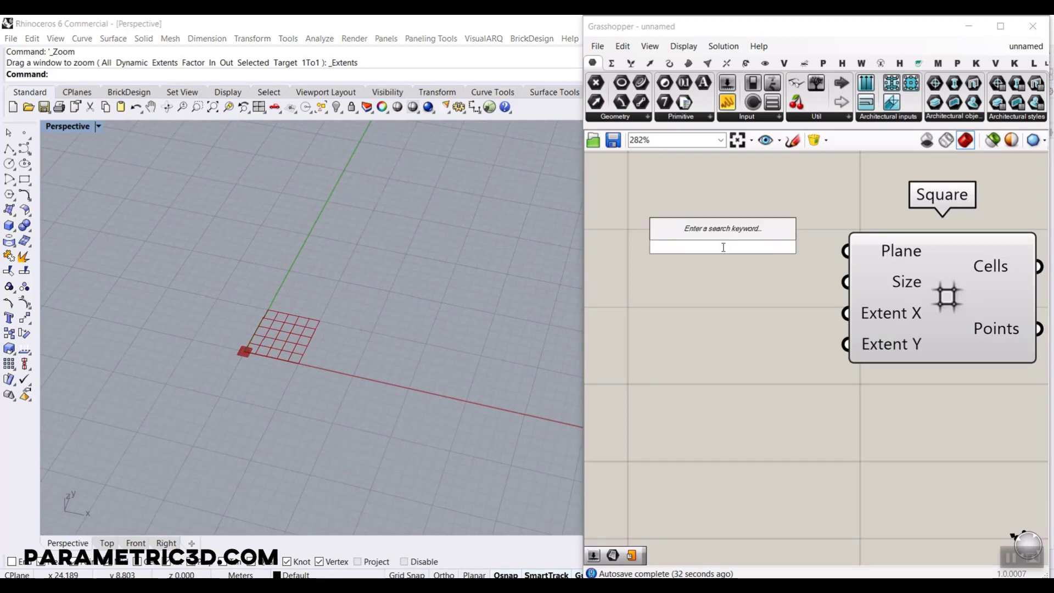
type("xy")
key("Return")
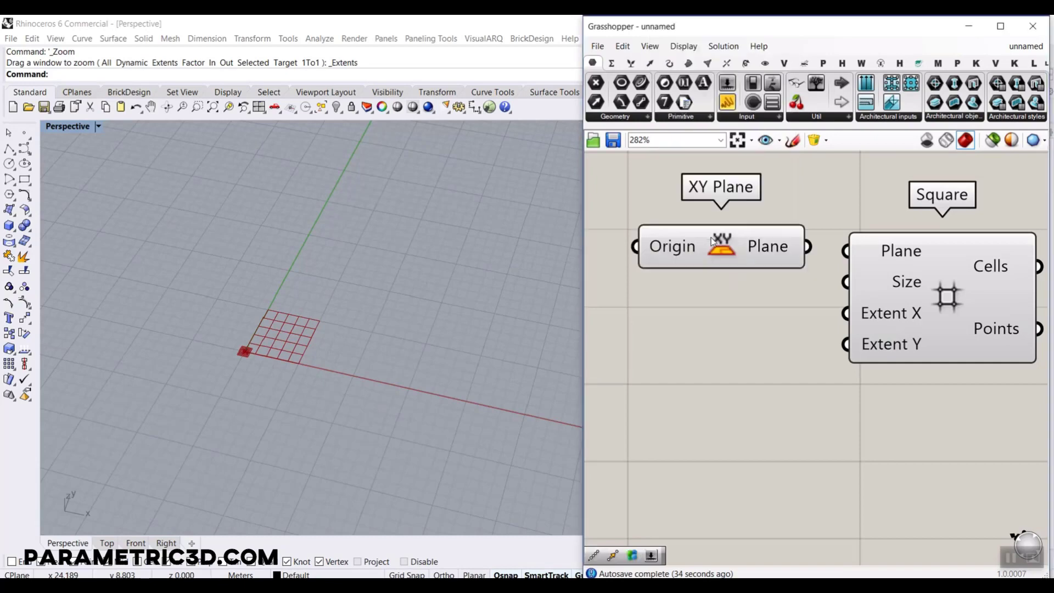
left_click_drag(844, 249, 845, 251)
right_click_drag(774, 284, 792, 274)
scroll(791, 273, "down", 4)
left_click_drag(897, 367, 851, 290)
left_click(874, 299)
scroll(873, 297, "up", 4)
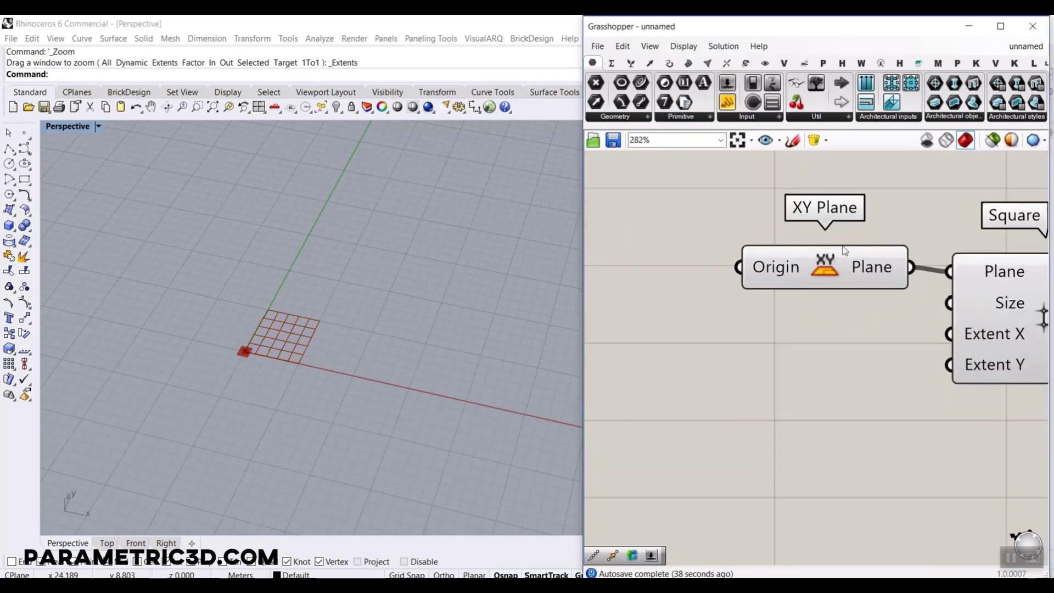
Extract the XY Plane's Origin input as a separate point parameter and raise that point about 20 m vertically.
right_click(762, 268)
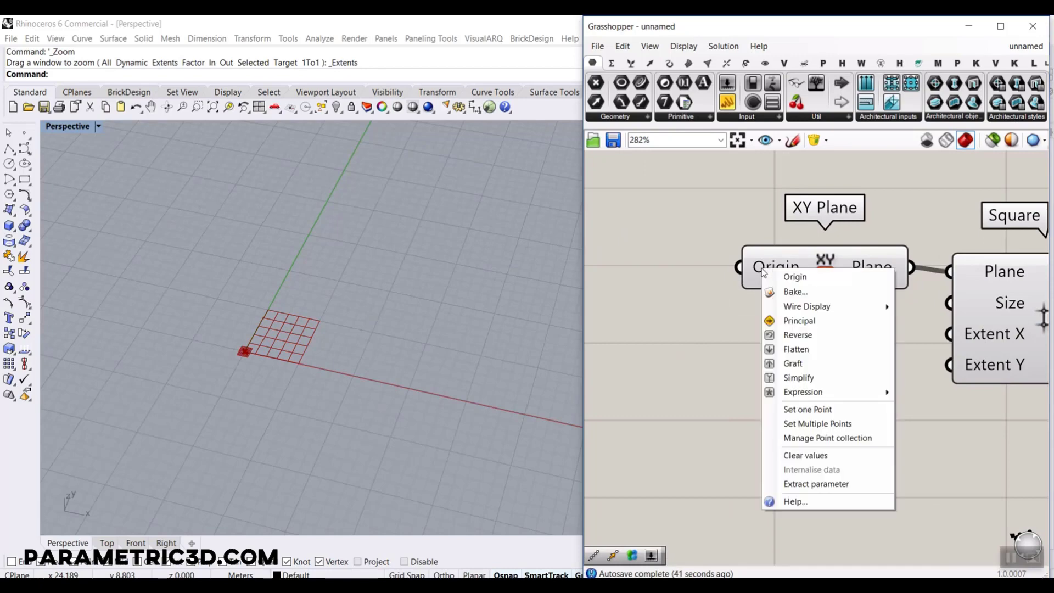
left_click(830, 485)
left_click(705, 284)
right_click_drag(233, 387, 236, 354)
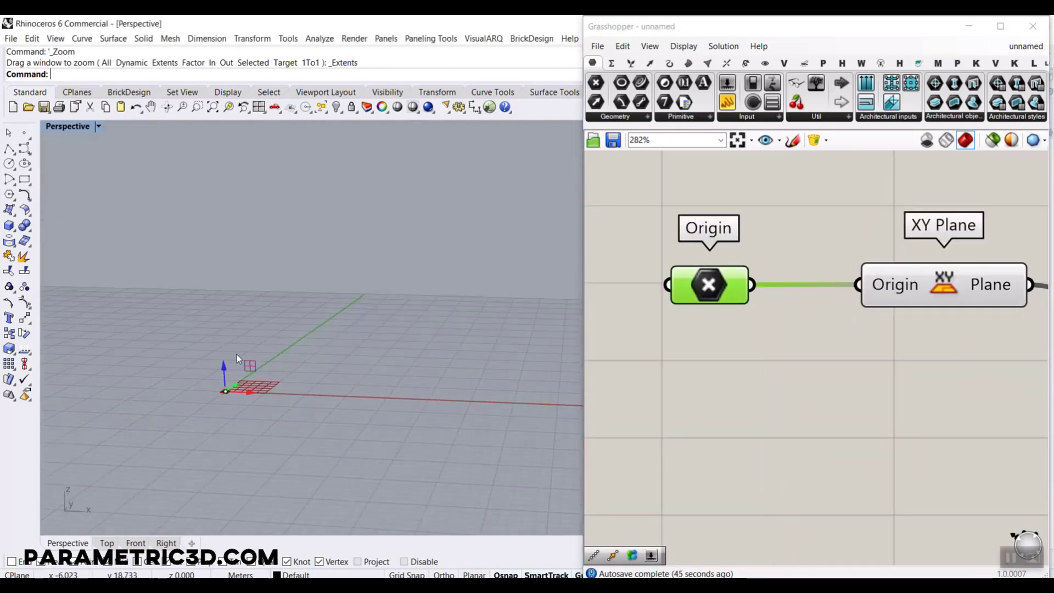
left_click_drag(225, 365, 249, 195)
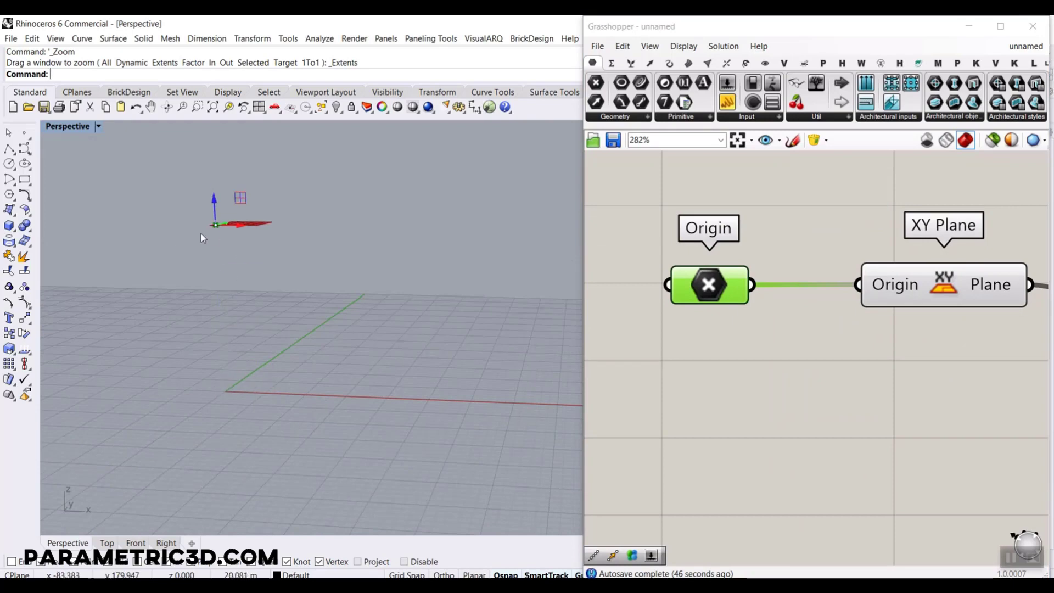
Move the XY Plane component closer to the extracted Origin parameter.
scroll(933, 335, "down", 2)
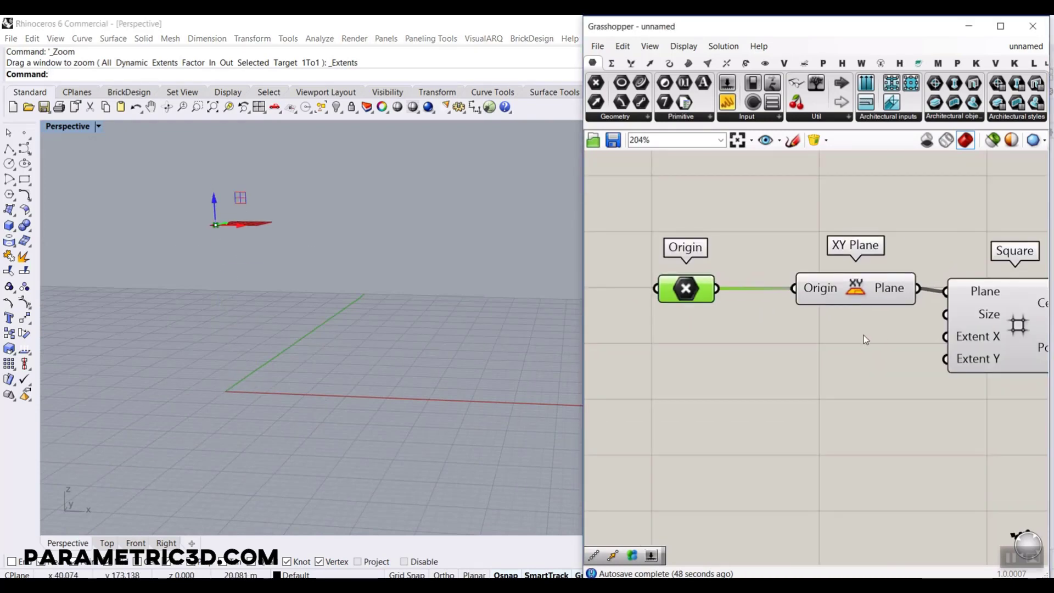
left_click_drag(860, 301, 838, 300)
left_click(831, 343)
scroll(785, 325, "up", 1)
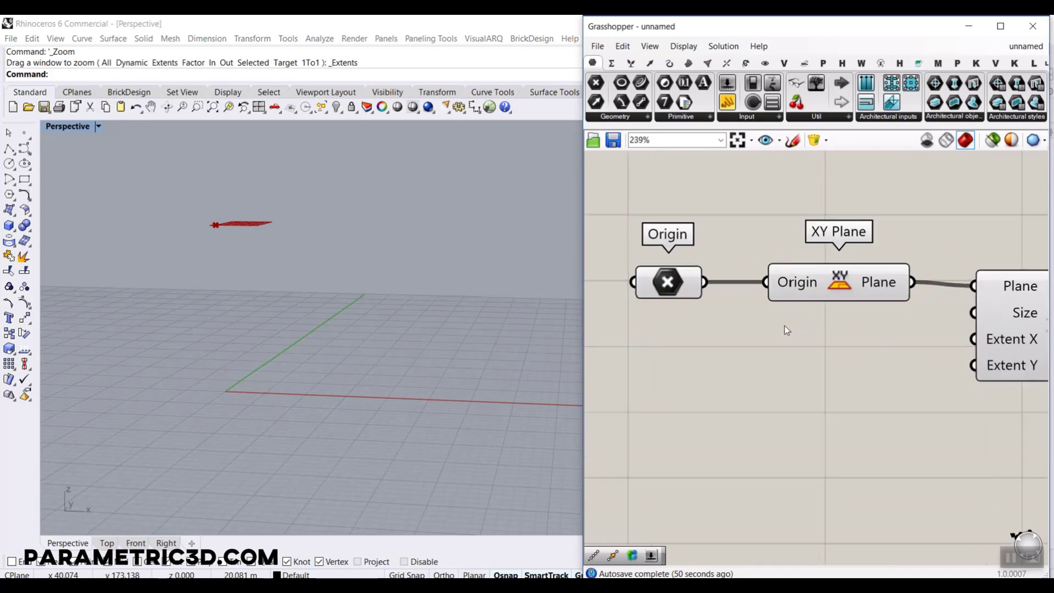
Add a number slider of 3.56 and connect it to the Square grid's Size input.
double_click(752, 353)
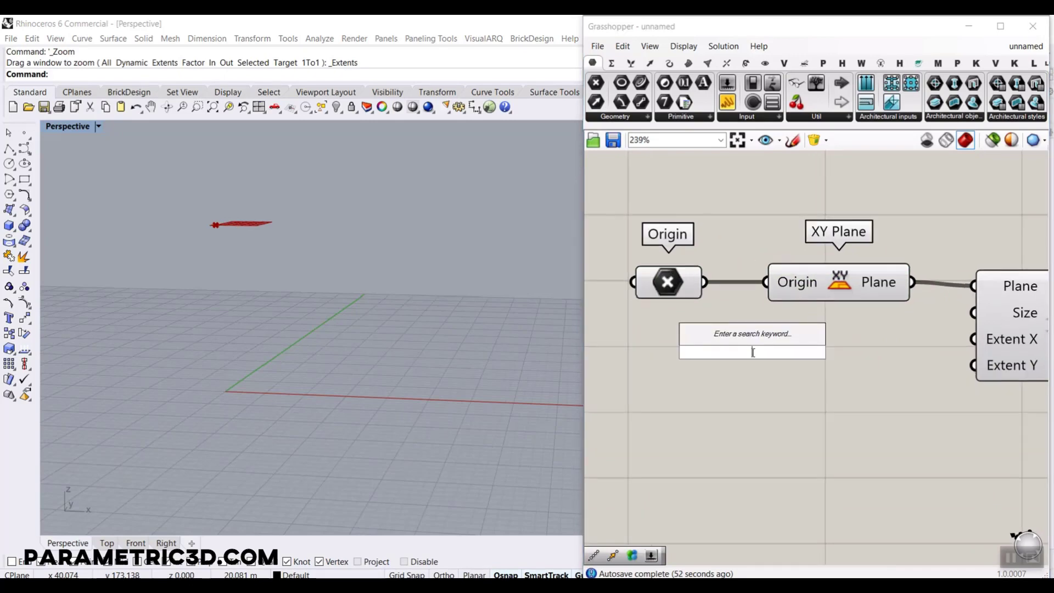
type("3.56")
key("Return")
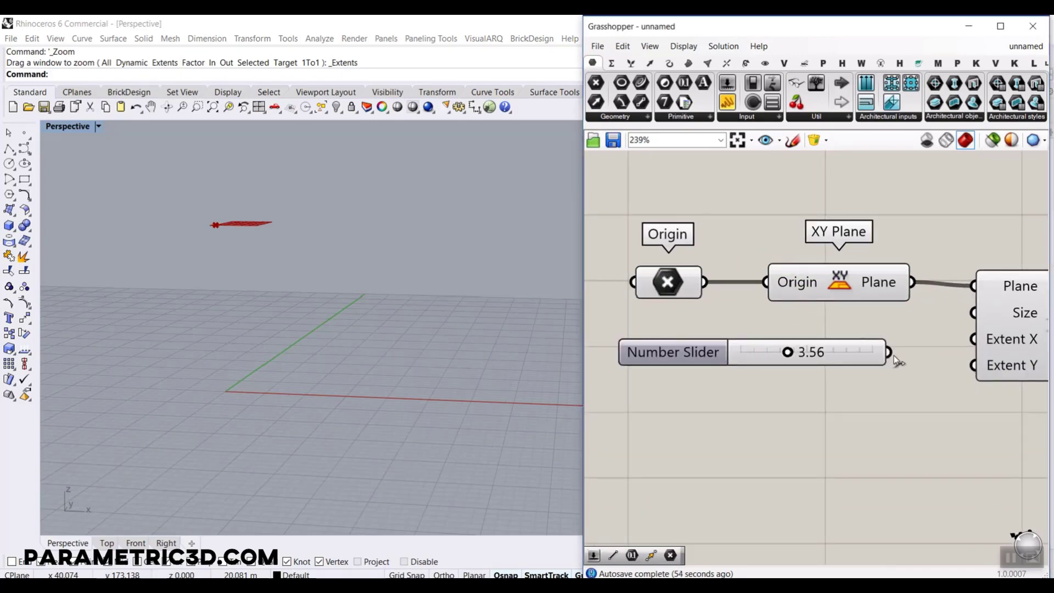
left_click_drag(963, 301, 973, 312)
scroll(285, 299, "up", 3)
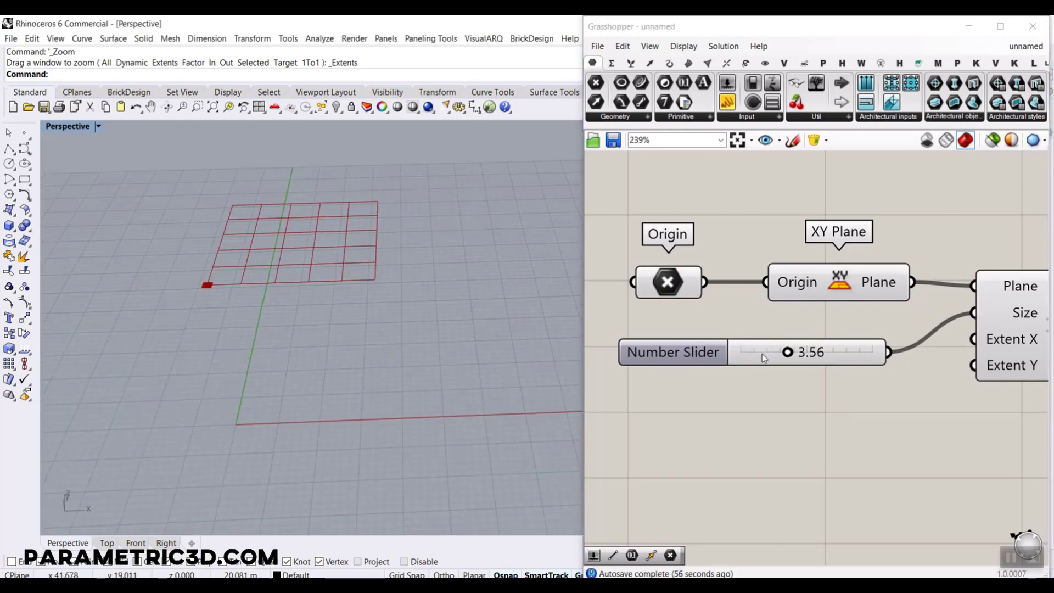
Set the grid size slider to 3.52 and position it directly beneath the XY Plane component.
left_click_drag(793, 357, 817, 357)
left_click_drag(801, 357, 856, 315)
Add a whole-number slider with a minimum of 3 and connect it to the Square grid's Extent X input.
right_click_drag(902, 346, 808, 327)
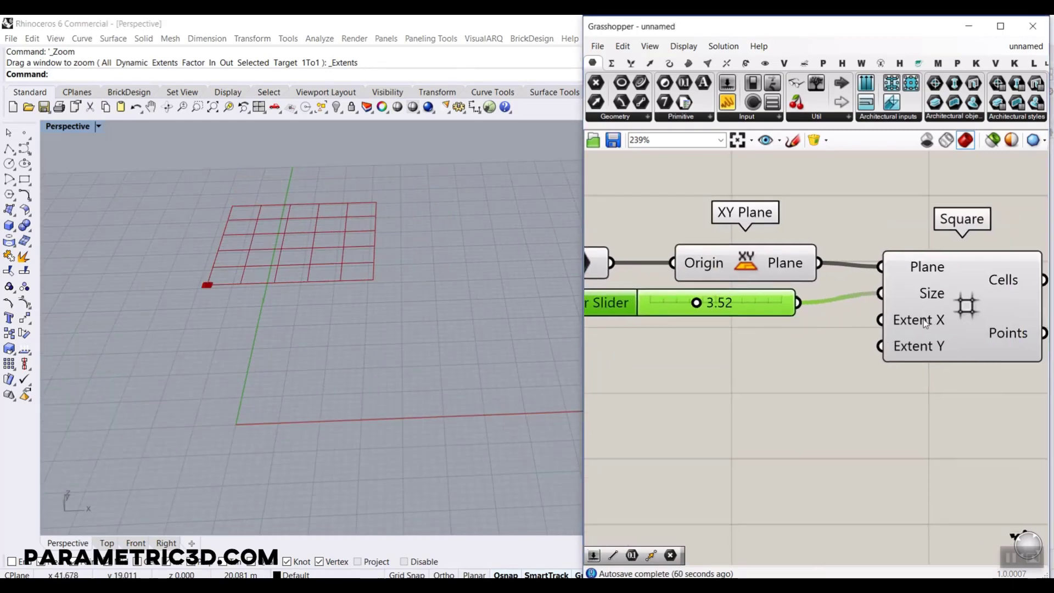
double_click(688, 337)
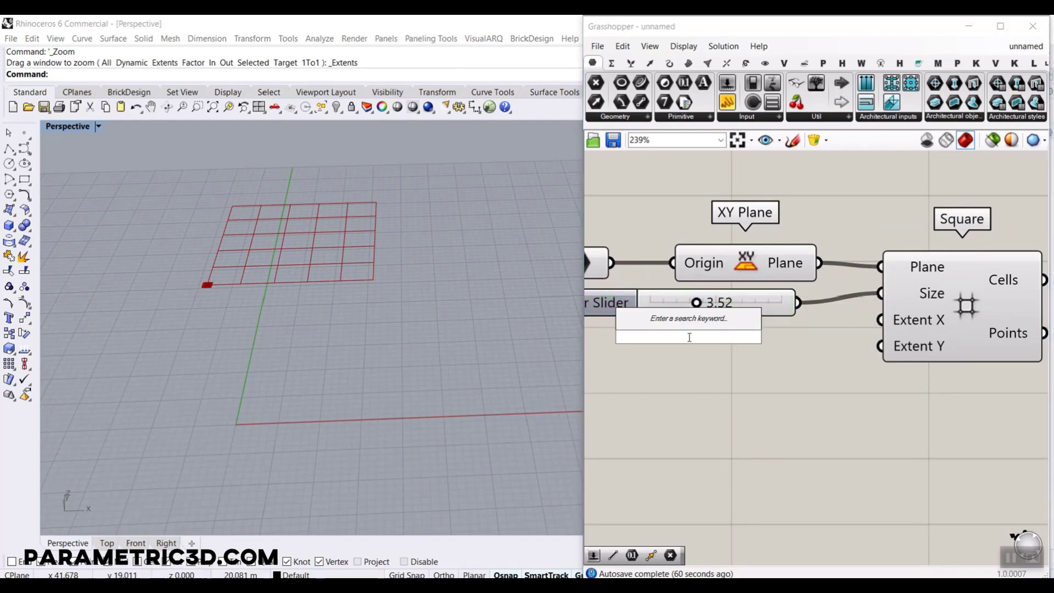
type("3..")
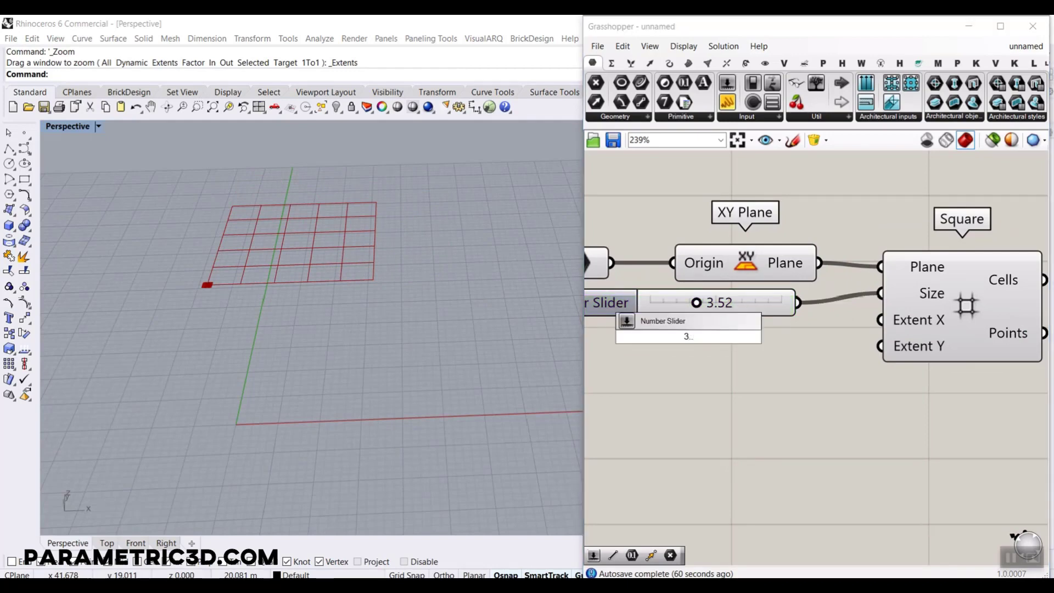
type("8")
key("Return")
left_click_drag(825, 337, 880, 319)
Duplicate the Extent X slider for the Square grid's Extent Y input, and set the extents to 18 in X and 12 in Y.
left_click(779, 342)
key("ctrl+c")
key("ctrl+v")
left_click_drag(790, 352, 879, 345)
left_click_drag(683, 337, 792, 339)
scroll(179, 311, "down", 6)
scroll(274, 302, "up", 2)
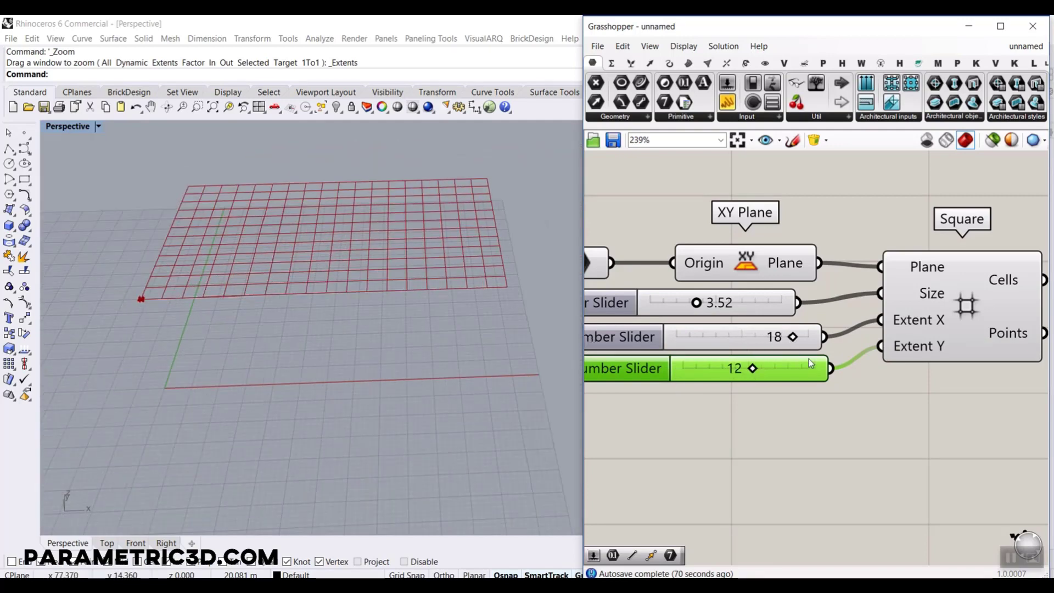
Inspect the data tree structure of the Square grid's Cells output.
right_click_drag(804, 371, 673, 356)
left_click(649, 62)
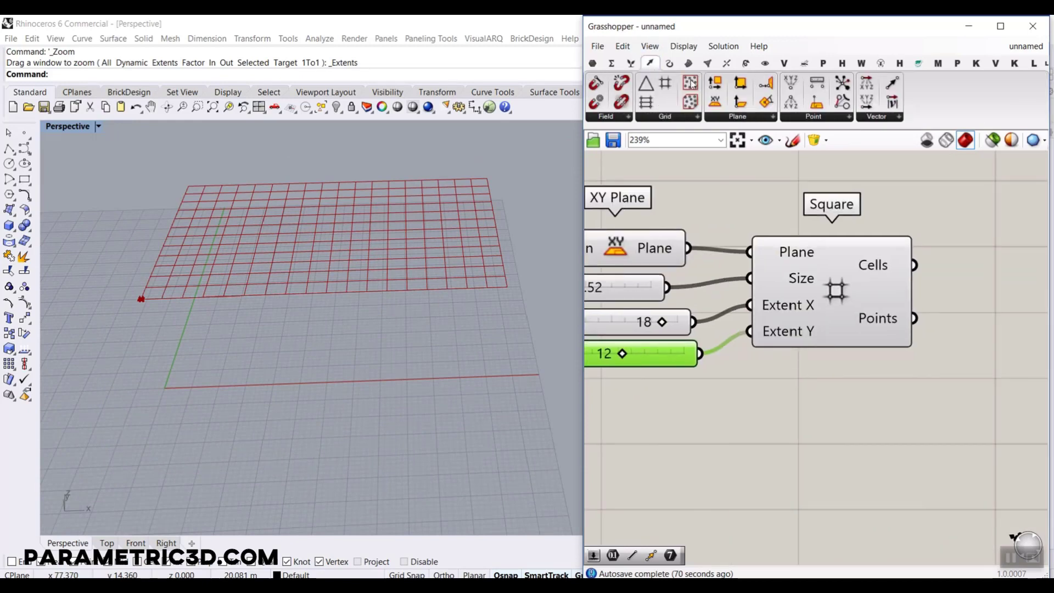
right_click_drag(1009, 316, 925, 326)
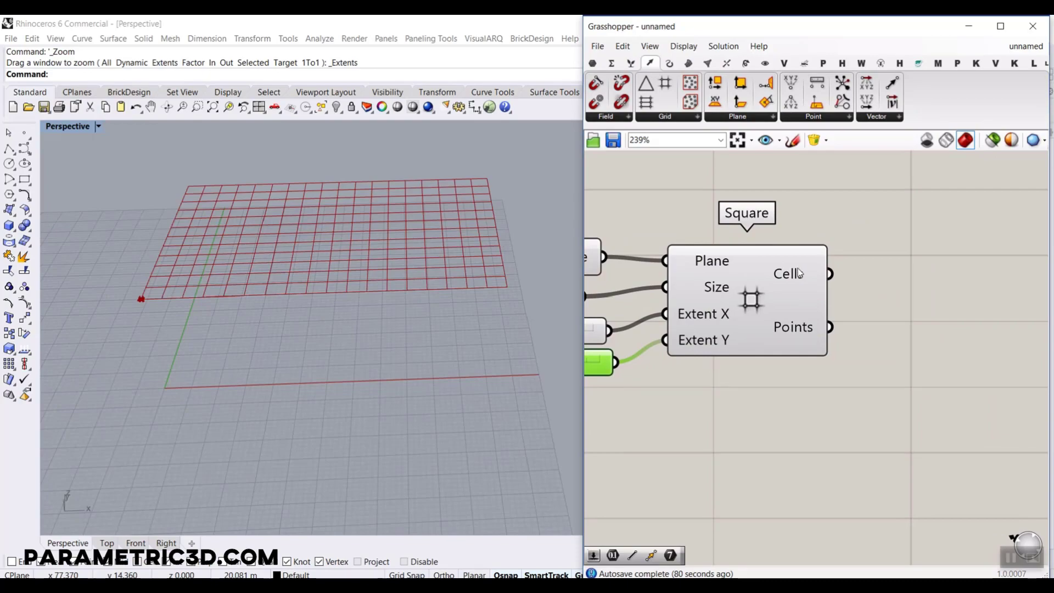
mouse_move(790, 276)
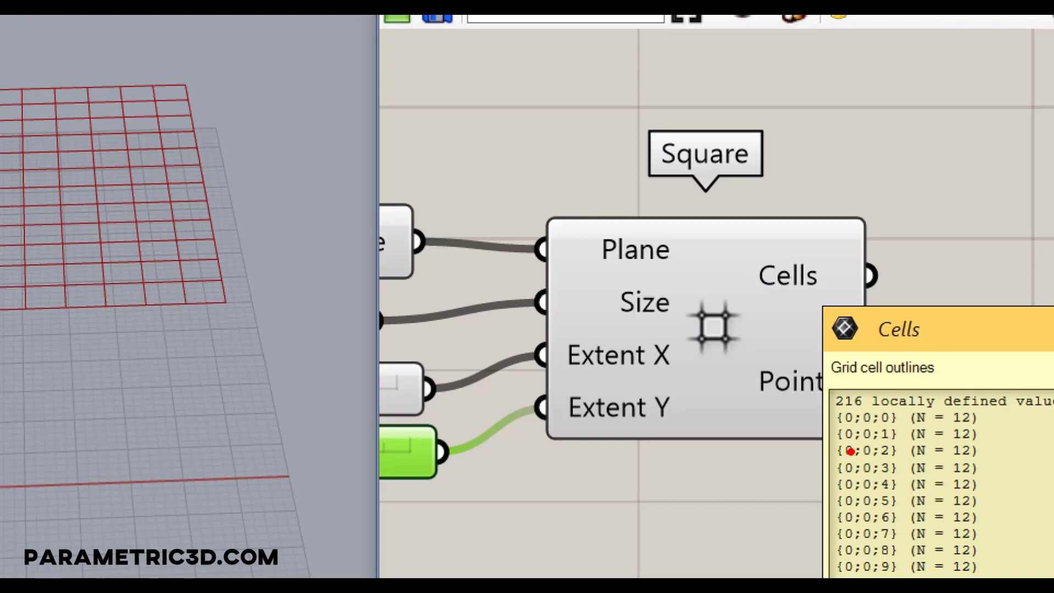
left_click_drag(878, 409, 873, 507)
left_click_drag(845, 455, 912, 447)
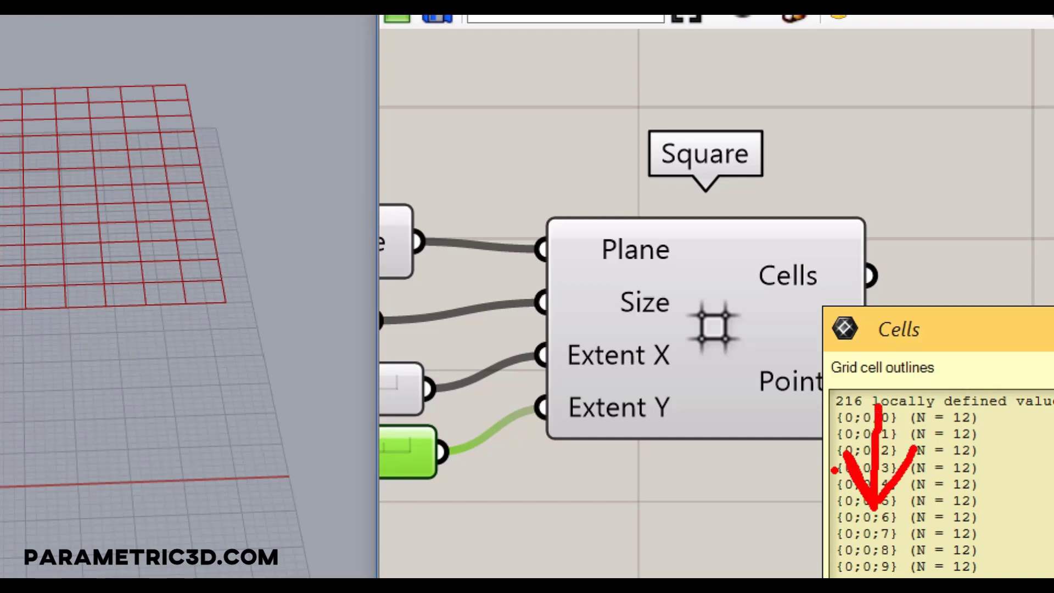
mouse_move(837, 414)
left_mouse_down()
mouse_move(881, 404)
mouse_move(850, 385)
left_mouse_up()
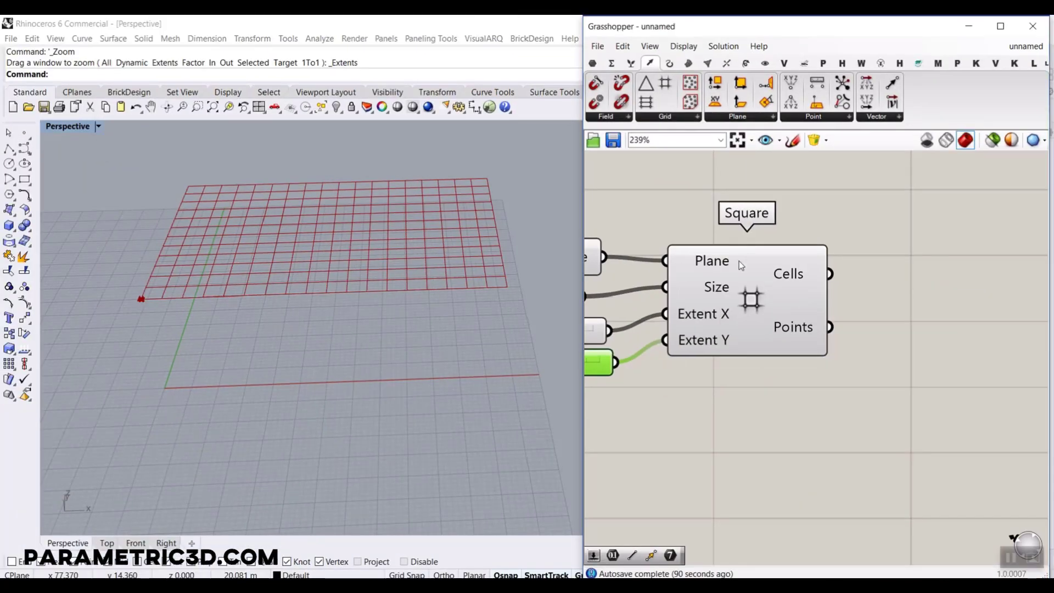
Flatten both the Cells and Points outputs of the Square grid component.
right_click(822, 265)
left_click(823, 319)
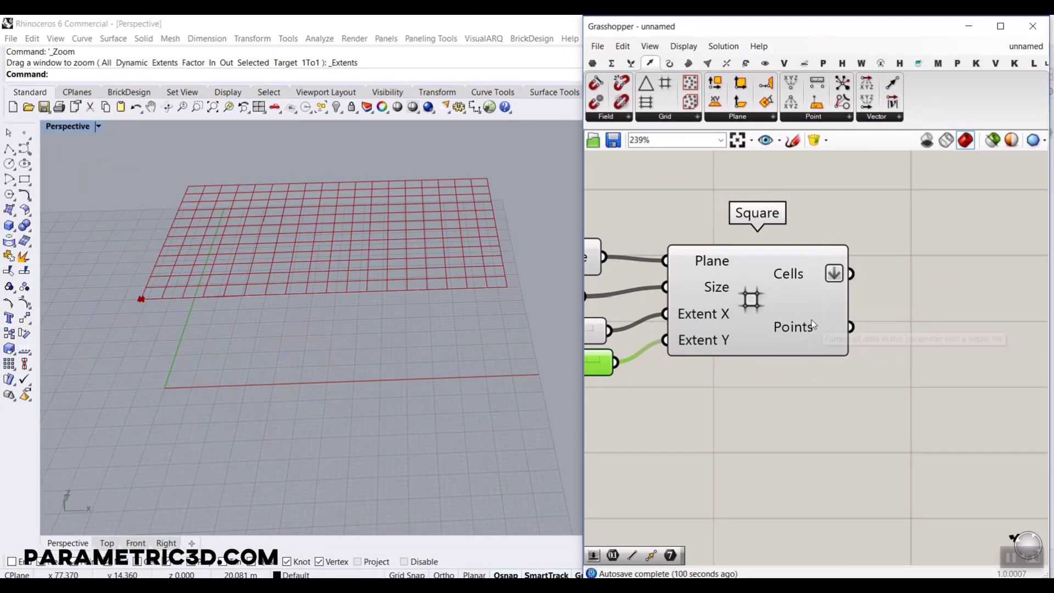
right_click(812, 324)
left_click(842, 374)
left_click(673, 117)
scroll(890, 256, "up", 2)
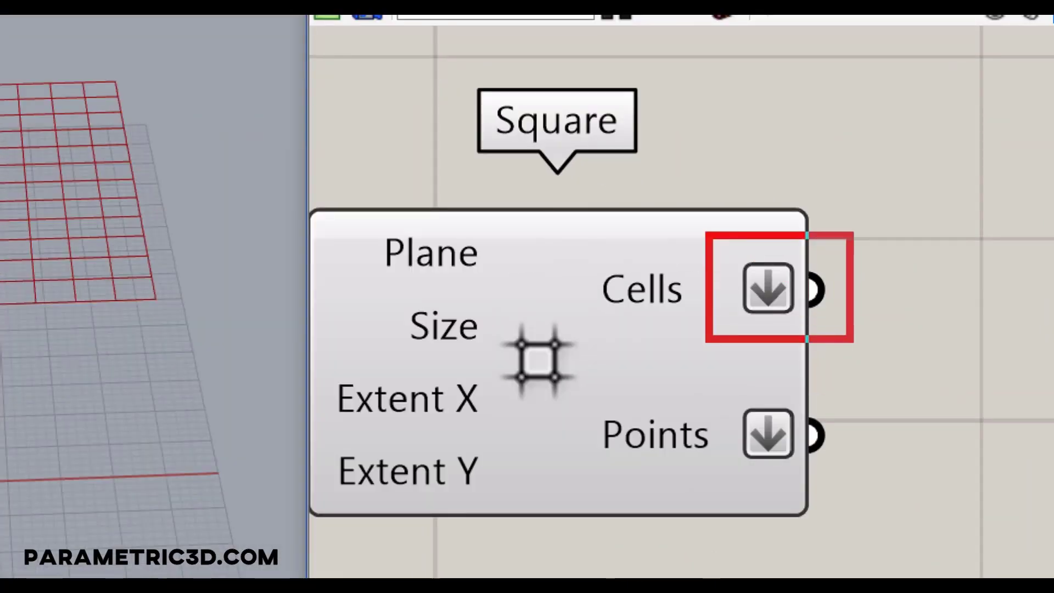
mouse_move(842, 259)
left_mouse_down()
mouse_move(961, 72)
mouse_move(980, 140)
left_mouse_up()
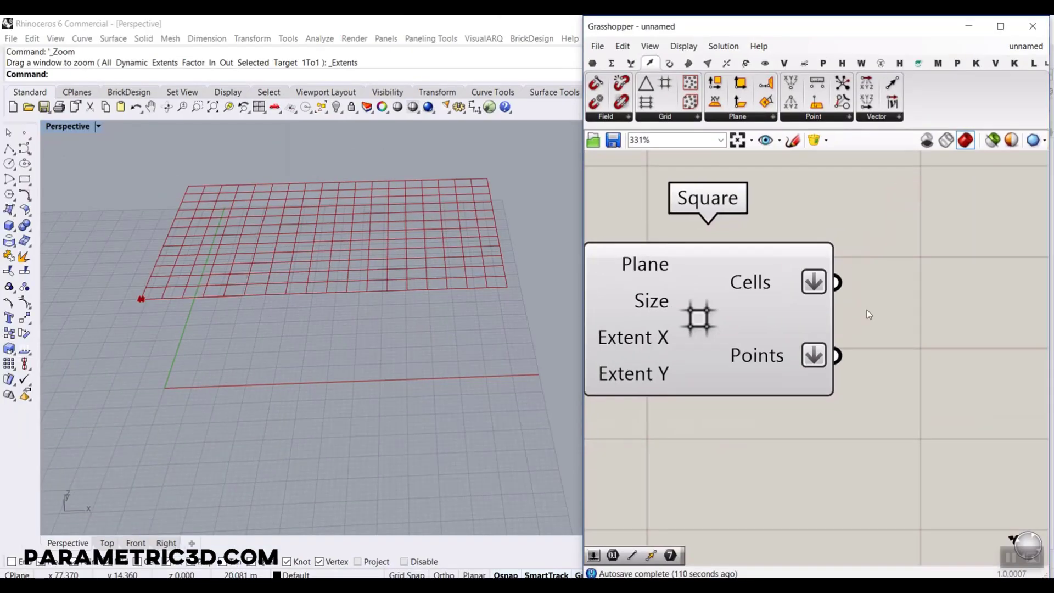
Add a Point parameter beside the Square grid and connect the flattened Points output to it.
scroll(956, 479, "down", 3)
right_click_drag(869, 462, 790, 425)
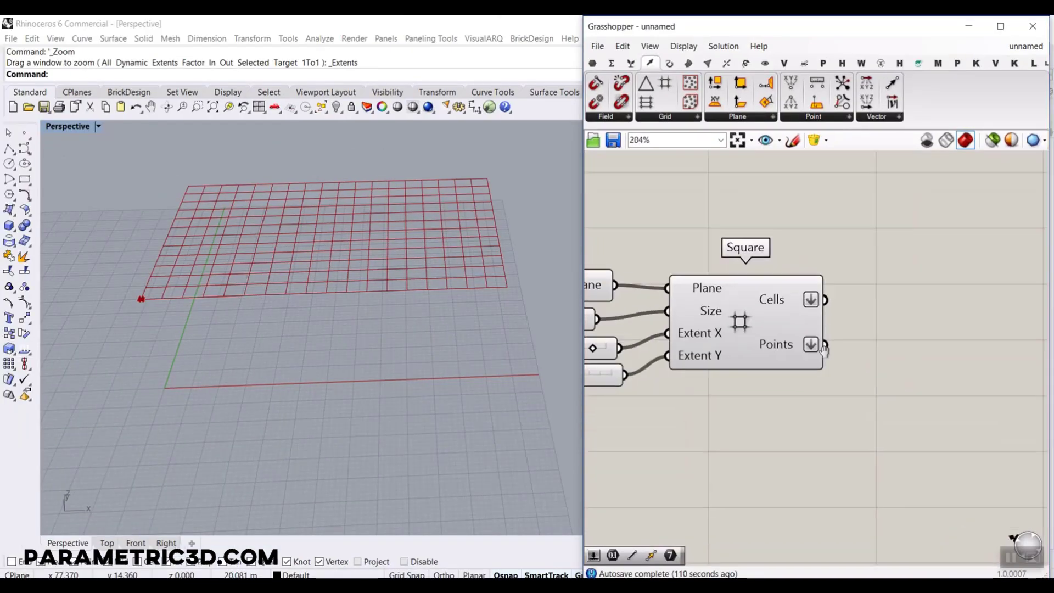
right_click_drag(823, 348, 753, 331)
left_click(592, 63)
scroll(812, 345, "up", 2)
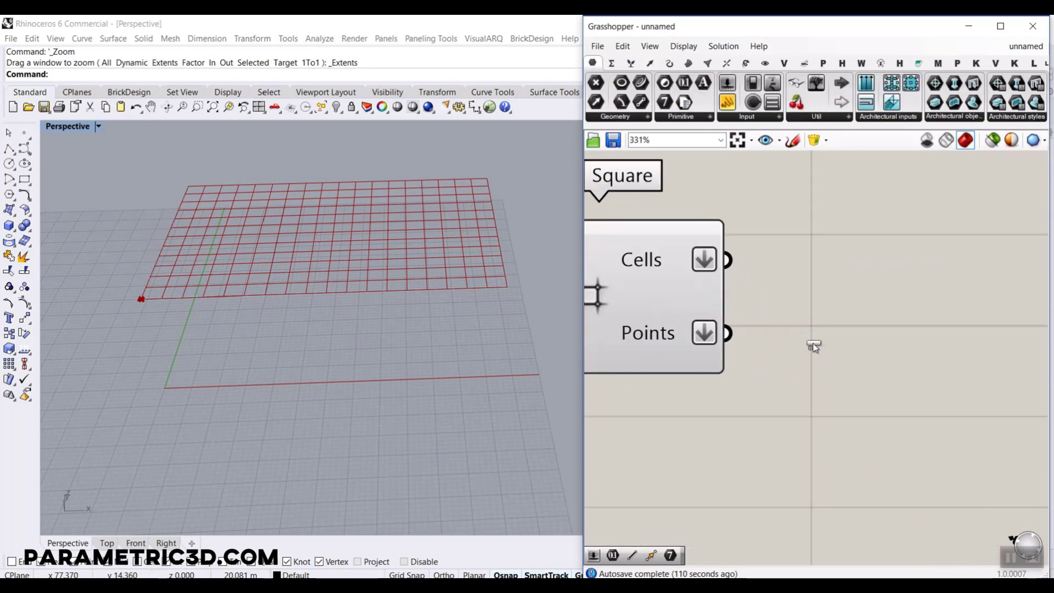
left_click(812, 344)
left_click_drag(726, 334, 868, 363)
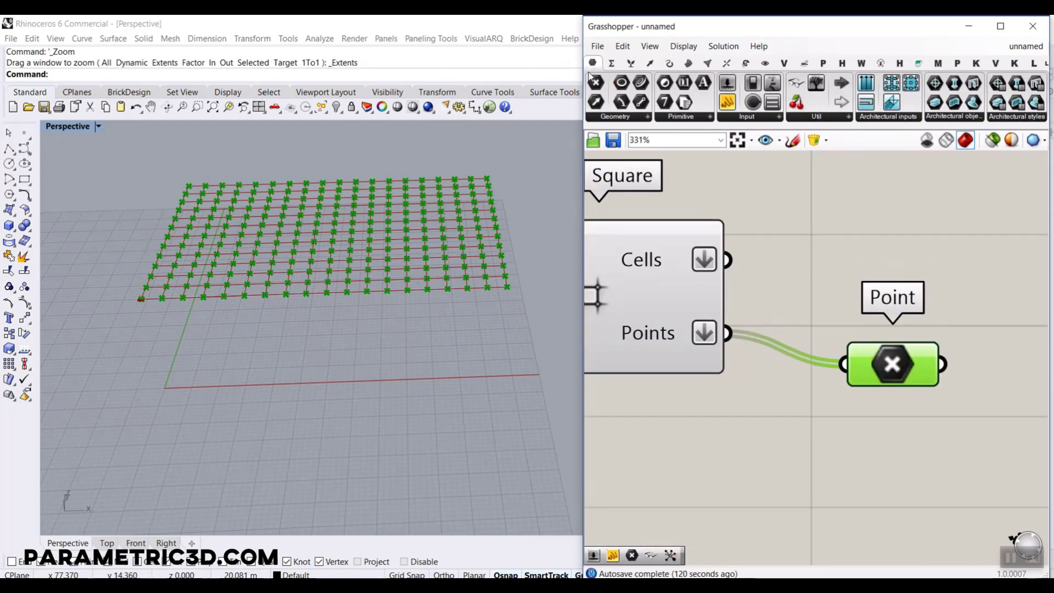
Turn off the Square grid component's preview and check the remaining points in the Perspective viewport.
right_click_drag(770, 312, 899, 295)
scroll(899, 295, "down", 1)
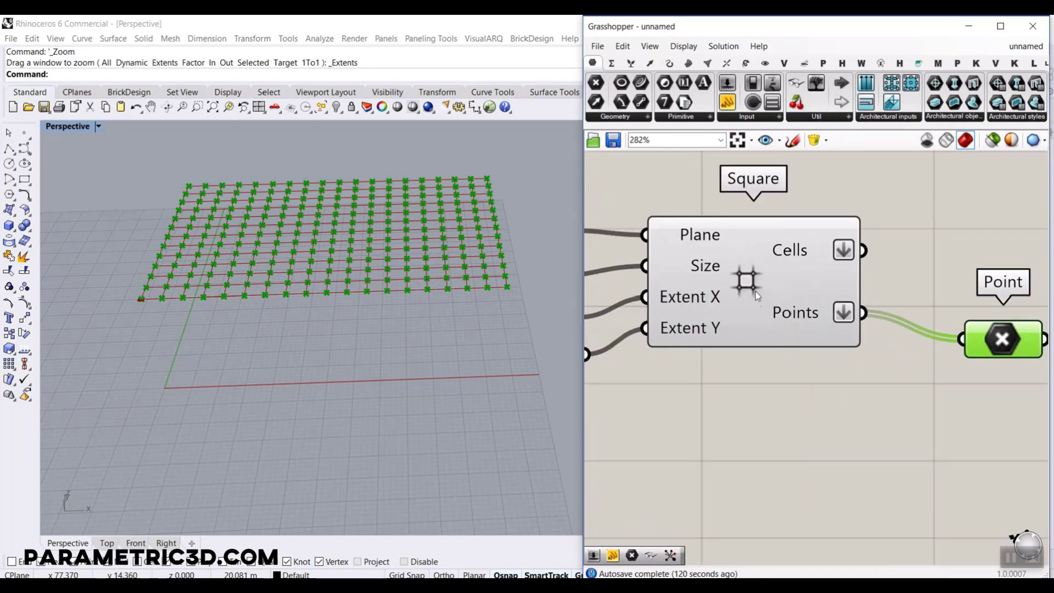
right_click(762, 284)
left_click(773, 298)
scroll(337, 301, "up", 5)
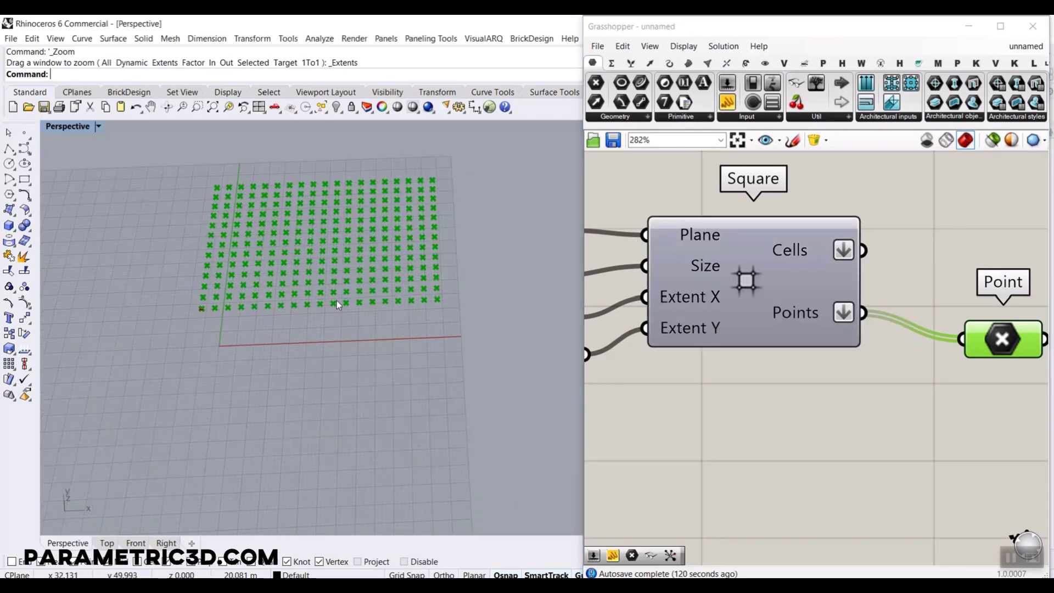
right_click_drag(248, 308, 274, 260)
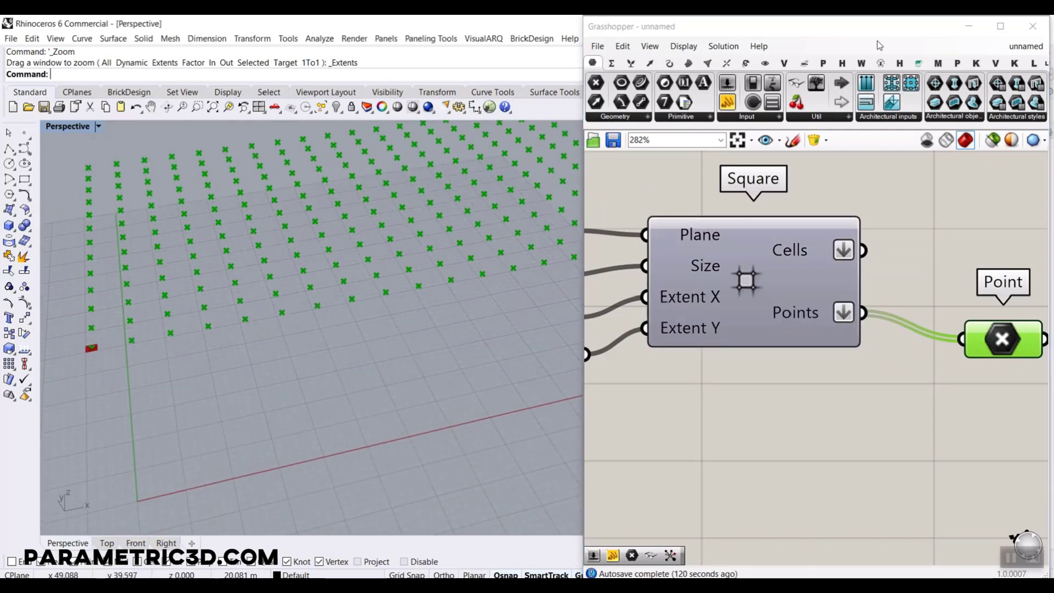
left_click(754, 64)
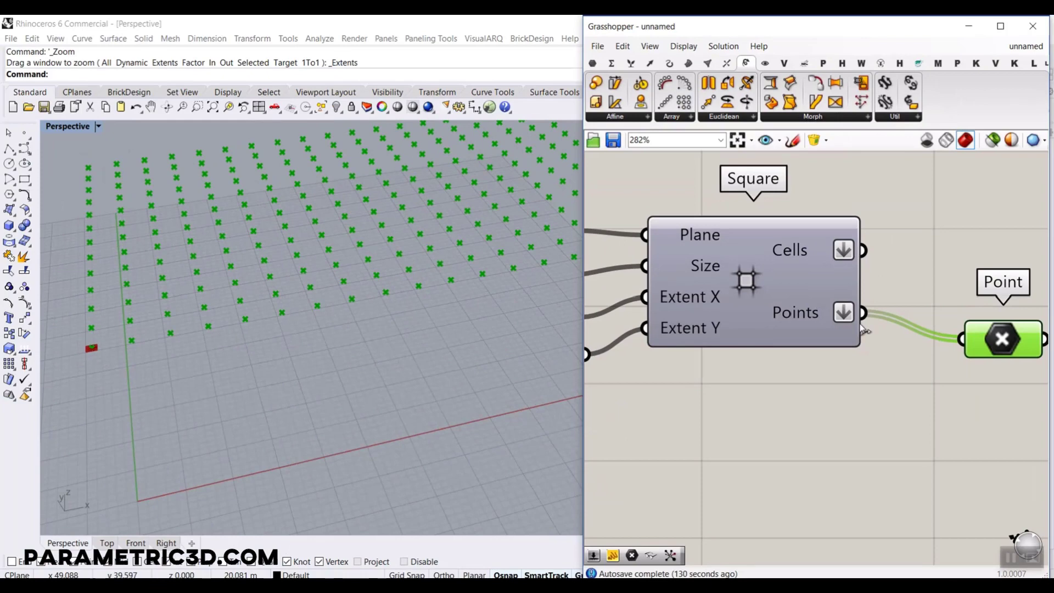
scroll(1008, 546, "down", 3)
right_click_drag(1008, 546, 896, 441)
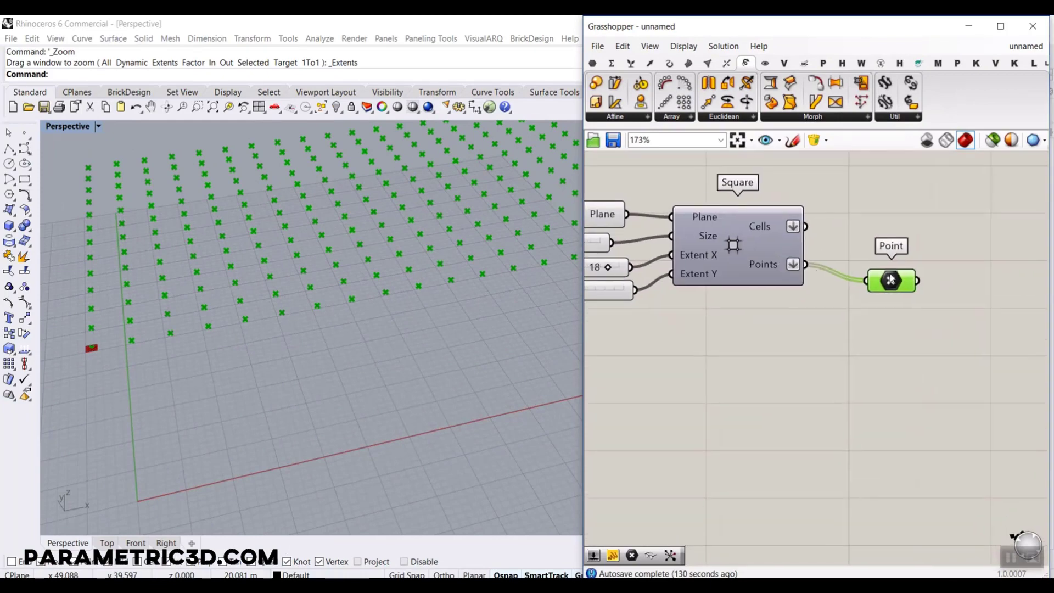
scroll(891, 280, "up", 3)
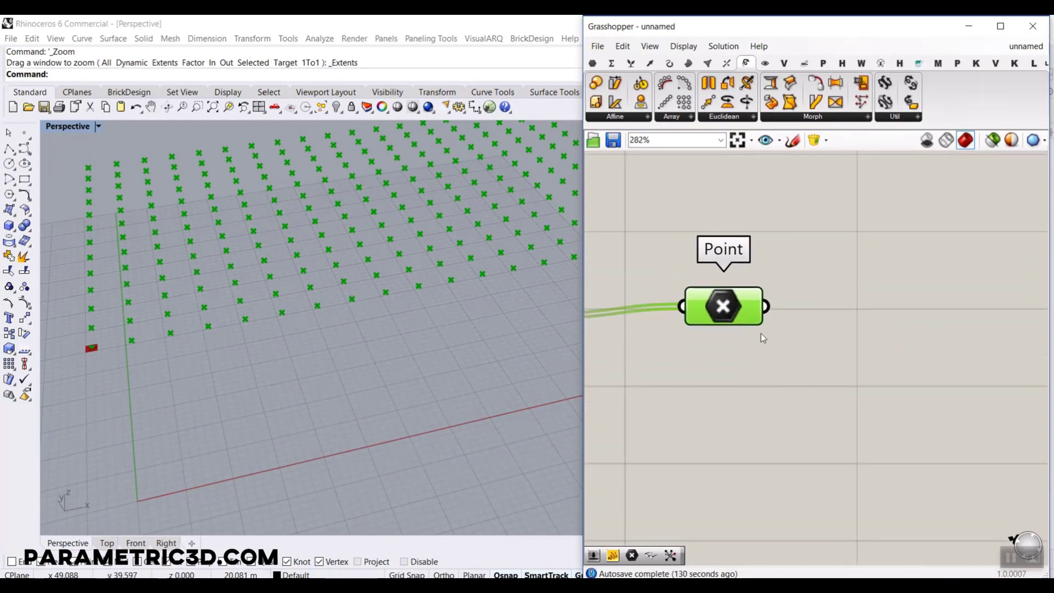
scroll(828, 339, "down", 3)
right_click_drag(829, 343, 760, 344)
right_click_drag(308, 340, 315, 319)
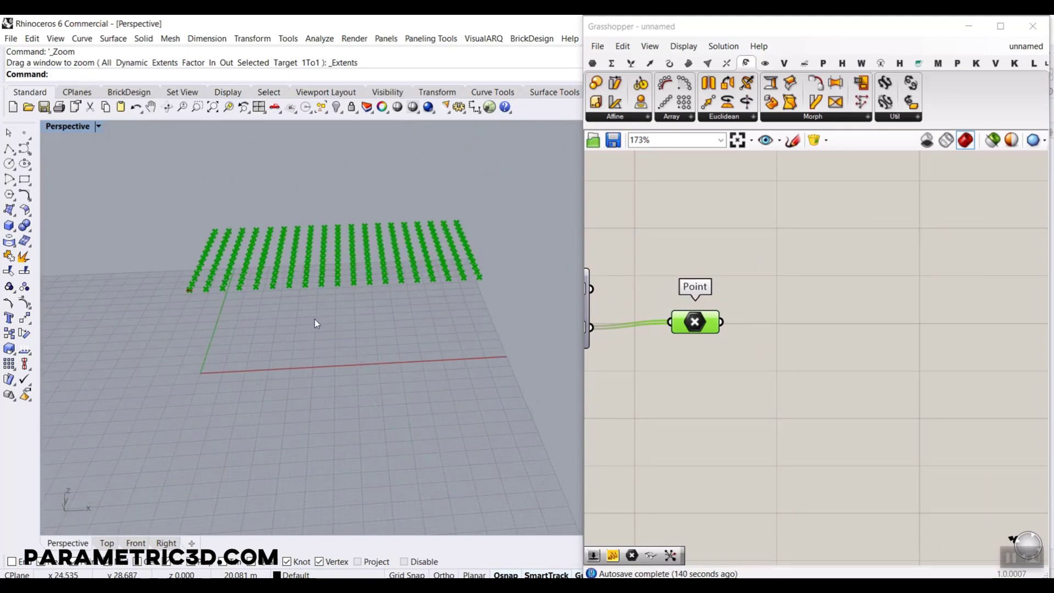
scroll(294, 269, "up", 3)
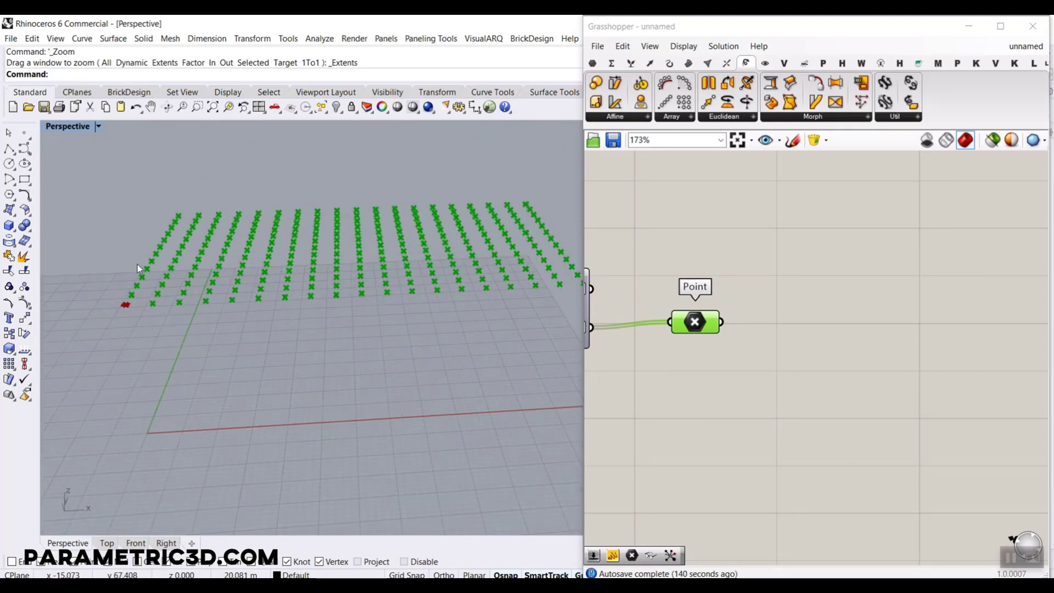
key("ctrl+2")
mouse_move(236, 234)
left_mouse_down()
mouse_move(223, 239)
mouse_move(253, 253)
left_mouse_up()
mouse_move(464, 248)
left_mouse_down()
mouse_move(446, 261)
mouse_move(489, 345)
left_mouse_up()
left_click_drag(471, 314, 490, 345)
left_click_drag(242, 261, 245, 291)
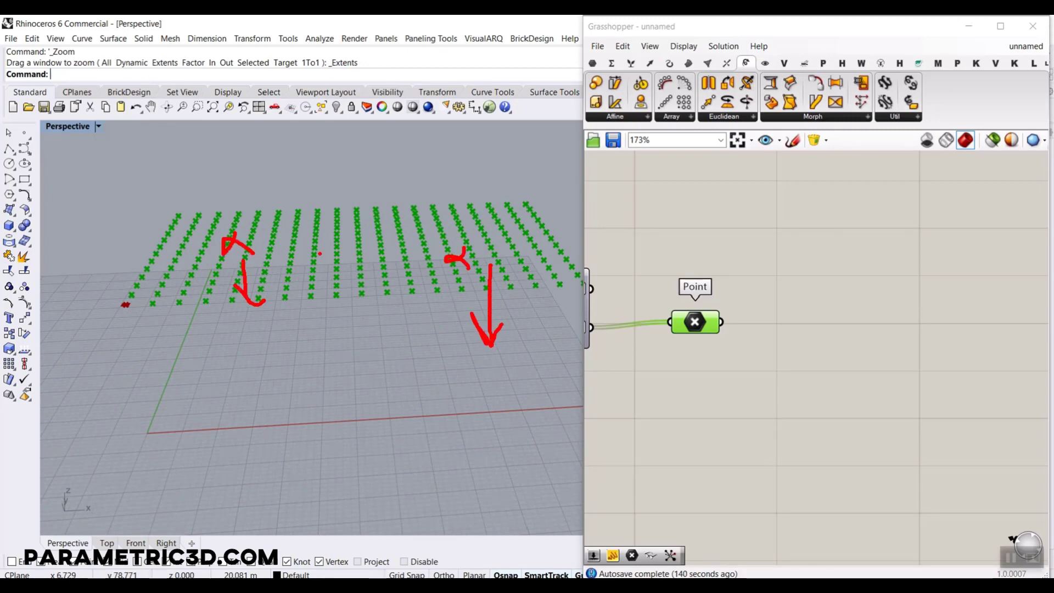
mouse_move(319, 253)
left_mouse_down()
mouse_move(274, 240)
mouse_move(282, 256)
left_mouse_up()
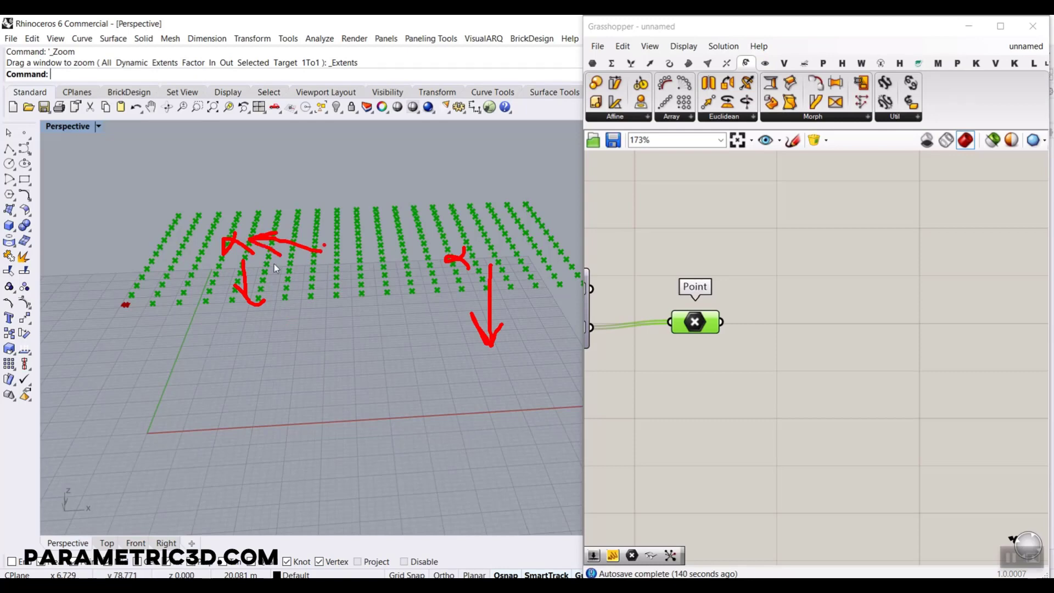
key("Escape")
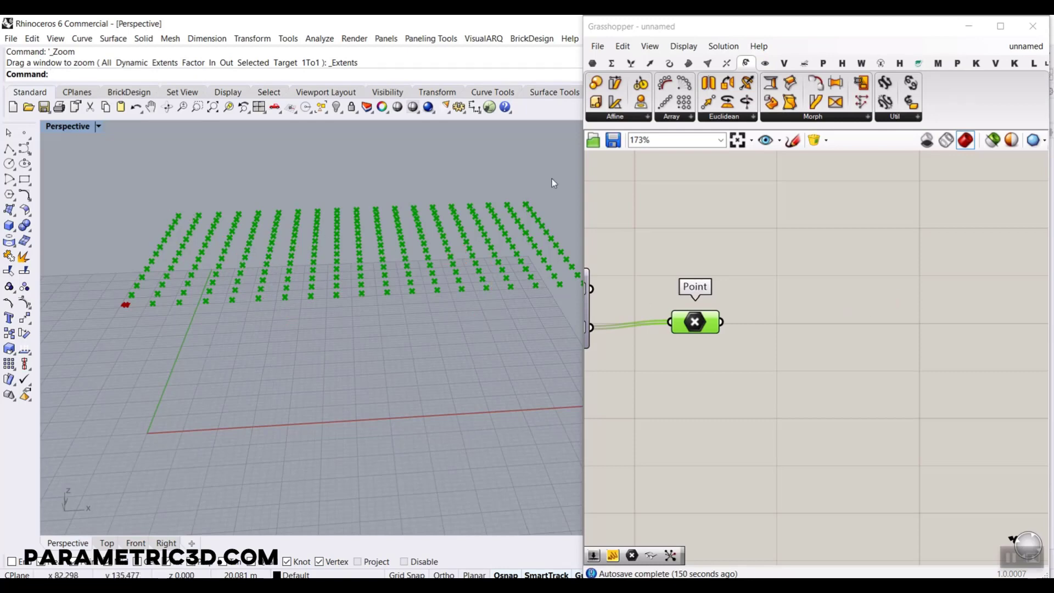
Add a Bounding Box component beside the Point parameter and connect the points to its Content input.
left_click(793, 287)
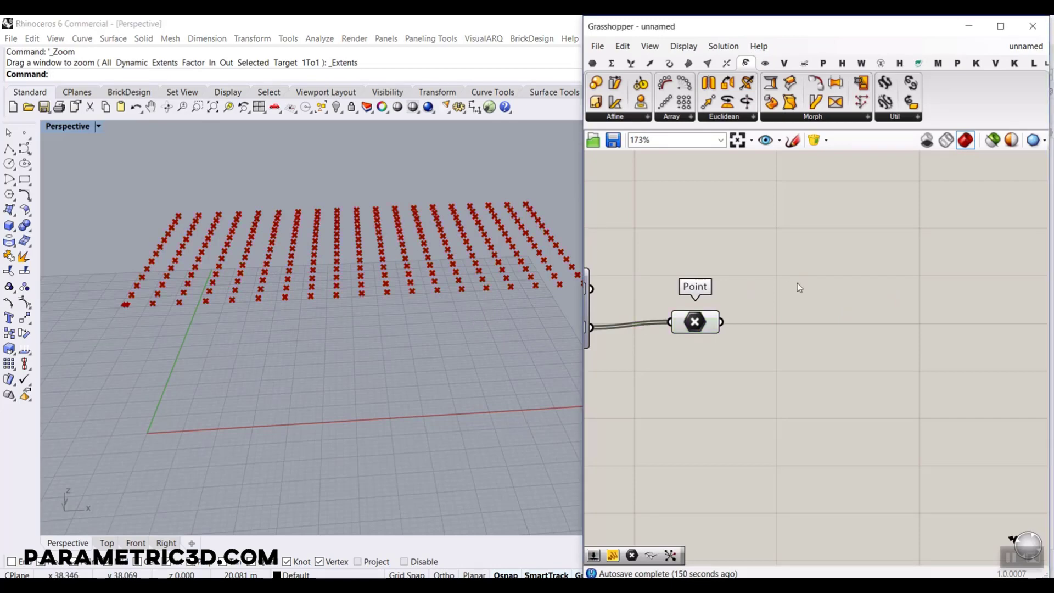
left_click(688, 64)
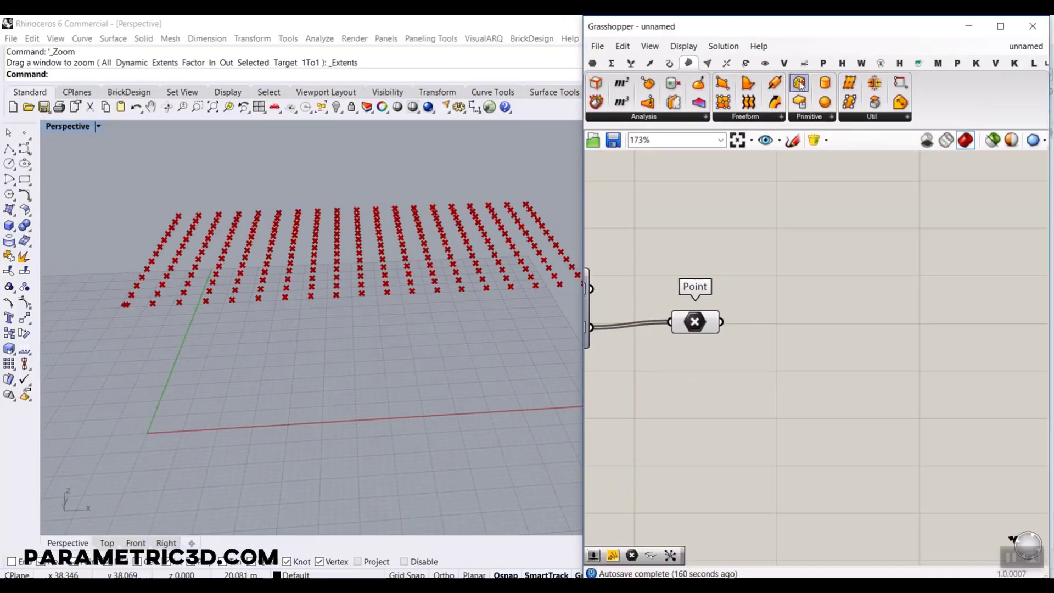
left_click(799, 88)
left_click(794, 360)
scroll(725, 321, "up", 3)
left_click_drag(716, 323, 752, 368)
left_click_drag(835, 396, 850, 315)
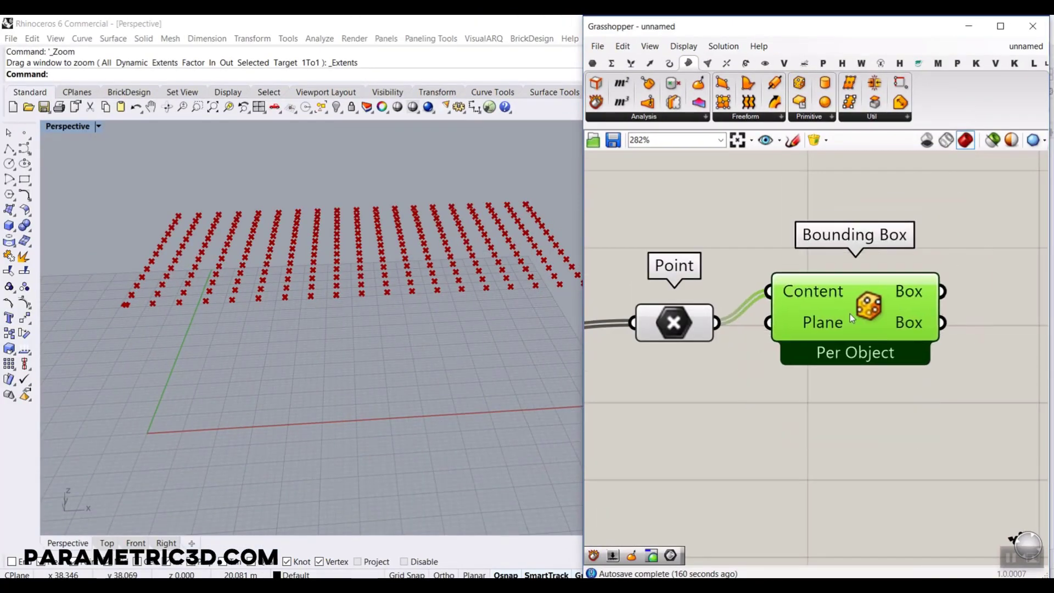
Switch the Bounding Box component to Union Box so one box encloses all the grid points.
right_click(850, 316)
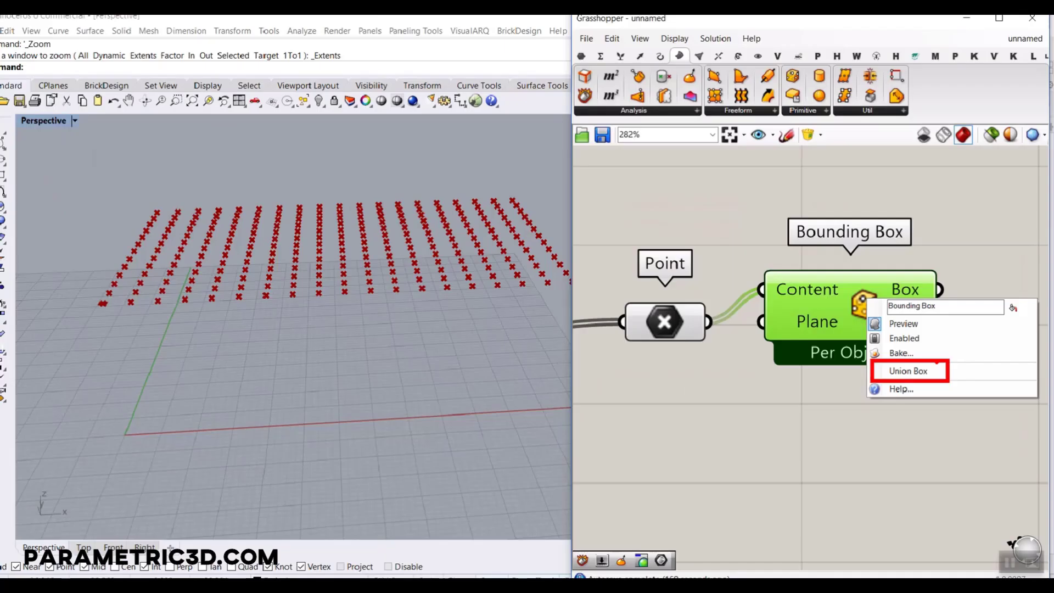
left_click(768, 381)
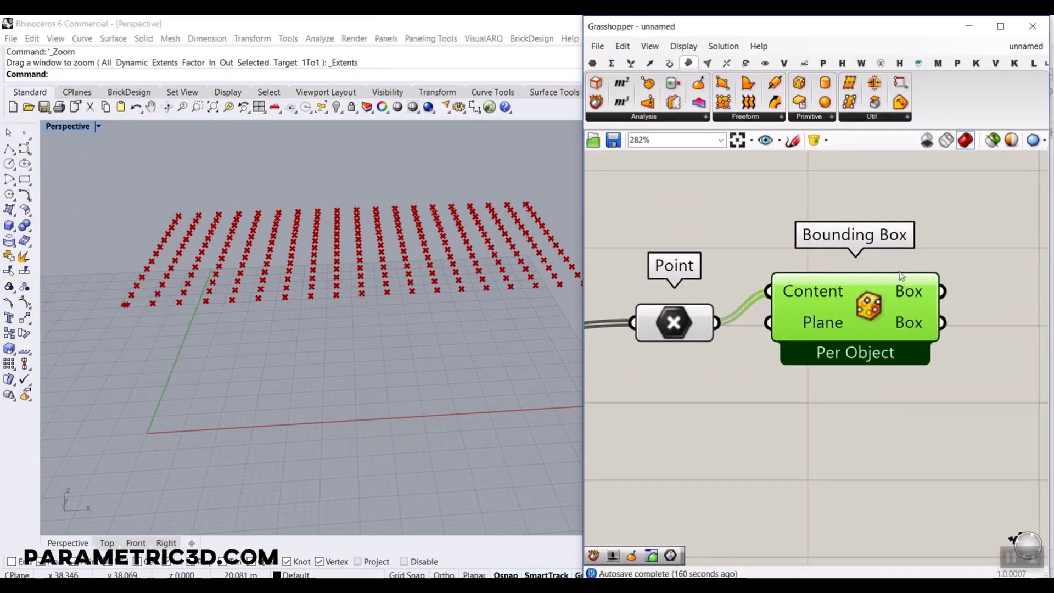
right_click(876, 303)
left_click(955, 372)
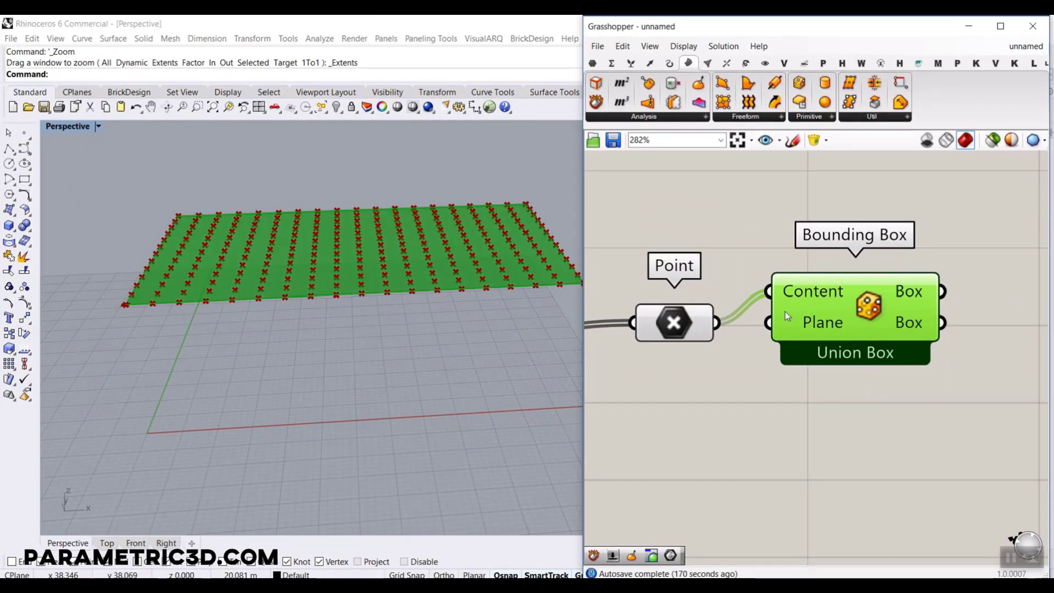
right_click_drag(379, 258, 247, 307)
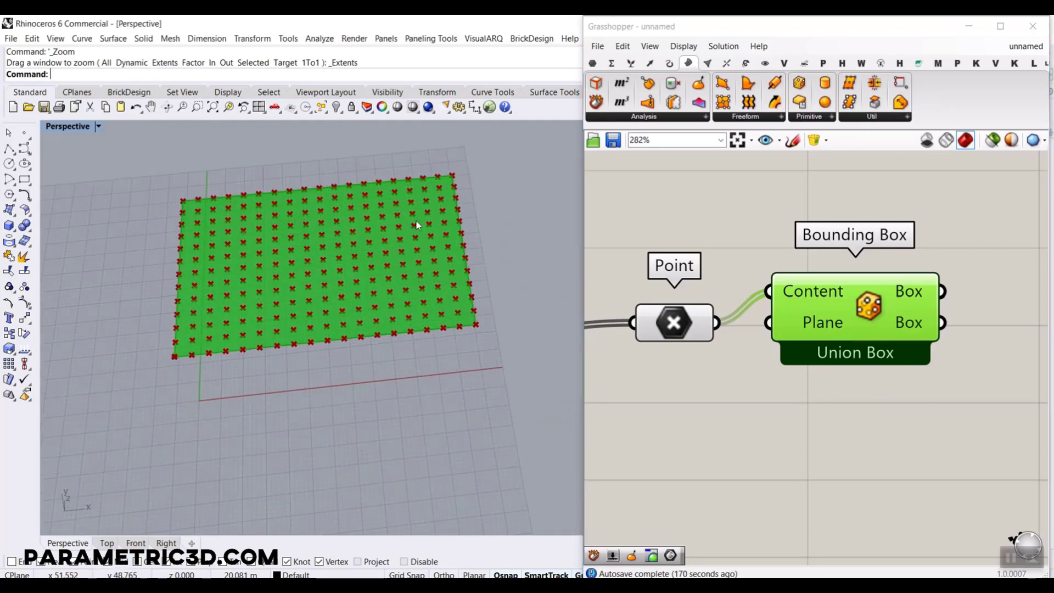
scroll(862, 376, "down", 2)
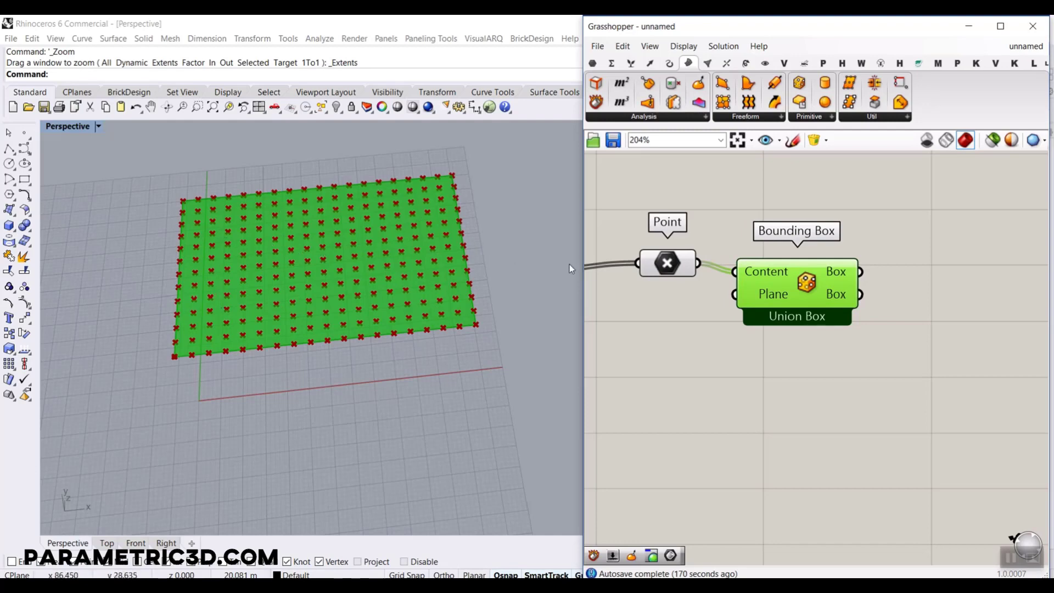
left_click(677, 264)
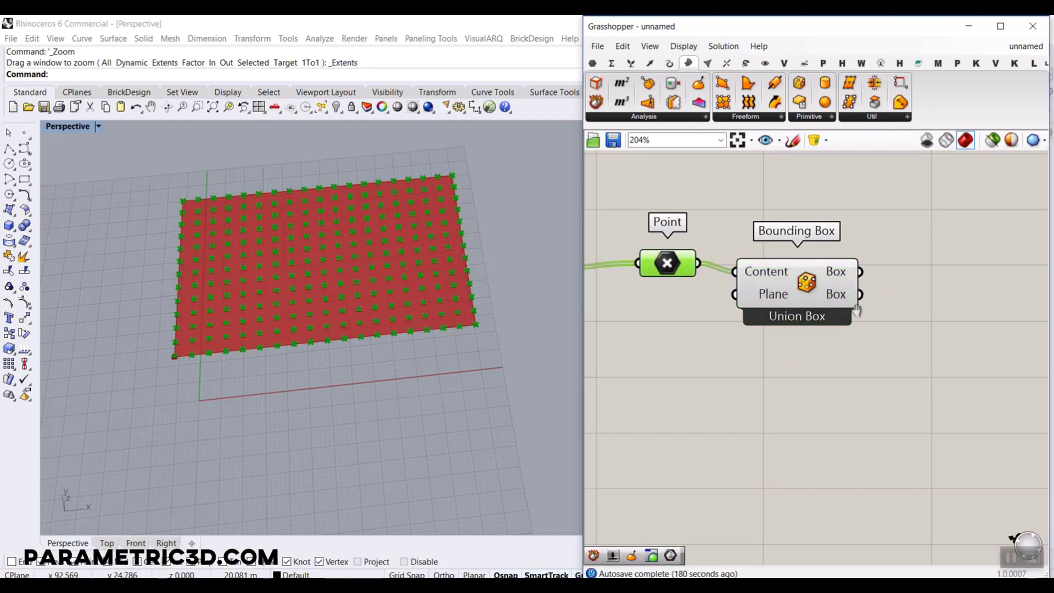
Add an Evaluate Surface component beside the Bounding Box and connect the upper Box output to its Surface input.
right_click_drag(934, 330, 822, 337)
left_click(823, 337)
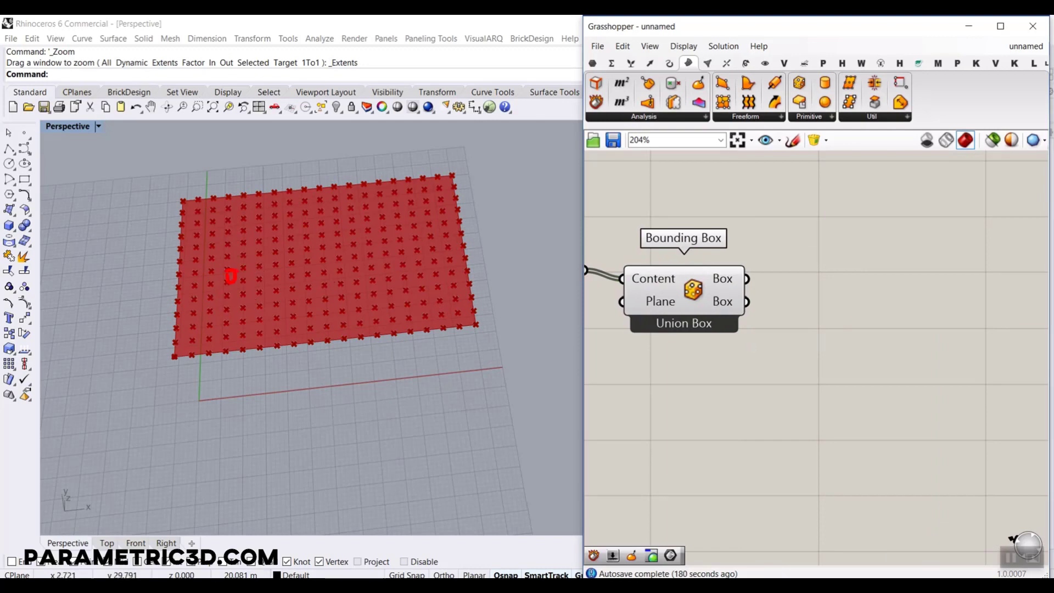
left_click_drag(237, 271, 273, 247)
left_click_drag(254, 254, 273, 260)
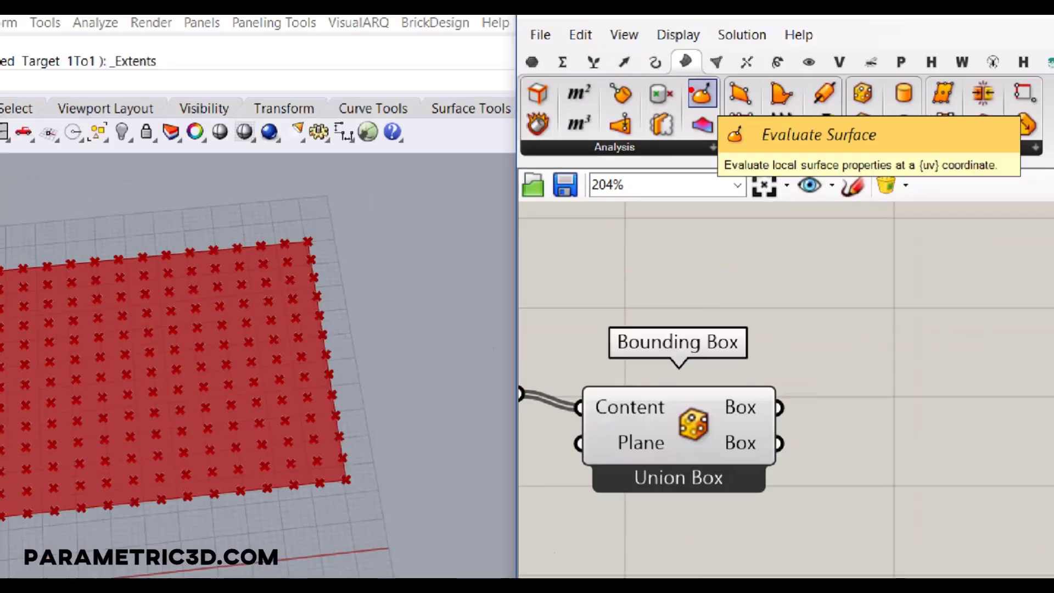
left_click(695, 77)
left_click(843, 317)
scroll(970, 341, "up", 1)
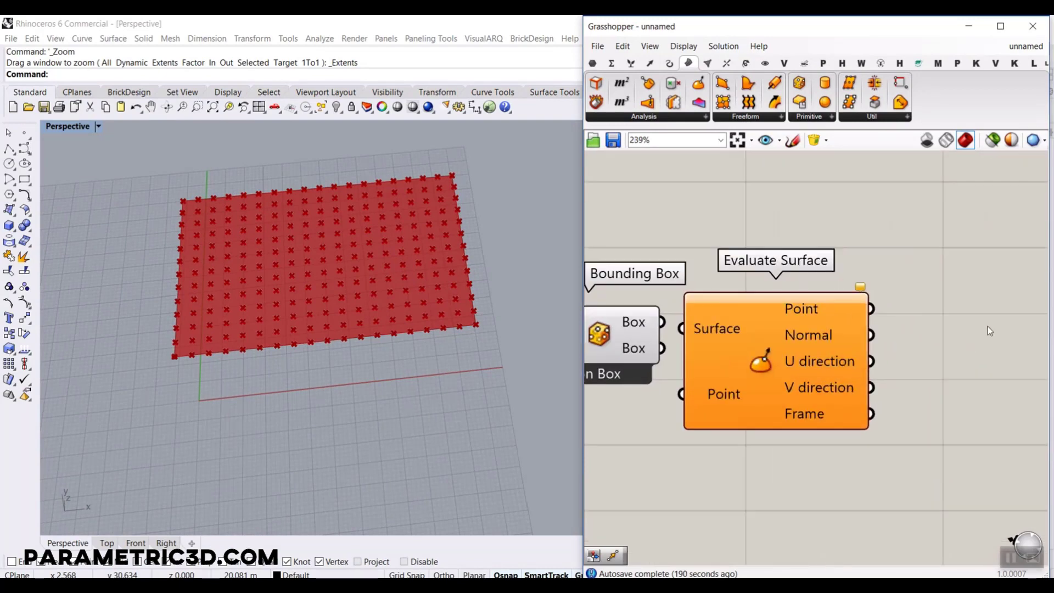
mouse_move(844, 238)
left_mouse_down()
mouse_move(941, 90)
mouse_move(888, 113)
mouse_move(913, 133)
left_mouse_up()
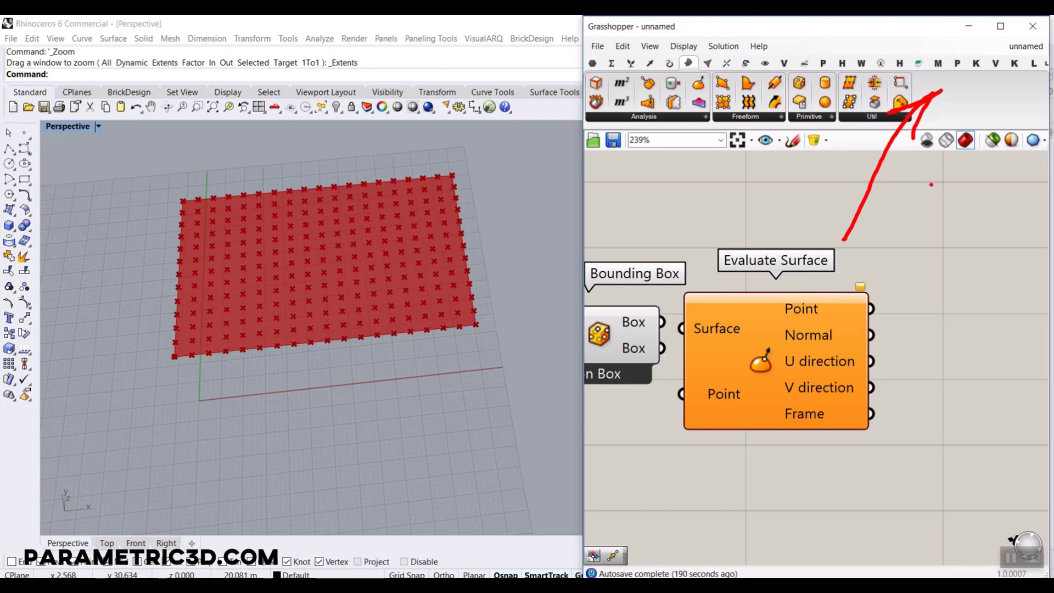
key("Escape")
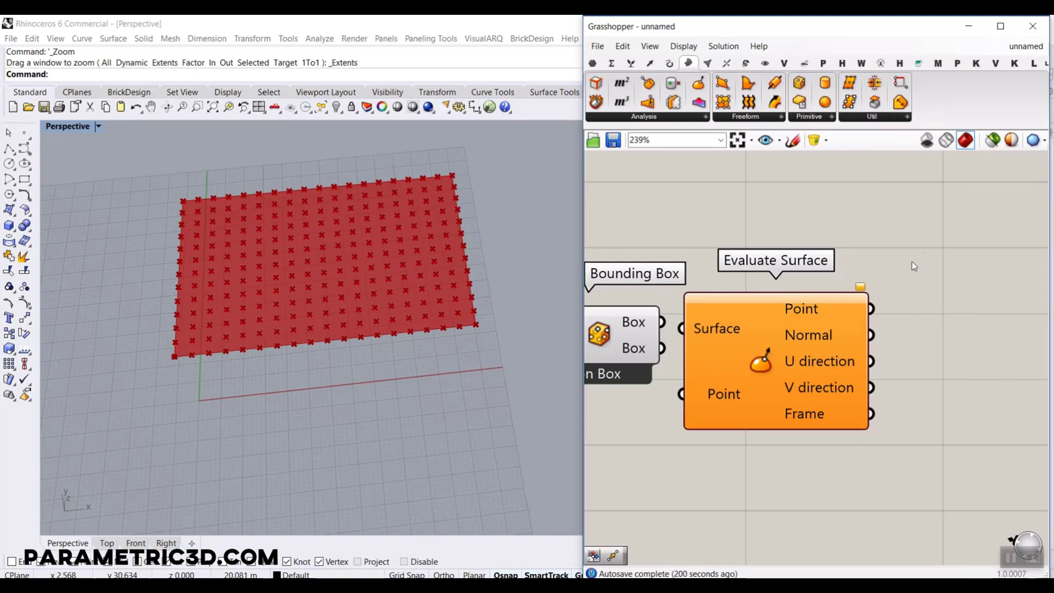
left_click_drag(724, 378, 823, 345)
left_click_drag(662, 322, 760, 316)
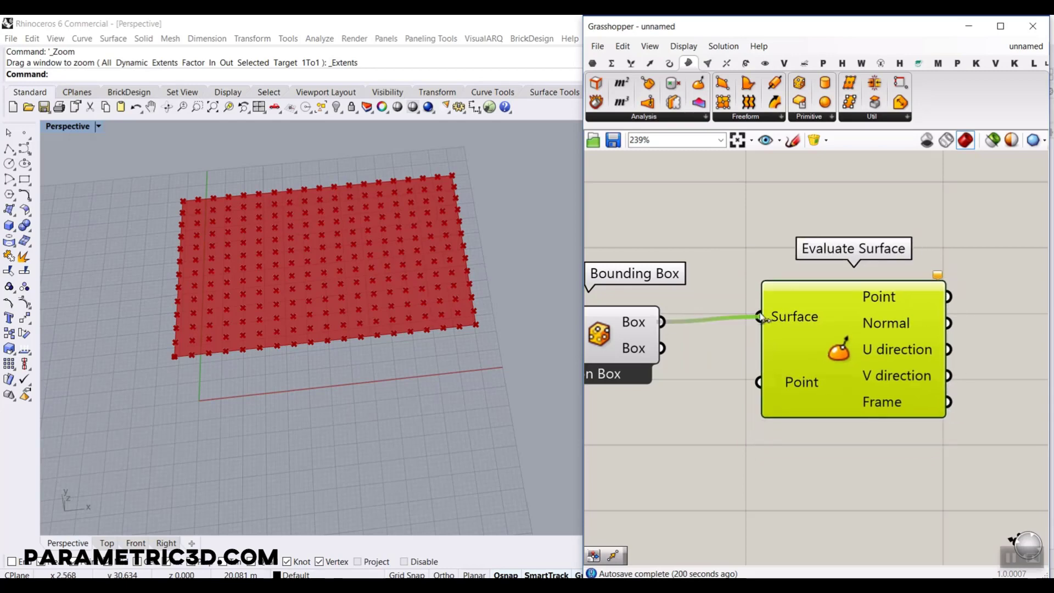
Reparameterize the Surface input of the Evaluate Surface component.
left_click(598, 344)
scroll(801, 327, "up", 2)
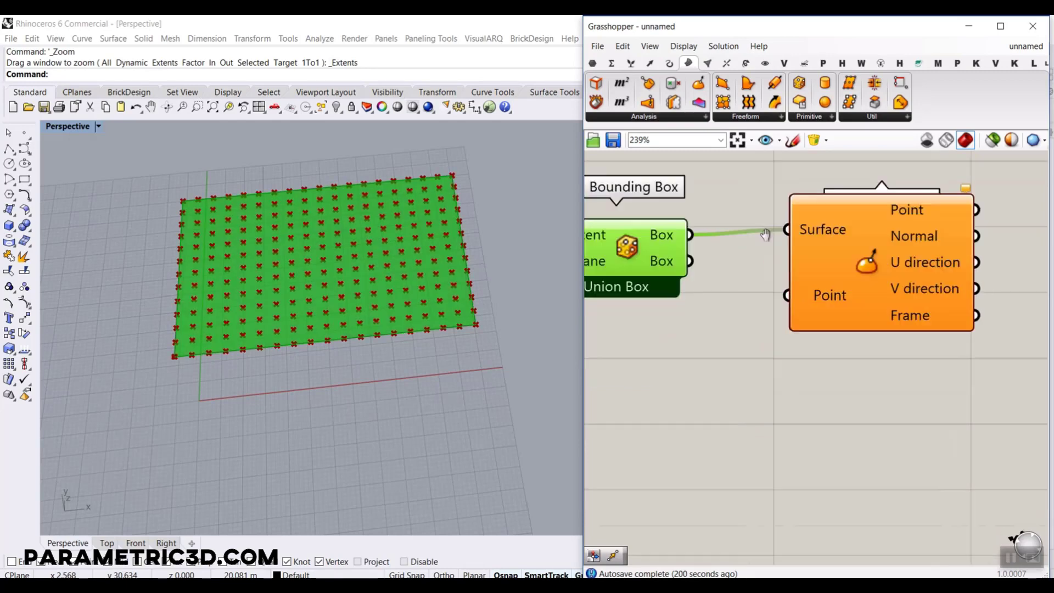
left_click(804, 340)
right_click(788, 282)
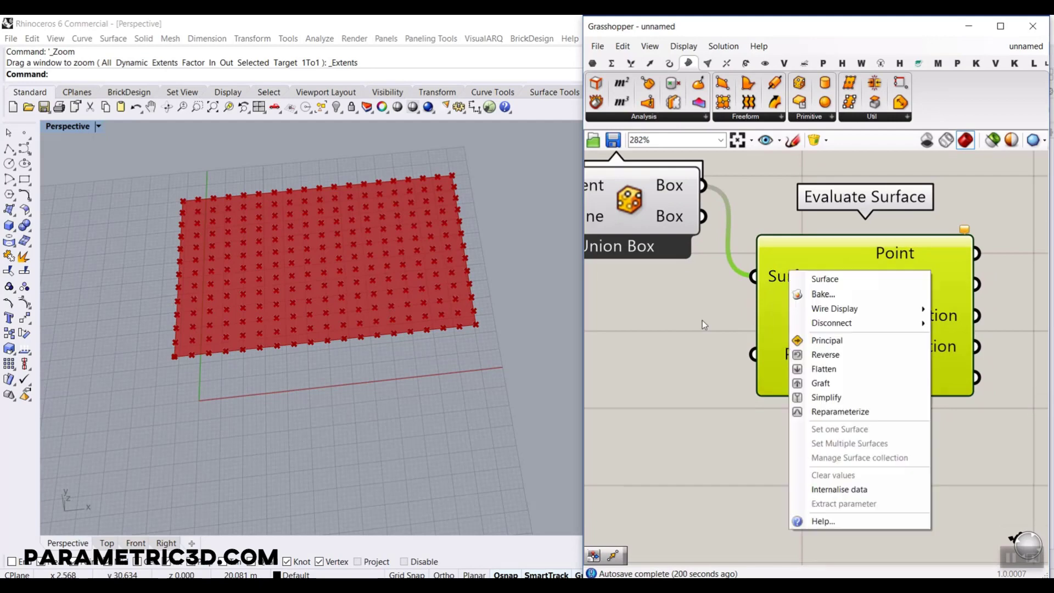
left_click(834, 412)
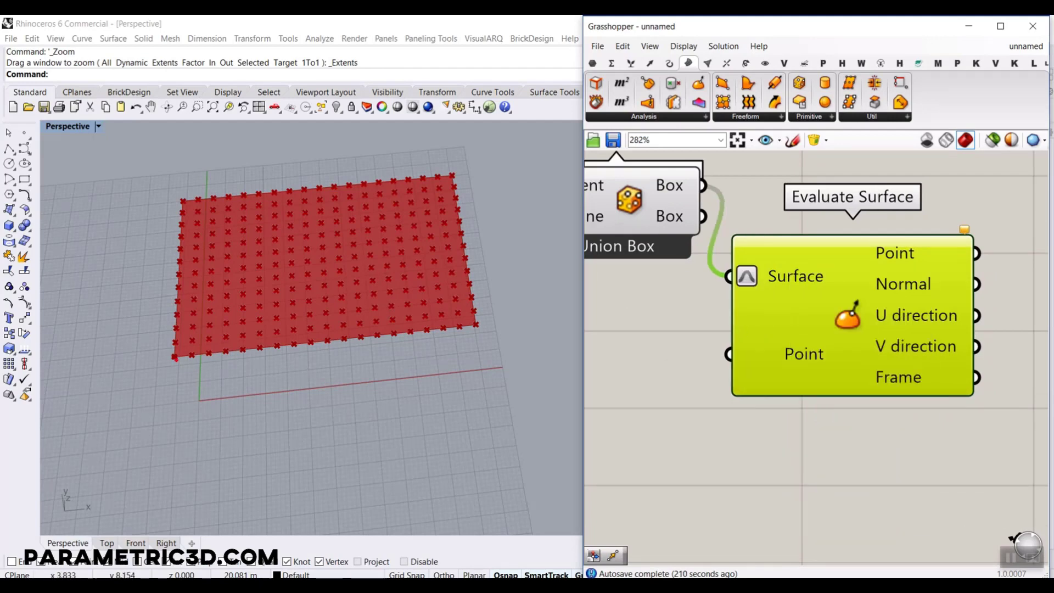
mouse_move(173, 357)
left_mouse_down()
mouse_move(499, 328)
mouse_move(459, 346)
left_mouse_up()
mouse_move(172, 358)
left_mouse_down()
mouse_move(183, 204)
mouse_move(171, 200)
mouse_move(181, 191)
left_mouse_up()
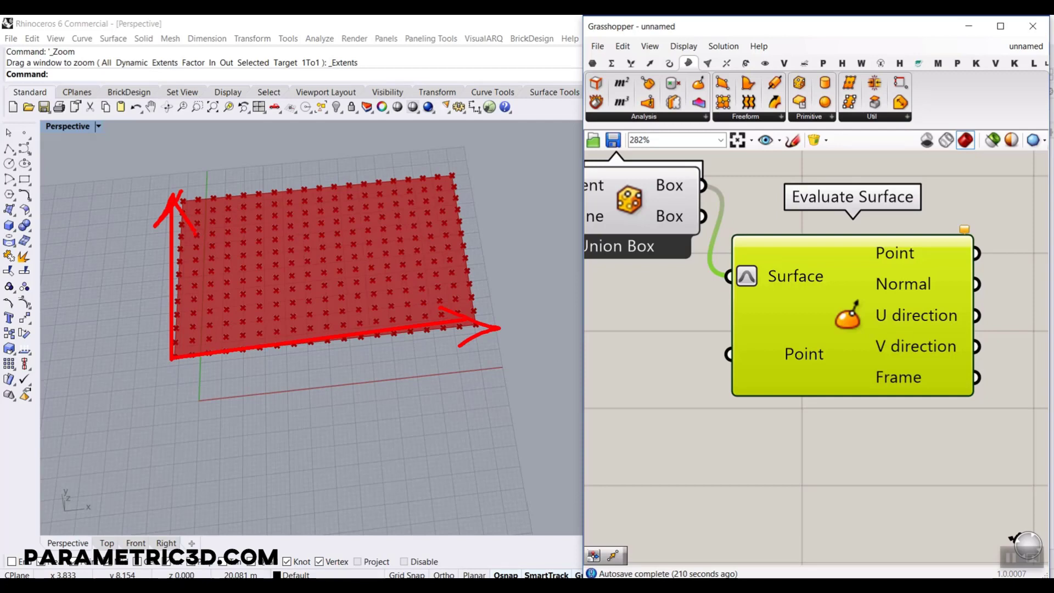
key("Escape")
Add an MD Slider, resize it and place it below the Bounding Box component.
scroll(904, 349, "down", 3)
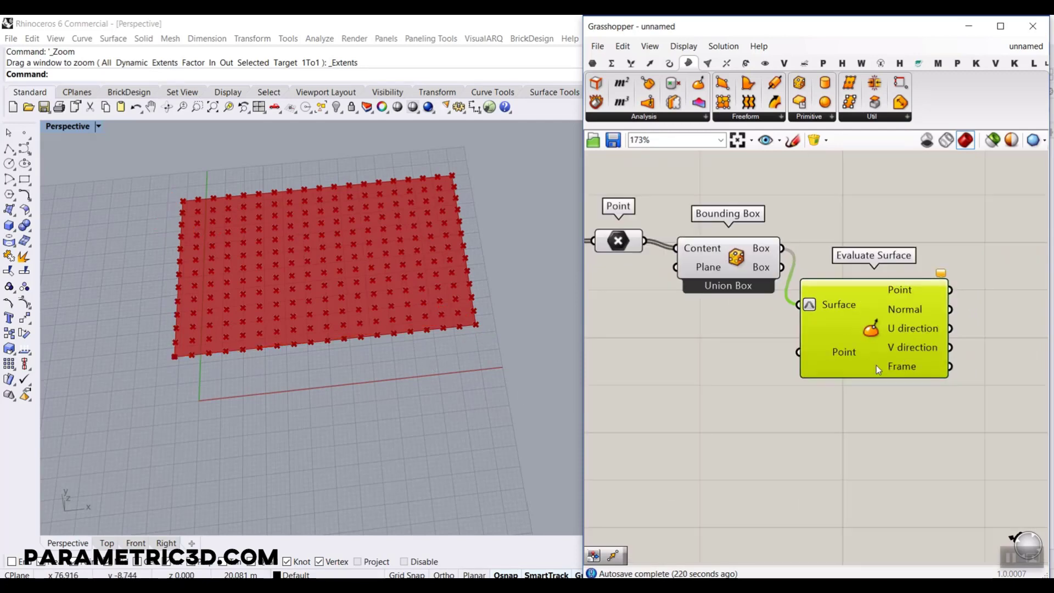
right_click_drag(876, 364, 907, 346)
left_click_drag(893, 317, 923, 331)
scroll(882, 340, "up", 3)
mouse_move(889, 340)
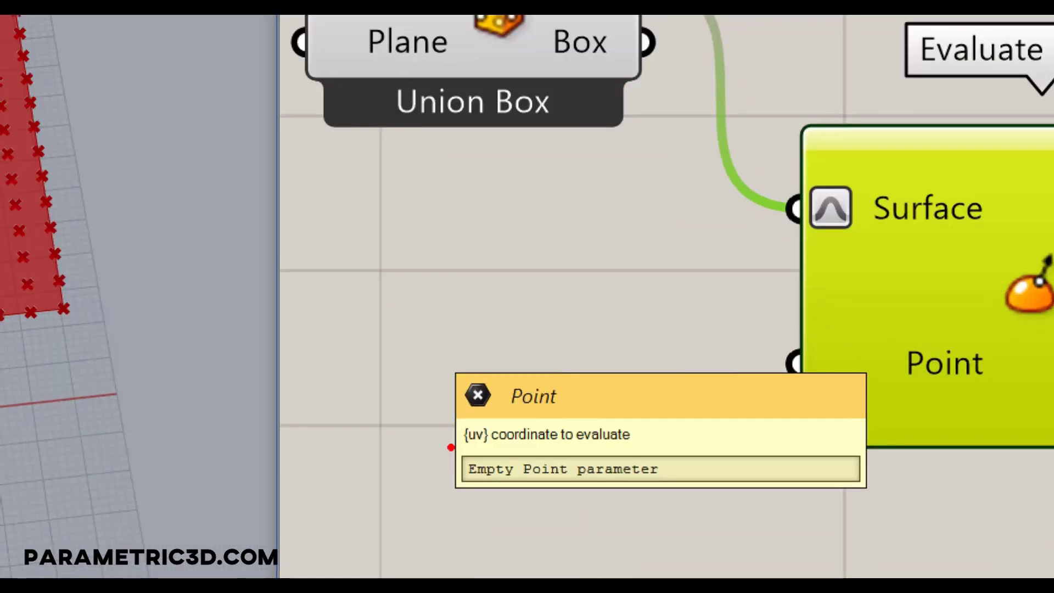
left_click_drag(451, 447, 553, 450)
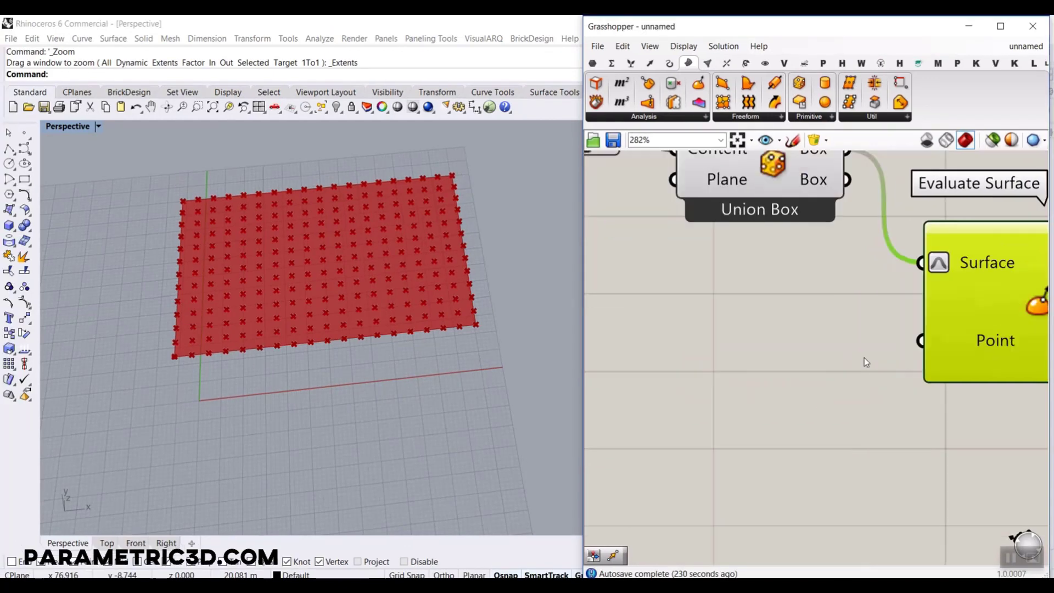
scroll(863, 357, "down", 3)
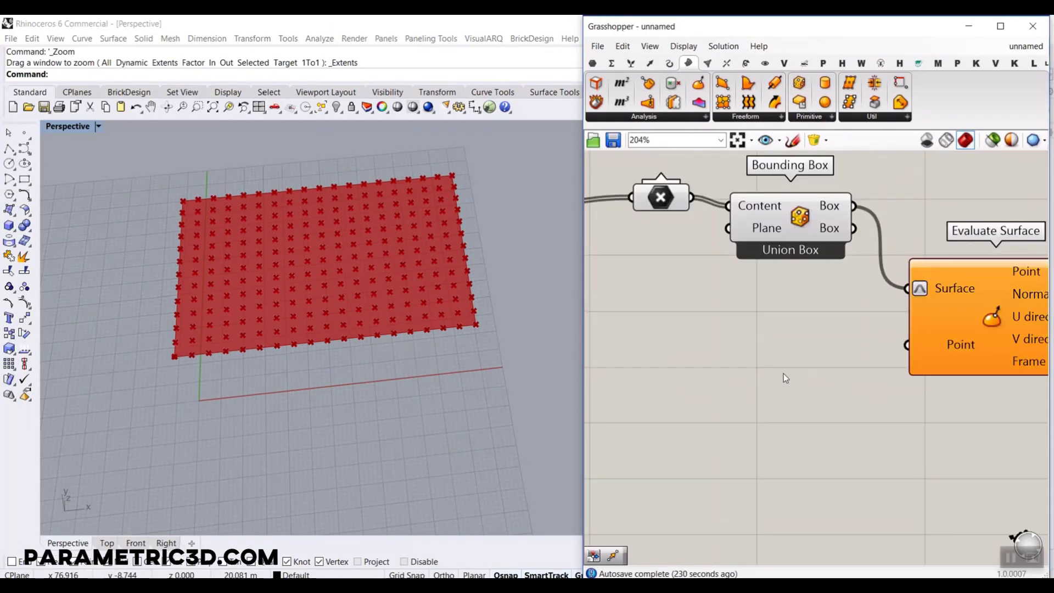
double_click(783, 374)
type("md")
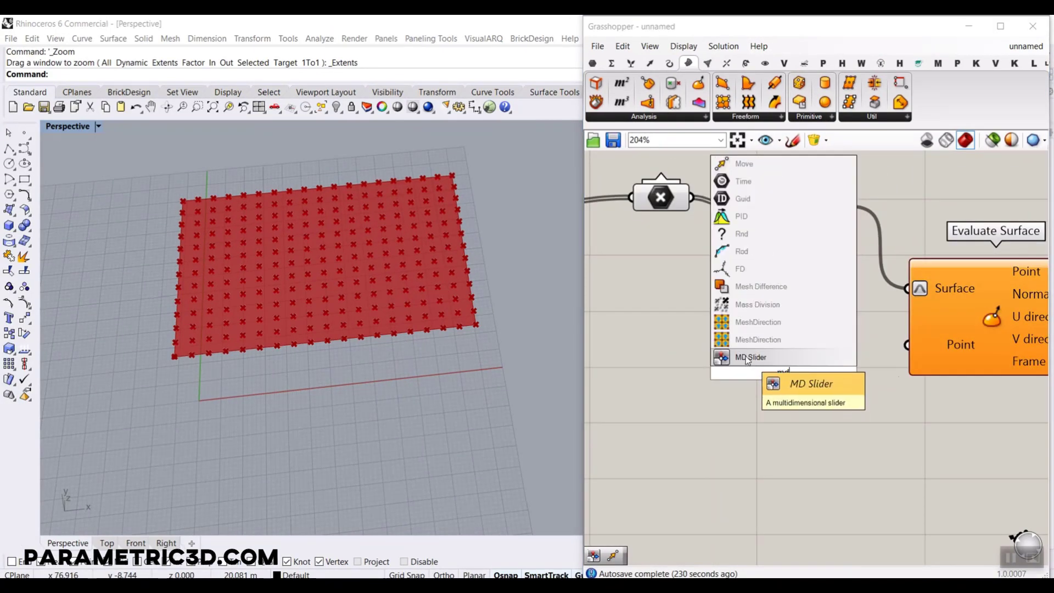
key("Return")
left_click_drag(889, 480, 963, 419)
left_click_drag(882, 348, 757, 404)
Connect the MD Slider to Evaluate Surface's Point input and highlight the evaluated point in the Perspective viewport.
left_click_drag(846, 391, 908, 343)
right_click_drag(741, 391, 785, 360)
left_click_drag(738, 367, 706, 375)
right_click_drag(905, 324, 816, 325)
left_click(950, 295)
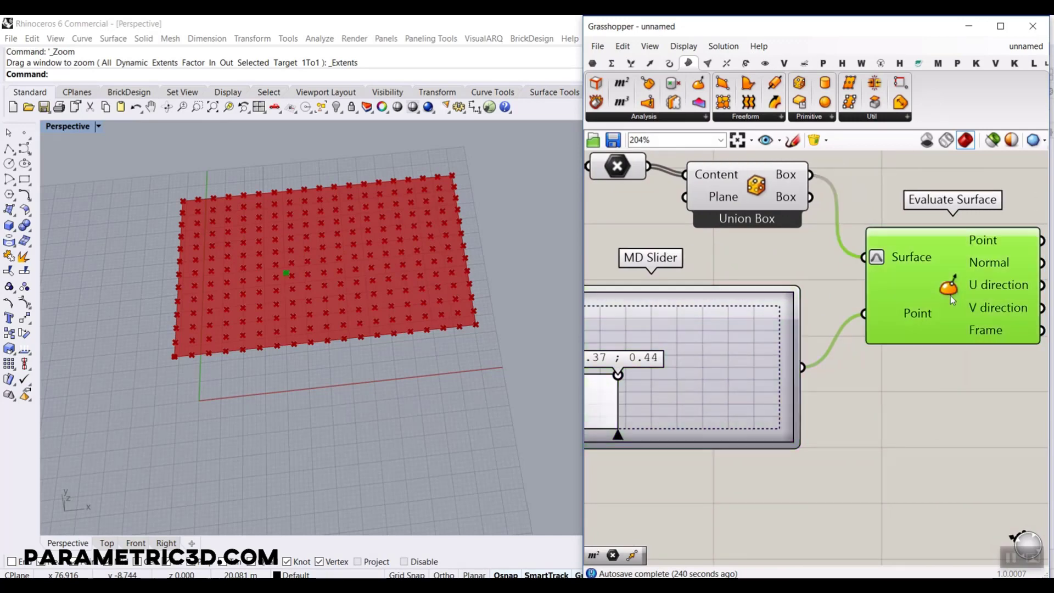
Set the MD Slider to 0.5 ; 0.64 and check the evaluated point's position on the surface.
right_click_drag(674, 333, 750, 307)
scroll(291, 277, "up", 4)
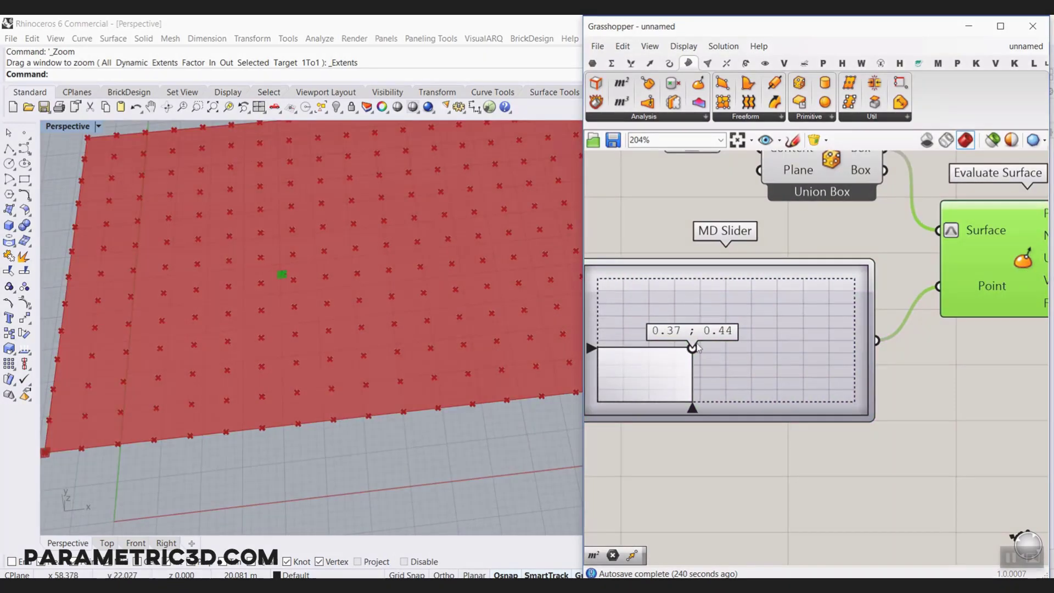
left_click_drag(686, 378, 720, 354)
scroll(341, 281, "down", 4)
right_click_drag(818, 305, 892, 275)
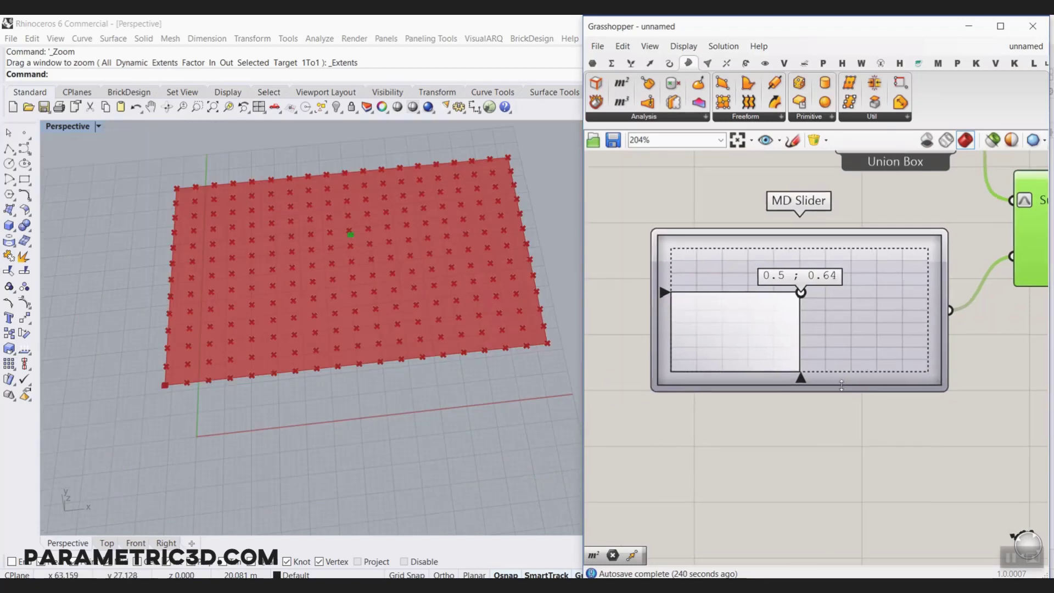
Duplicate the MD Slider below the original and also connect the copy to Evaluate Surface's Point input.
left_click_drag(849, 310, 822, 394)
right_click_drag(905, 400, 815, 433)
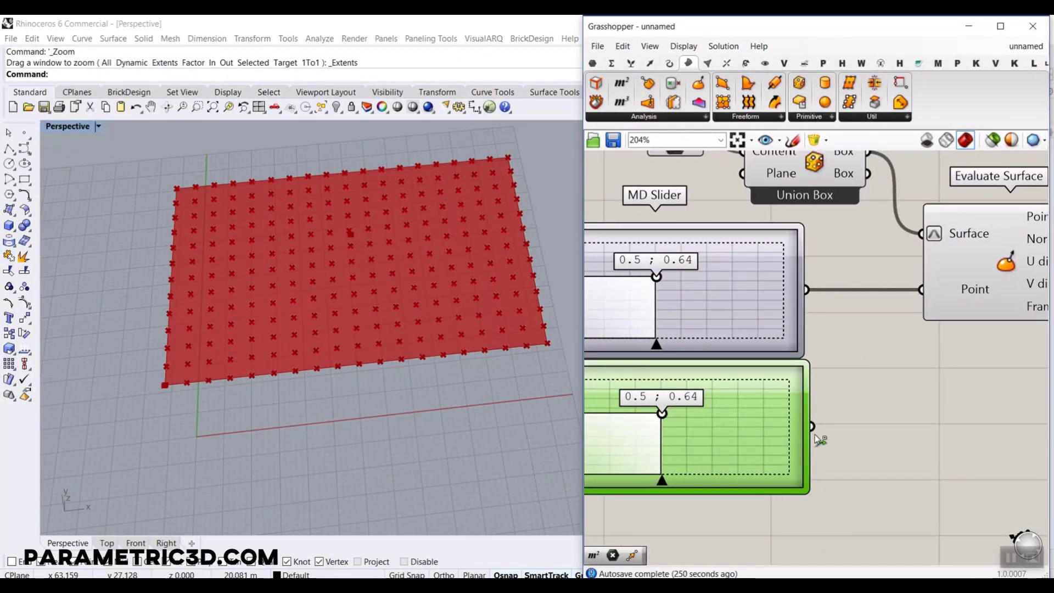
left_click_drag(811, 426, 921, 290)
Set the lower MD Slider to 0.73 ; 0.34 and the upper one to 0.22 ; 0.81, and highlight both evaluated points.
left_click_drag(662, 414, 730, 442)
left_click_drag(656, 278, 585, 261)
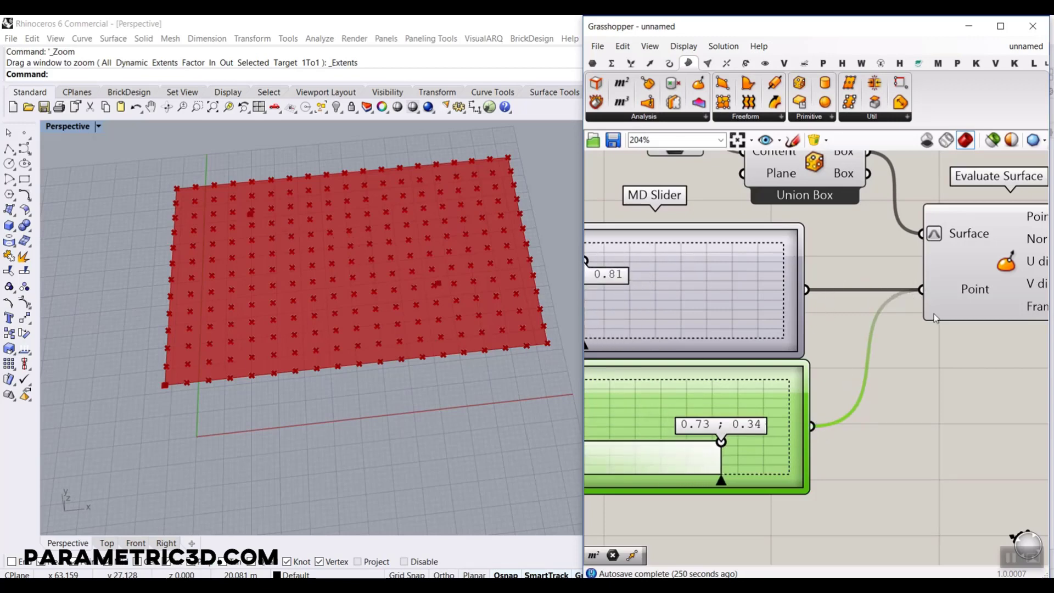
right_click_drag(1009, 276, 838, 271)
left_click(838, 266)
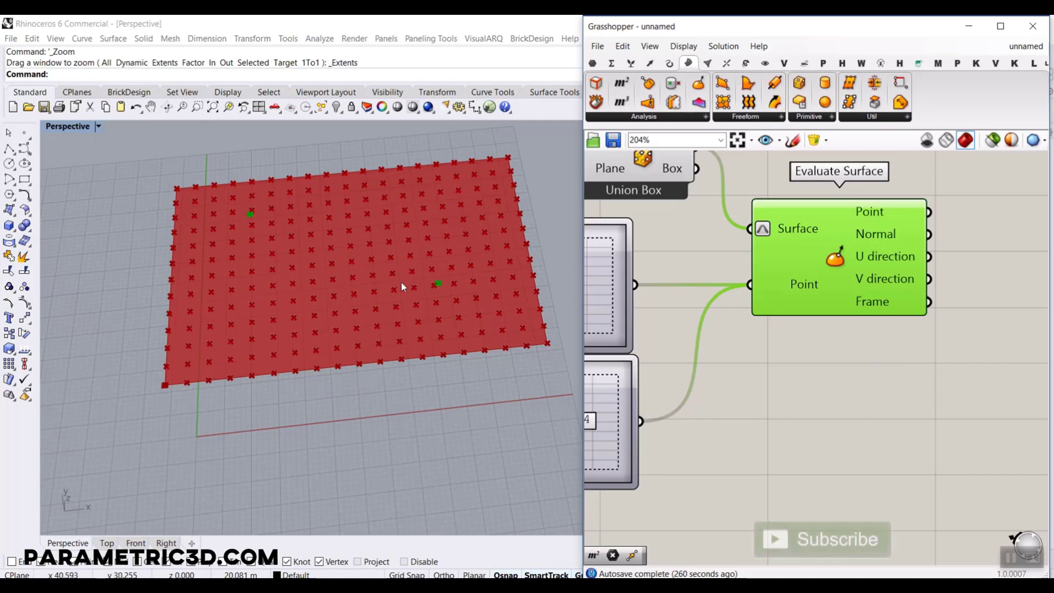
Add a Point parameter beyond the Bounding Box and connect the existing grid Point parameter's output to it.
scroll(761, 390, "down", 2)
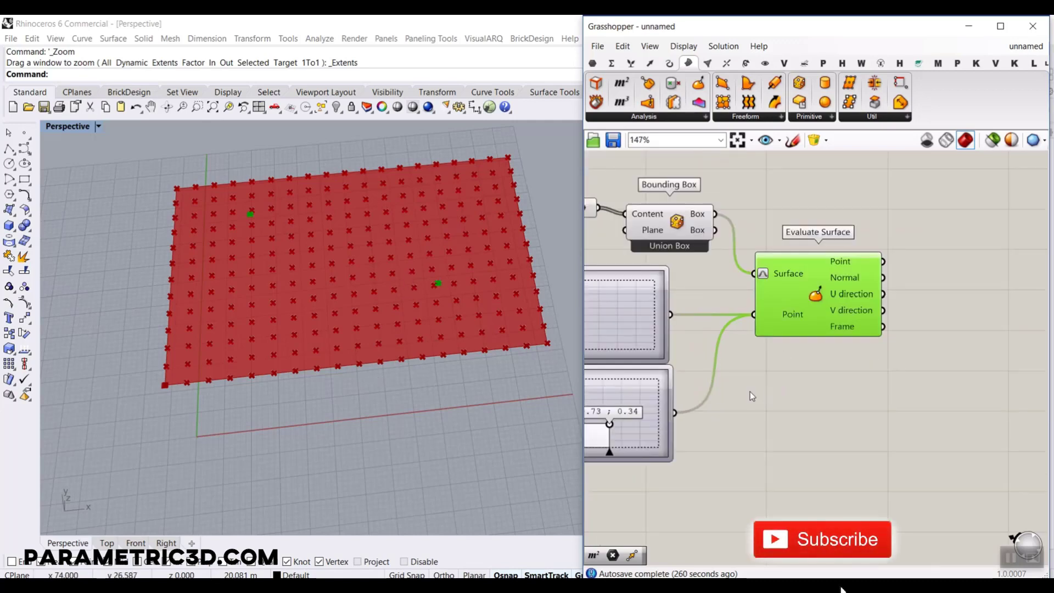
scroll(749, 390, "down", 1)
right_click_drag(782, 360, 877, 375)
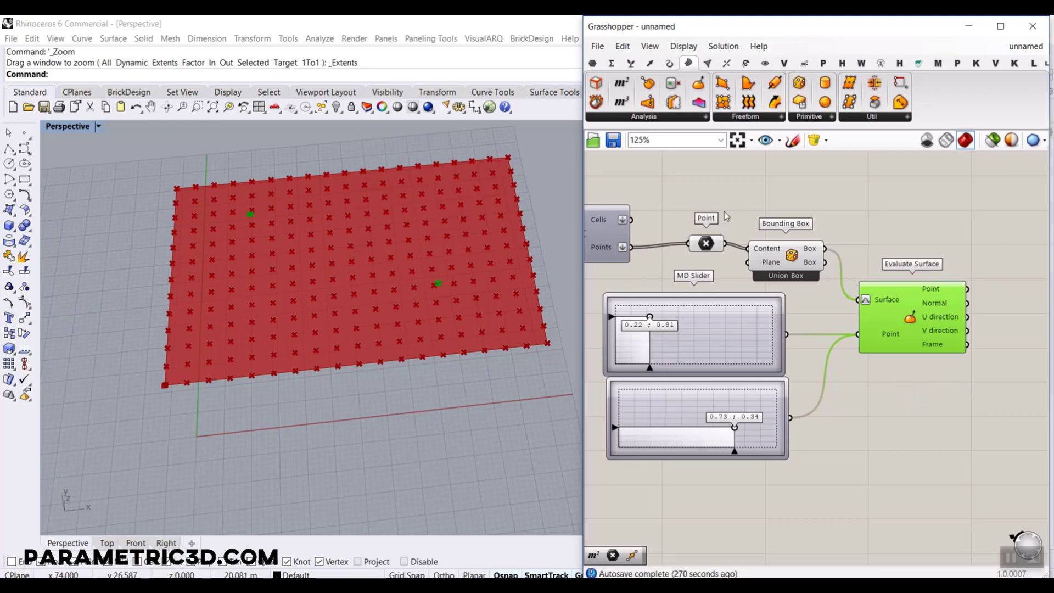
left_click(592, 64)
scroll(847, 240, "up", 2)
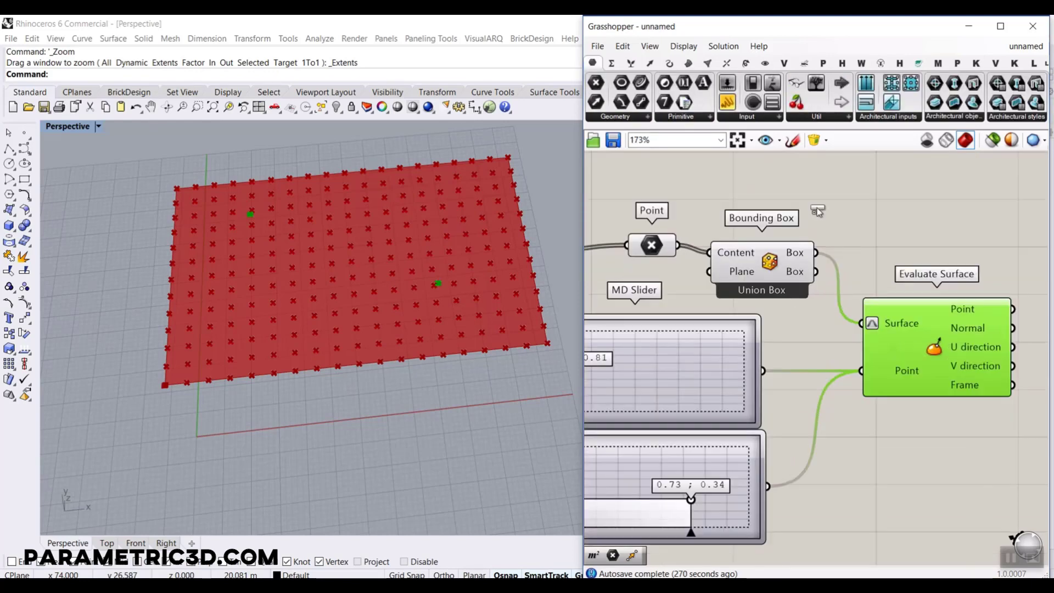
left_click_drag(817, 212, 816, 208)
left_click_drag(678, 245, 925, 316)
scroll(695, 266, "down", 4)
Feed Evaluate Surface's Point output into another Point parameter below the new grid Point parameter, and check both parameters' points.
scroll(889, 239, "up", 6)
left_click_drag(813, 371, 891, 307)
left_click_drag(926, 310, 917, 336)
scroll(901, 286, "down", 3)
right_click_drag(900, 285, 691, 274)
scroll(693, 263, "up", 3)
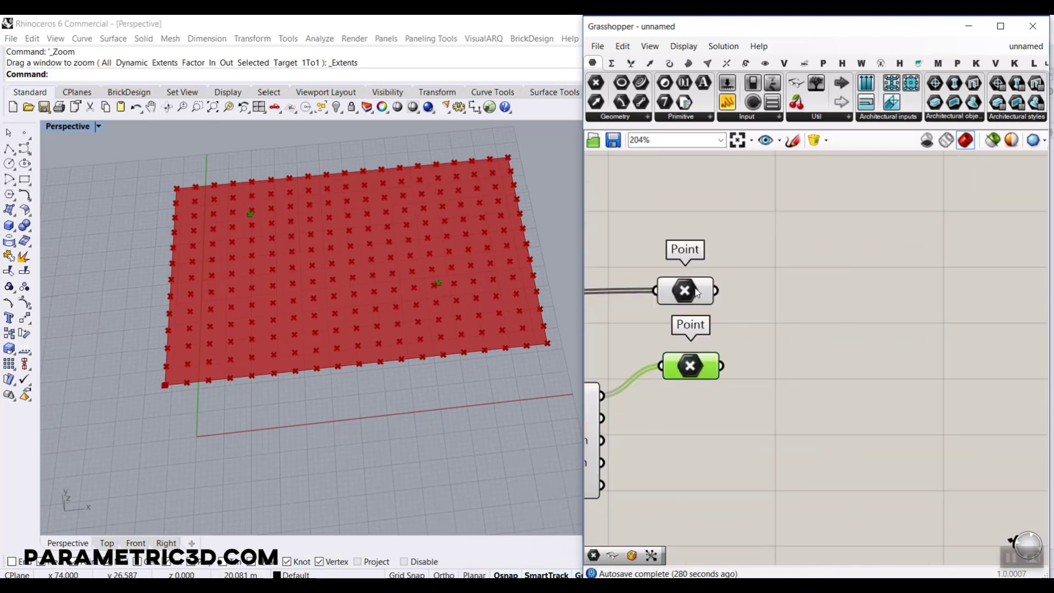
left_click(696, 292)
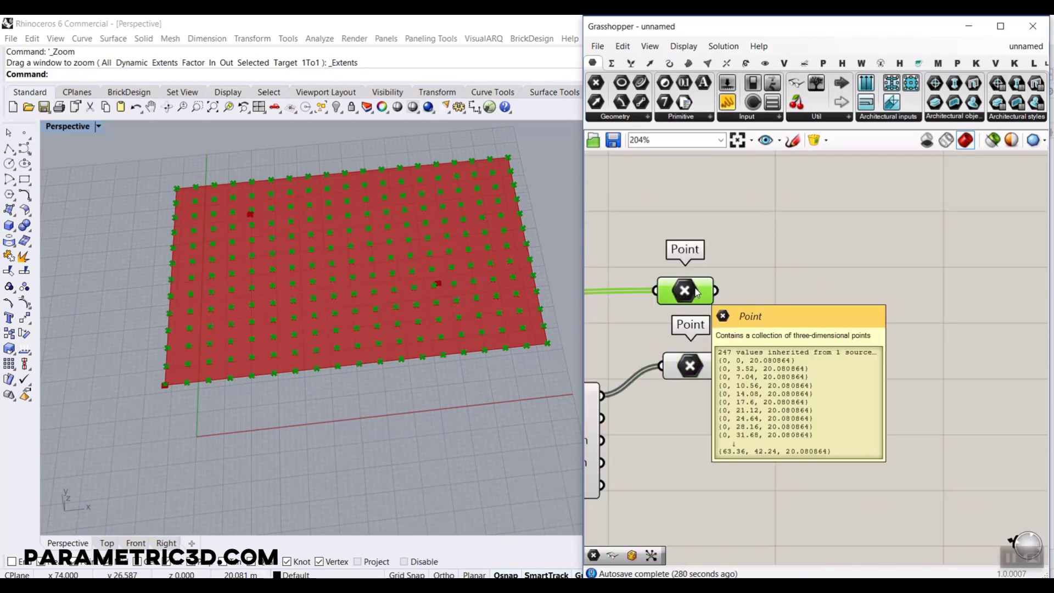
left_click(693, 366)
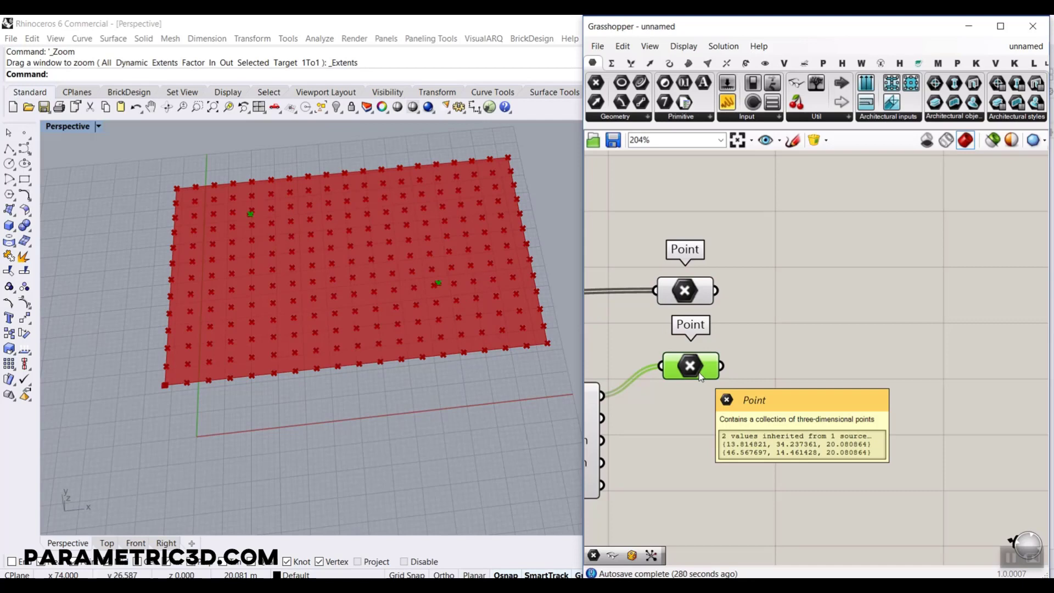
Add the Closest Point component for point collections and position it beside the two Point parameters.
double_click(834, 370)
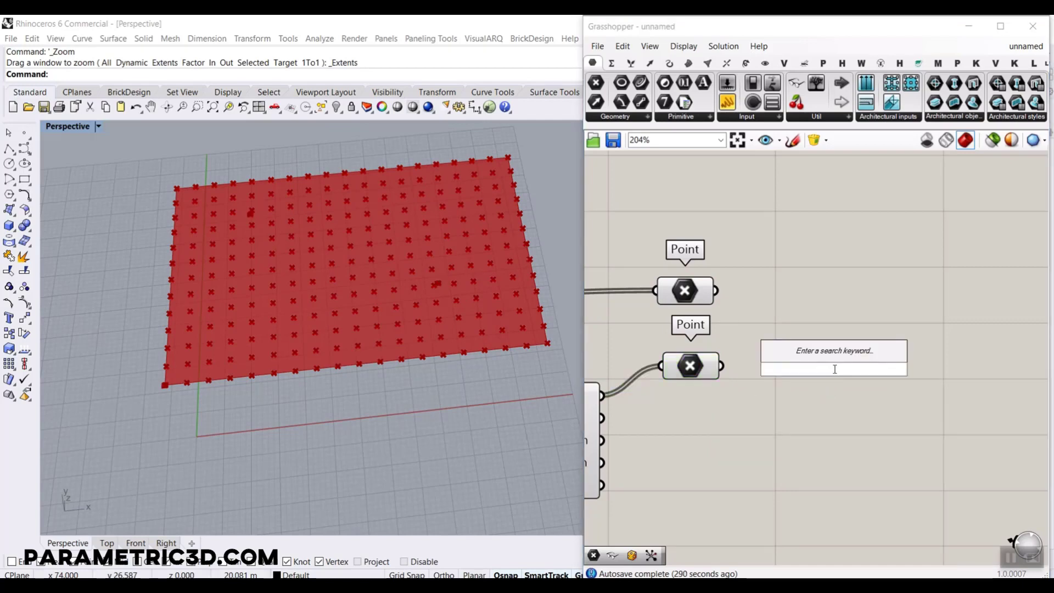
type("cp")
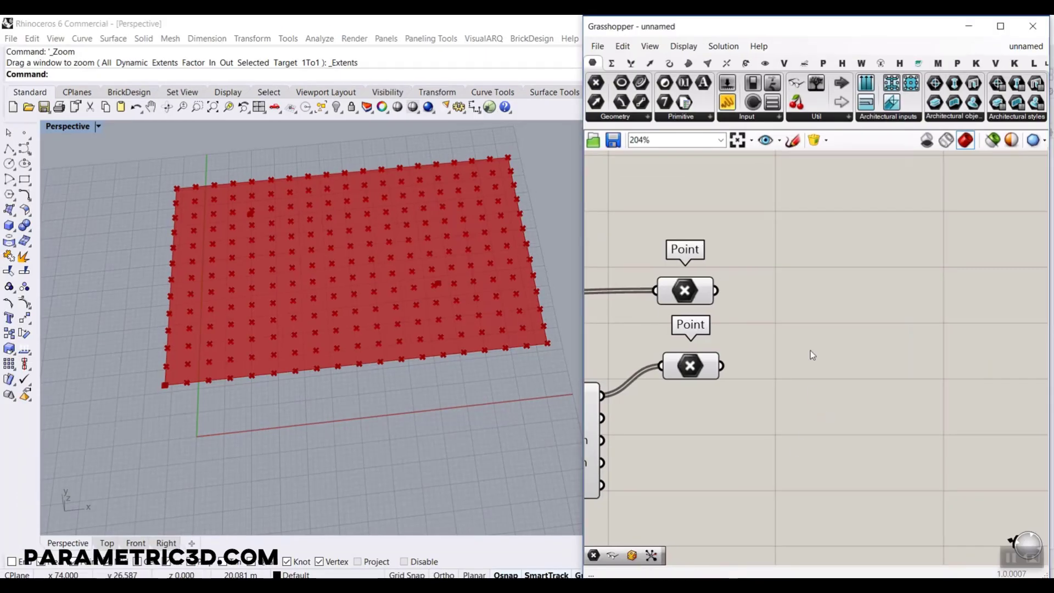
double_click(810, 351)
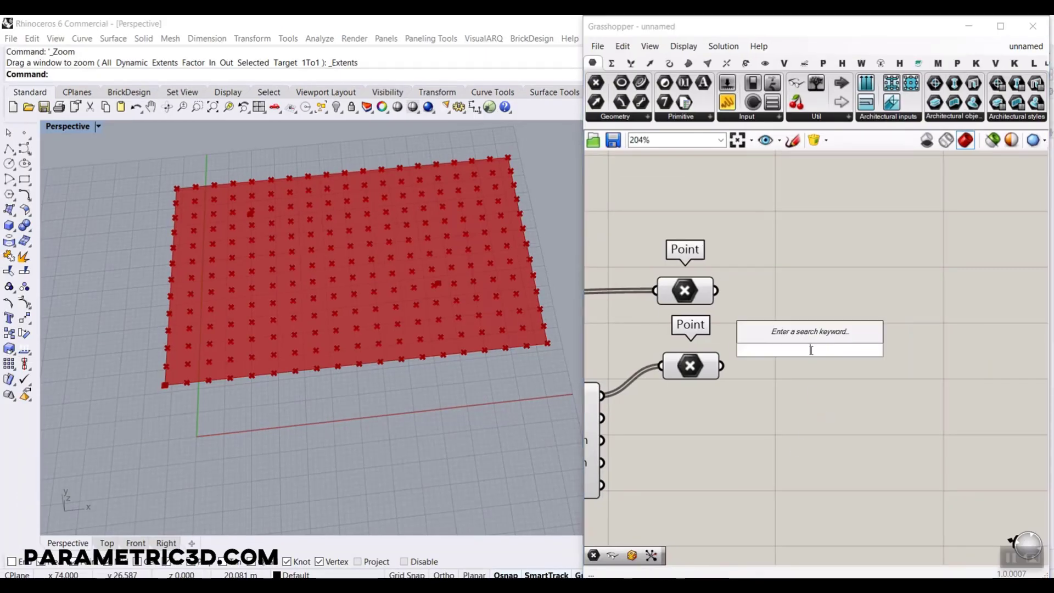
type("closest")
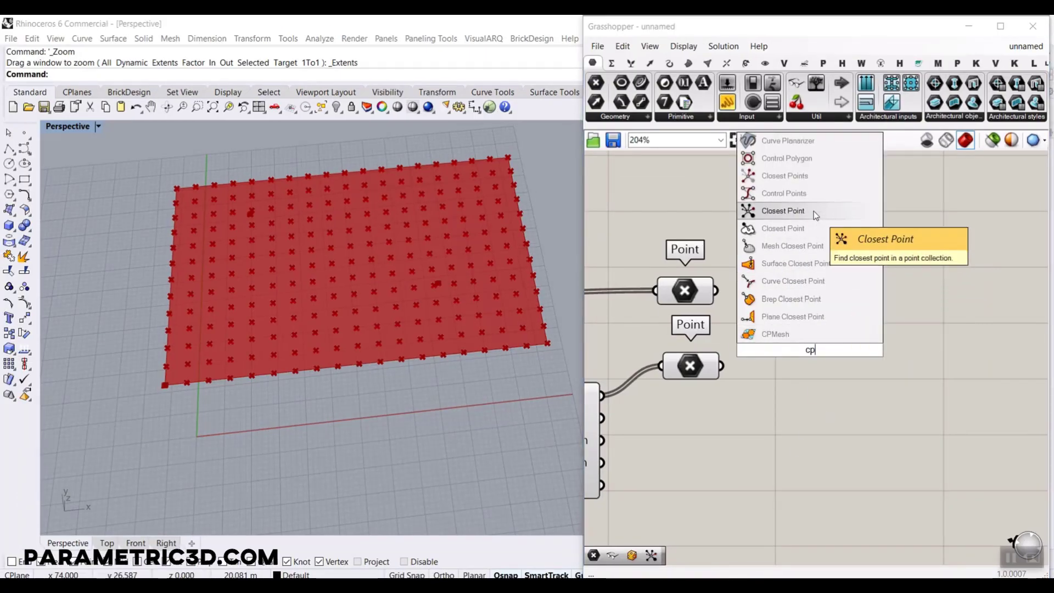
left_click(811, 210)
scroll(790, 329, "up", 3)
left_click_drag(789, 332, 852, 297)
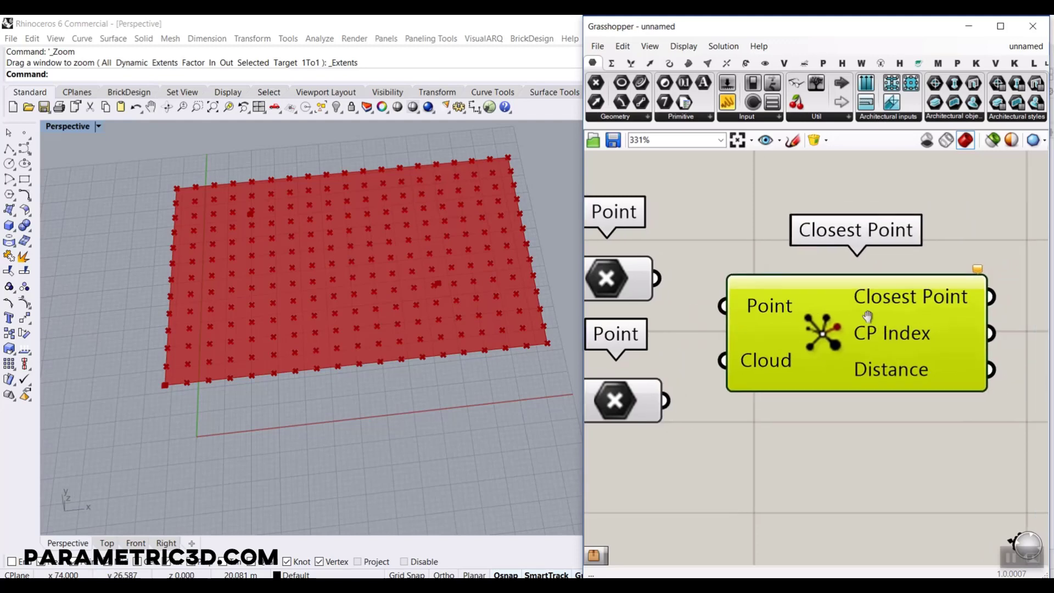
right_click_drag(856, 464, 754, 470)
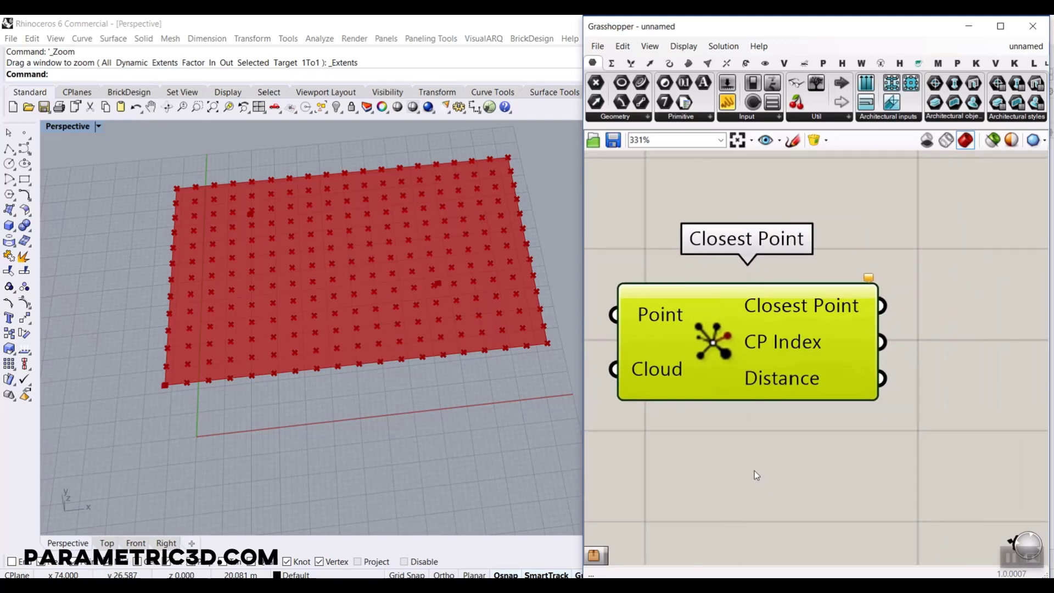
mouse_move(960, 199)
left_mouse_down()
mouse_move(1005, 55)
mouse_move(979, 72)
mouse_move(1011, 88)
left_mouse_up()
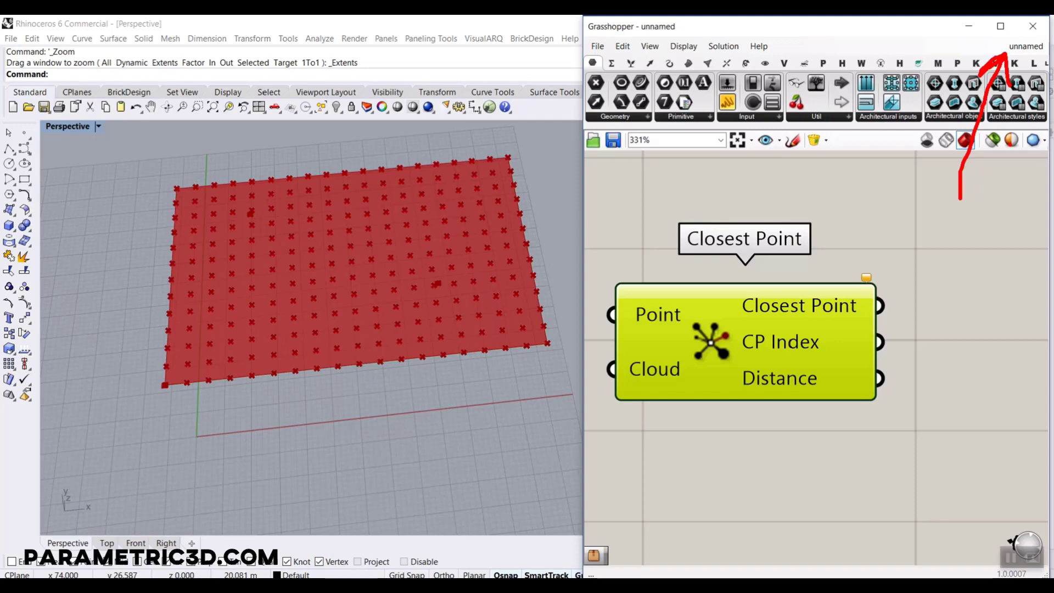
key("Escape")
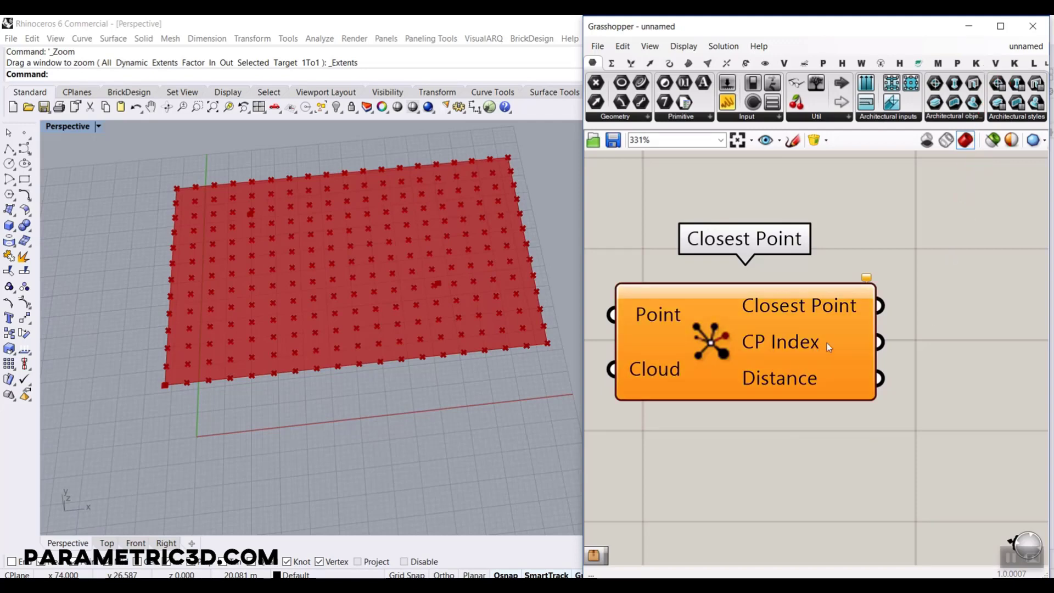
Connect the grid Point parameter to Closest Point's Point input and the attractor Point parameter to its Cloud input.
scroll(827, 342, "down", 3)
left_click_drag(740, 342, 784, 341)
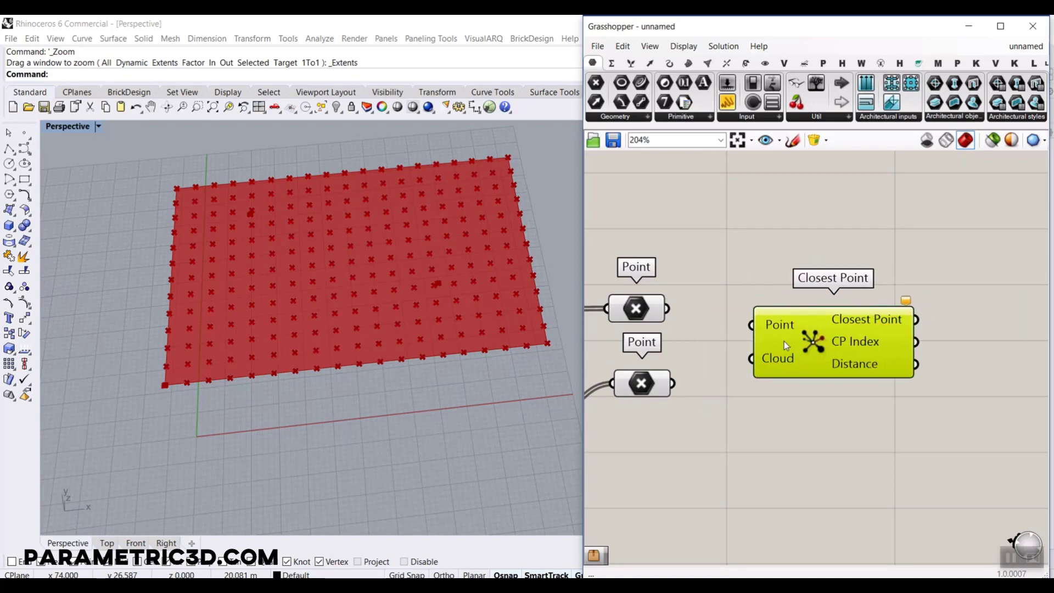
scroll(704, 238, "up", 2)
right_click_drag(755, 269, 895, 237)
left_click(752, 310)
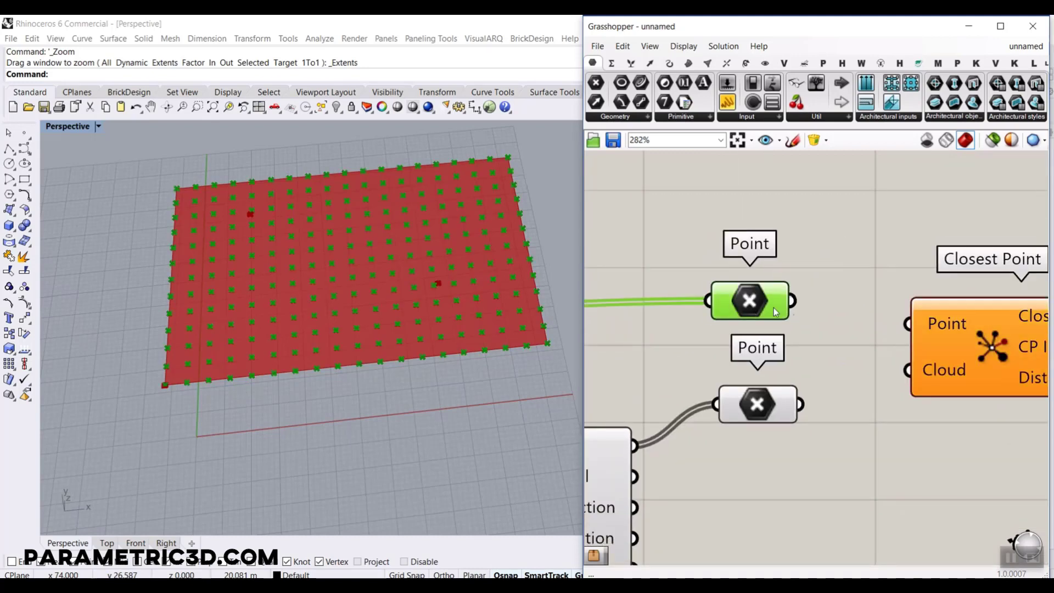
left_click_drag(792, 300, 920, 330)
left_click(760, 404)
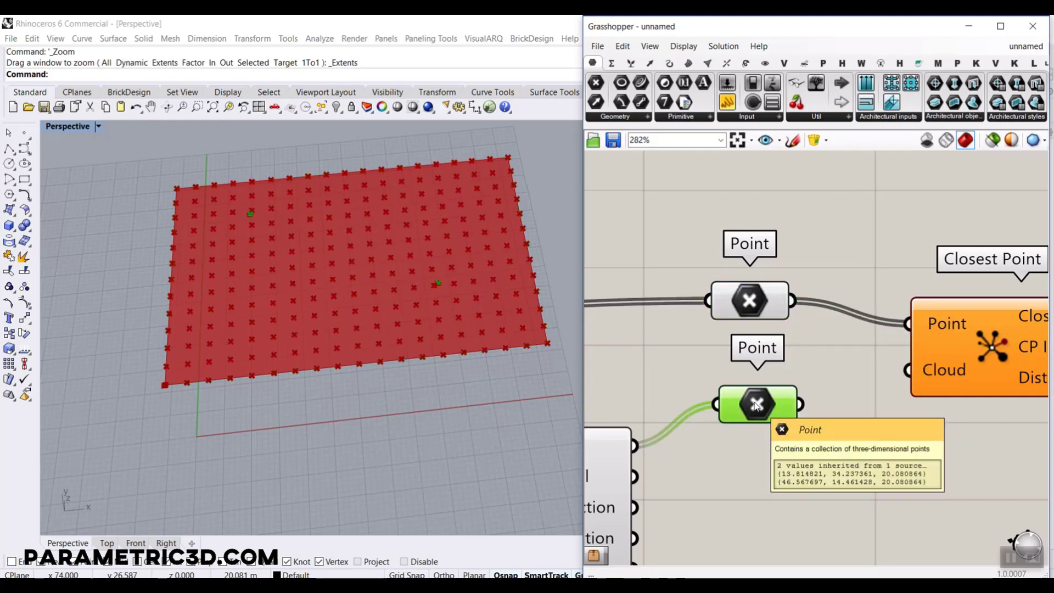
left_click_drag(800, 404, 908, 370)
right_click_drag(882, 383, 742, 376)
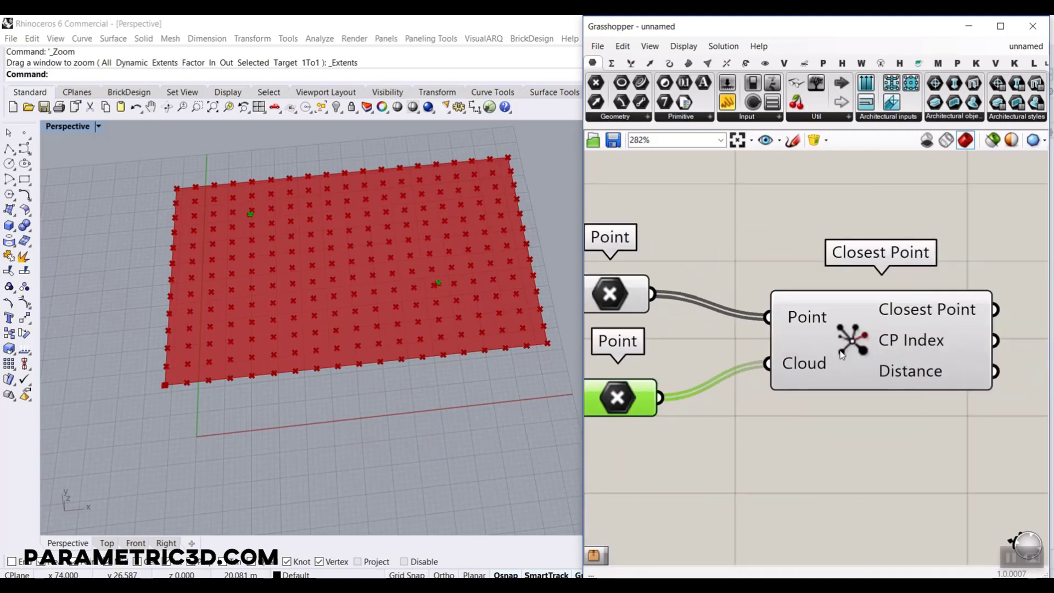
Highlight the grid points and the two attractor points feeding Closest Point to compare which attractor each grid point is nearest.
left_click(614, 295)
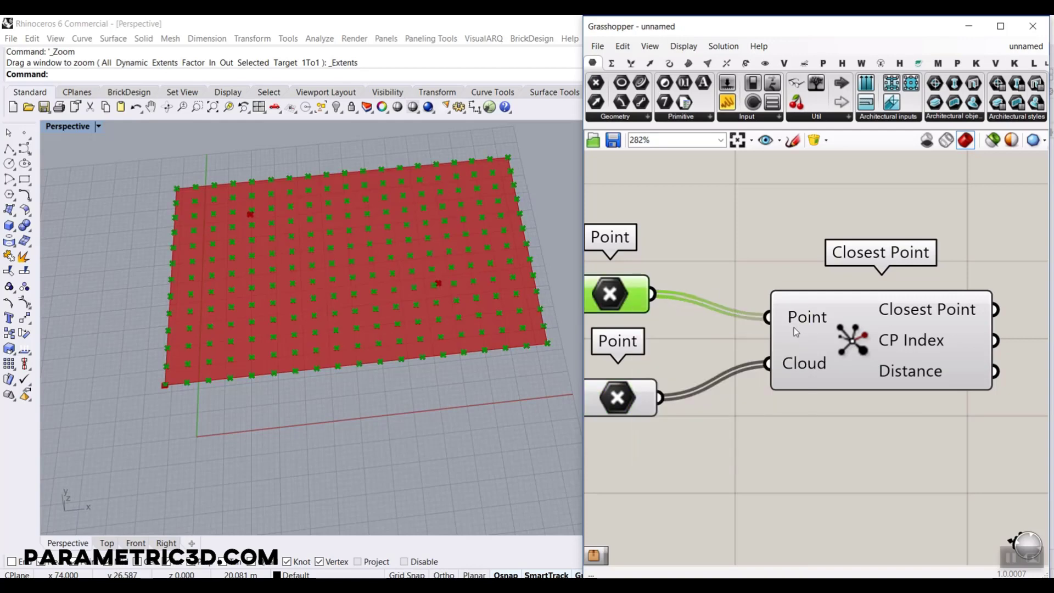
scroll(794, 323, "down", 2)
left_click(862, 254)
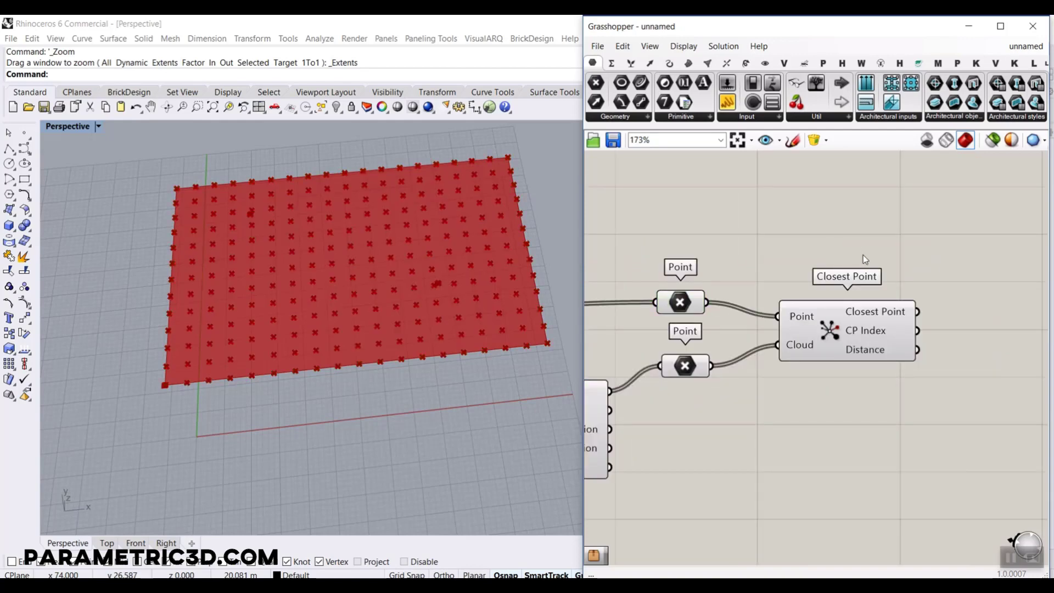
left_click(683, 367)
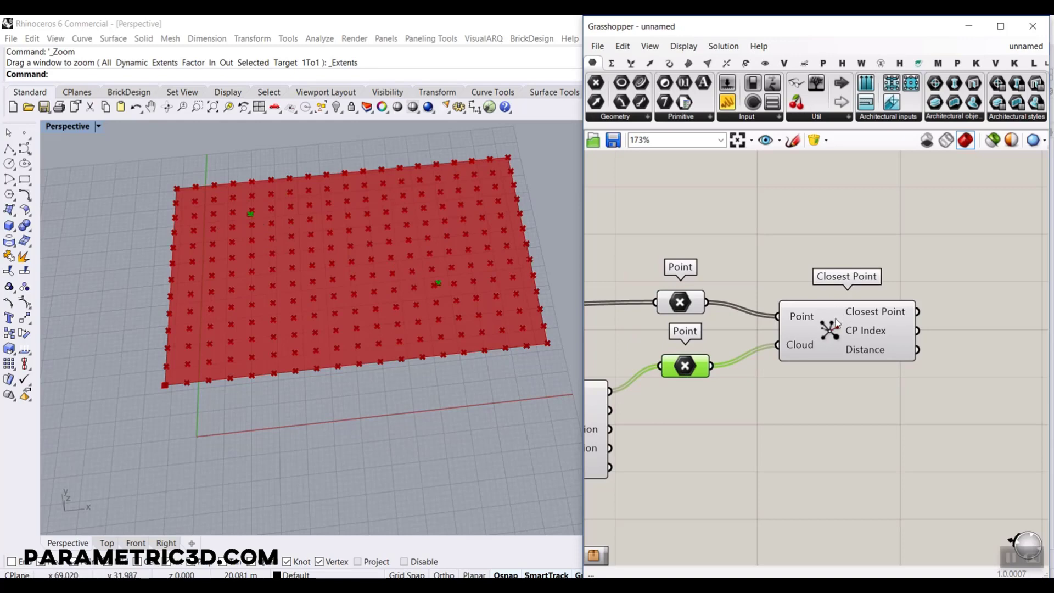
left_click_drag(327, 239, 271, 225)
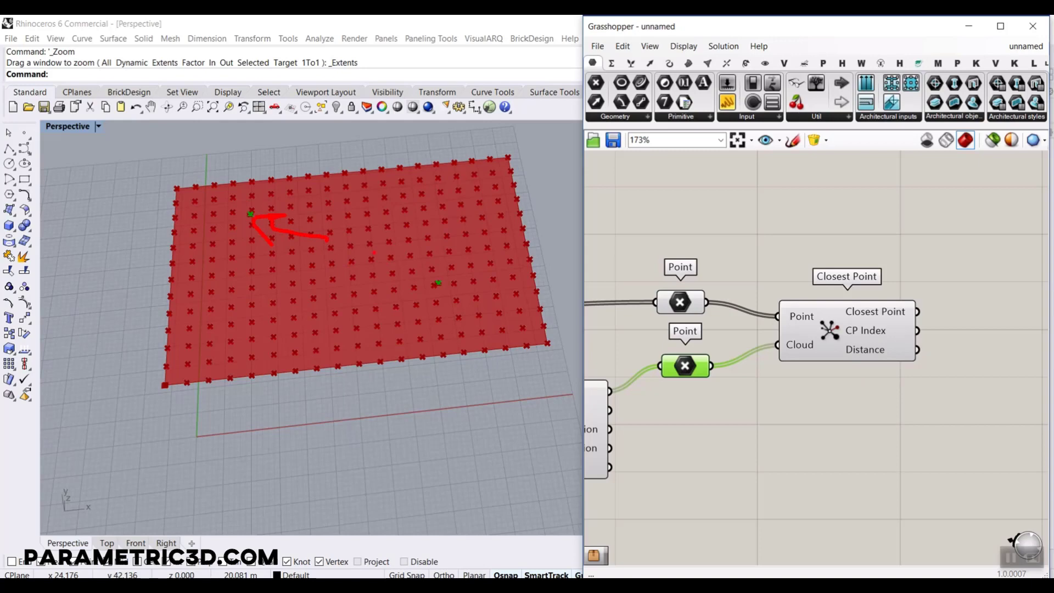
left_click_drag(368, 247, 444, 284)
key("ctrl+z")
key("ctrl+z")
left_click_drag(357, 242, 404, 269)
left_click(878, 278)
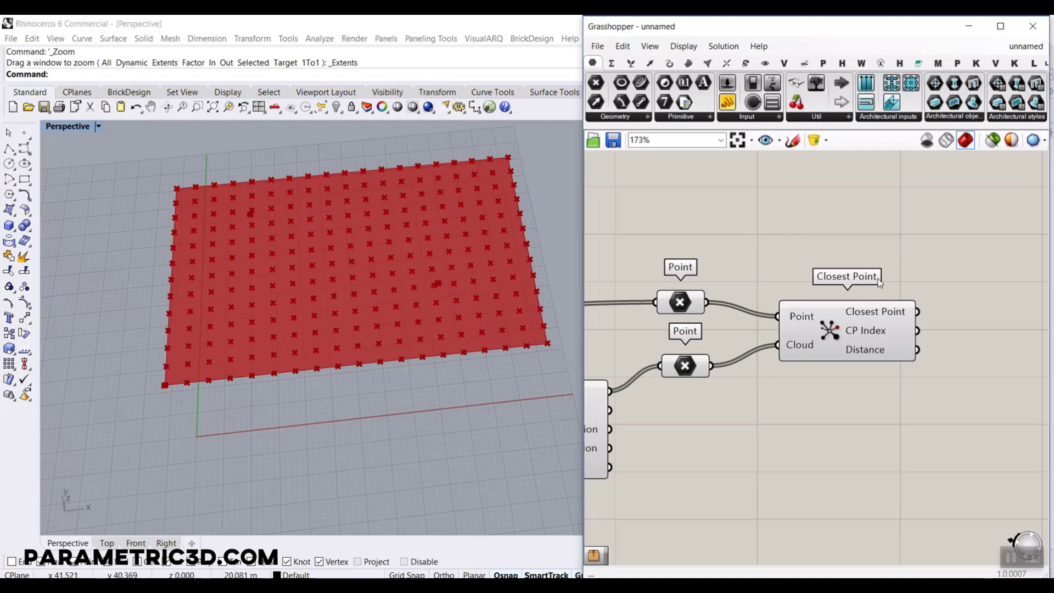
Add a Line component with the grid points as Start Point and the Closest Point output as End Point.
left_click(670, 64)
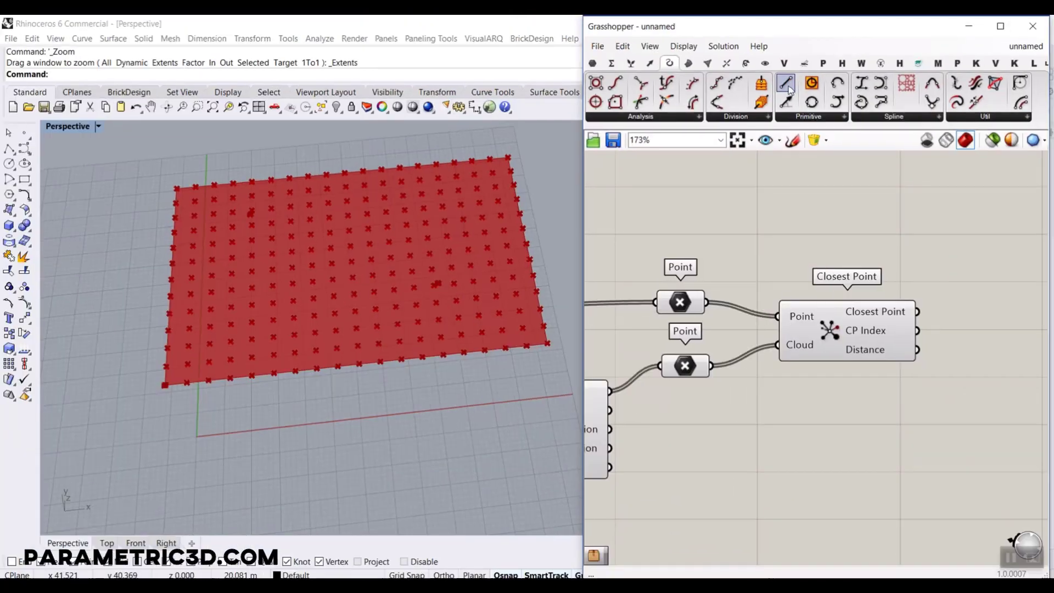
left_click(787, 87)
scroll(756, 305, "up", 1)
left_click(830, 245)
left_click(688, 298)
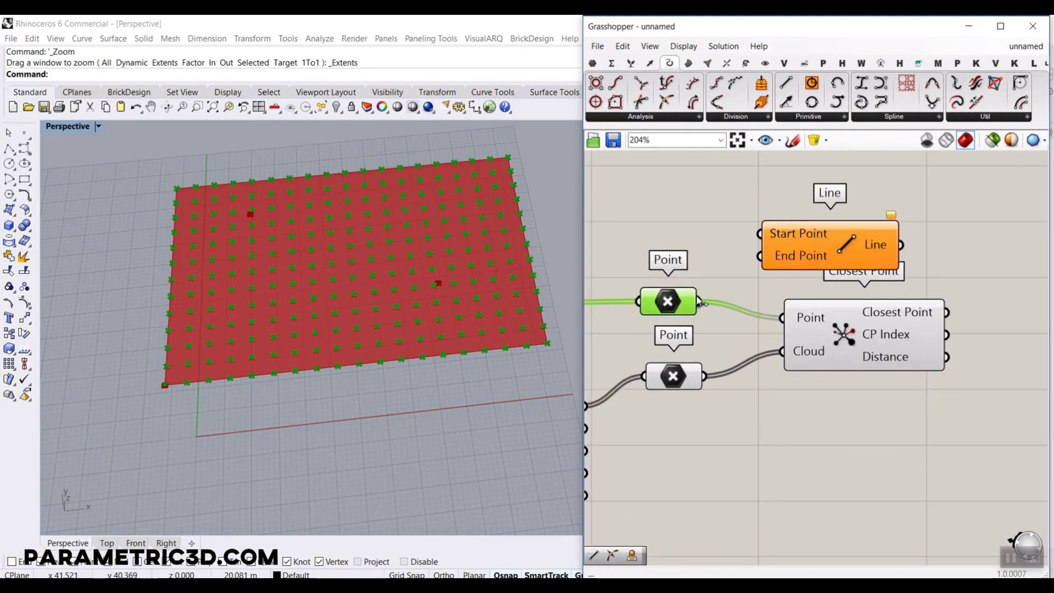
left_click_drag(698, 300, 1003, 267)
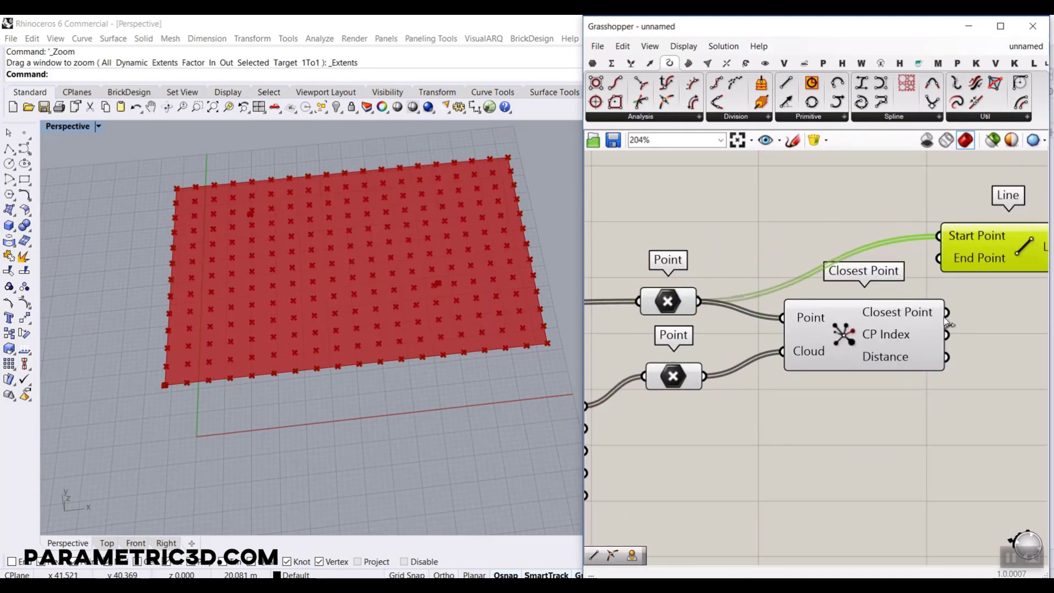
left_click_drag(946, 314, 938, 258)
Shift the upper MD Slider's attractor to test how the connecting lines follow, and delete the Line component.
scroll(737, 282, "down", 4)
scroll(656, 352, "up", 3)
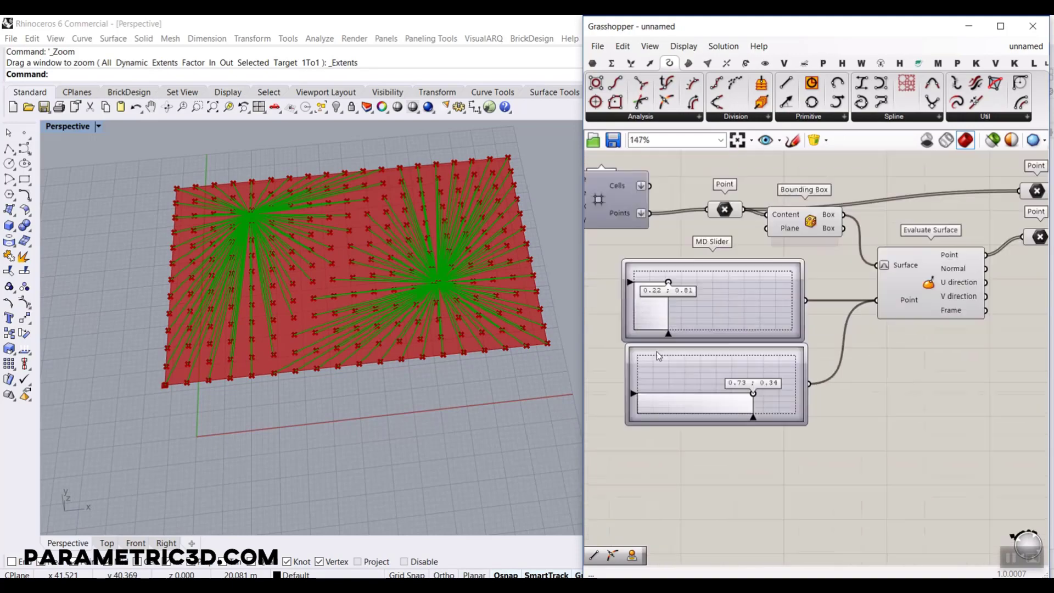
scroll(657, 352, "up", 4)
left_click_drag(670, 242, 689, 258)
scroll(805, 291, "down", 4)
scroll(854, 260, "up", 3)
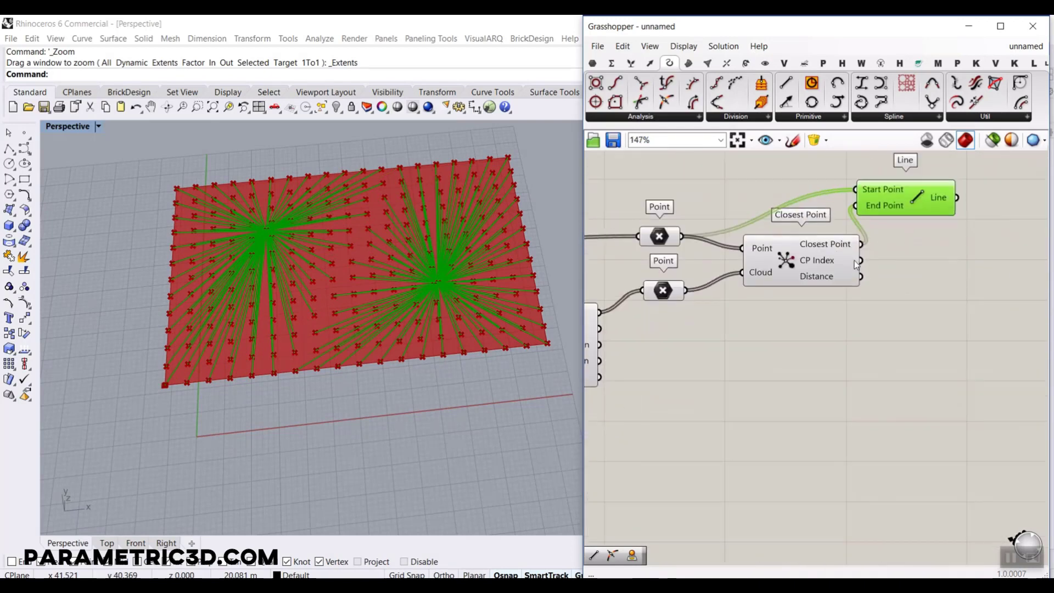
key("Delete")
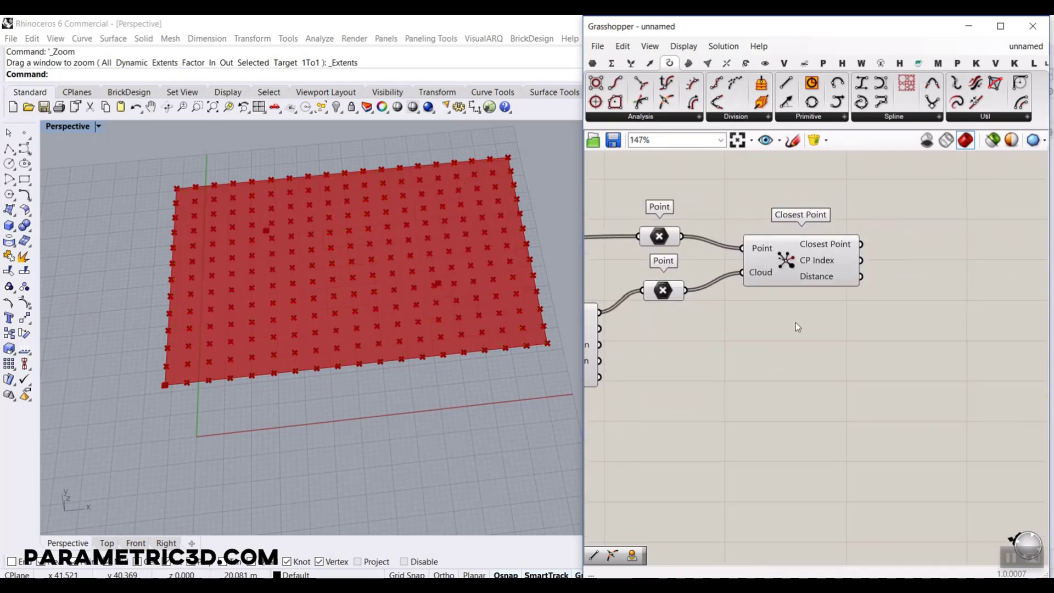
Add a Move component beyond Closest Point and connect the grid Point parameter to its Geometry input.
left_click(837, 272)
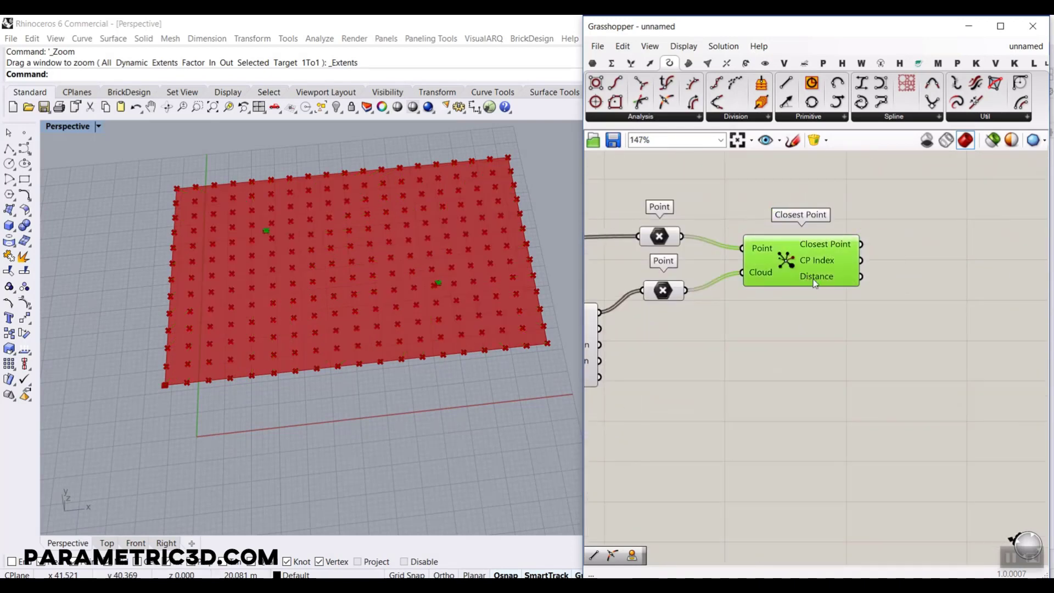
mouse_move(816, 281)
double_click(962, 317)
type("move")
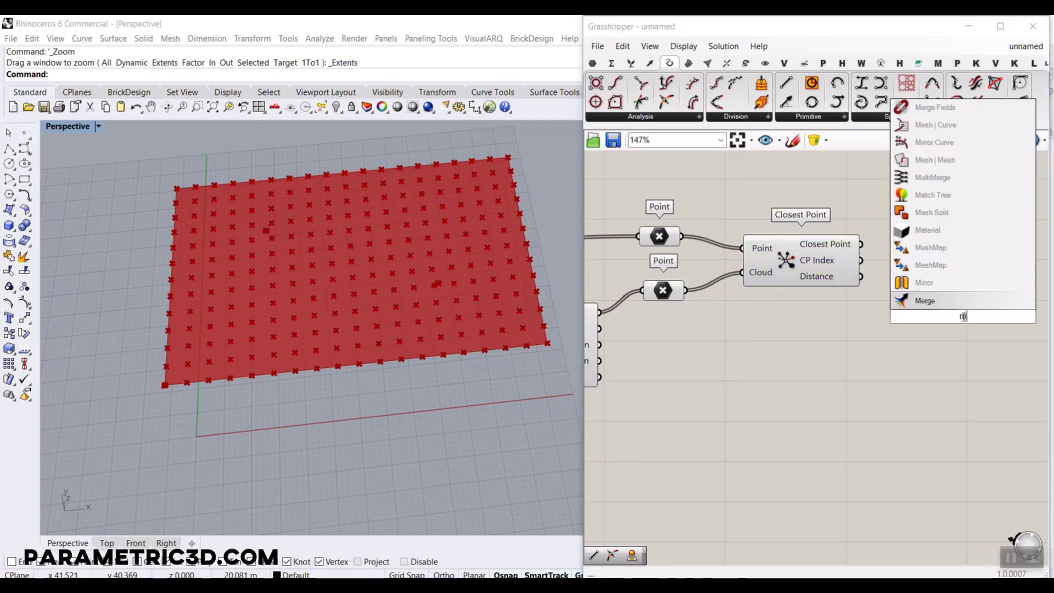
key("Return")
left_click(668, 243)
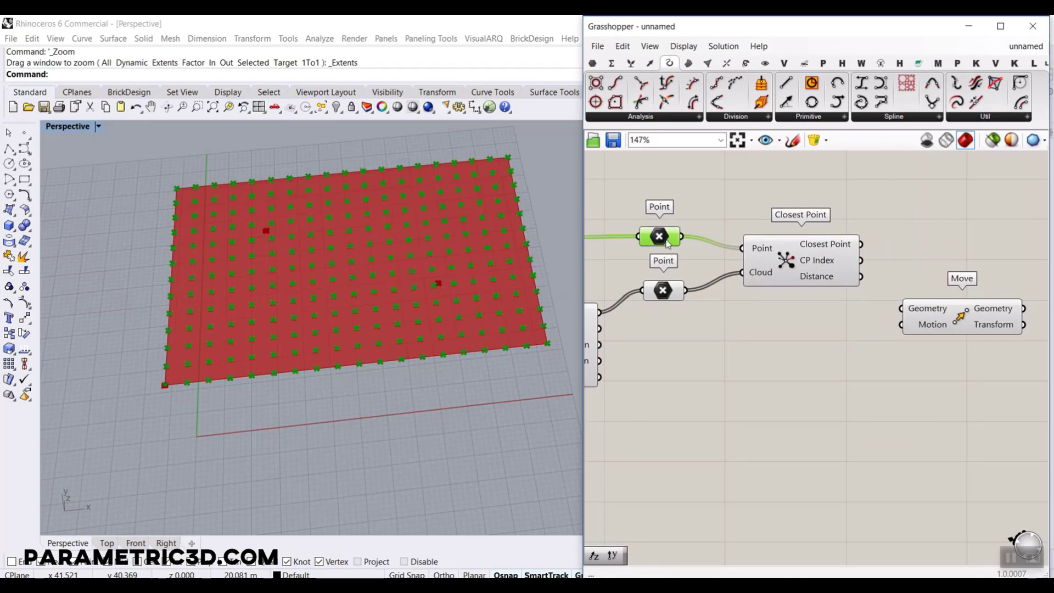
left_click_drag(683, 237, 902, 309)
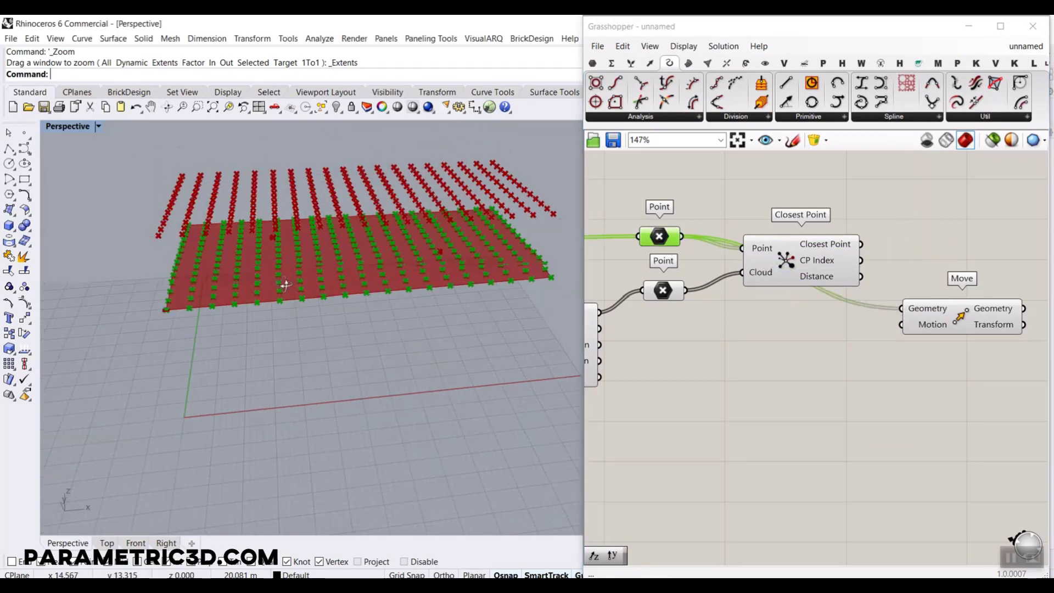
right_click_drag(282, 264, 277, 292)
right_click_drag(940, 312, 828, 364)
left_click_drag(838, 366, 916, 272)
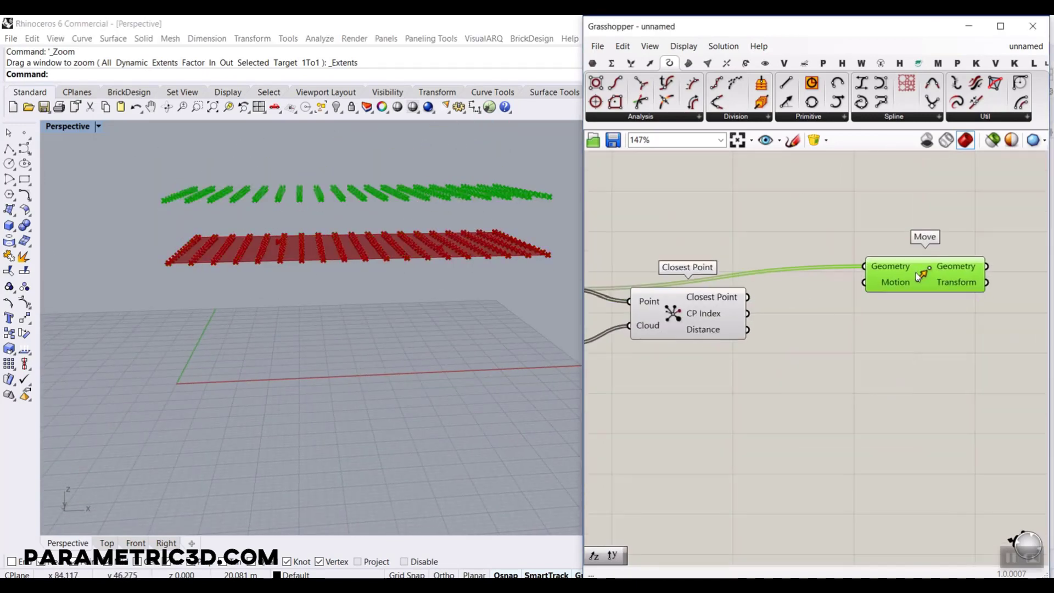
left_click(811, 364)
double_click(811, 365)
type("mv")
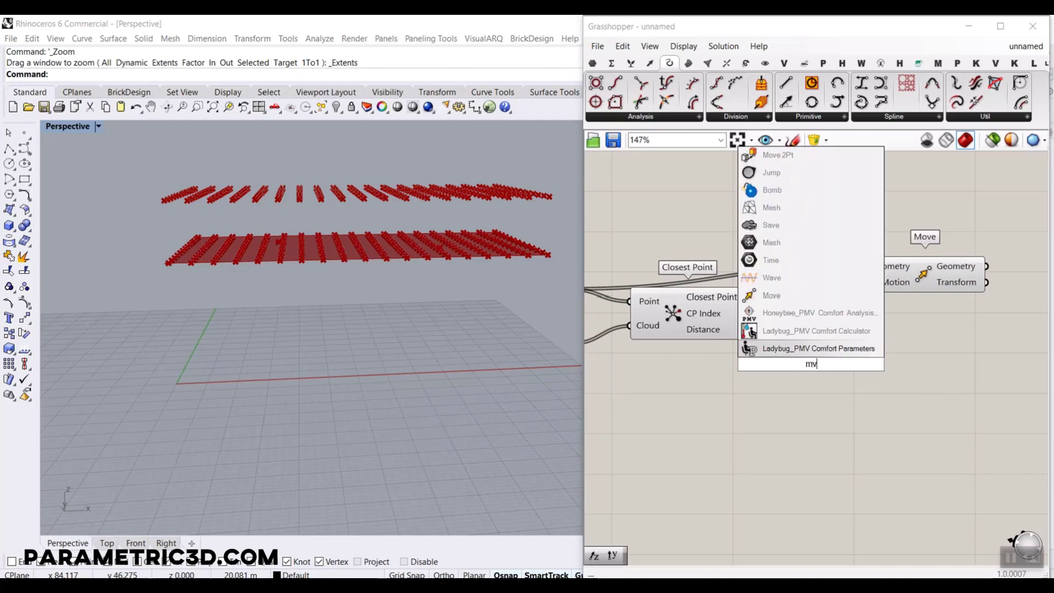
Add a Unit Z component below Move and connect its Unit vector output to Move's Motion input.
scroll(958, 236, "up", 3)
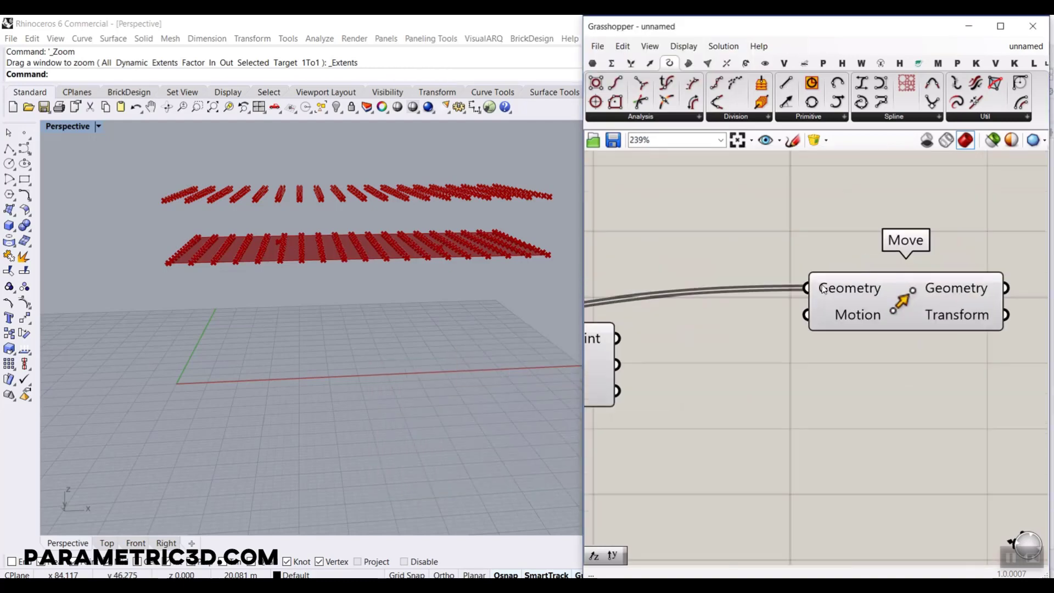
left_click(838, 325)
double_click(772, 404)
type("z")
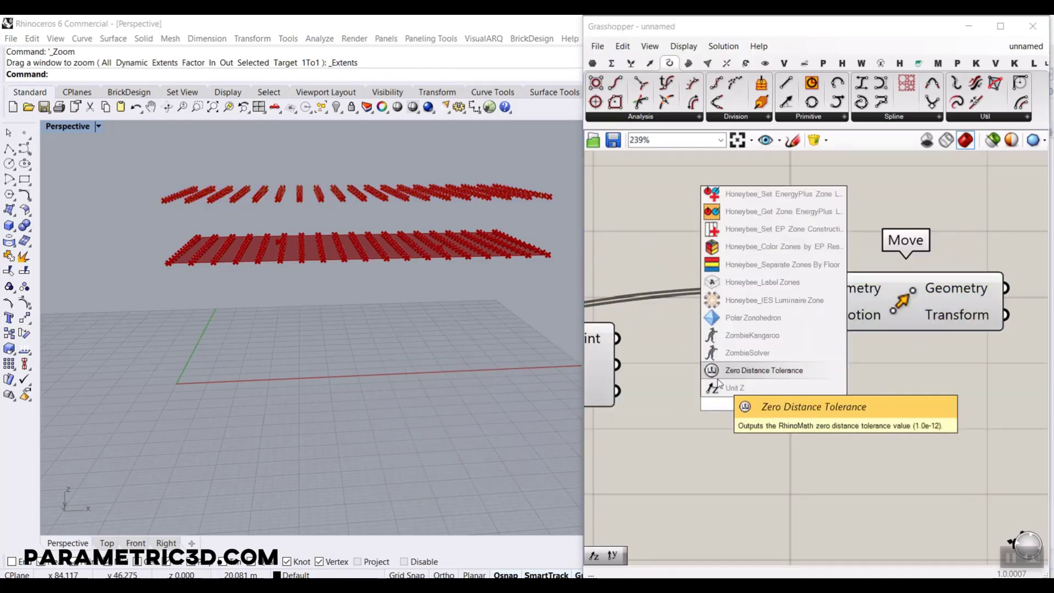
left_click(725, 387)
left_click_drag(863, 404, 806, 315)
scroll(823, 378, "down", 2)
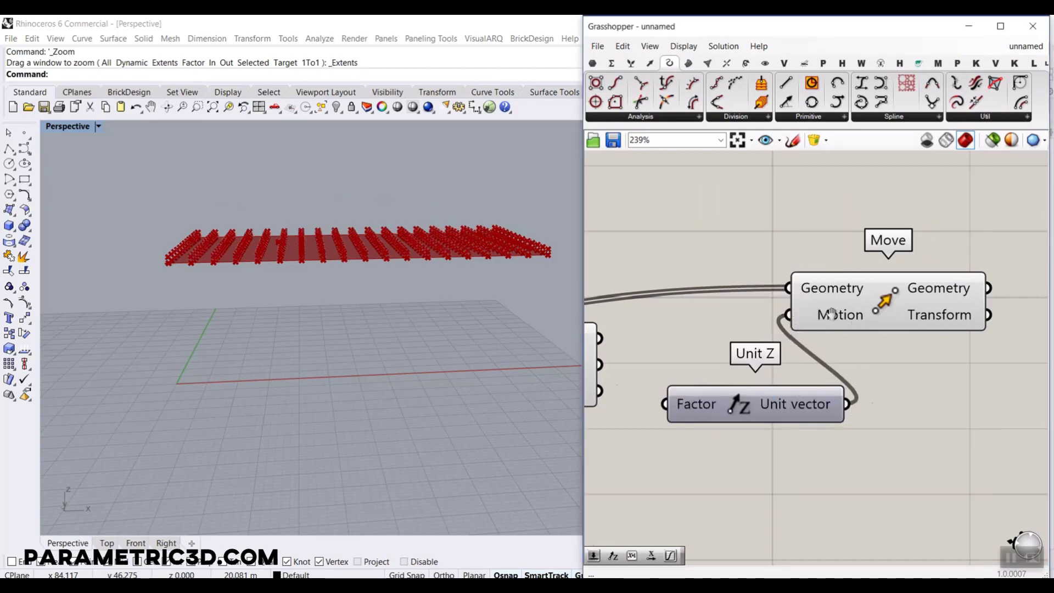
left_click_drag(828, 383, 856, 285)
left_click(812, 259)
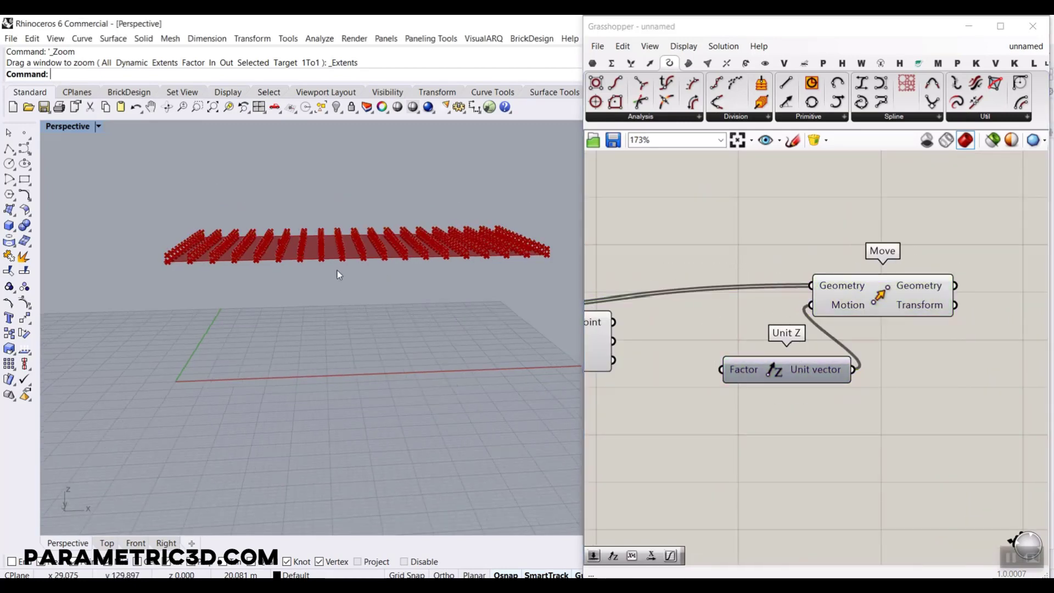
Set the expression -x on Unit Z's Factor input and highlight the moved points.
scroll(337, 270, "up", 5)
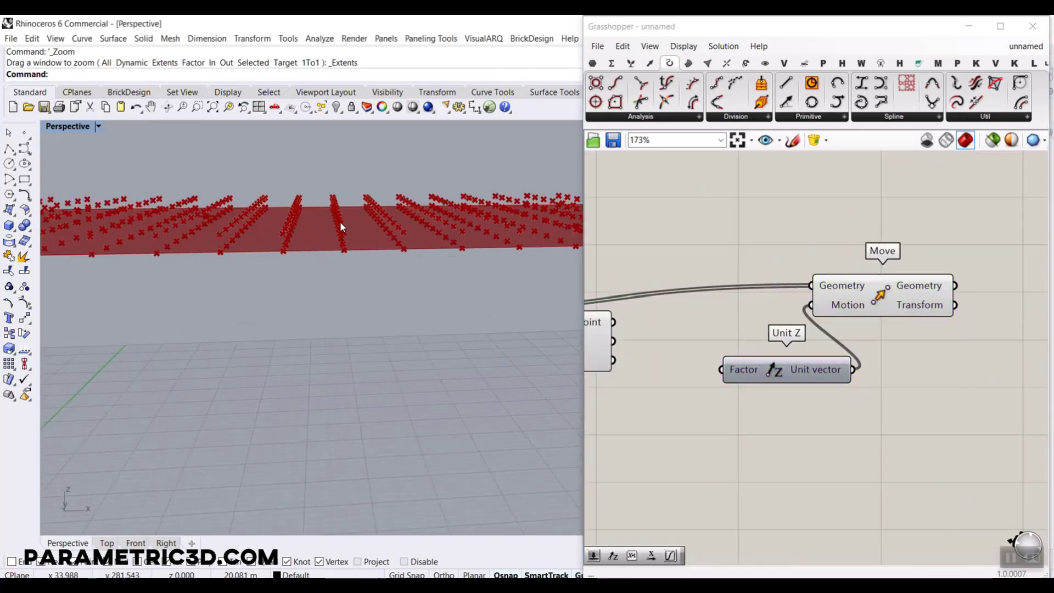
right_click(746, 372)
mouse_move(777, 462)
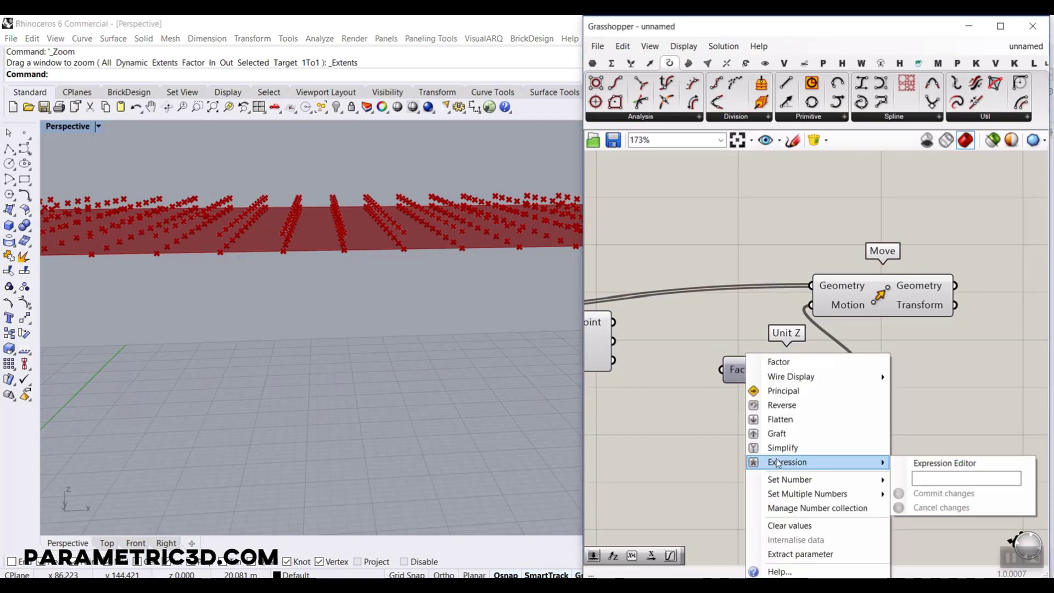
left_click(924, 476)
type("-x")
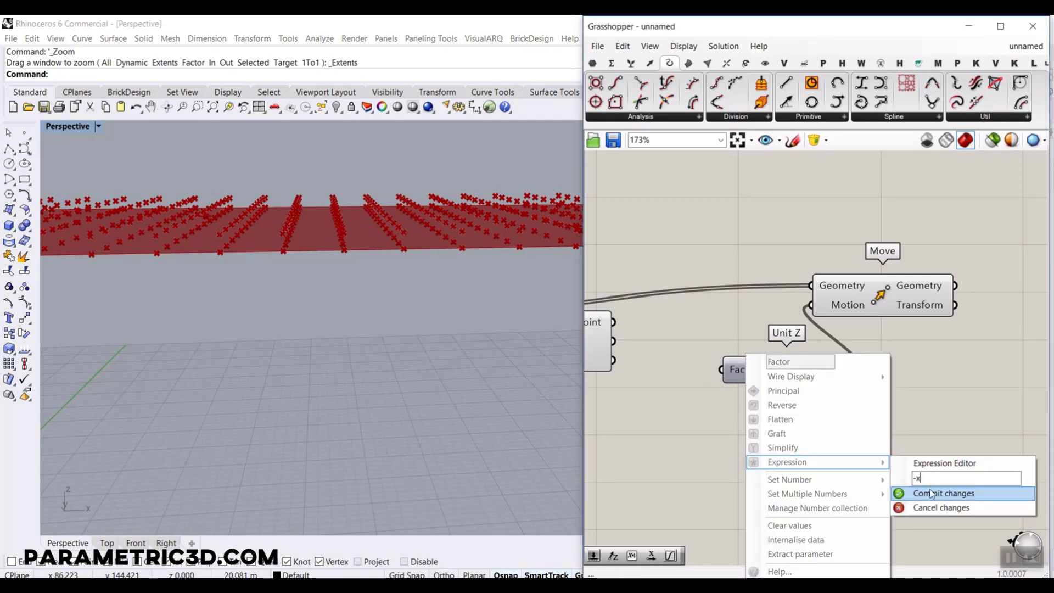
left_click(930, 493)
left_click(861, 285)
Connect Closest Point's Distance output to Unit Z's Factor input and view the displaced points from the side.
scroll(881, 330, "down", 1)
scroll(881, 332, "down", 3)
scroll(726, 353, "up", 4)
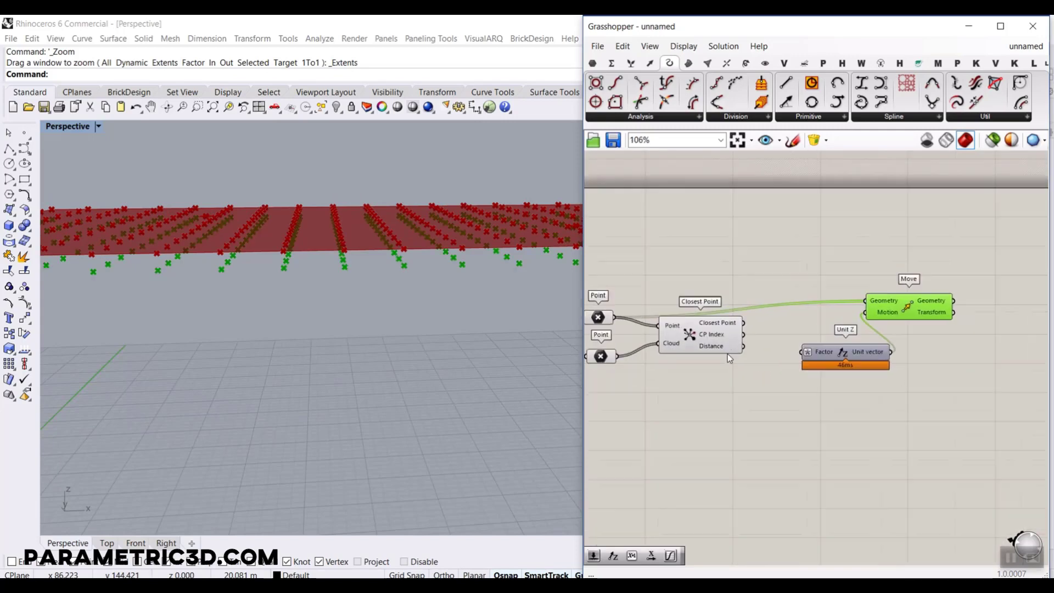
left_click_drag(755, 344, 847, 353)
scroll(341, 282, "down", 3)
scroll(341, 282, "down", 6)
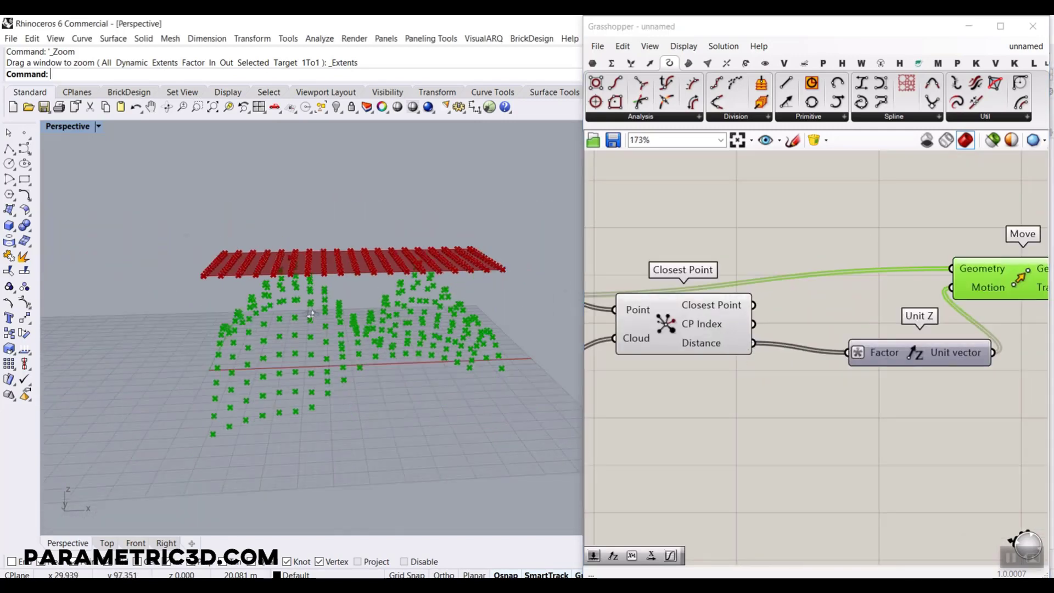
right_click_drag(341, 282, 352, 236)
Set the upper MD Slider to 0.15 ; 0.73 and the lower one to 0.84 ; 0.49, and inspect the displaced points.
right_click_drag(755, 335, 879, 294)
scroll(879, 294, "down", 4)
right_click_drag(606, 355, 737, 354)
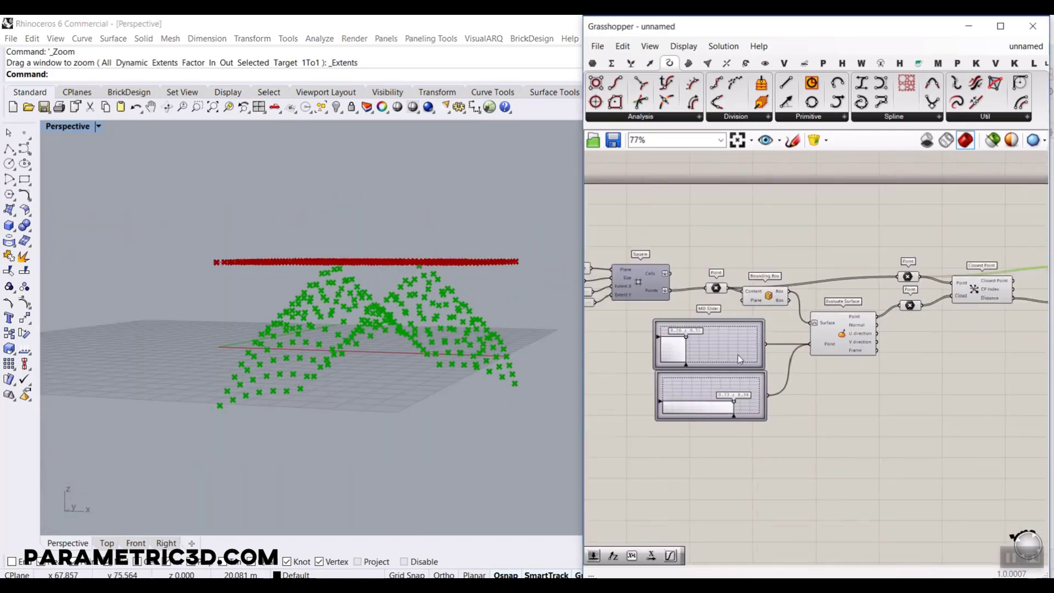
scroll(719, 351, "up", 7)
left_click_drag(607, 311, 558, 308)
right_click_drag(752, 313, 896, 256)
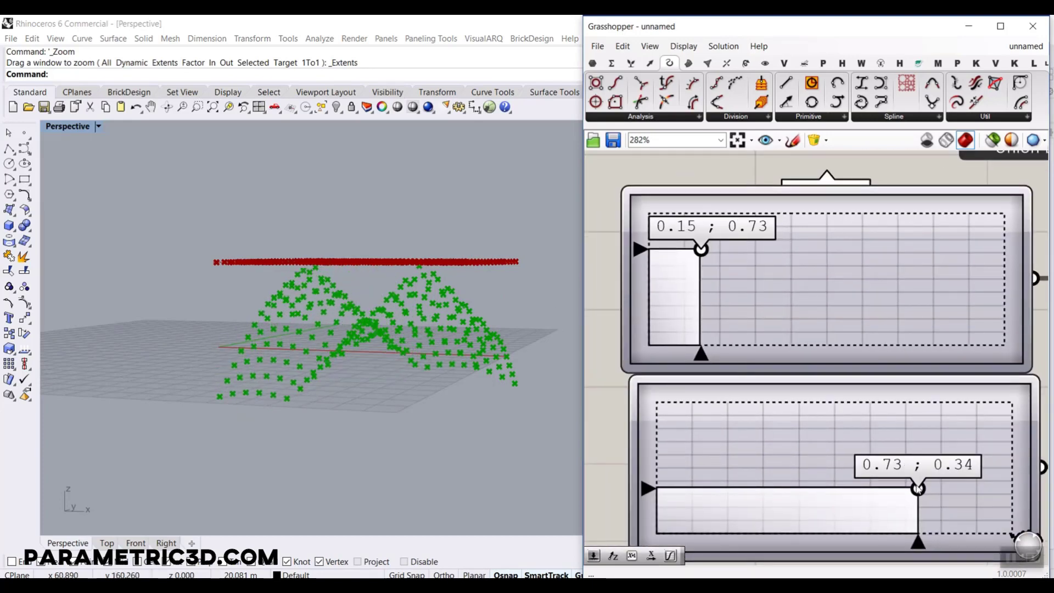
left_click_drag(917, 488, 954, 468)
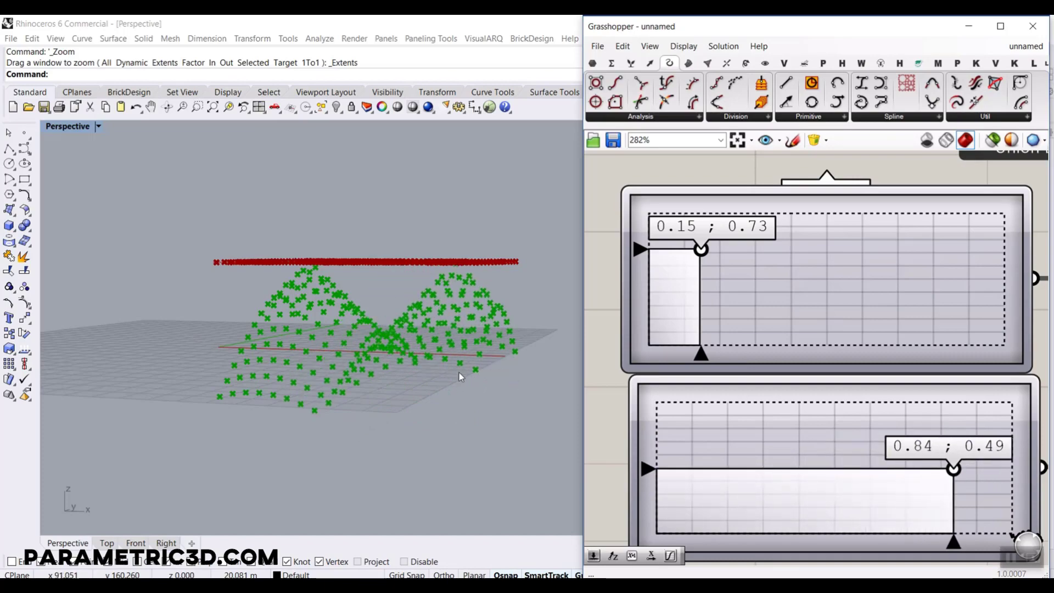
scroll(252, 311, "down", 2)
right_click_drag(252, 311, 307, 351)
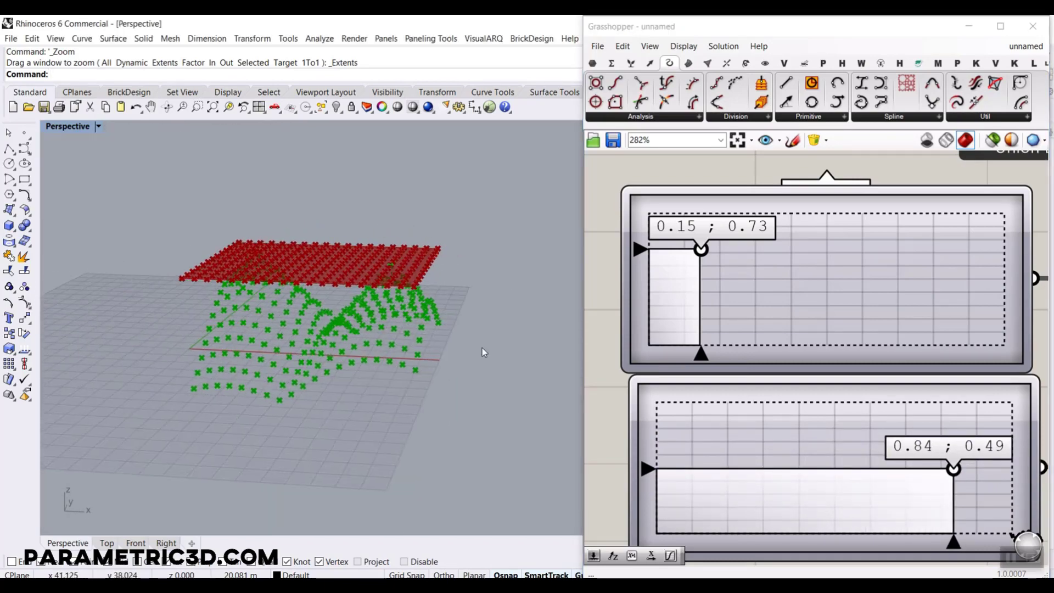
right_click_drag(837, 303, 759, 303)
scroll(758, 305, "down", 8)
right_click_drag(984, 304, 909, 317)
scroll(909, 318, "up", 2)
scroll(908, 318, "up", 5)
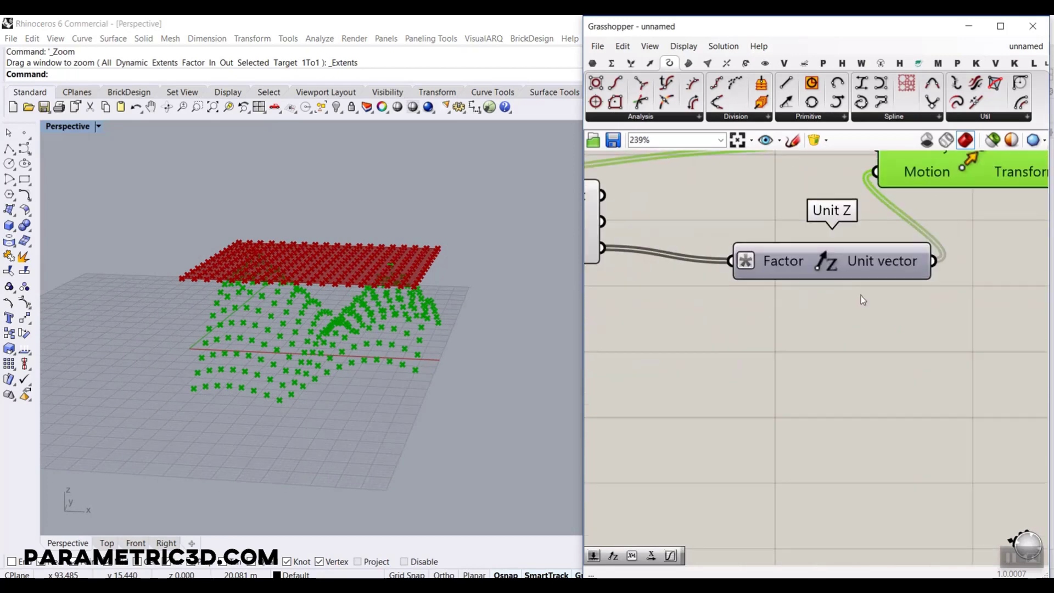
Disconnect Closest Point's Distance output from Unit Z's Factor input and shift Move and Unit Z away from Closest Point.
scroll(796, 298, "down", 3)
left_click_drag(676, 270, 755, 275, "ctrl")
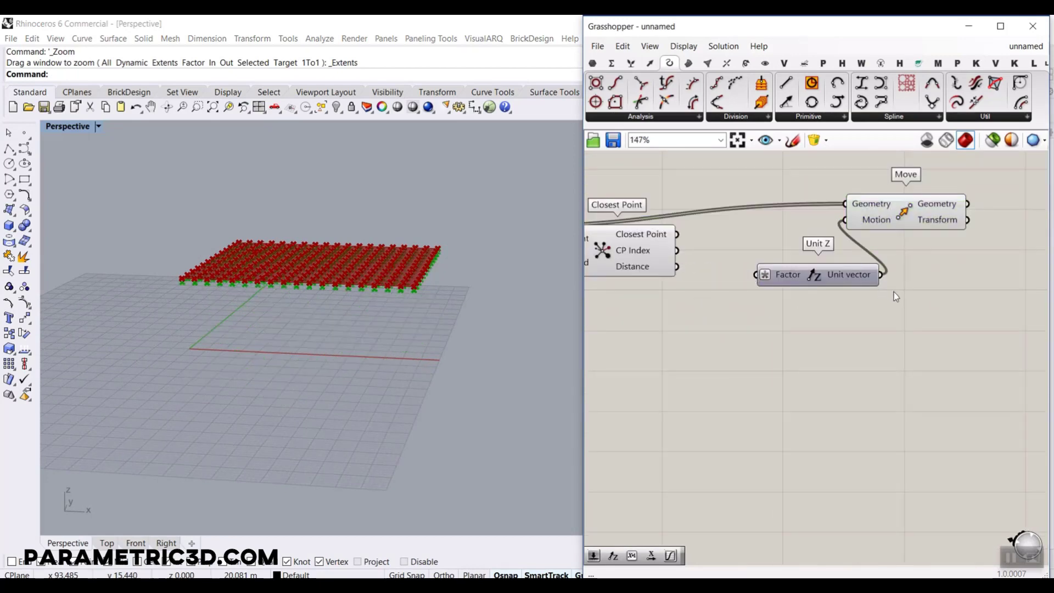
left_click_drag(893, 292, 815, 205)
left_click_drag(898, 213, 995, 220)
left_click(757, 368)
scroll(640, 291, "up", 3)
right_click_drag(649, 292, 760, 415)
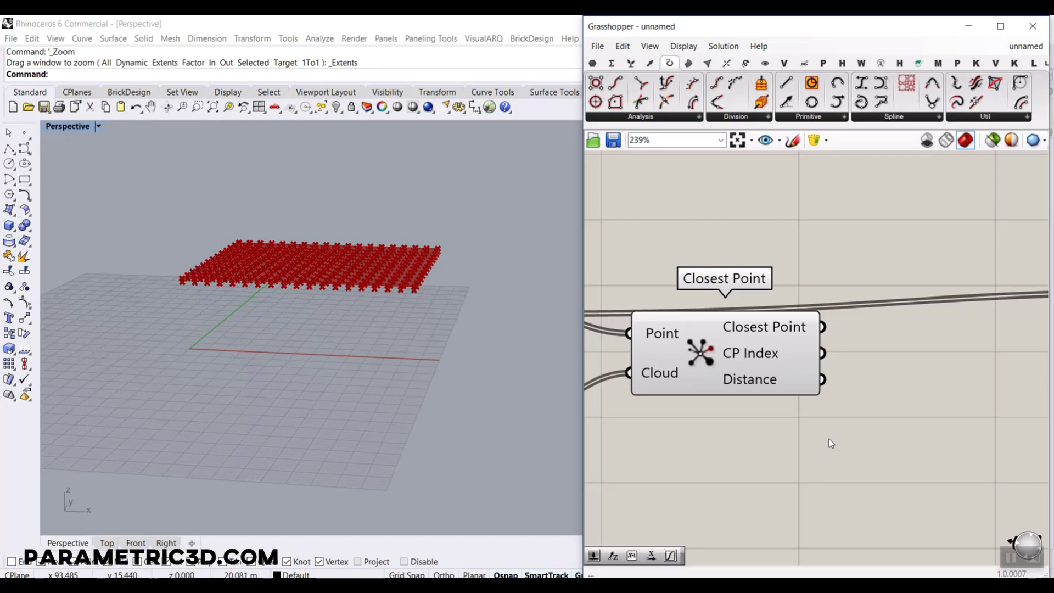
Select Move and Unit Z together and widen the gap between them and Closest Point.
right_click_drag(837, 409, 754, 256)
left_click_drag(669, 224, 678, 294)
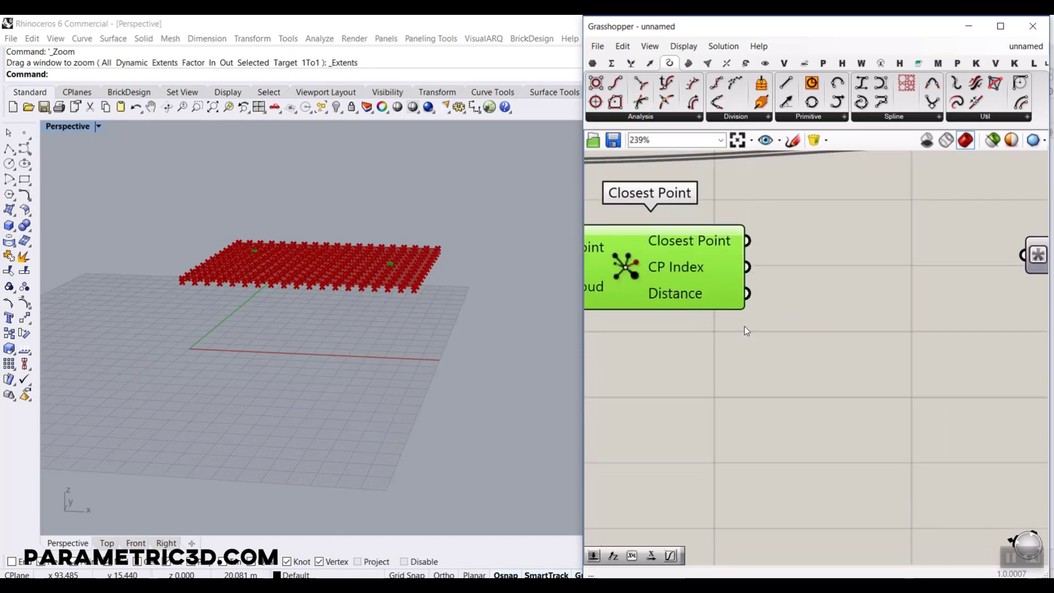
scroll(744, 326, "down", 3)
right_click_drag(993, 352, 904, 334)
left_click_drag(993, 318, 886, 212)
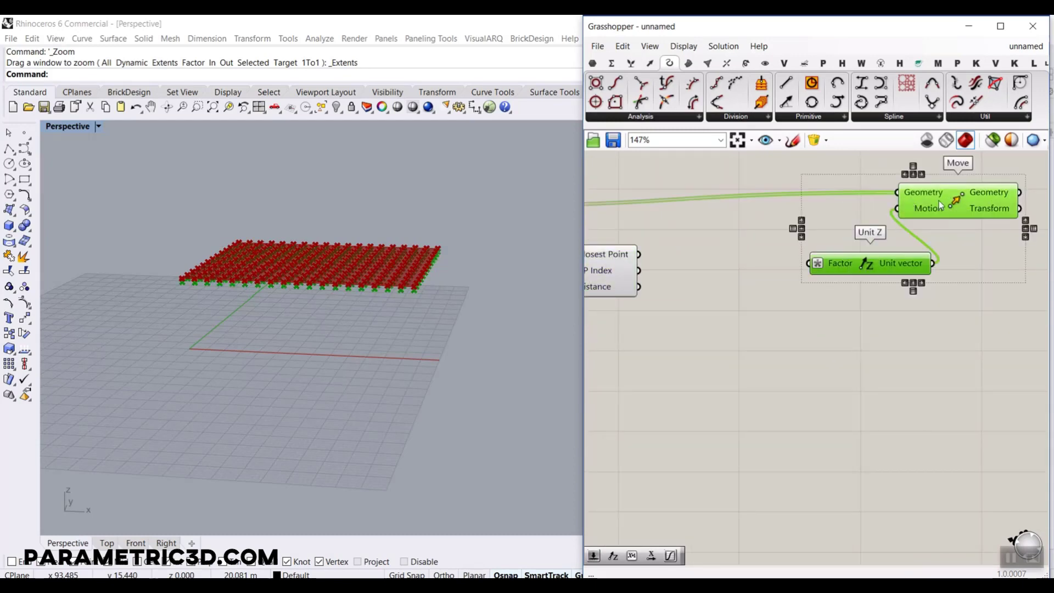
left_click_drag(878, 269, 927, 284)
left_click(791, 314)
Add a Remap+ component between Closest Point and Unit Z.
right_click_drag(790, 315, 902, 289)
scroll(821, 314, "up", 2)
double_click(821, 314)
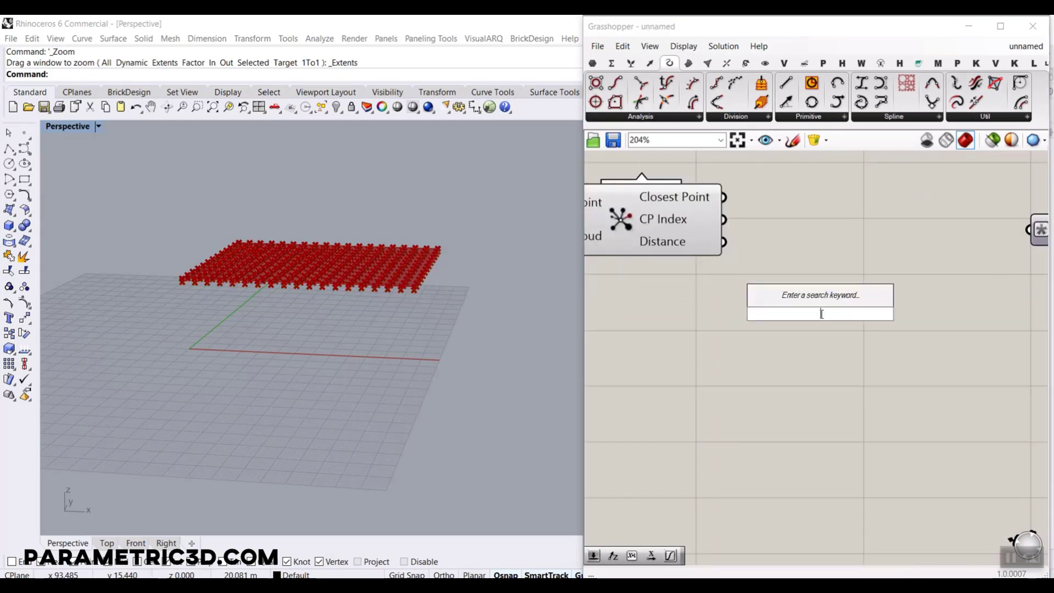
type("remap")
key("Return")
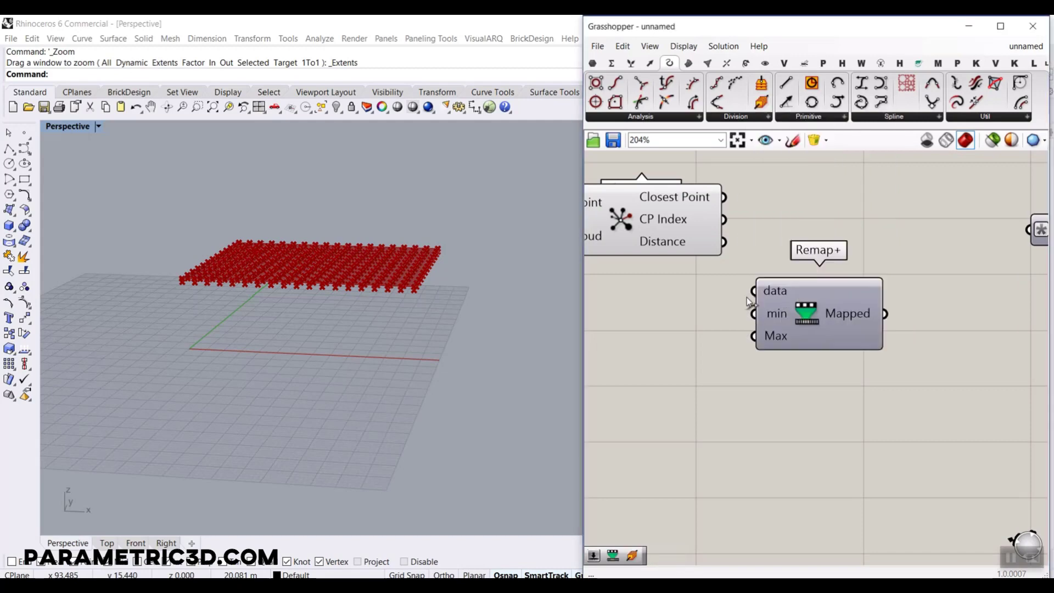
scroll(858, 281, "up", 2)
left_click_drag(819, 307, 863, 290)
Place a Remap Numbers component below Remap+ to compare their inputs, and delete it.
double_click(809, 405)
type("rem")
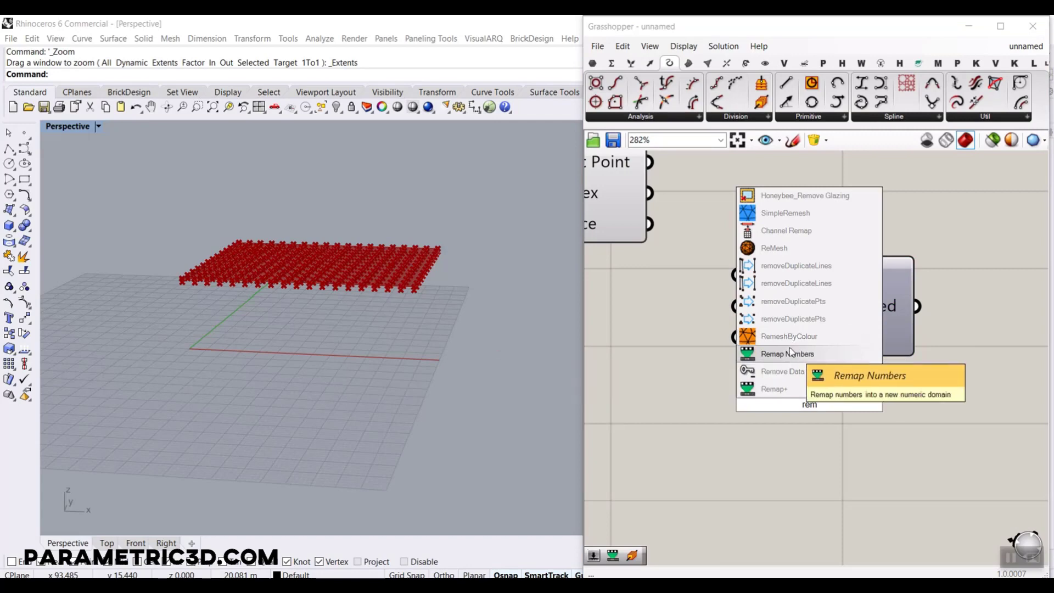
left_click(790, 352)
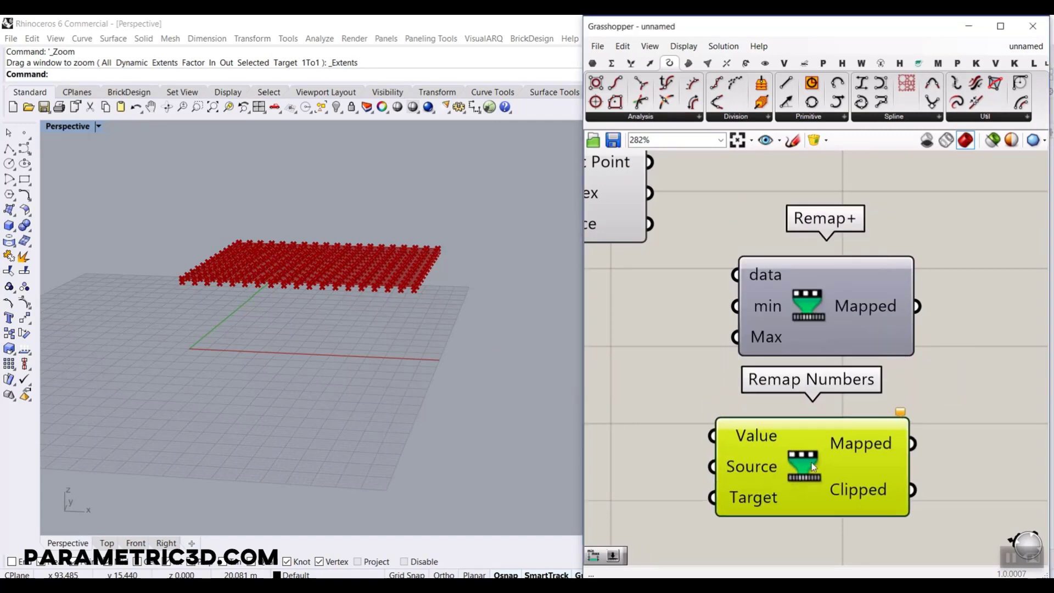
scroll(716, 354, "down", 2)
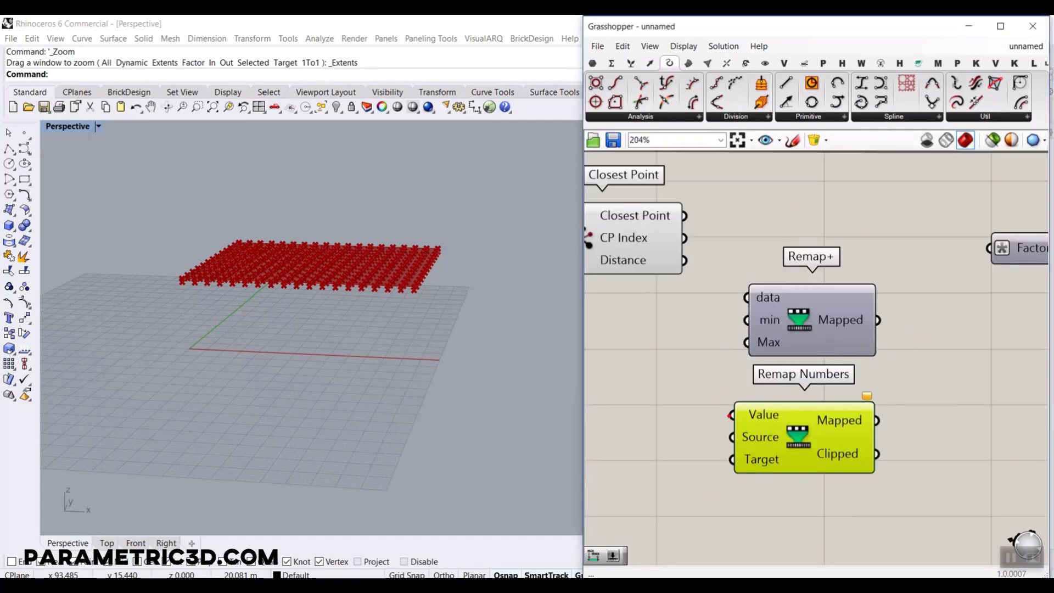
left_click_drag(696, 404, 739, 413)
left_click(793, 416)
key("Delete")
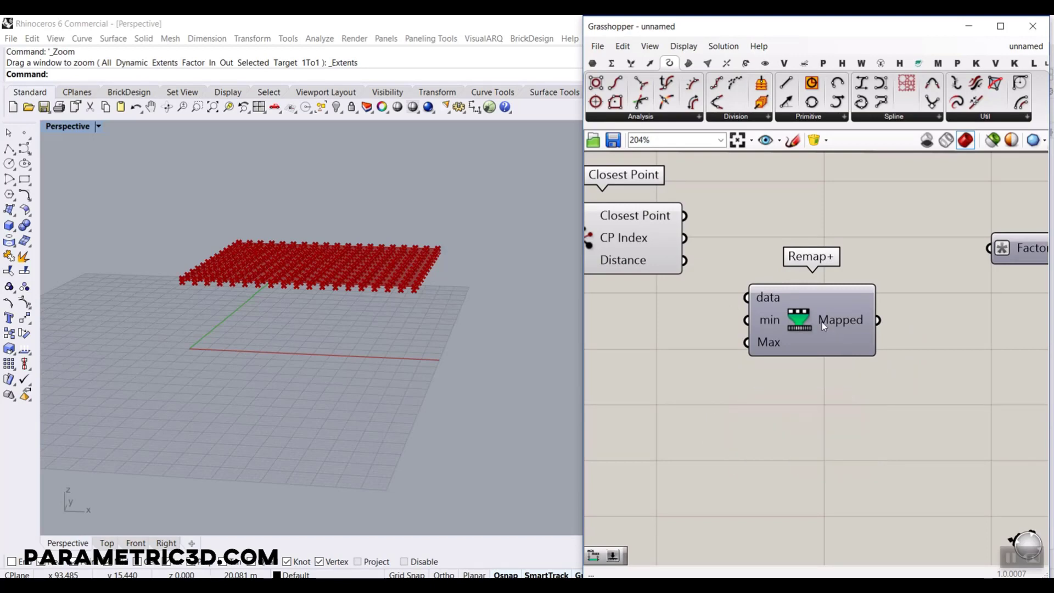
Open the Remap+ cluster to examine its internal definition and return to the main document.
left_click(801, 316)
double_click(800, 318)
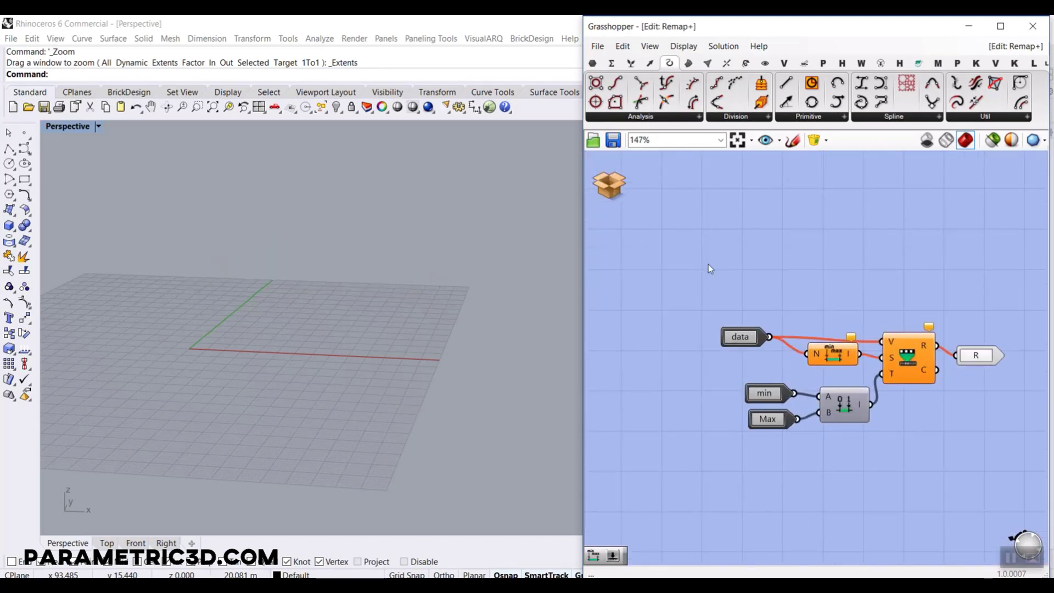
left_click(606, 181)
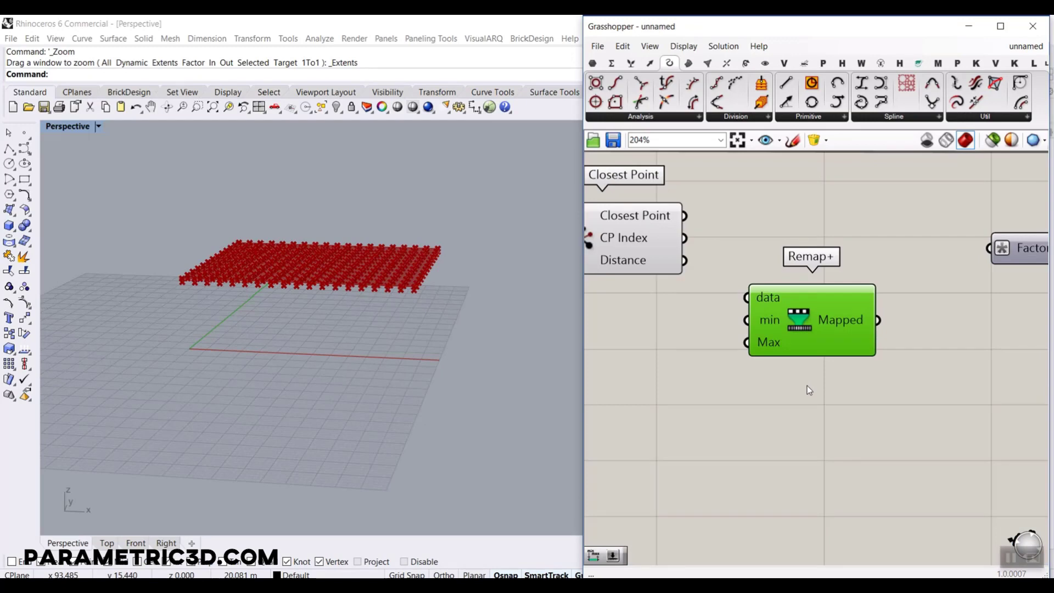
type("t")
type("bit")
type(".ly")
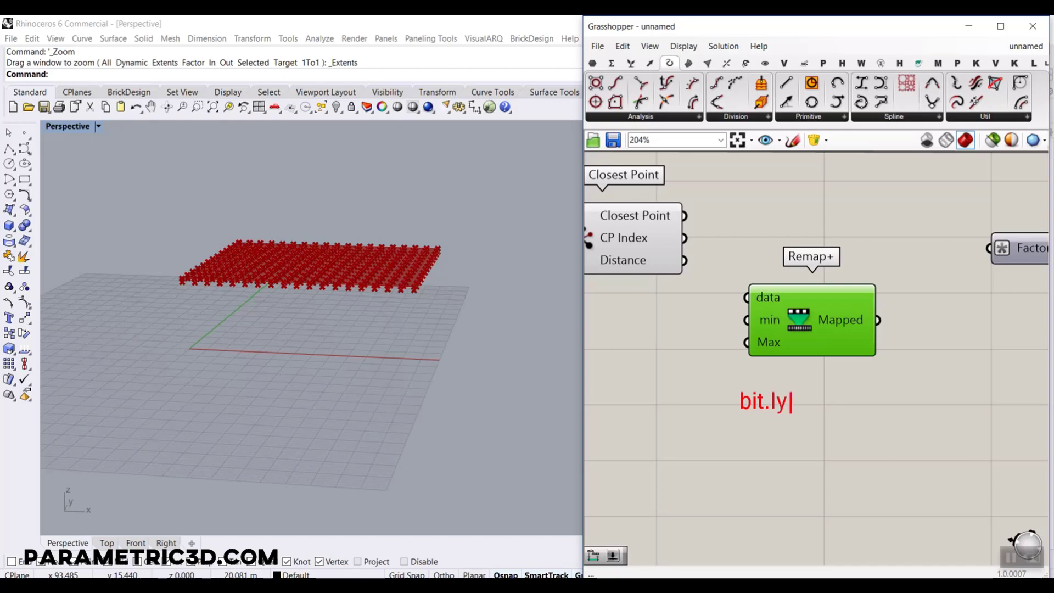
type("/remapplus")
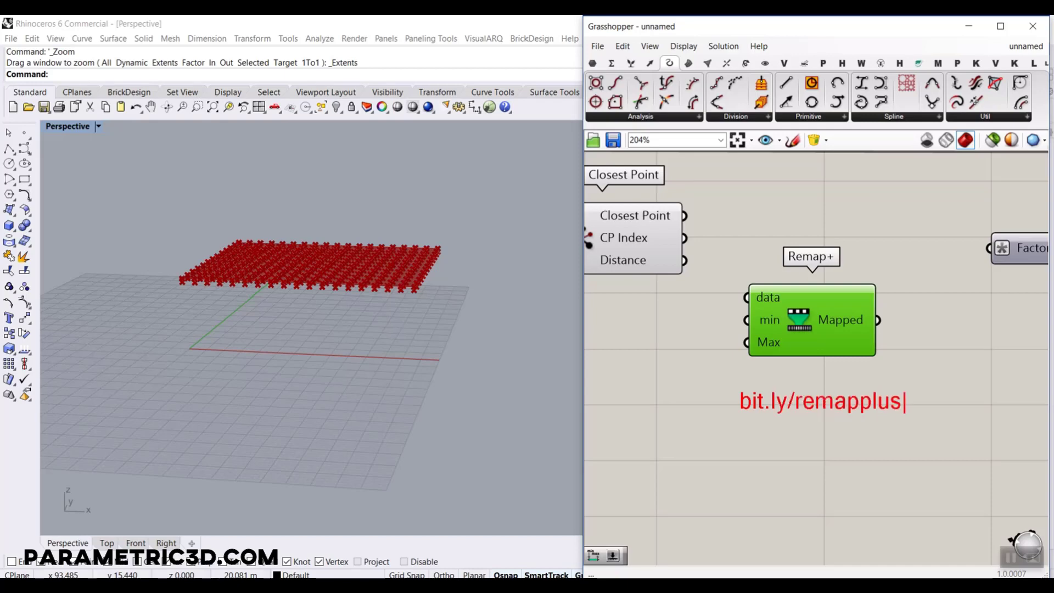
key("Return")
type("bit.ly/rem")
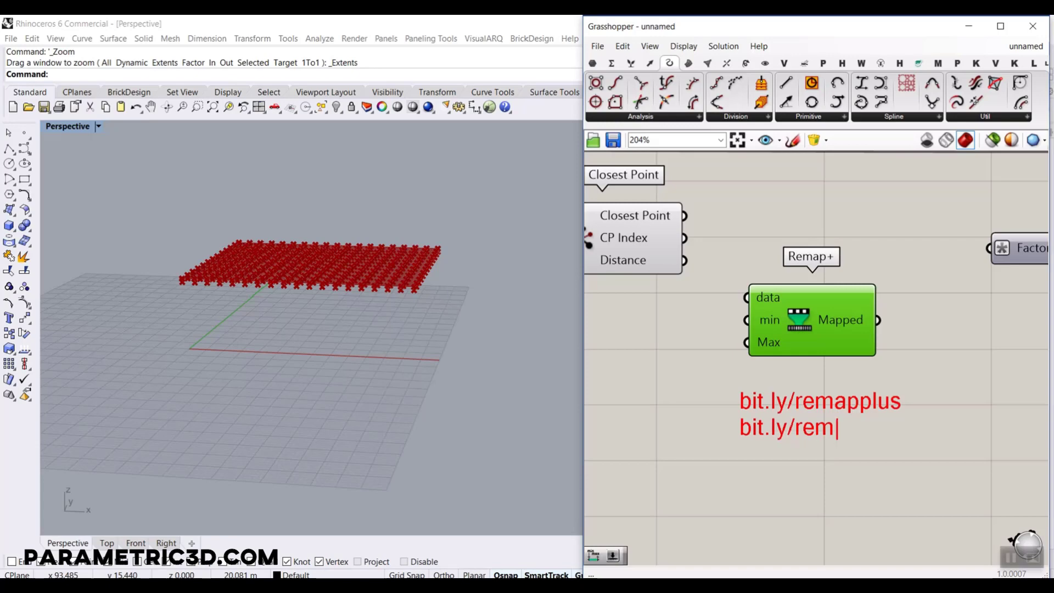
type("apexample")
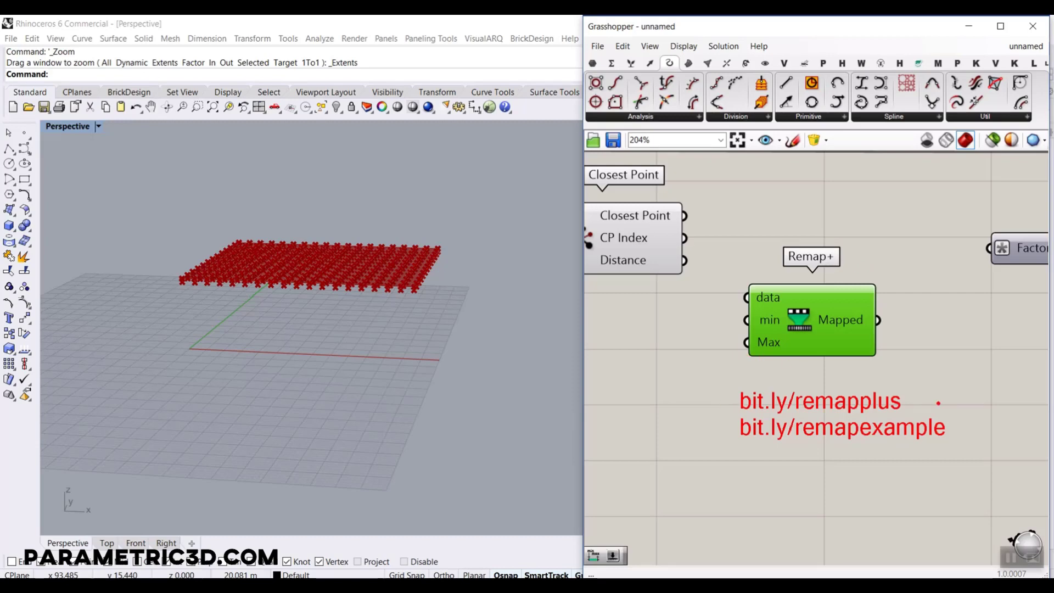
Connect Closest Point's Distance output to Remap+'s data input and inspect the distance values.
left_click(773, 367)
left_click_drag(684, 260, 814, 323)
scroll(803, 338, "up", 3)
right_click_drag(586, 251, 780, 272)
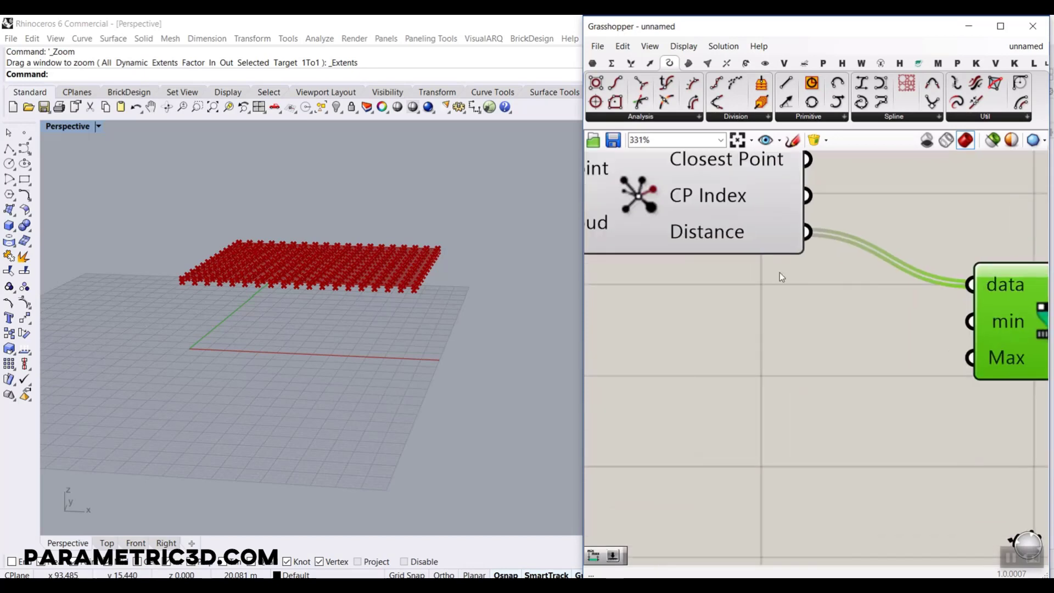
mouse_move(720, 236)
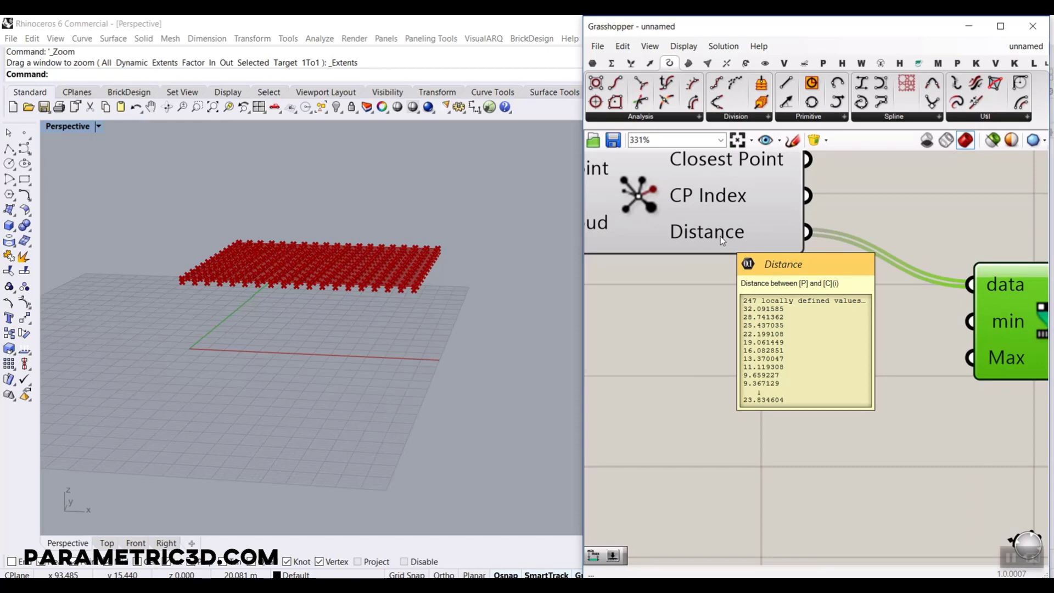
right_click_drag(858, 319, 691, 308)
scroll(845, 315, "down", 3)
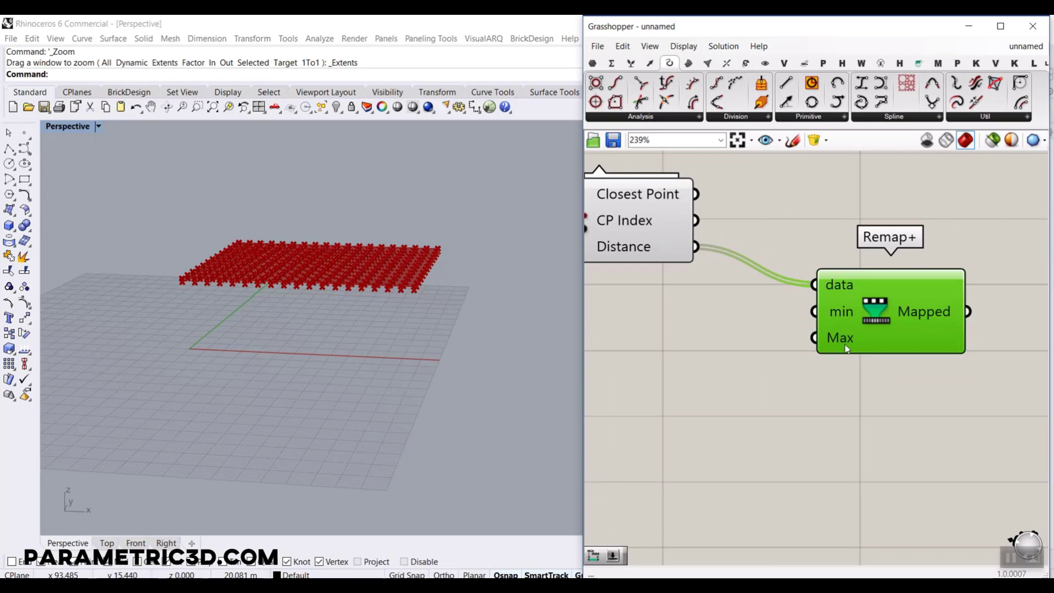
Add a number slider with value 0, connect it to Remap+'s min input and place it beside that input.
double_click(688, 315)
type("0")
key("Return")
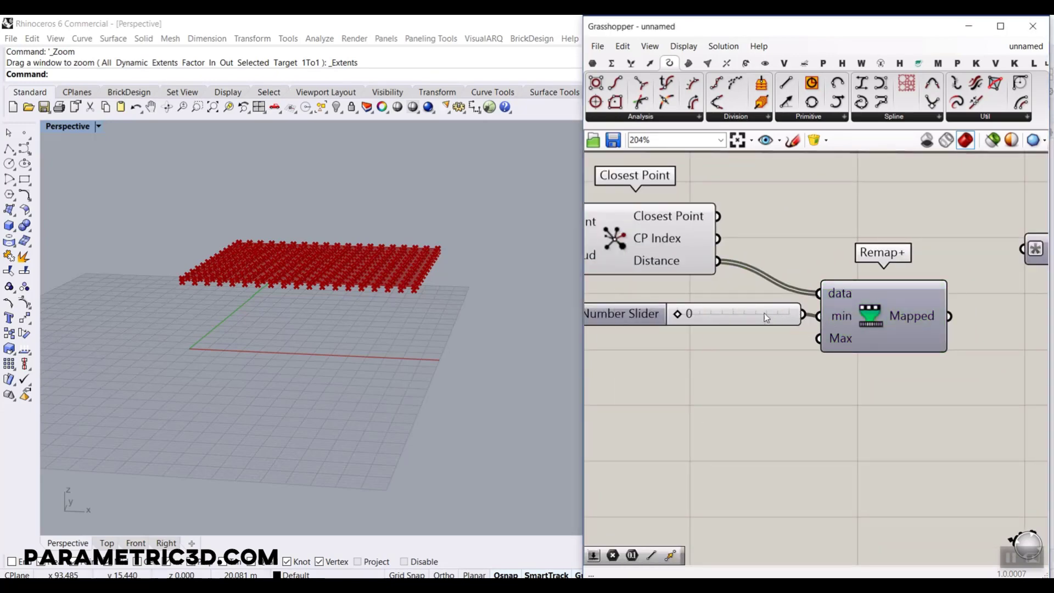
left_click_drag(764, 314, 712, 317)
Add a number slider with value 8.5 below the first and connect it to Remap+'s Max input.
double_click(667, 352)
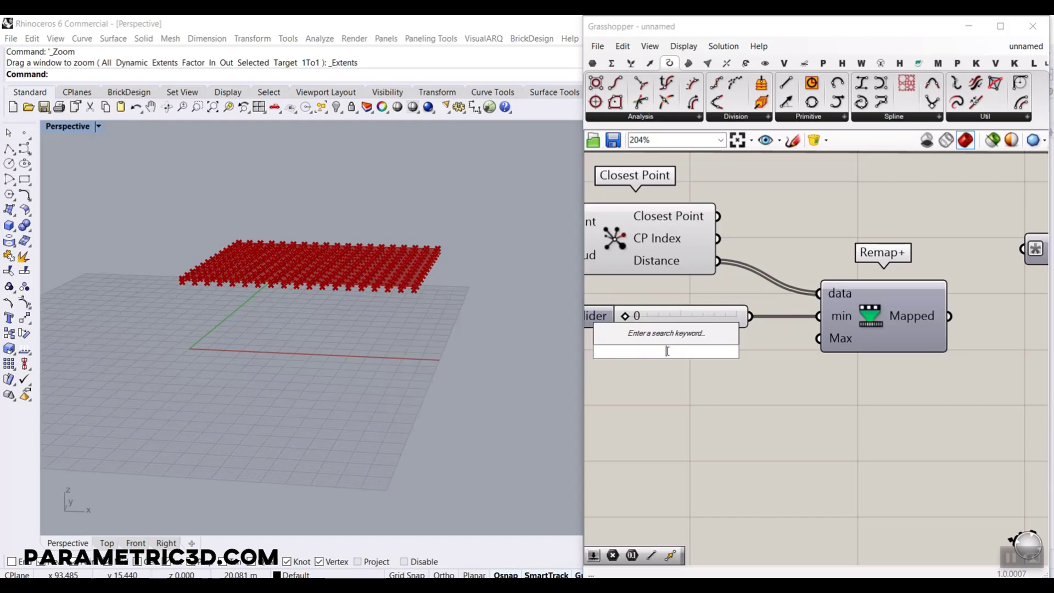
type("8.5")
key("Return")
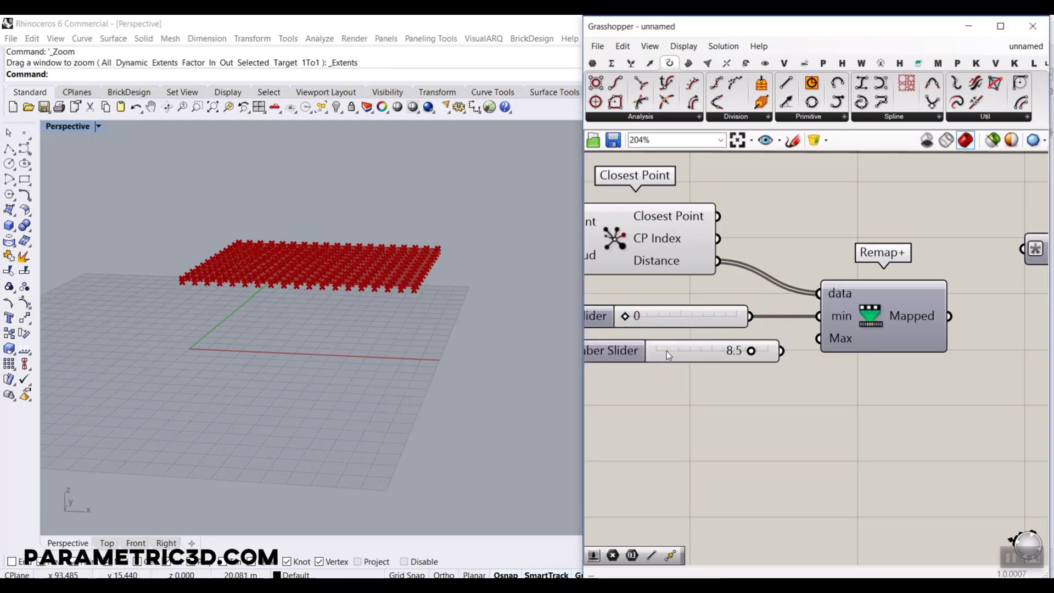
left_click_drag(780, 350, 818, 338)
right_click_drag(917, 318, 861, 322)
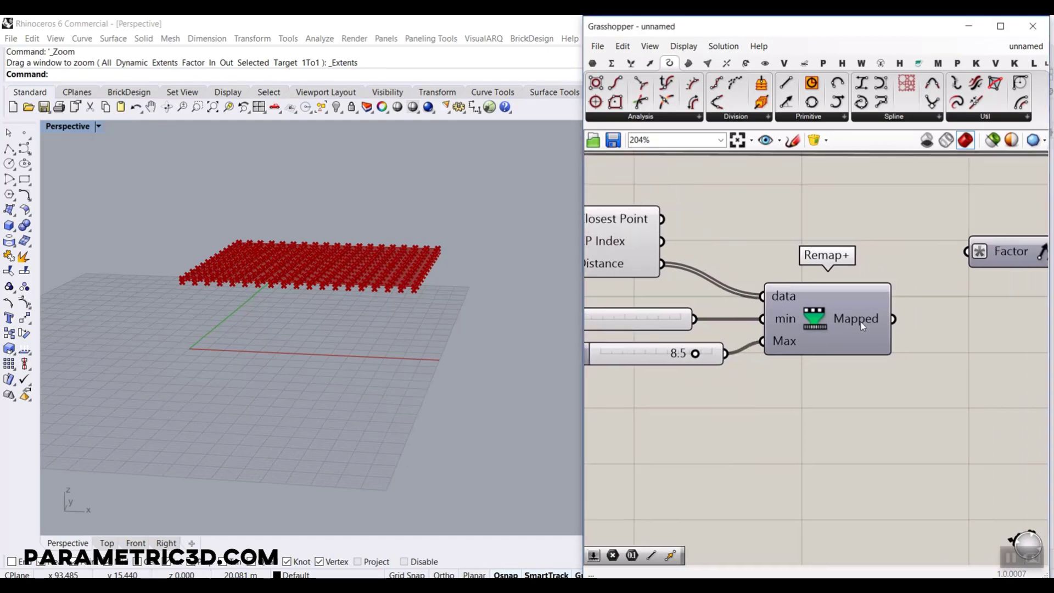
Connect Remap+'s Mapped output to Unit Z's Factor input and set the Max slider to 10.0.
left_click_drag(889, 321, 966, 252)
right_click_drag(363, 357, 357, 297)
left_click_drag(695, 353, 736, 351)
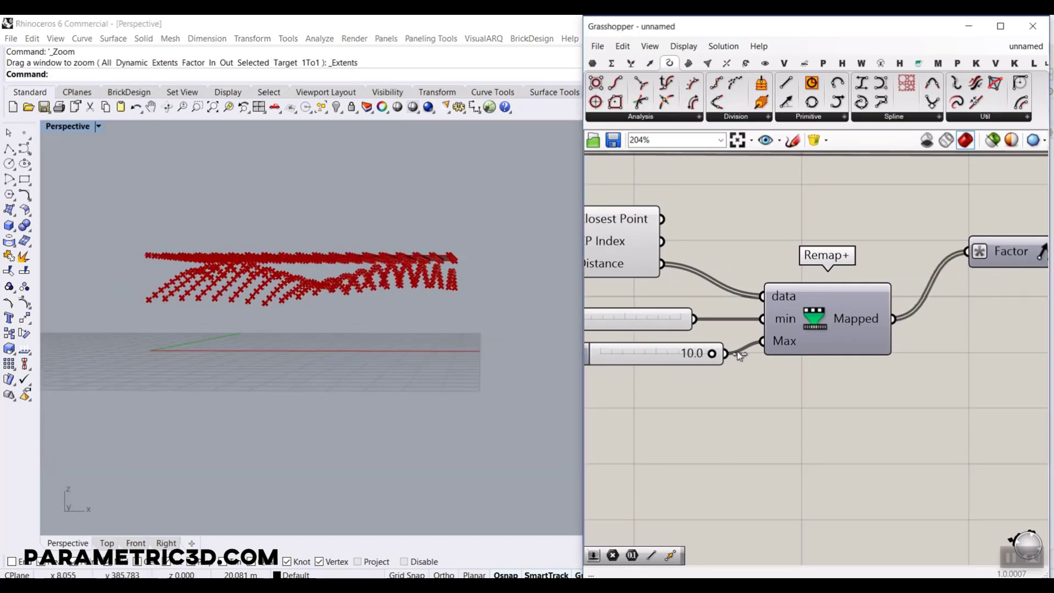
Set the upper MD Slider to 0.05 ; 0.92 and inspect the displaced points up close.
right_click_drag(714, 323, 902, 318)
scroll(903, 318, "down", 3)
right_click_drag(661, 328, 869, 301)
scroll(602, 301, "up", 3)
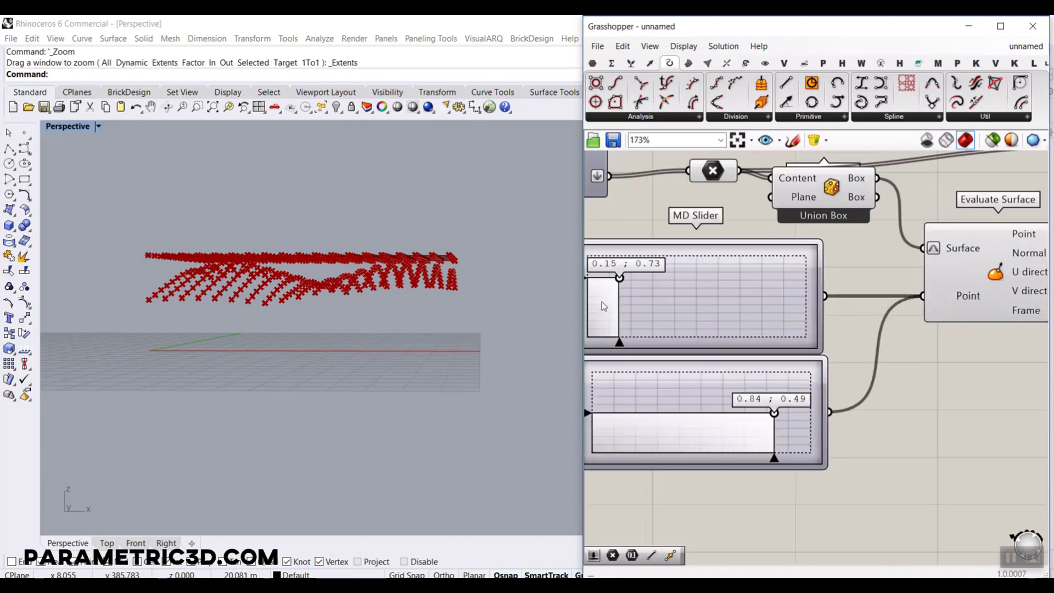
left_click_drag(622, 278, 598, 262)
right_click_drag(269, 241, 308, 258)
scroll(272, 285, "up", 4)
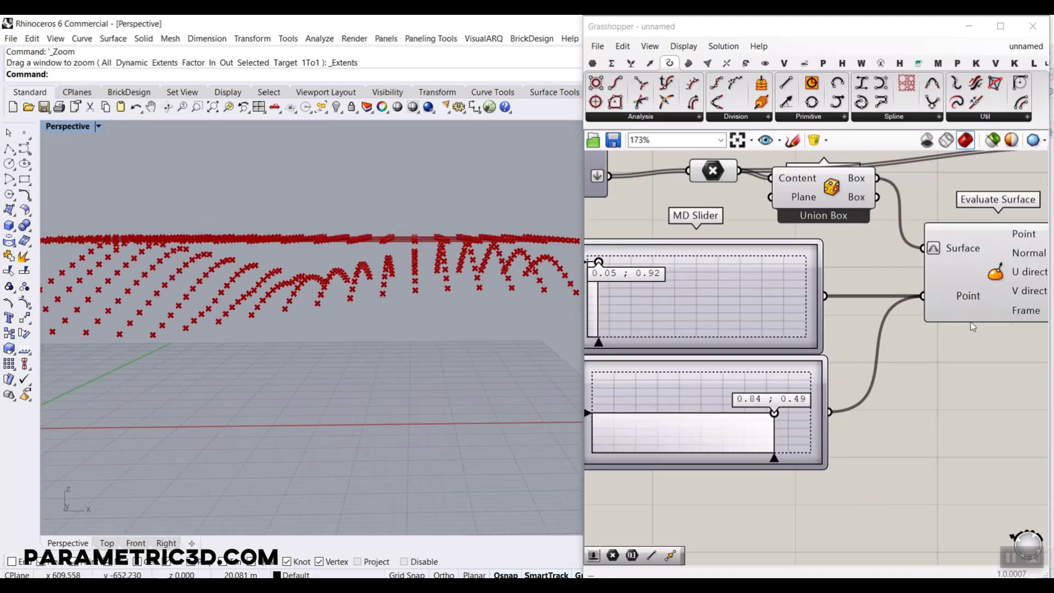
Swap the Remap+ inputs by connecting the 10.0 slider to min and the 0 slider to Max, and place the 0 slider underneath.
right_click_drag(971, 325, 826, 293)
scroll(826, 293, "down", 5)
right_click_drag(914, 289, 877, 294)
scroll(819, 285, "up", 6)
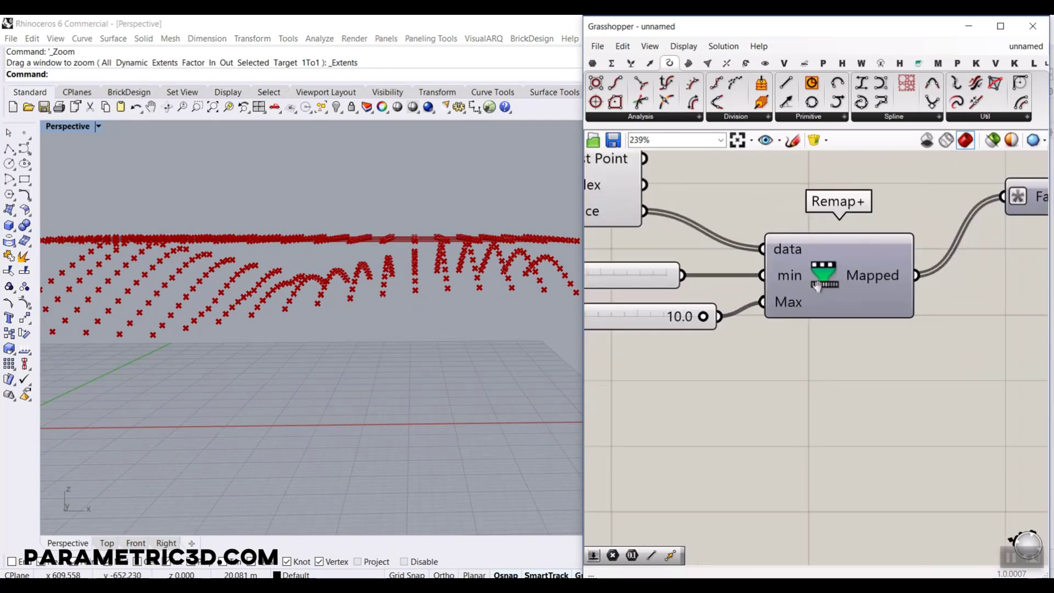
right_click_drag(667, 321, 860, 321)
left_click_drag(834, 326, 802, 330)
right_click_drag(890, 322, 825, 338)
left_click_drag(816, 337, 886, 293)
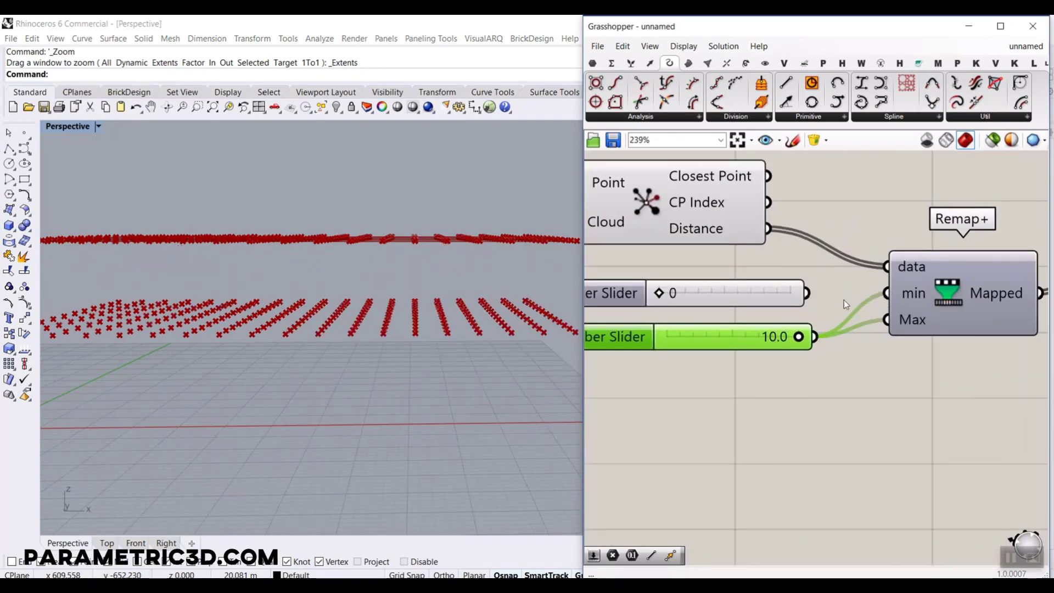
left_click_drag(813, 291, 885, 319)
left_click_drag(683, 285, 699, 348)
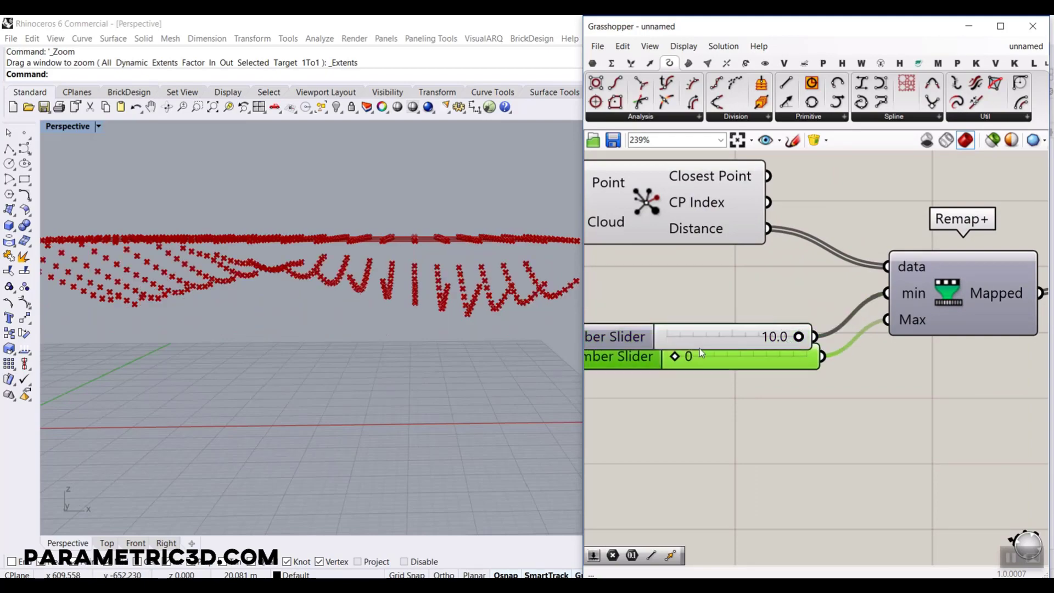
Hide the previews of Closest Point and the grid Point component feeding it, and highlight the attractor points.
scroll(367, 266, "down", 3)
scroll(368, 267, "up", 5)
scroll(423, 228, "down", 2)
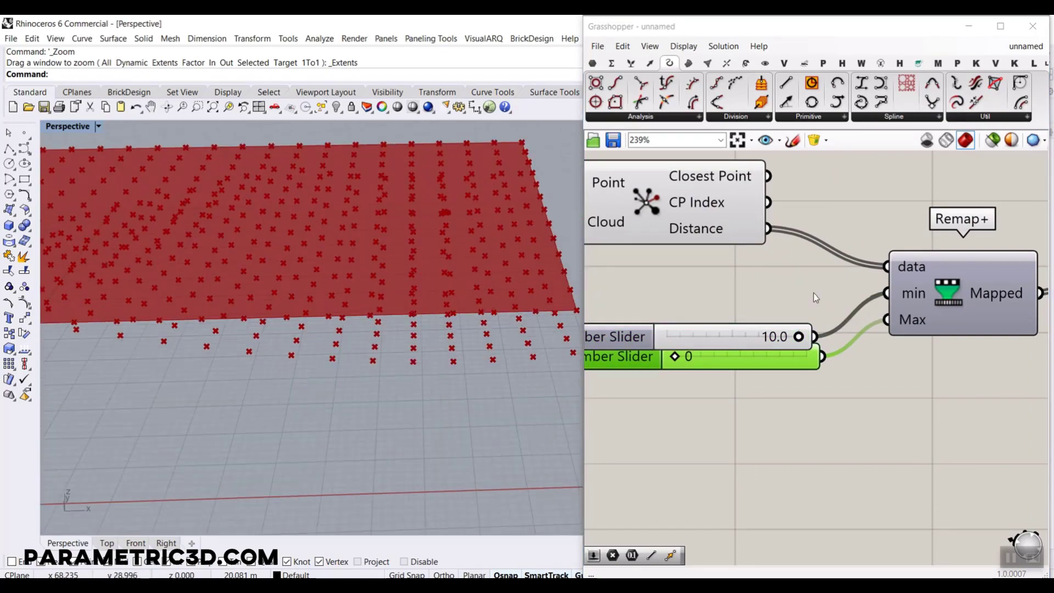
scroll(684, 251, "down", 3)
right_click_drag(681, 227, 856, 277)
scroll(854, 279, "down", 2)
scroll(769, 244, "up", 2)
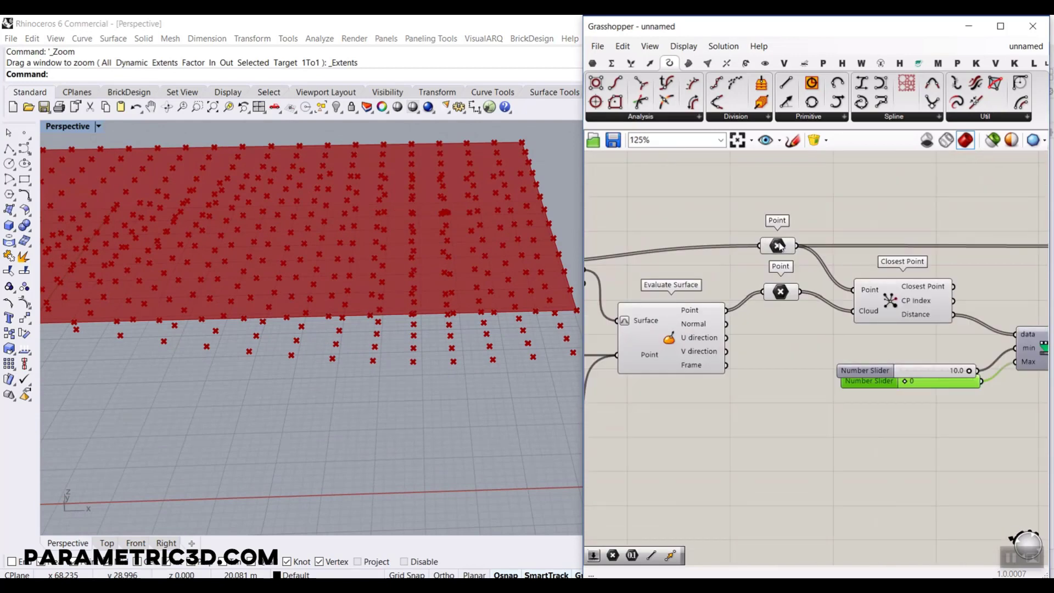
right_click(779, 242)
left_click(806, 267)
right_click(906, 324)
left_click(906, 322)
left_click(780, 291)
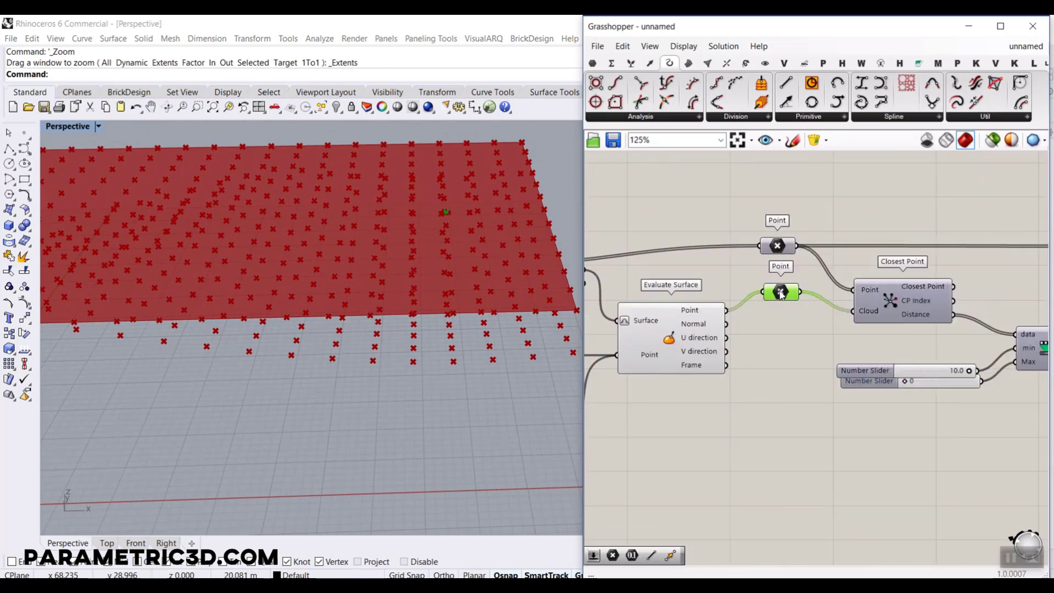
Hide the preview of the Point component feeding Bounding Box and view the displaced points from the side.
right_click_drag(838, 288, 762, 260)
scroll(760, 259, "down", 2)
left_click(912, 242)
right_click_drag(942, 238, 775, 236)
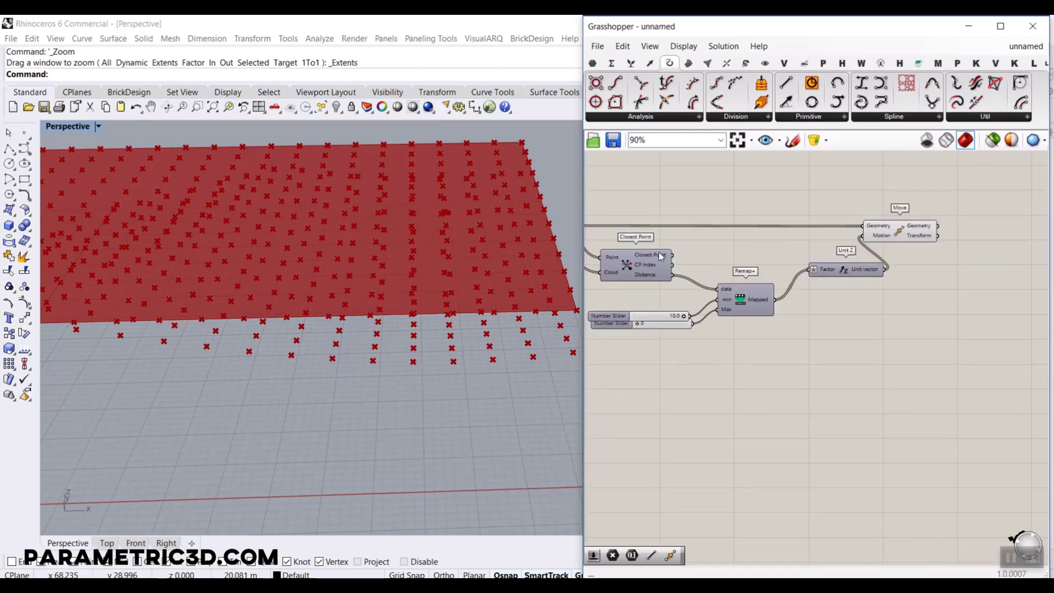
right_click_drag(659, 255, 944, 258)
right_click_drag(608, 243, 705, 249)
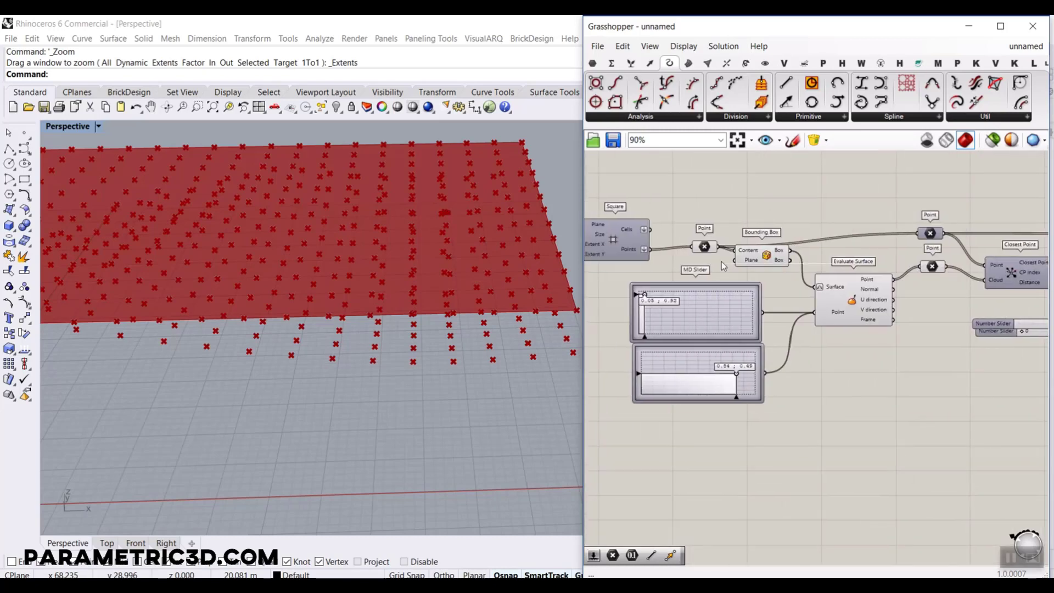
right_click(703, 246)
left_click(729, 273)
right_click_drag(402, 278, 437, 264)
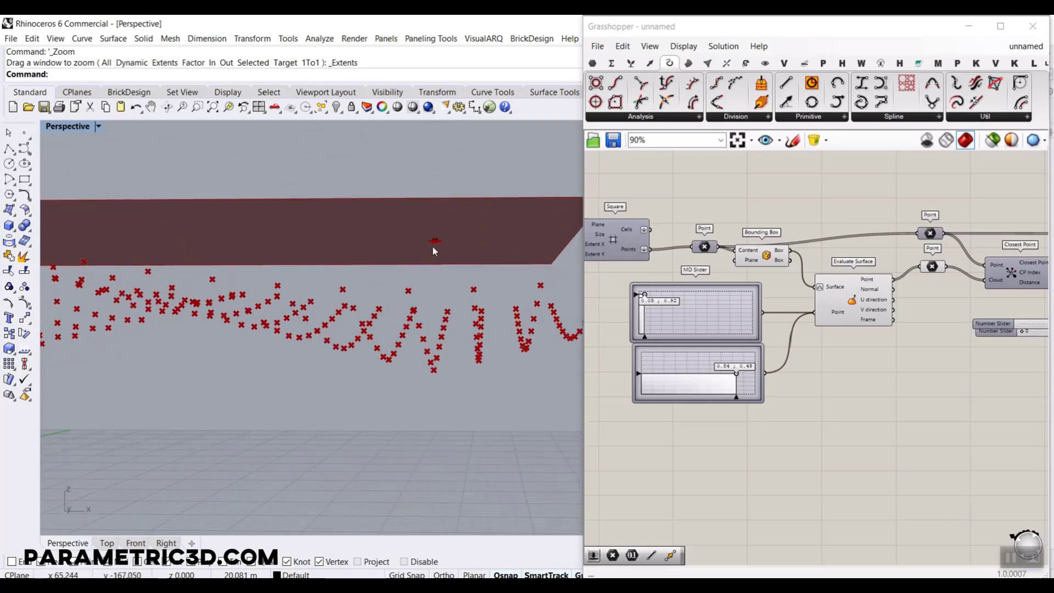
key("ctrl+2")
mouse_move(430, 240)
left_mouse_down()
mouse_move(429, 317)
mouse_move(411, 314)
mouse_move(453, 331)
left_mouse_up()
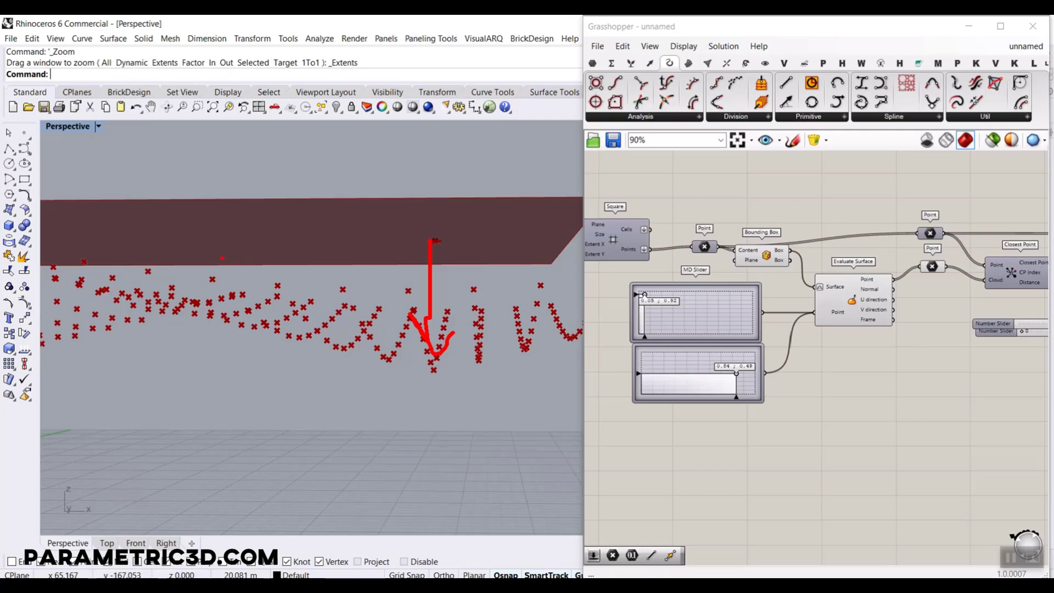
mouse_move(188, 242)
left_mouse_down()
mouse_move(188, 291)
mouse_move(204, 273)
left_mouse_up()
key("Escape")
Set the upper MD Slider to 0.08 ; 0.76 and view the displaced points from the side.
mouse_move(558, 258)
right_mouse_down()
mouse_move(496, 218)
mouse_move(454, 317)
mouse_move(437, 299)
mouse_move(451, 212)
mouse_move(506, 242)
right_mouse_up()
scroll(644, 308, "up", 4)
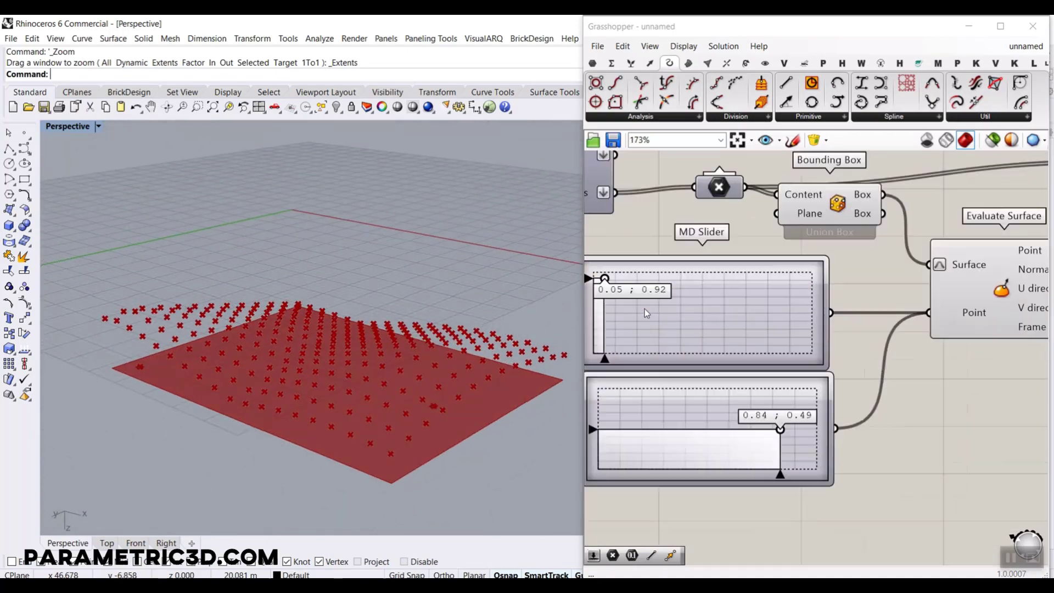
mouse_move(599, 275)
left_mouse_down()
mouse_move(677, 322)
mouse_move(635, 317)
mouse_move(694, 293)
mouse_move(603, 288)
left_mouse_up()
right_click_drag(315, 271, 417, 308)
scroll(900, 341, "down", 5)
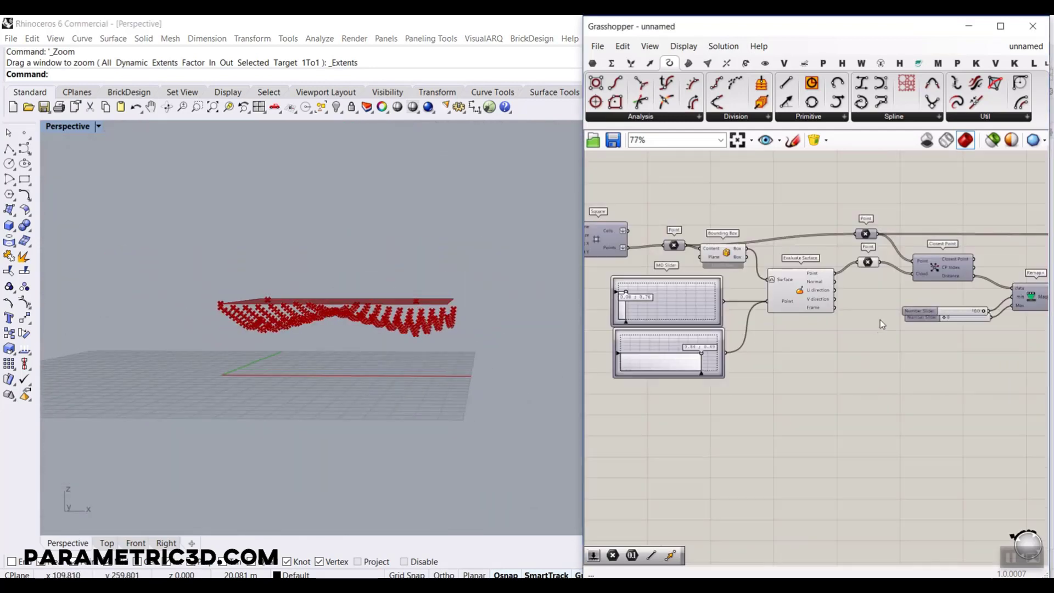
Delete the two number sliders connected to the min and Max inputs of Remap+.
scroll(892, 316, "up", 4)
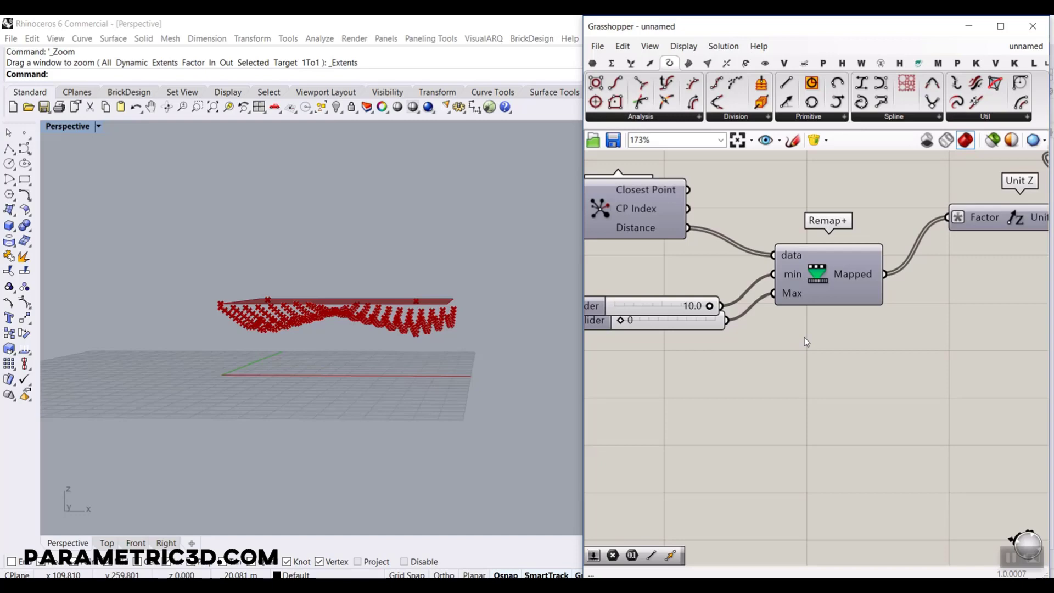
left_click_drag(732, 274, 672, 353)
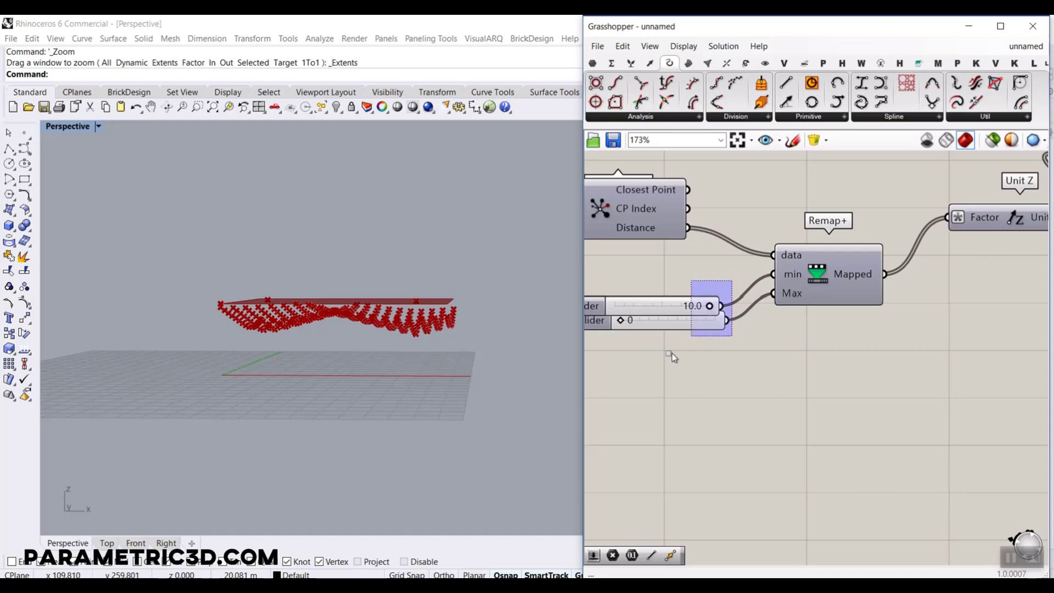
key("Delete")
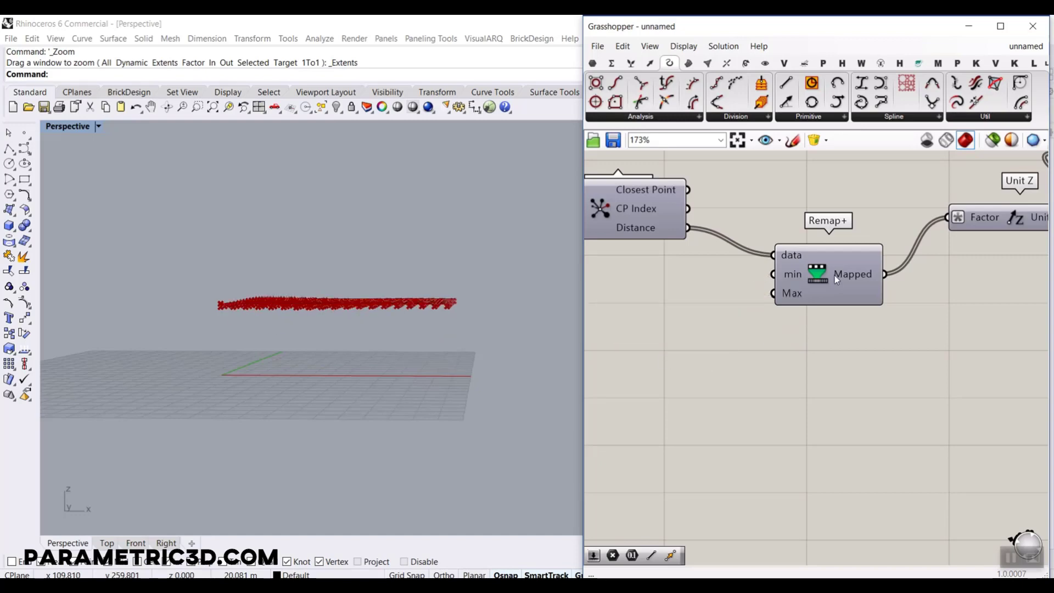
Disconnect the Mapped output of Remap+ from Unit Z's Factor and move Remap+ down below Closest Point.
left_click_drag(834, 275, 770, 300)
left_click_drag(943, 227, 945, 218, "ctrl")
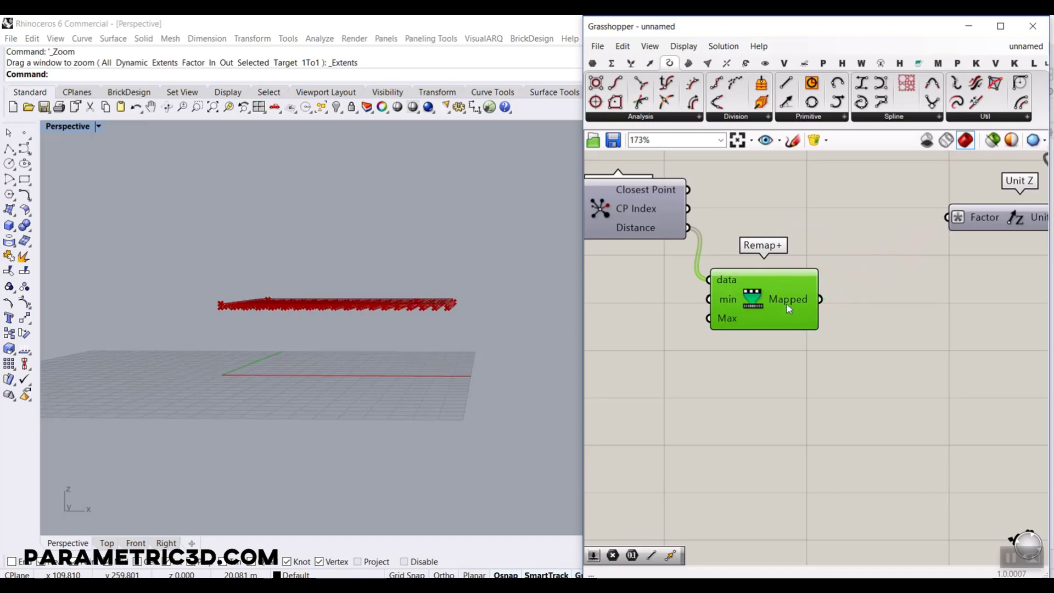
left_click_drag(764, 312, 733, 345)
scroll(648, 238, "up", 2)
right_click_drag(707, 376, 684, 276)
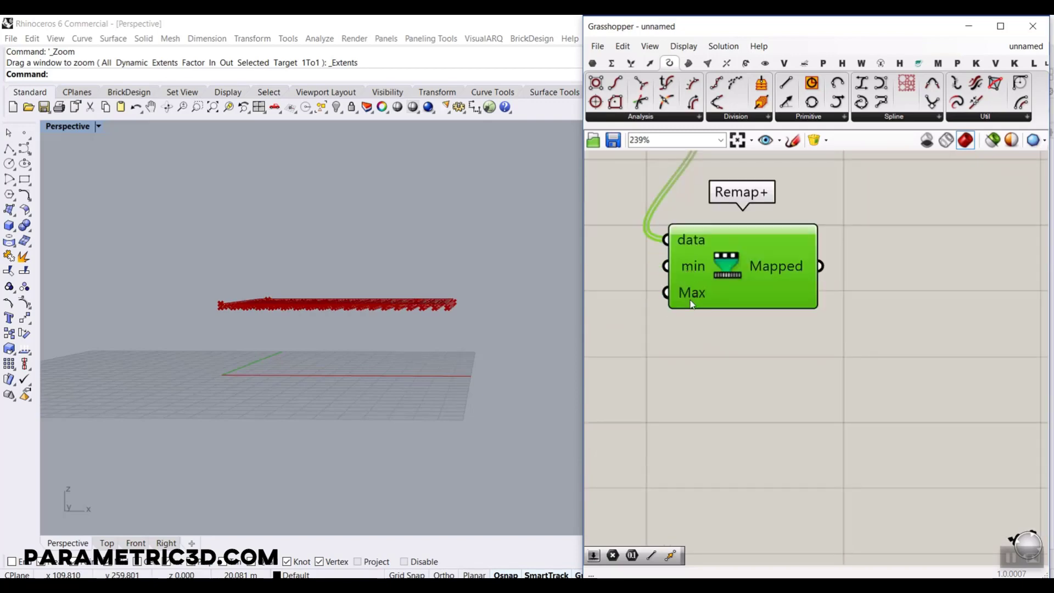
left_click_drag(732, 277, 713, 311)
scroll(867, 352, "down", 2)
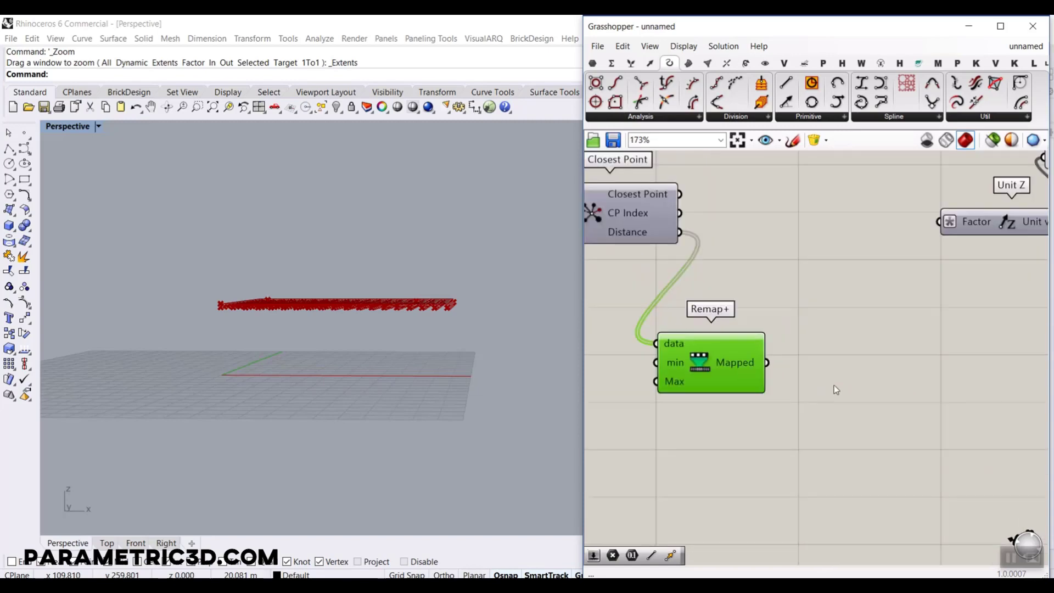
Add a Graph Mapper beside Remap+ and connect the Mapped output to its input.
double_click(843, 384)
type("gra")
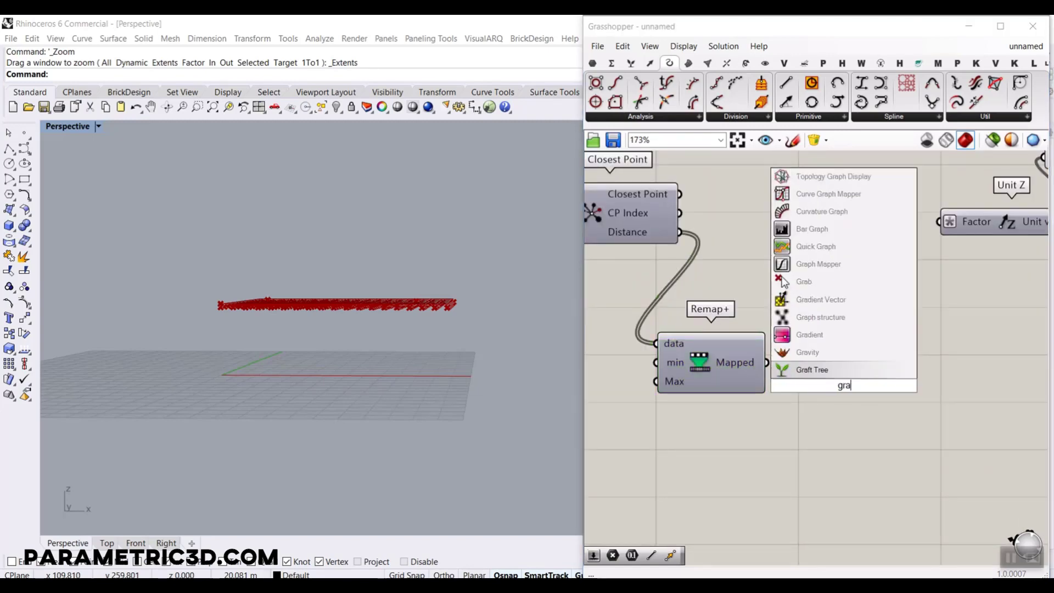
left_click(830, 264)
right_click_drag(881, 390, 795, 338)
left_click(794, 338)
scroll(846, 297, "up", 2)
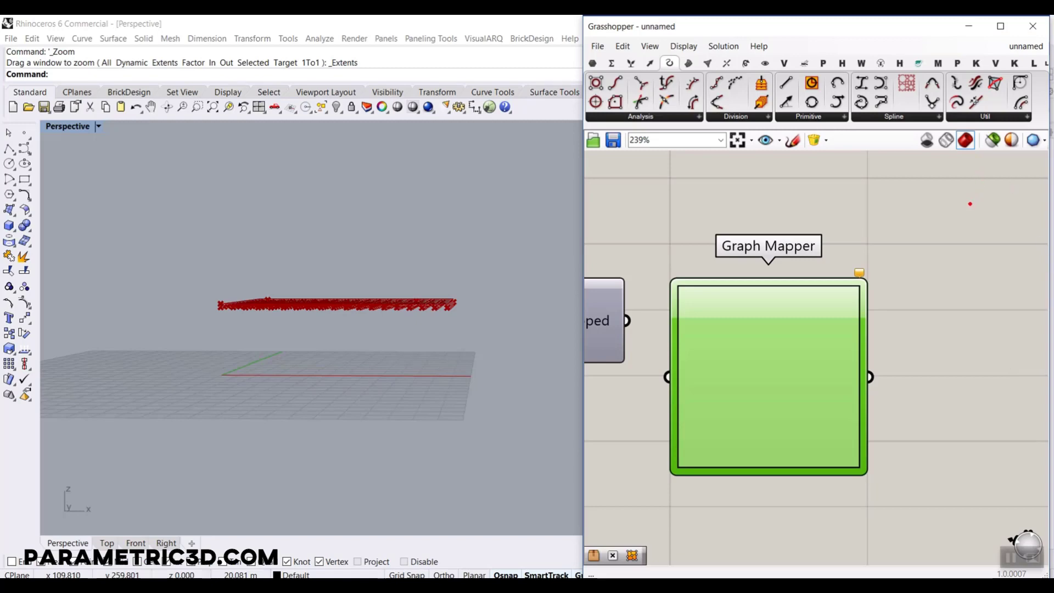
mouse_move(970, 204)
left_mouse_down()
mouse_move(997, 119)
mouse_move(980, 110)
mouse_move(1018, 65)
mouse_move(1012, 116)
left_mouse_up()
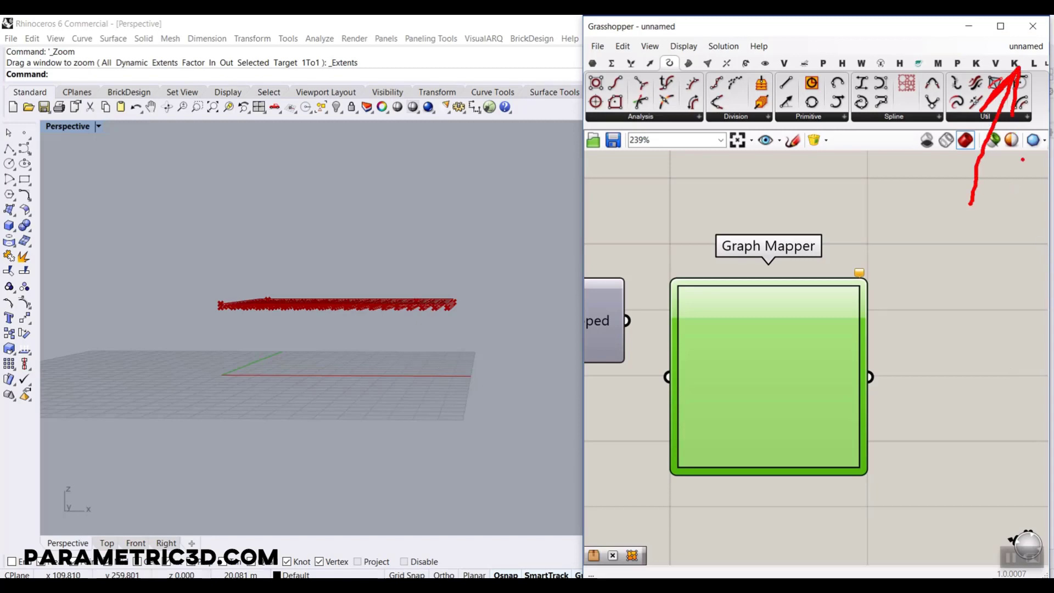
key("Escape")
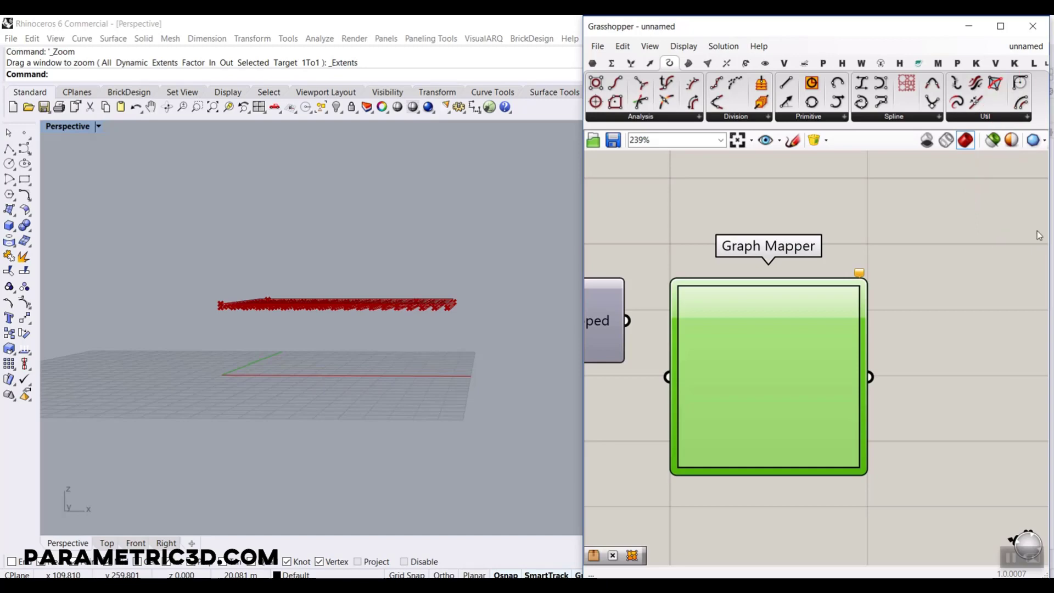
scroll(934, 282, "down", 2)
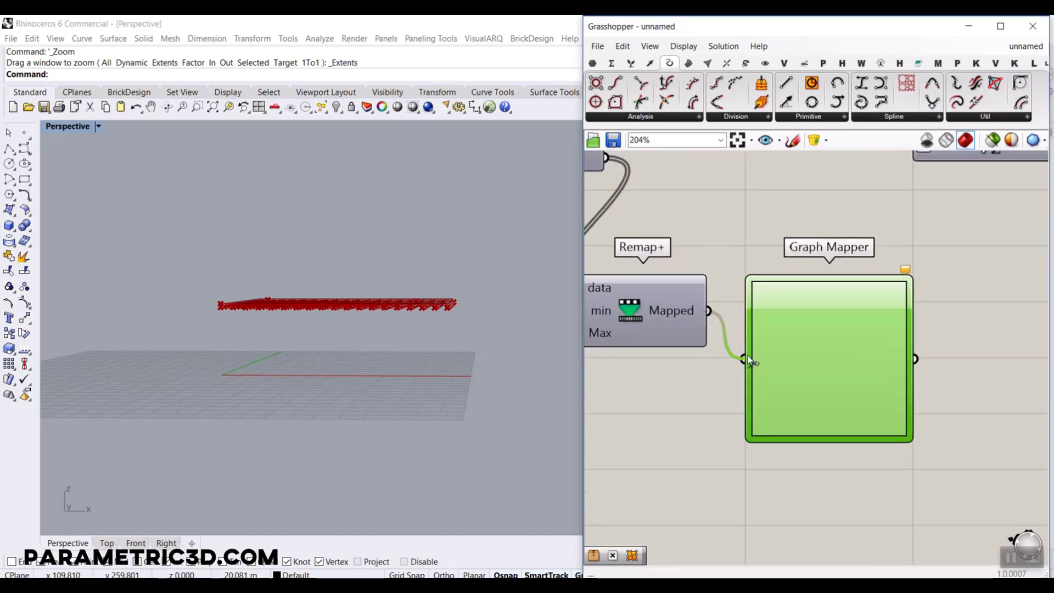
left_click_drag(748, 356, 765, 365)
right_click_drag(621, 304, 739, 281)
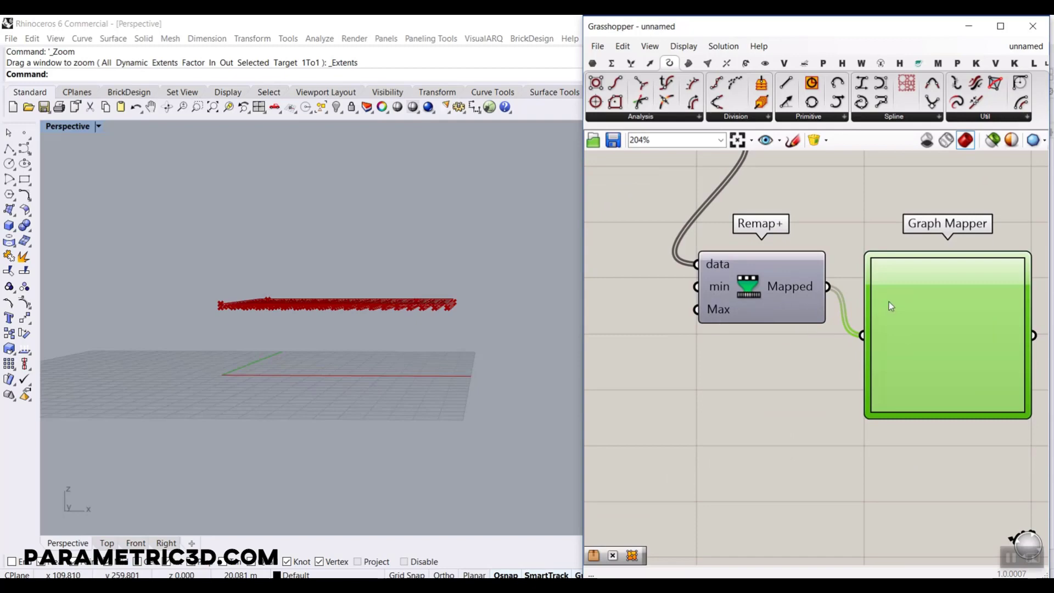
right_click_drag(888, 302, 745, 247)
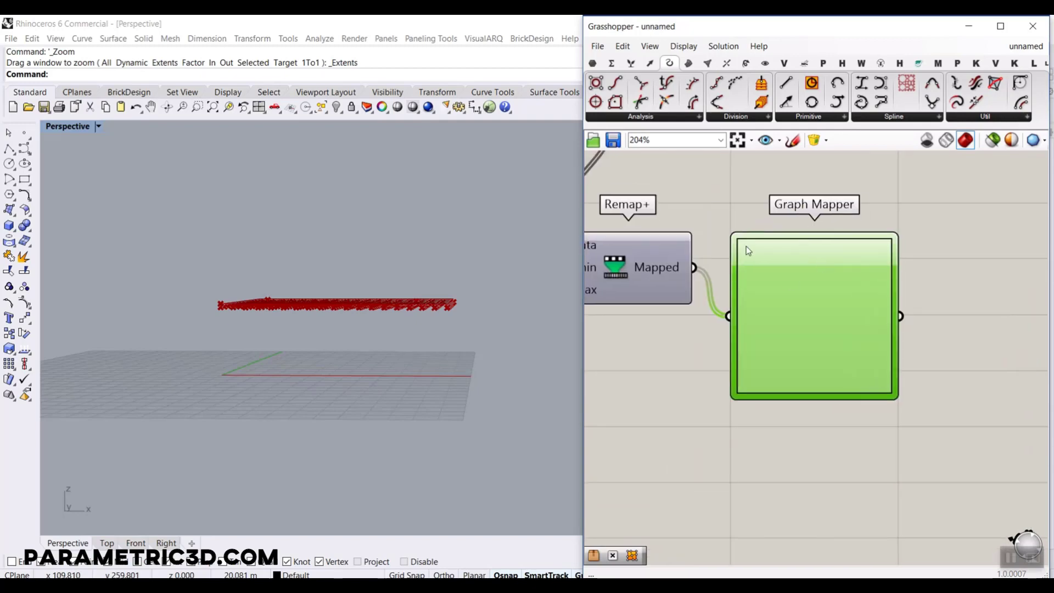
Set the Graph Mapper's graph type to Sine and shift its upper handle to about mid-width to form a single hump.
right_click(812, 293)
mouse_move(862, 457)
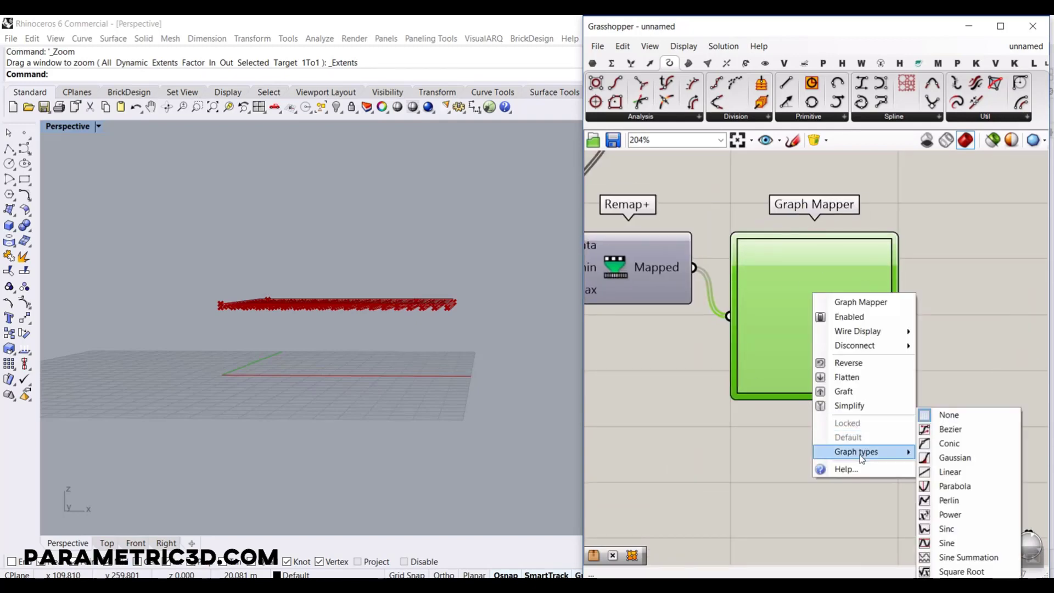
left_click(948, 546)
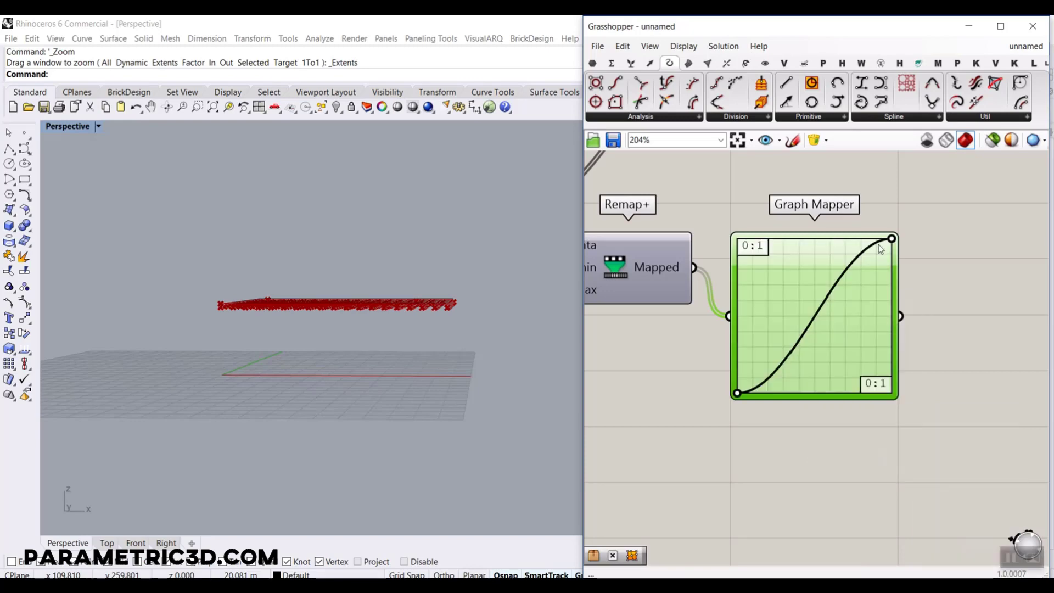
left_click_drag(892, 240, 823, 240)
right_click_drag(657, 291, 771, 278)
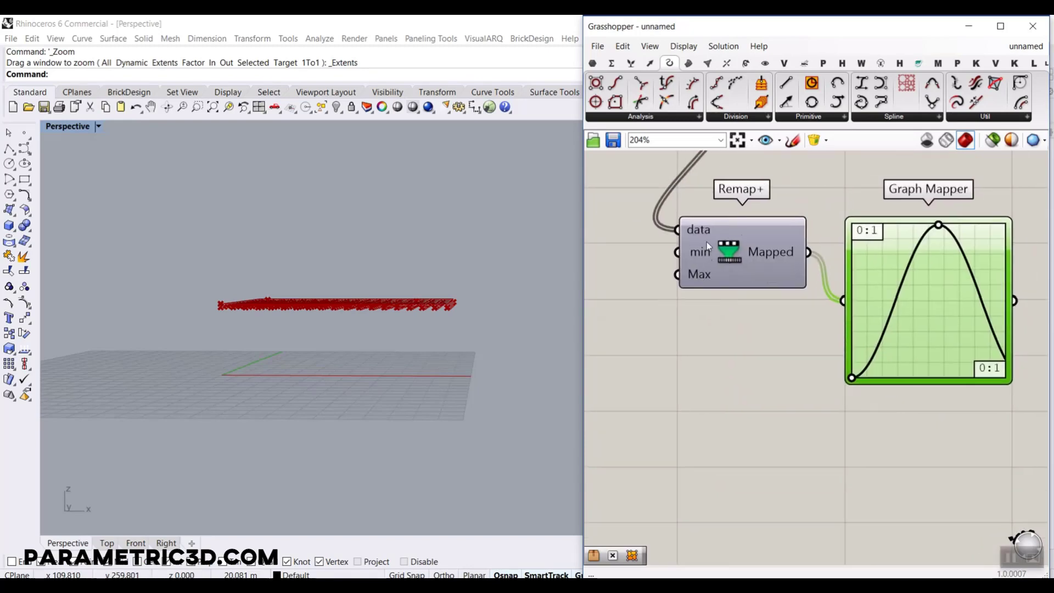
right_click_drag(859, 286, 719, 291)
right_click_drag(640, 285, 700, 273)
key("ctrl+2")
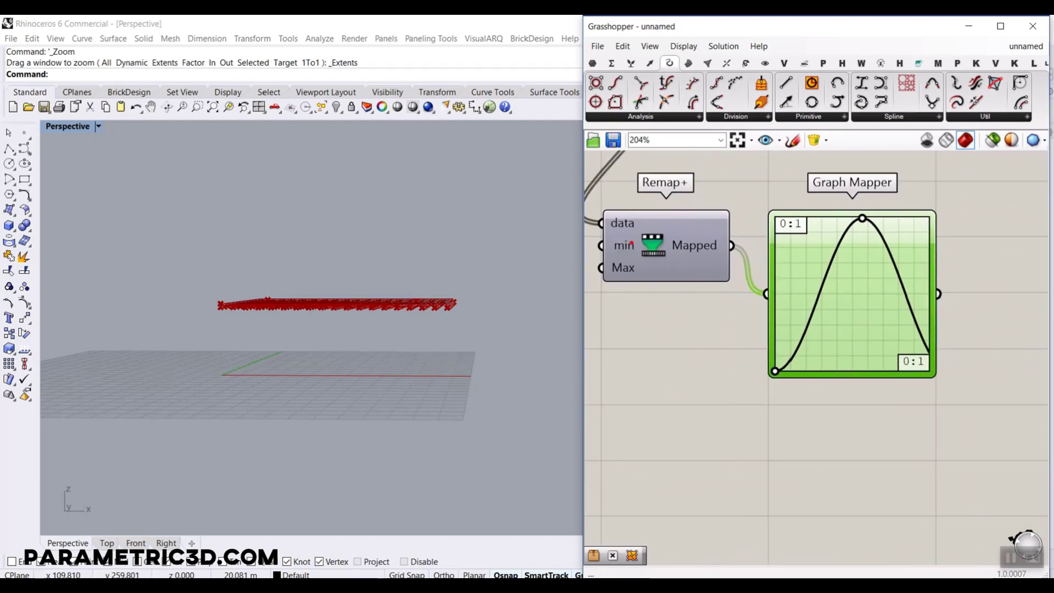
left_click_drag(637, 238, 662, 221)
left_click_drag(641, 267, 662, 244)
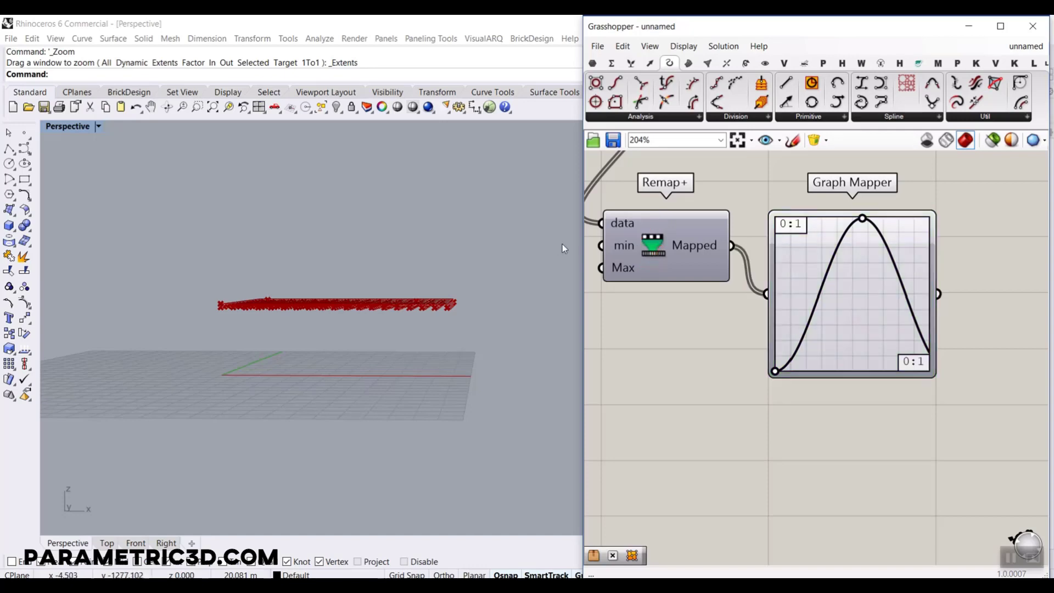
Add a second Remap+ after the Graph Mapper and connect the Graph Mapper's output to its data input.
right_click_drag(775, 297, 687, 277)
scroll(687, 277, "down", 1)
double_click(899, 282)
type("rem")
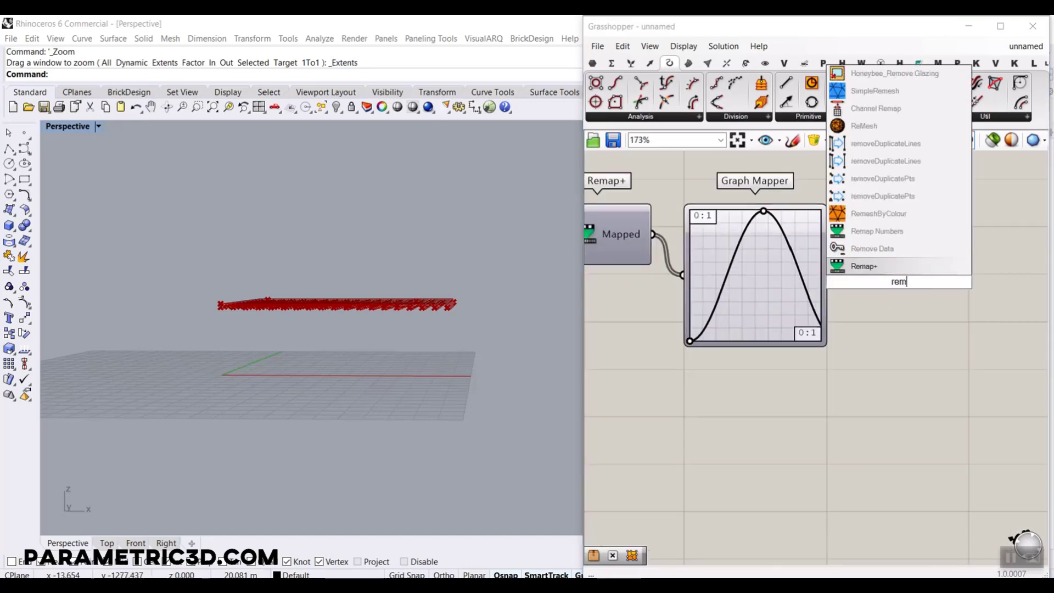
left_click(859, 266)
left_click_drag(881, 278, 927, 307)
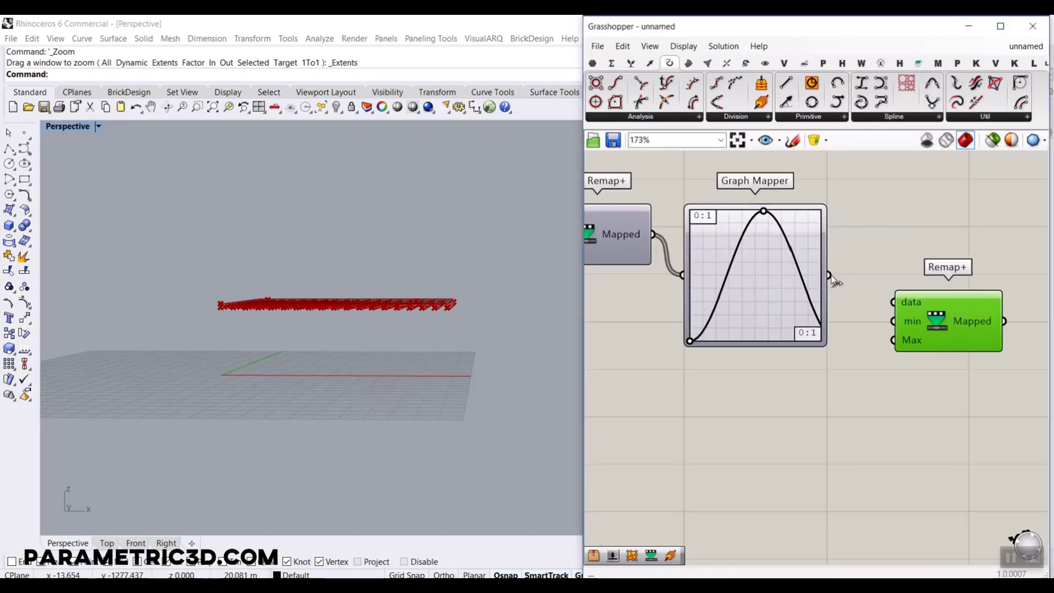
left_click_drag(829, 276, 893, 302)
Add a number slider with the value 1.2 and connect it to the min input of the second Remap+.
scroll(846, 376, "up", 2)
double_click(772, 369)
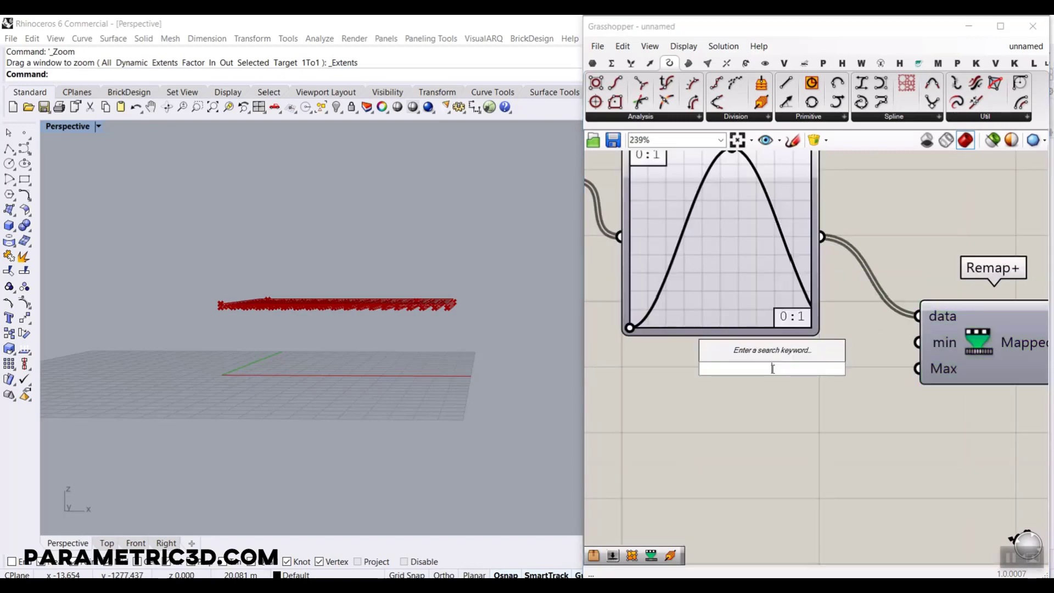
type("1.2")
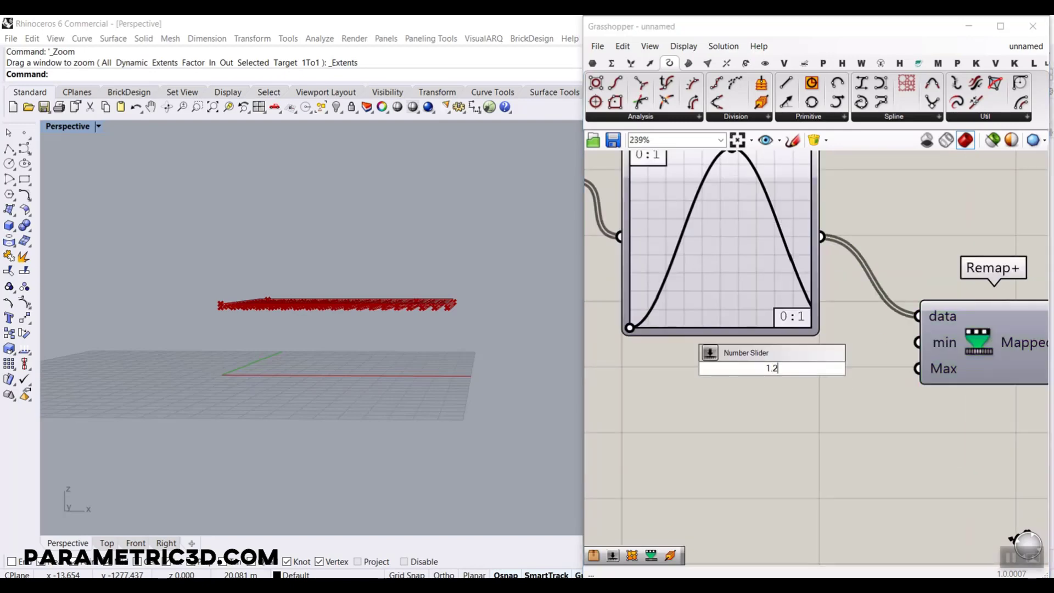
key("Return")
left_click_drag(822, 369, 917, 342)
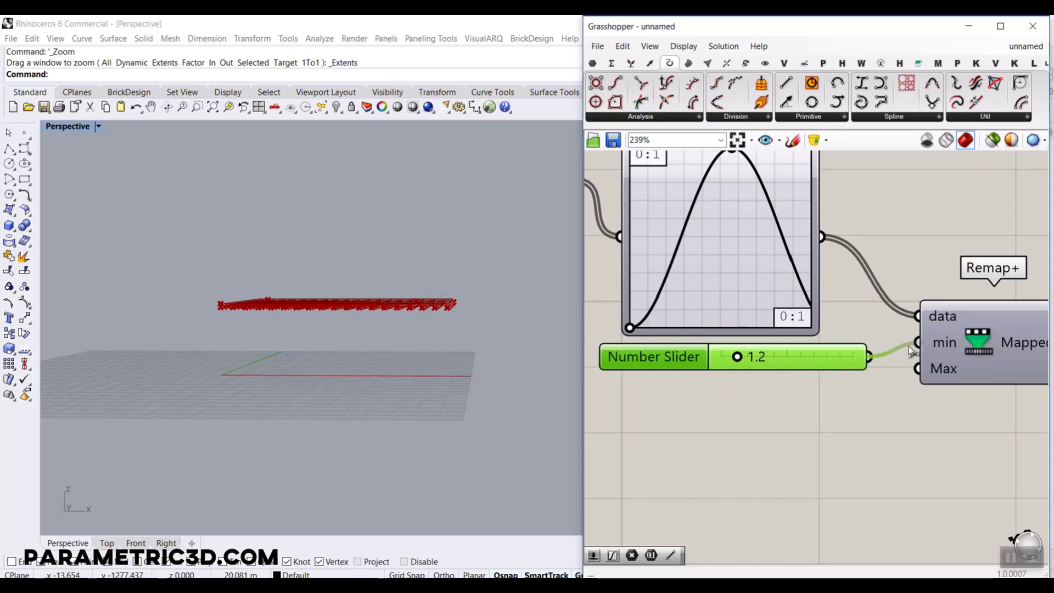
Add a number slider starting at 1.2 for the second Remap+'s Max input and set it to 12.5.
double_click(716, 399)
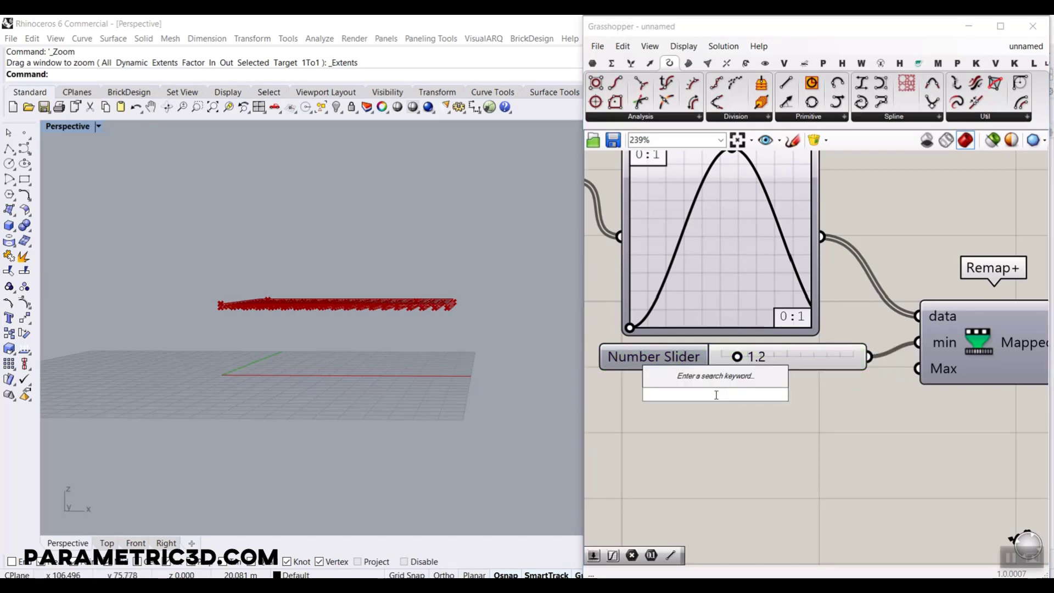
type("1.2")
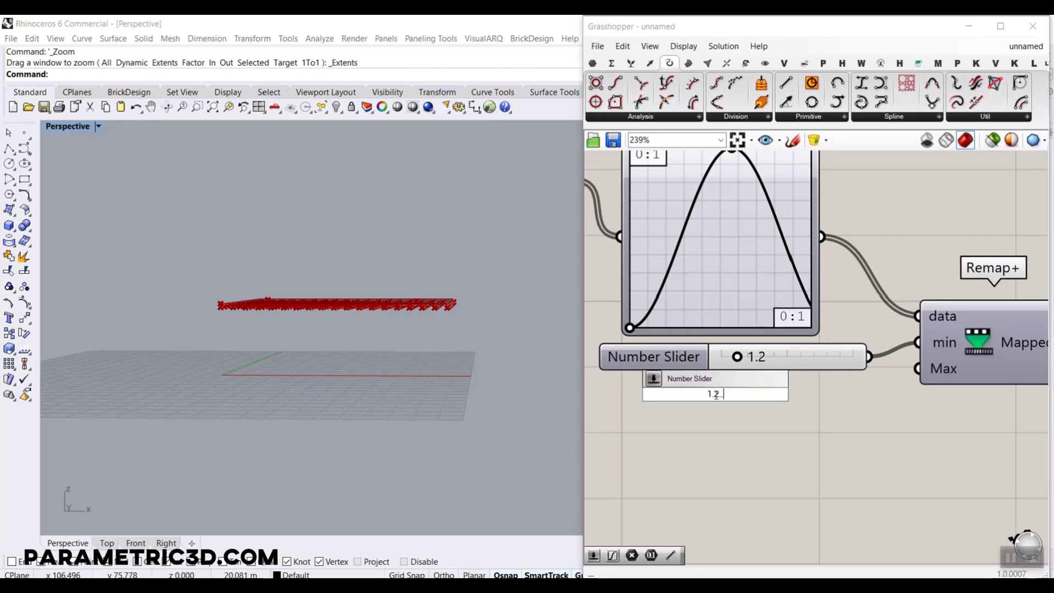
type("..12")
key("Return")
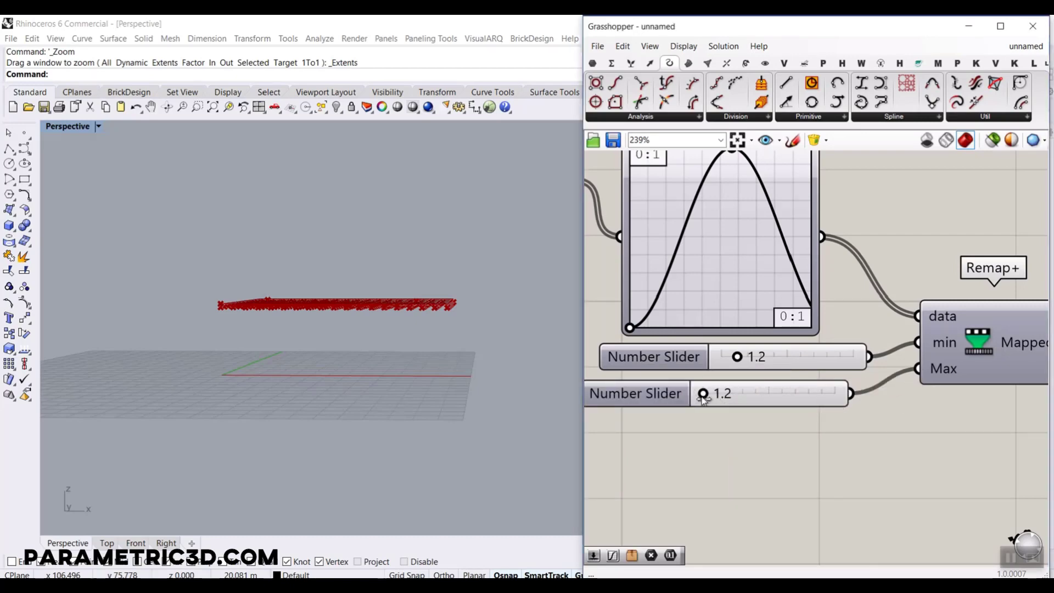
left_click_drag(703, 394, 662, 182)
Connect the second Remap+'s Mapped output to Unit Z's Factor and shift Unit Z and Move further along the definition.
scroll(867, 394, "down", 3)
scroll(767, 277, "down", 2)
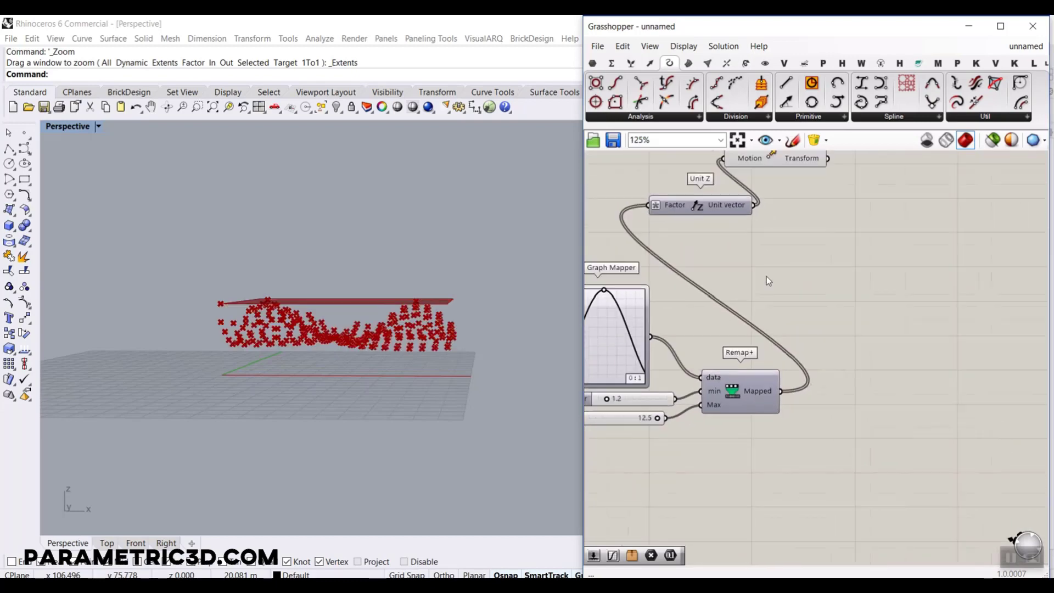
scroll(766, 276, "down", 2)
left_click_drag(835, 250, 855, 199)
left_click(713, 258)
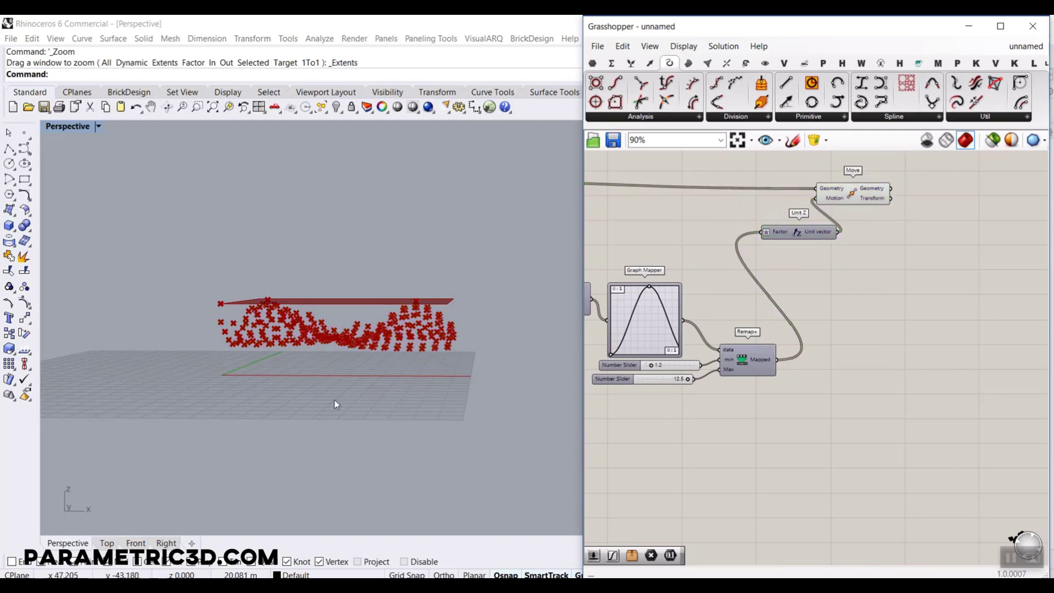
Raise the maximum of the Square grid's Extent X slider to 50.
scroll(345, 330, "up", 6)
scroll(763, 310, "down", 4)
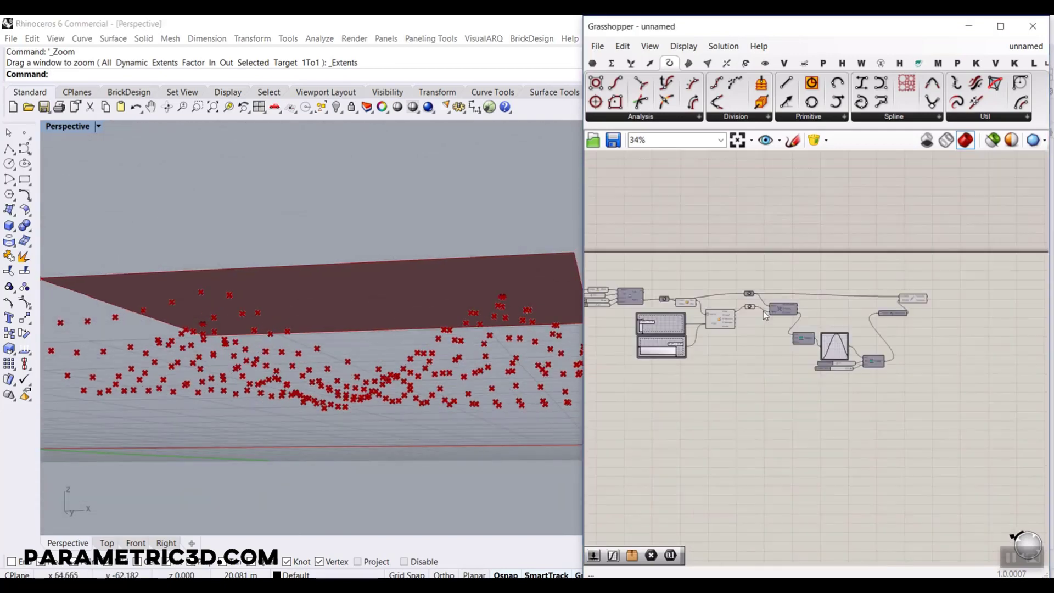
scroll(763, 311, "up", 8)
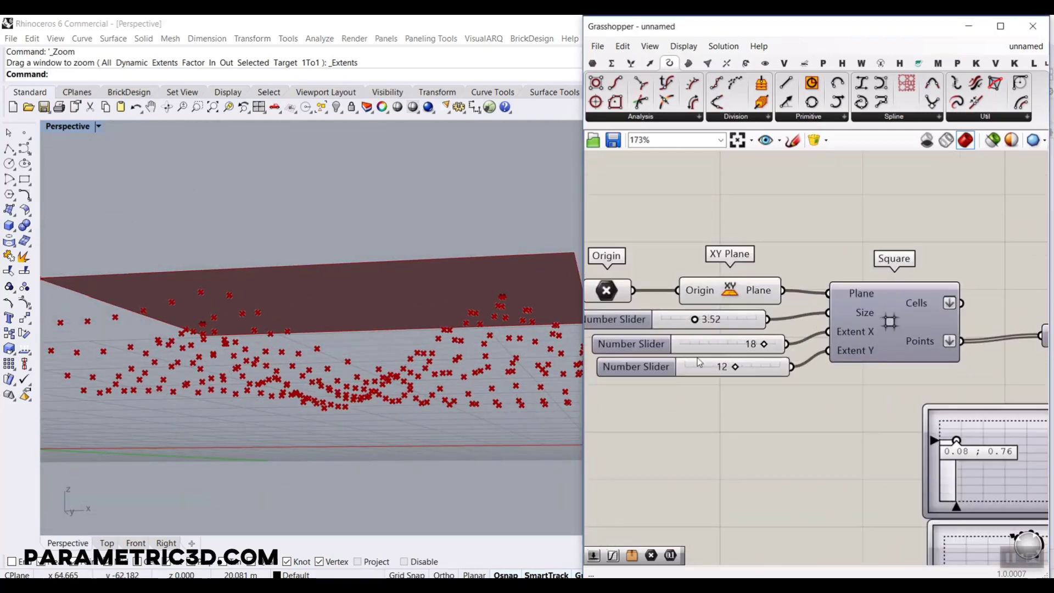
right_click_drag(423, 273, 442, 370)
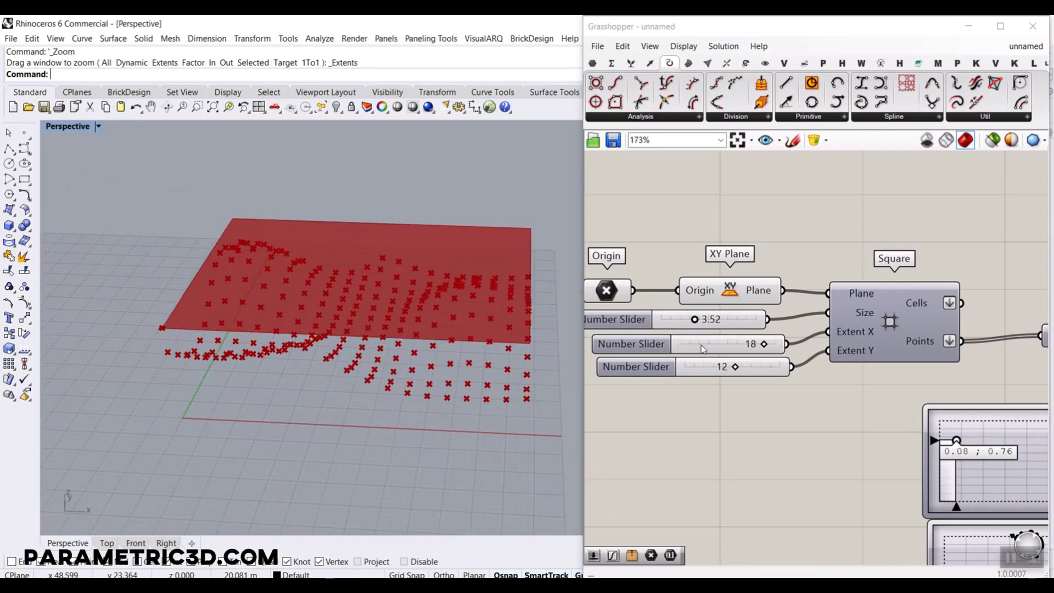
double_click(700, 345)
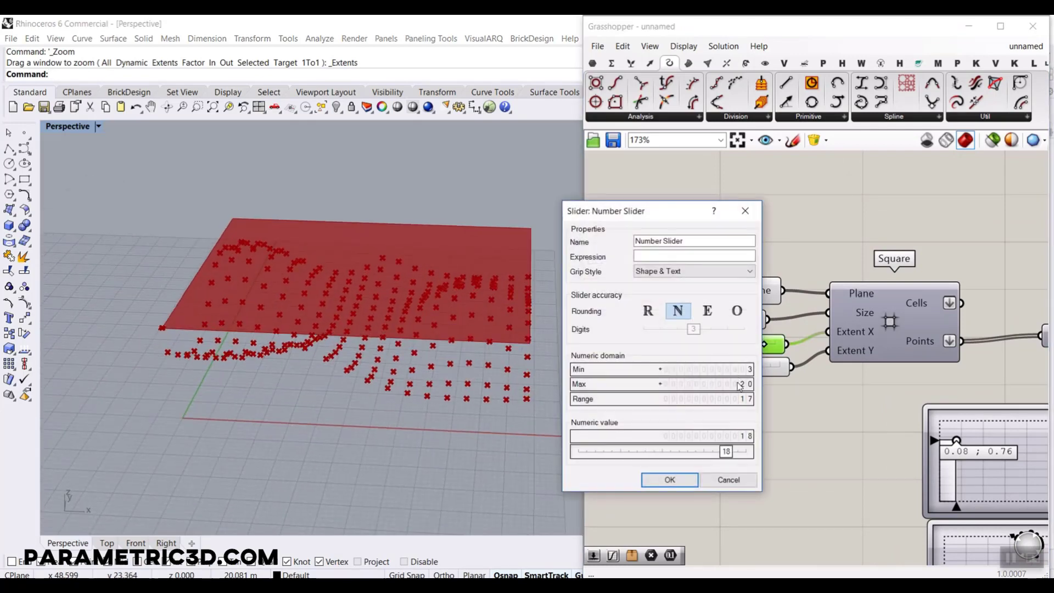
double_click(740, 385)
type("50")
left_click(663, 476)
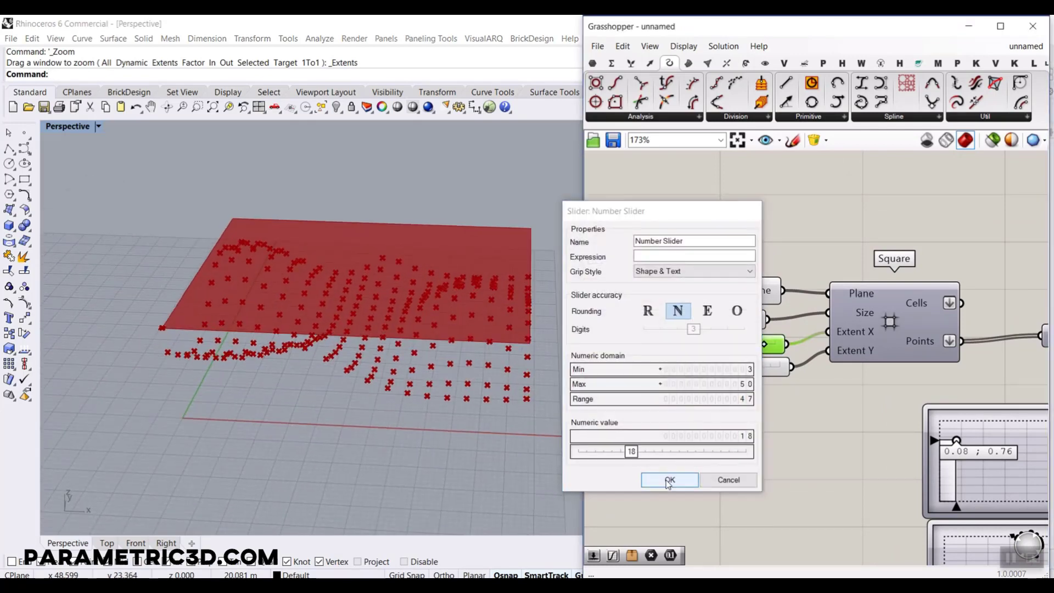
Raise the maximum of the Square grid's Extent Y slider to 50.
double_click(647, 364)
double_click(706, 398)
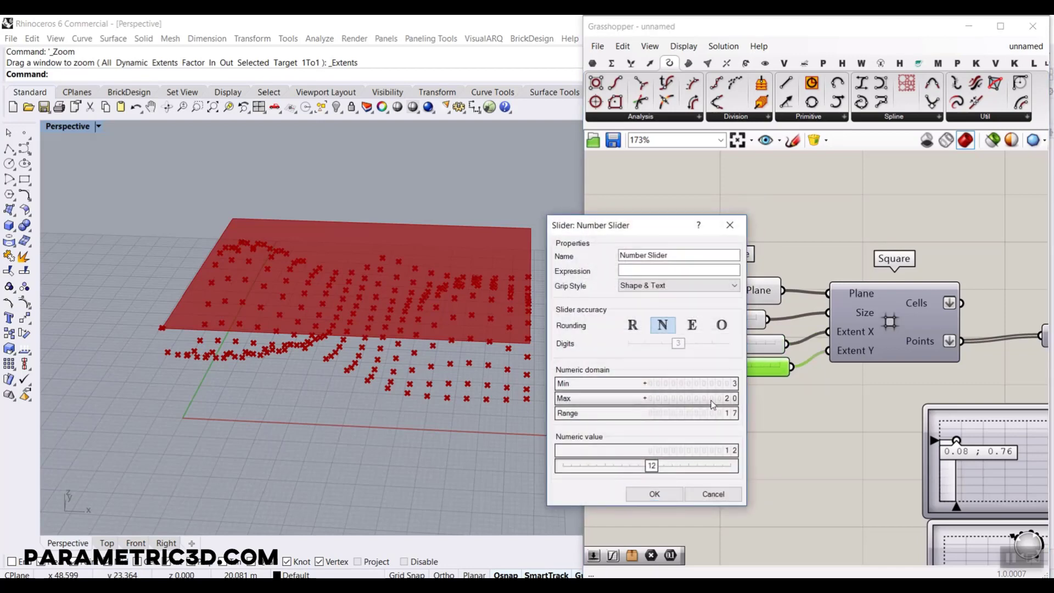
type("50")
key("Return")
key("Return")
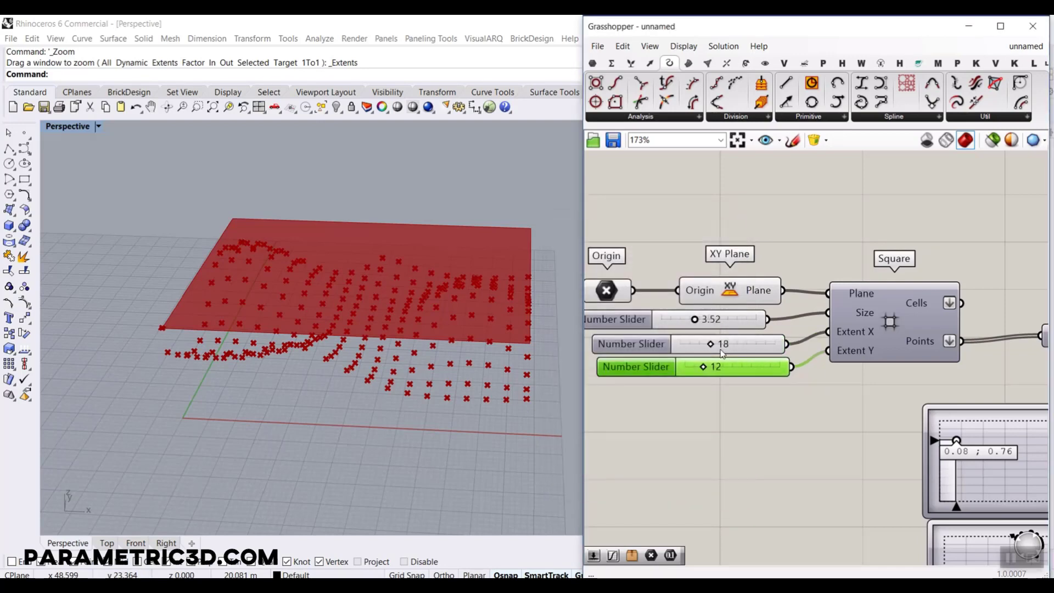
Enlarge the Square grid by setting Extent X to 33 and Extent Y to 31.
left_click_drag(713, 345, 741, 366)
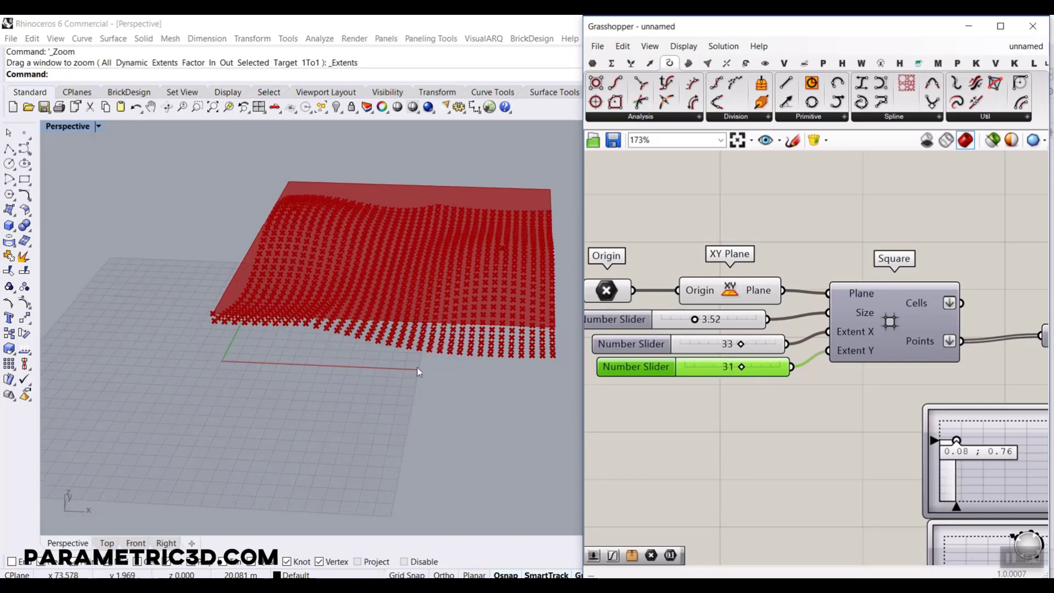
right_click_drag(419, 369, 423, 341)
scroll(423, 341, "up", 4)
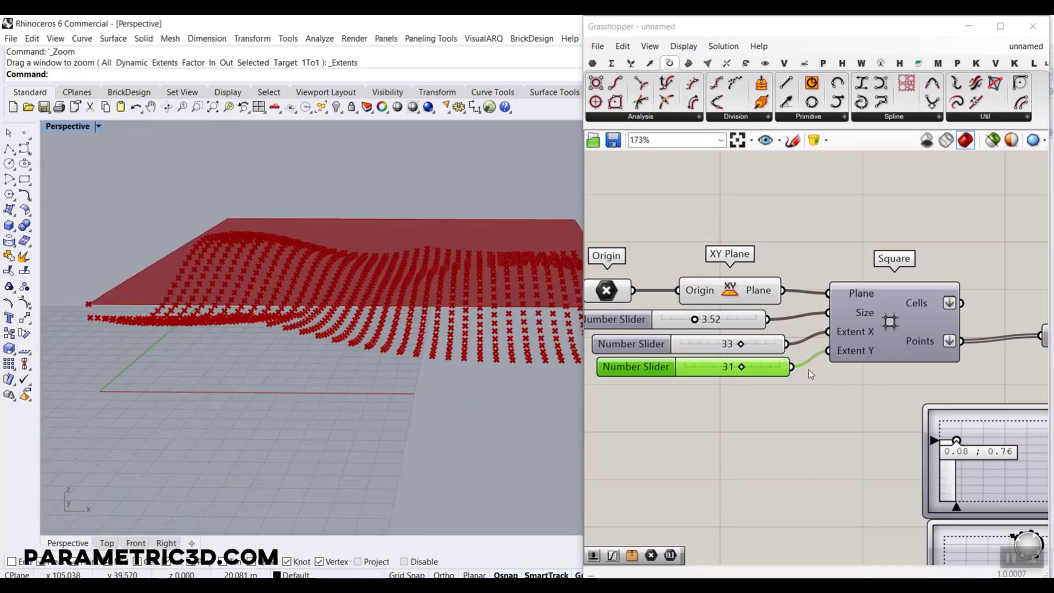
Extend the upper limit of the second Remap+'s Max slider and set the slider to 23.0.
right_click_drag(896, 357, 674, 295)
scroll(760, 327, "down", 6)
scroll(721, 365, "up", 7)
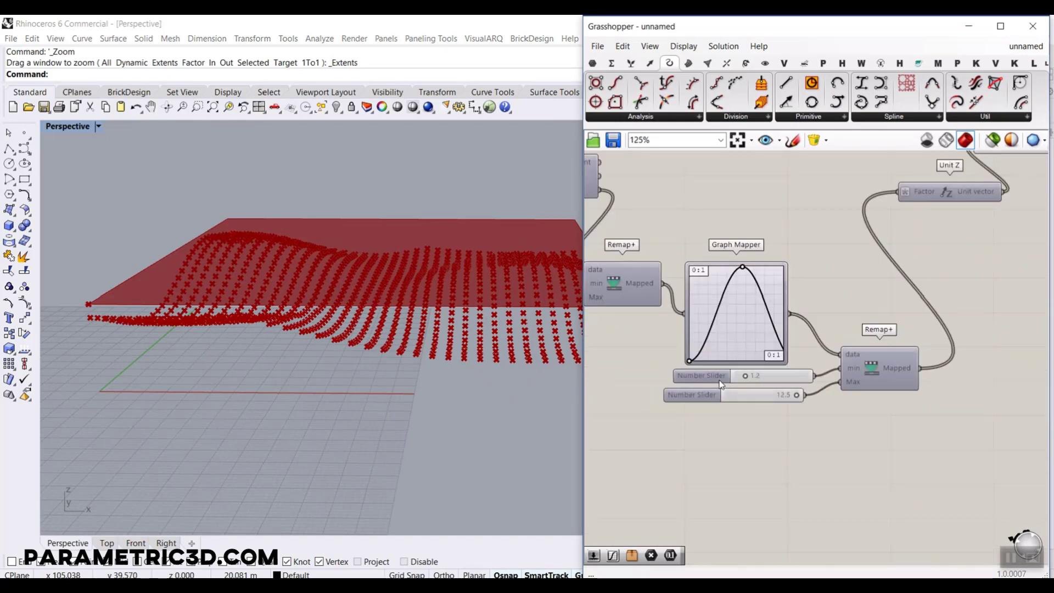
left_click(690, 404)
double_click(689, 404)
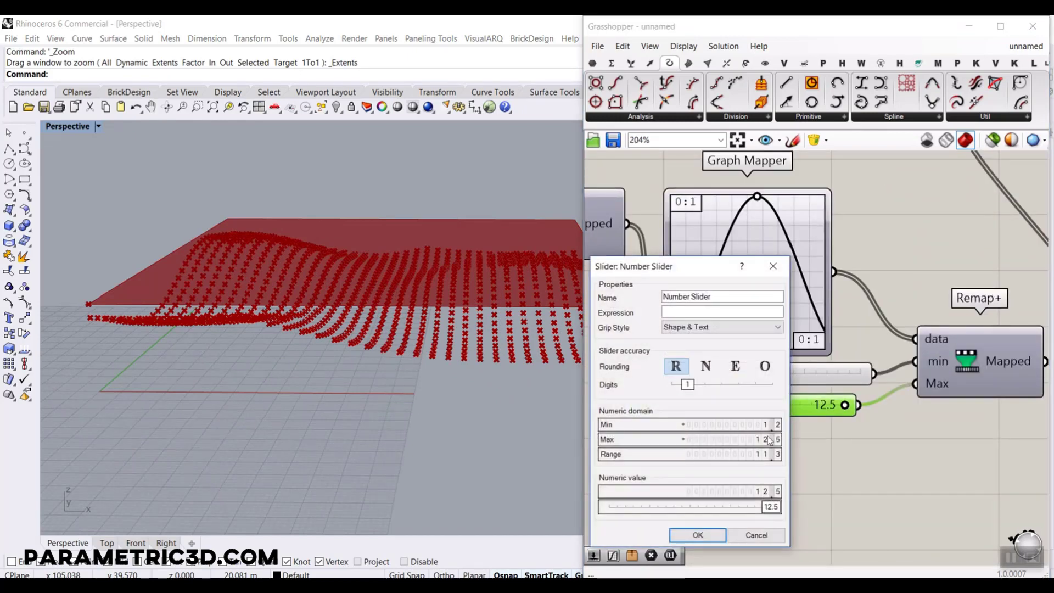
mouse_move(764, 440)
left_mouse_down()
mouse_move(759, 423)
mouse_move(815, 408)
left_mouse_up()
left_click(697, 536)
right_click_drag(450, 330, 464, 310)
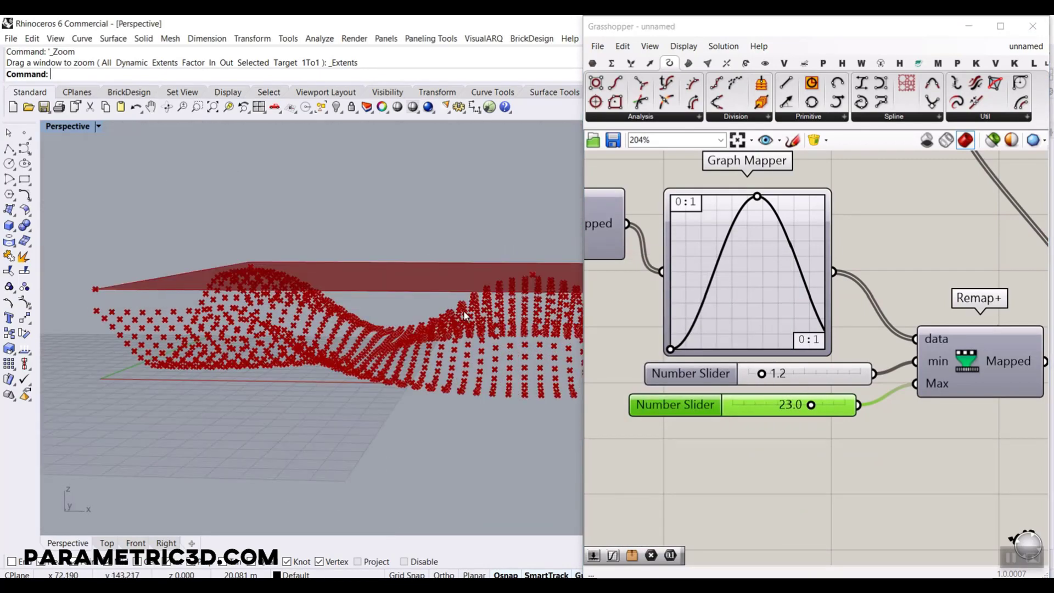
Swap the second Remap+'s slider values so that 23.0 feeds min and 1.2 feeds Max.
right_click_drag(864, 307, 829, 288)
scroll(828, 291, "down", 4)
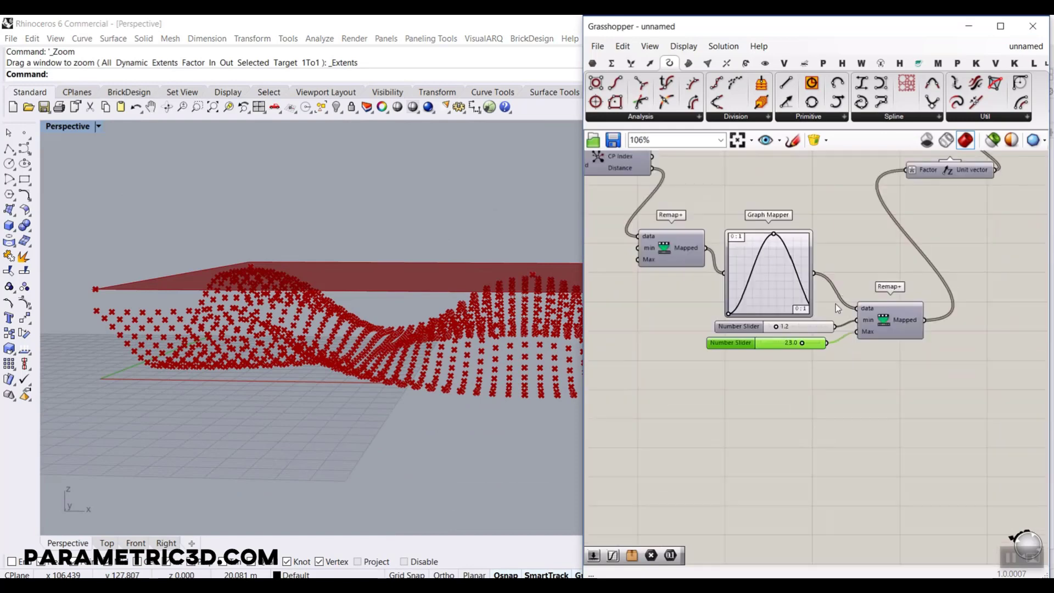
scroll(815, 305, "up", 4)
left_click_drag(814, 347, 887, 330)
left_click_drag(848, 405, 887, 353)
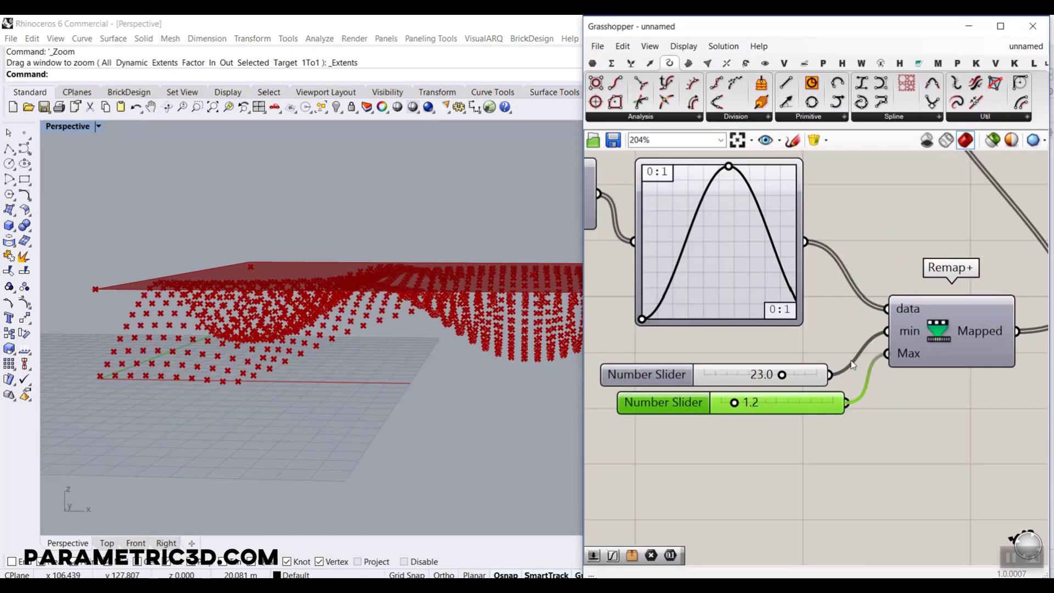
right_click_drag(384, 329, 369, 293)
Relocate the first attractor point on the surface with the upper MD Slider.
right_click_drag(851, 325, 928, 319)
scroll(929, 318, "down", 5)
scroll(717, 236, "up", 6)
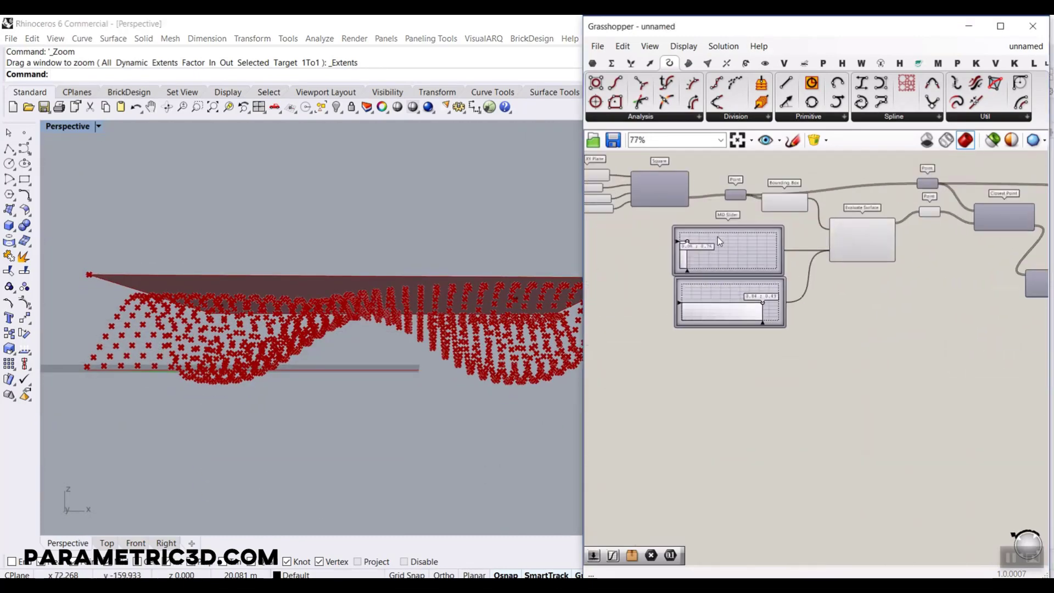
left_click_drag(654, 231, 668, 262)
scroll(755, 249, "down", 6)
Shift the sine curve's peak in the Graph Mapper toward higher input values.
right_click_drag(877, 303, 602, 300)
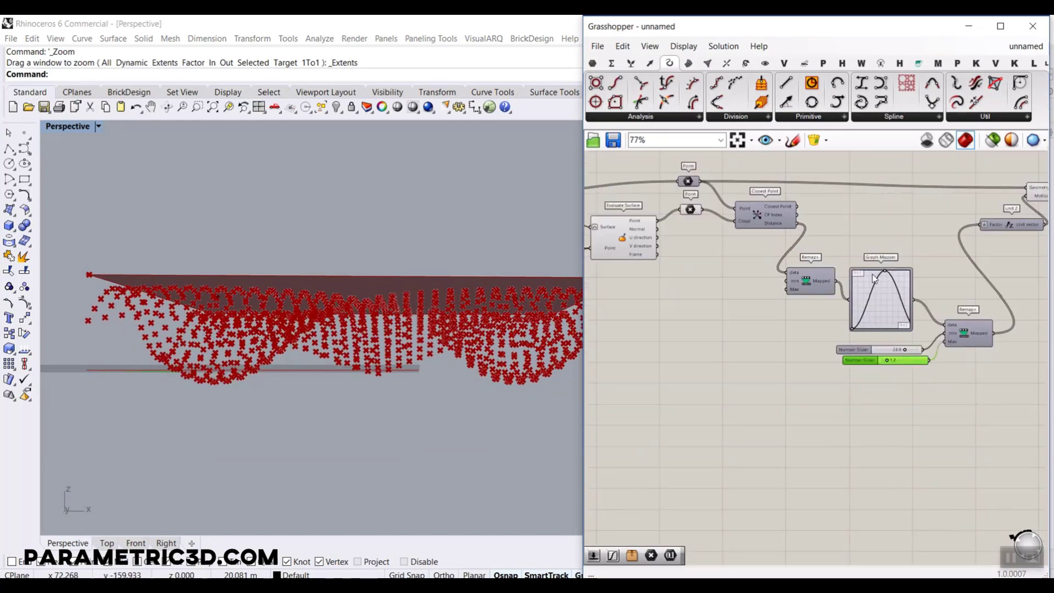
scroll(875, 273, "up", 5)
mouse_move(903, 266)
left_mouse_down()
mouse_move(869, 266)
mouse_move(918, 265)
left_mouse_up()
scroll(309, 310, "down", 6)
scroll(309, 314, "up", 8)
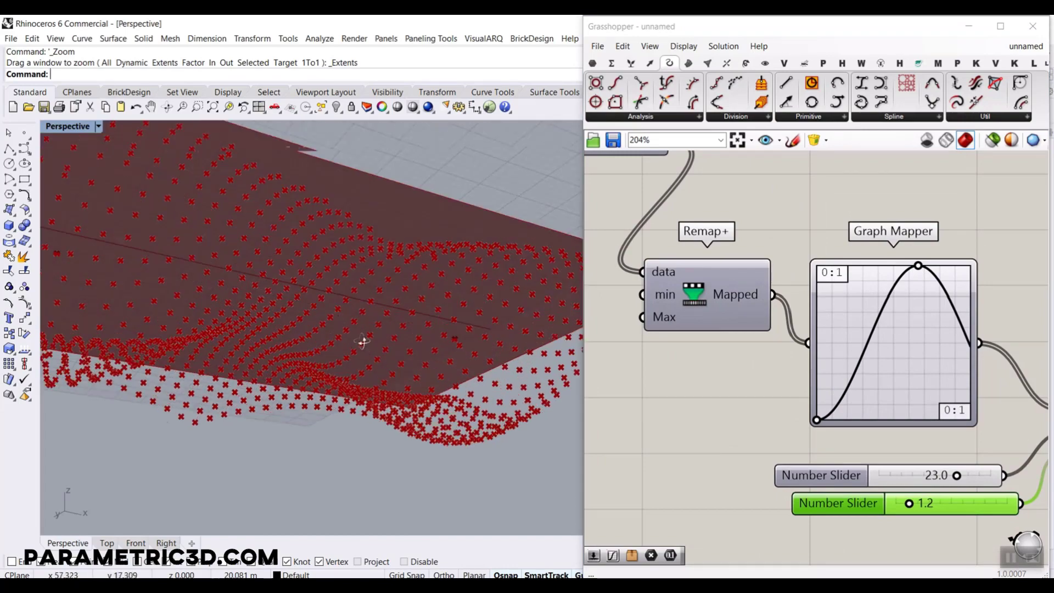
Move the second Remap+ and its two sliders away from the Graph Mapper to make room between them.
right_click_drag(820, 338, 571, 283)
scroll(669, 271, "down", 4)
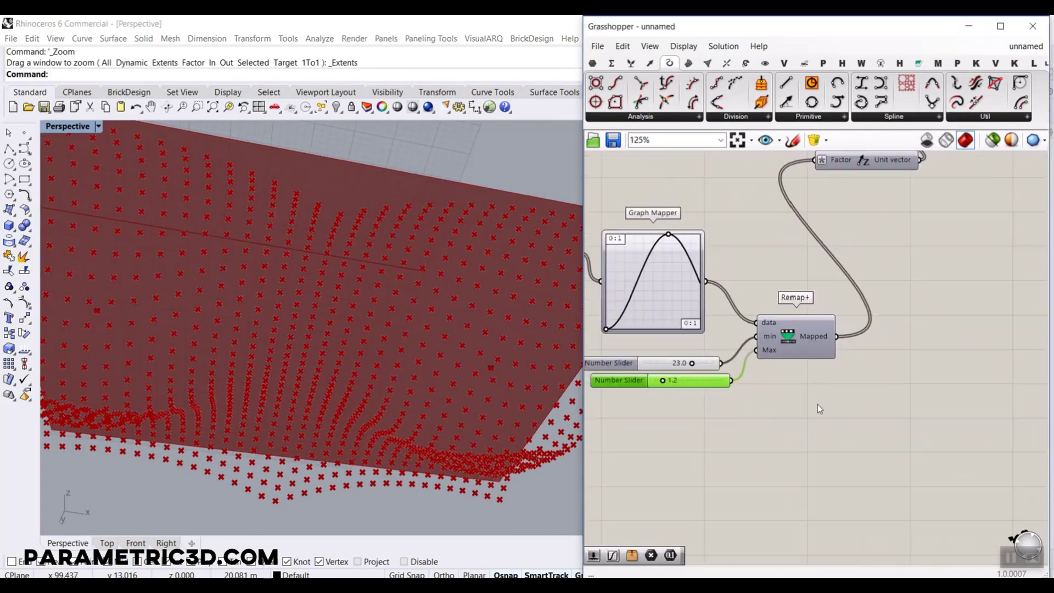
left_click_drag(818, 404, 694, 343)
left_click_drag(802, 346, 881, 377)
left_click(733, 259)
Duplicate the Graph Mapper, place the copy after the original, and connect its output to the second Remap+'s data input.
left_click(684, 283)
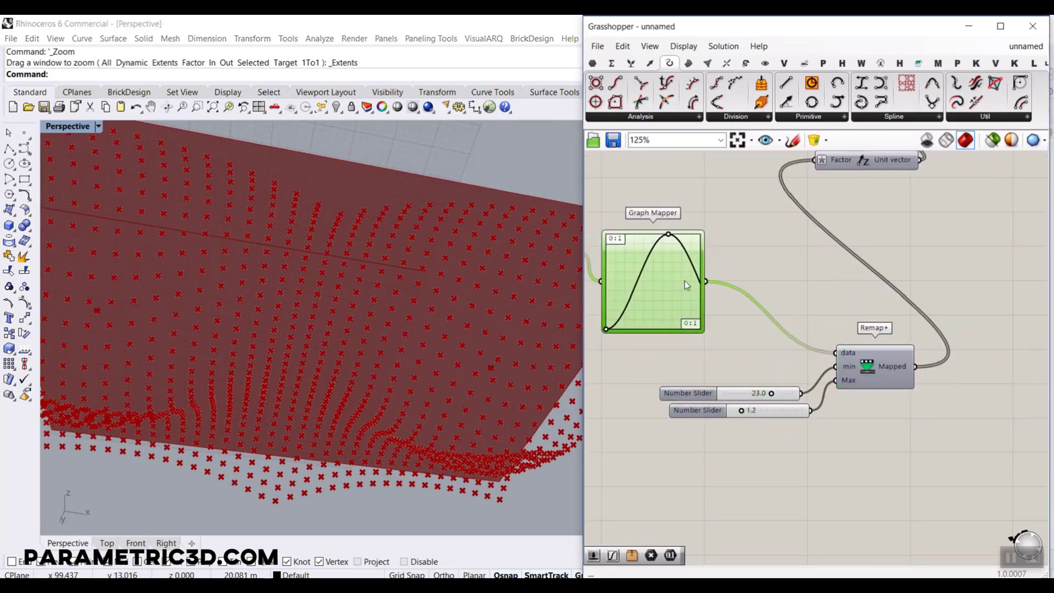
key("ctrl+c")
key("ctrl+v")
left_click_drag(683, 301, 792, 299)
scroll(703, 283, "up", 2)
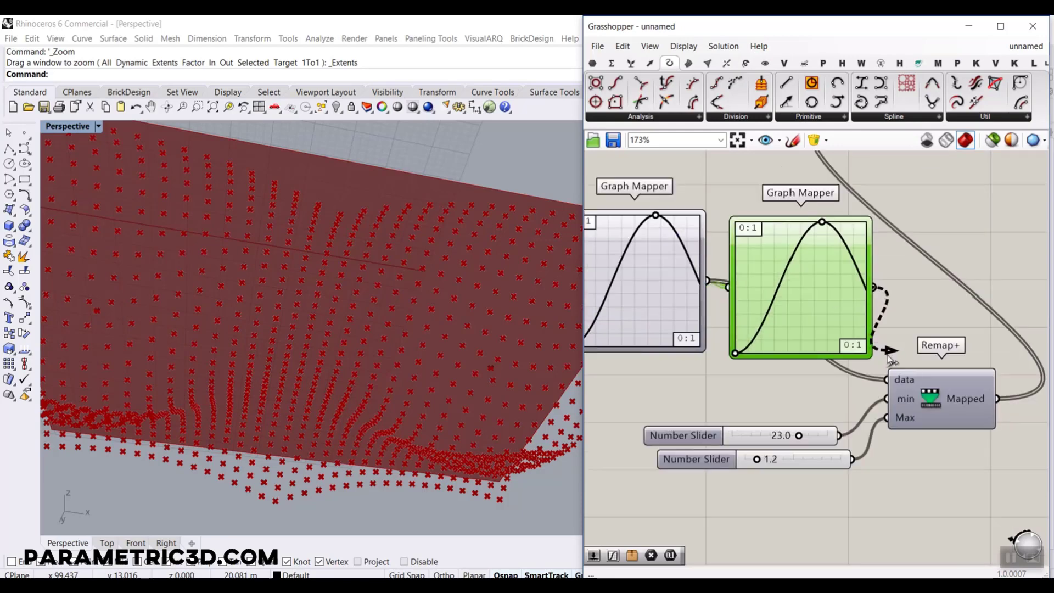
left_click_drag(887, 358, 888, 379)
scroll(827, 331, "down", 3)
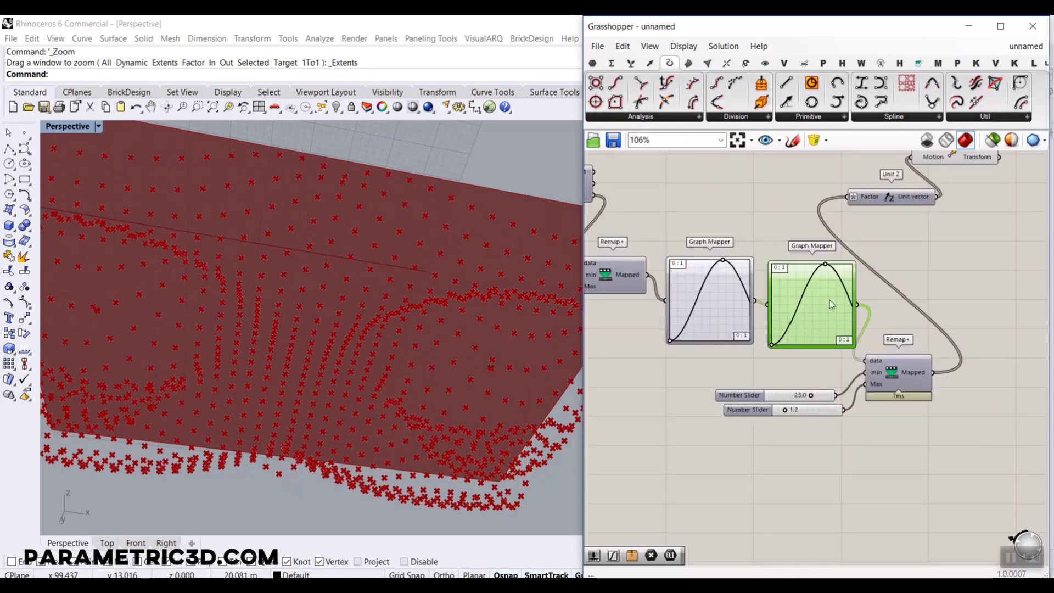
Change the copied Graph Mapper's graph type to Bezier and shape its handles into an S-curve.
right_click(799, 308)
mouse_move(848, 466)
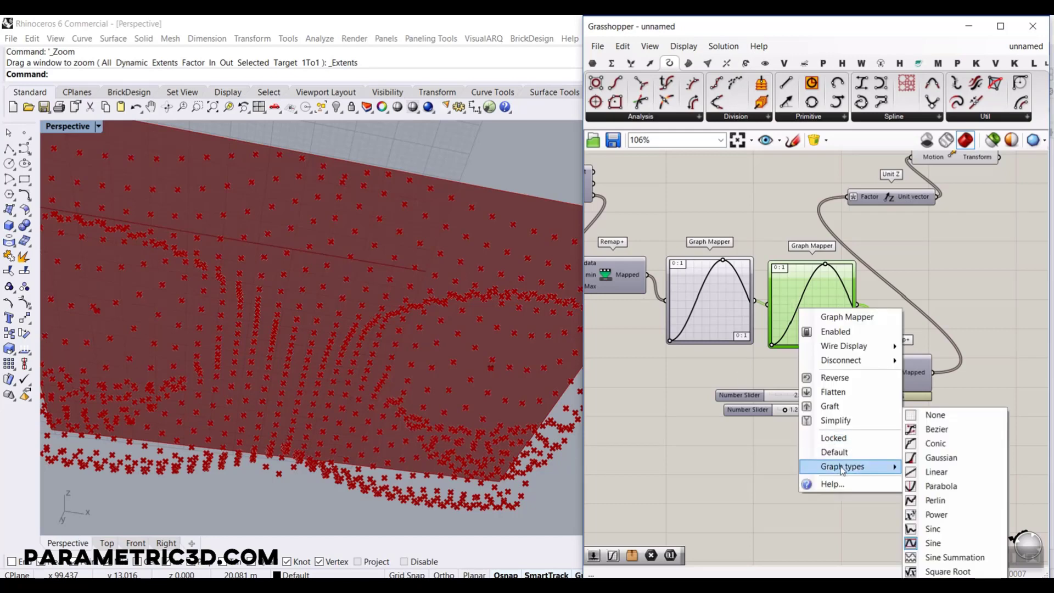
left_click(935, 472)
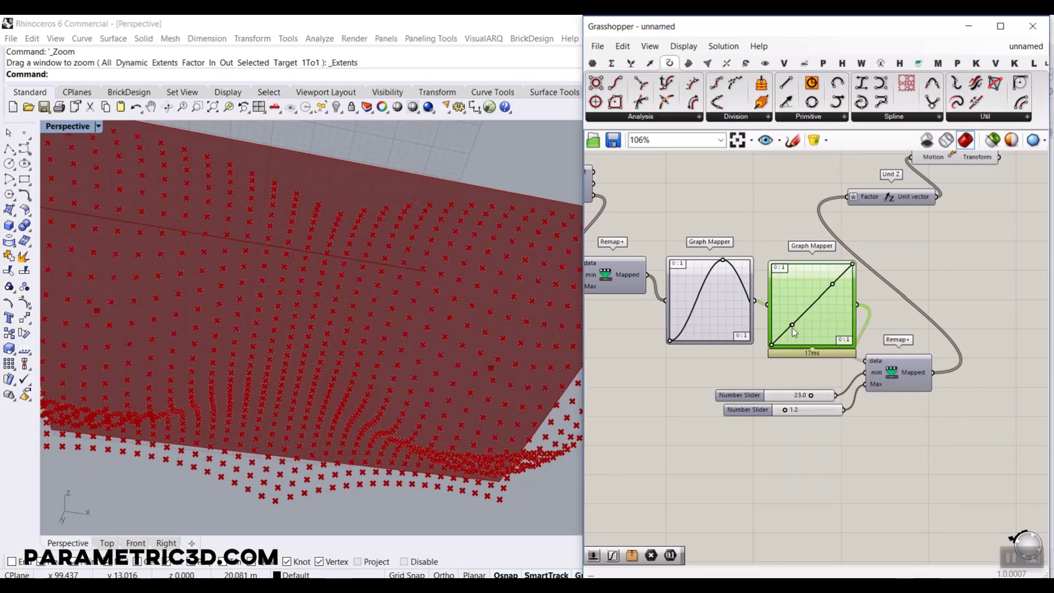
left_click_drag(792, 326, 844, 344)
left_click_drag(833, 283, 810, 264)
scroll(433, 278, "down", 6)
right_click_drag(433, 278, 399, 345)
Reshape the copied Graph Mapper's Bezier curve so it rises steeply at first and flattens toward the end.
left_click_drag(844, 343, 761, 289)
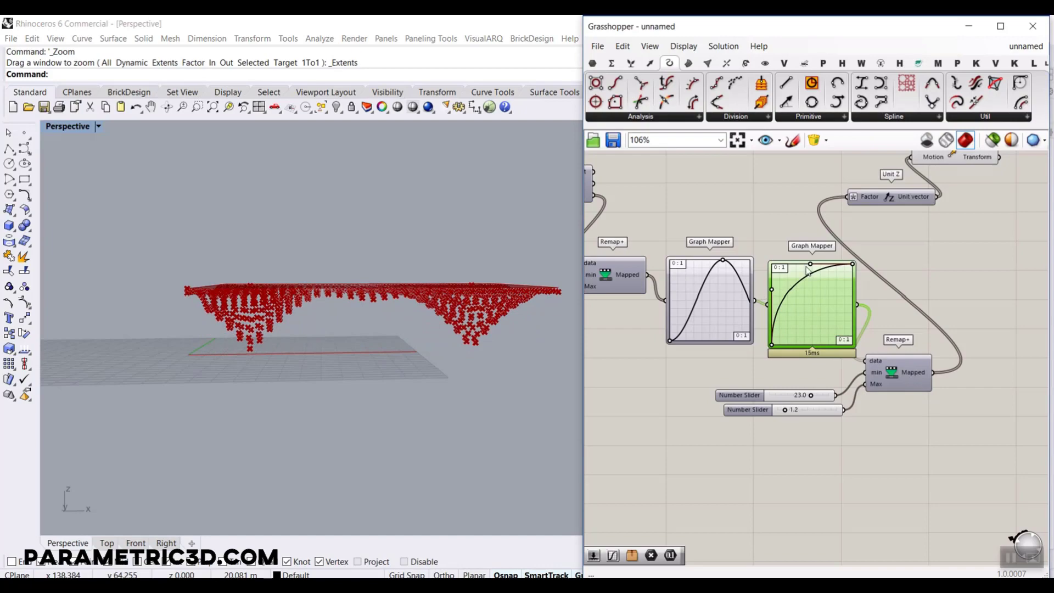
left_click_drag(809, 264, 790, 264)
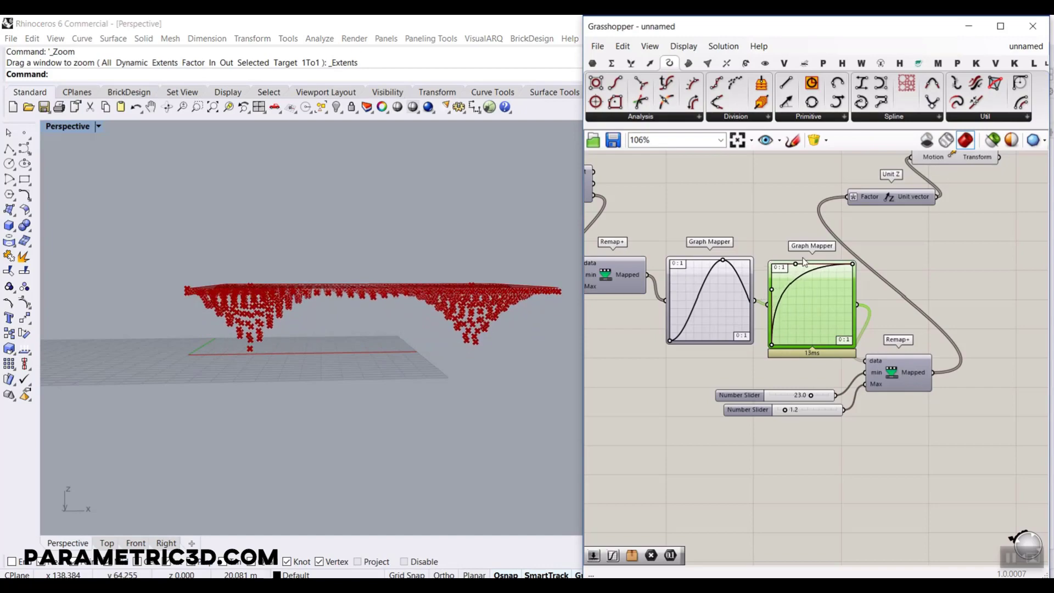
right_click_drag(406, 307, 301, 367)
scroll(258, 313, "up", 5)
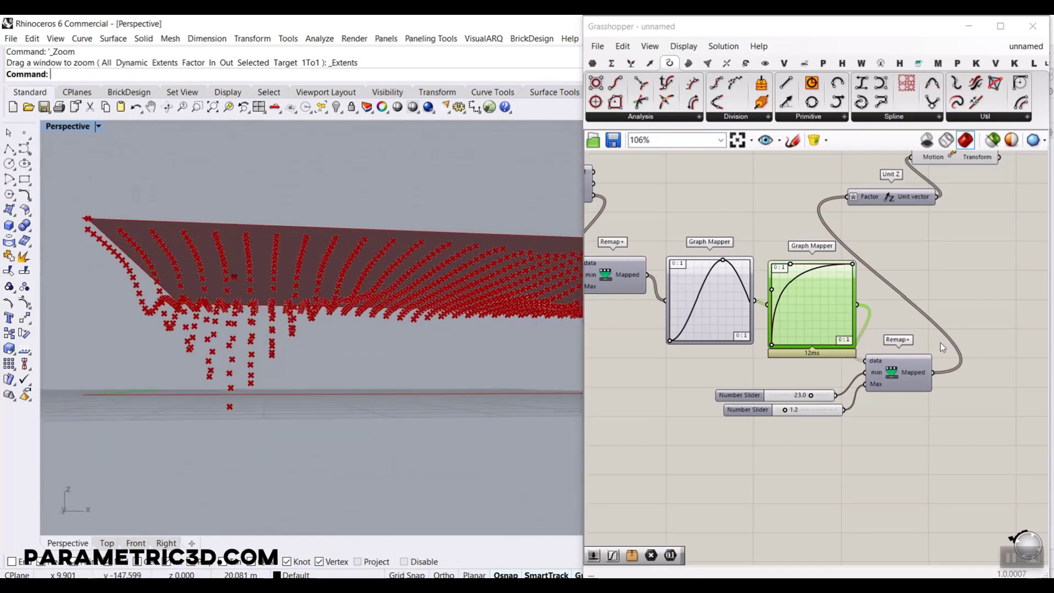
Set the copied Graph Mapper's graph type to None.
right_click(792, 309)
mouse_move(866, 469)
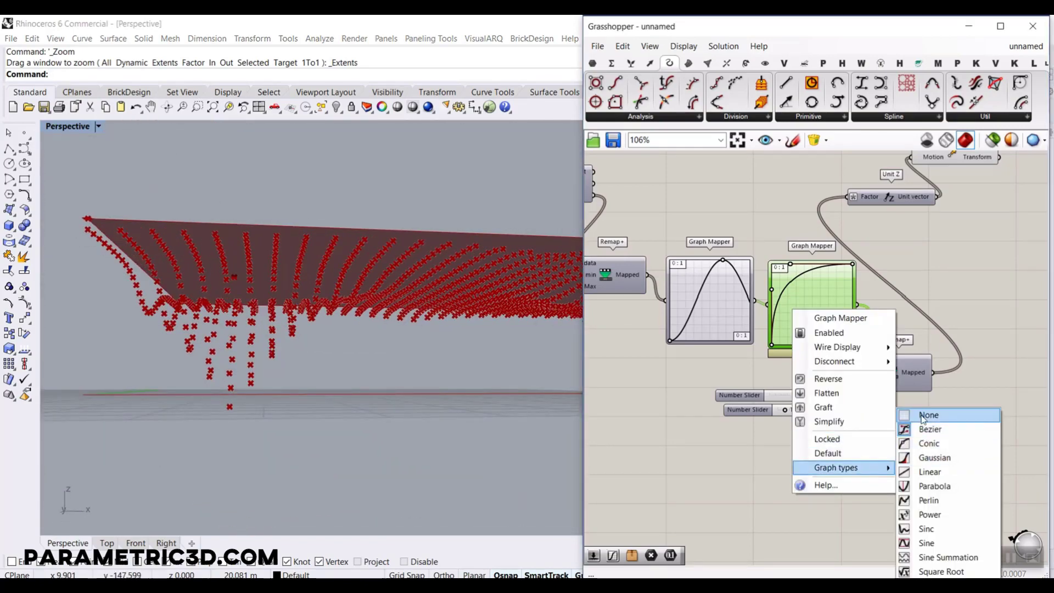
left_click(921, 415)
scroll(443, 278, "down", 7)
right_click_drag(443, 278, 461, 356)
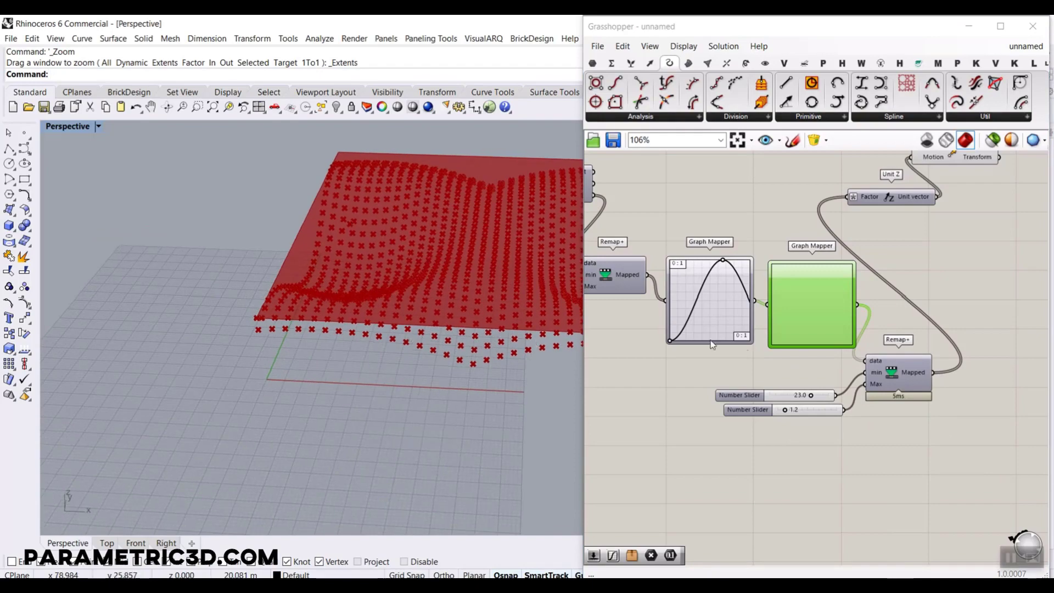
right_click_drag(213, 326, 444, 275)
Select the Move component to inspect its lowered points highlighted in the viewport.
right_click_drag(848, 307, 719, 344)
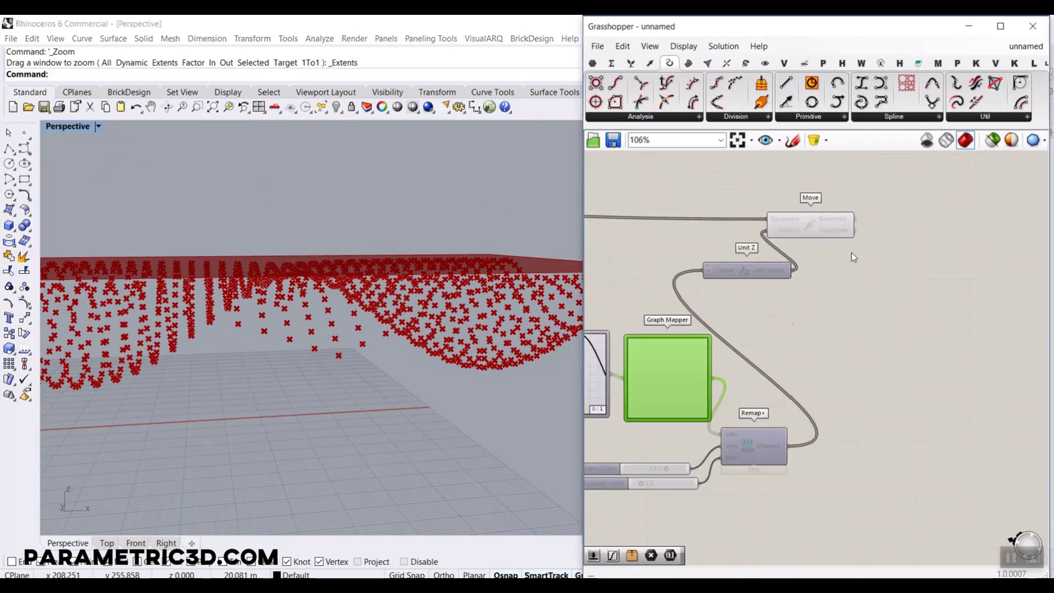
left_click(793, 237)
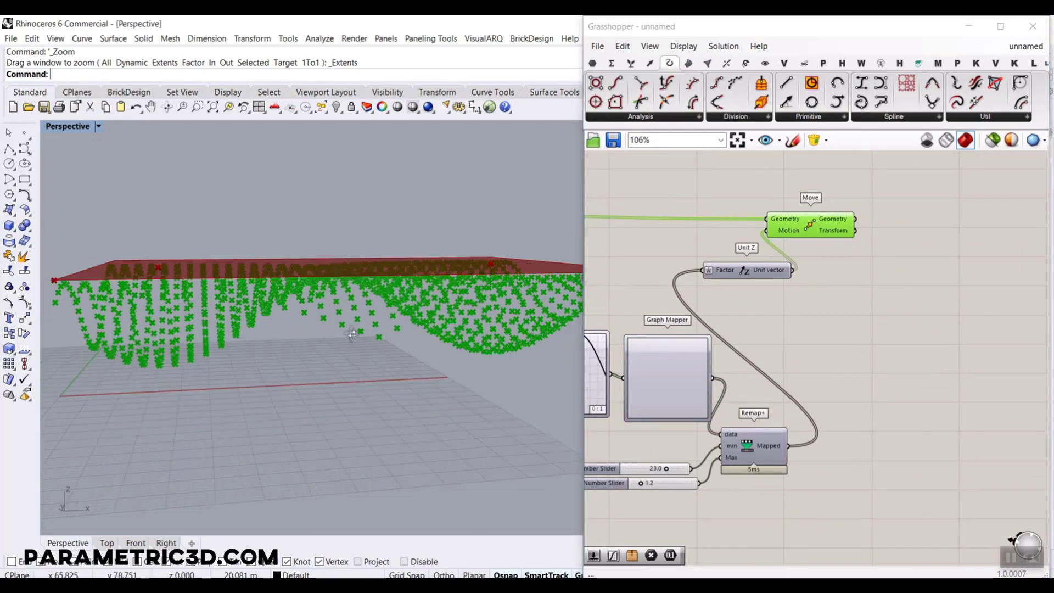
right_click_drag(351, 307, 218, 291)
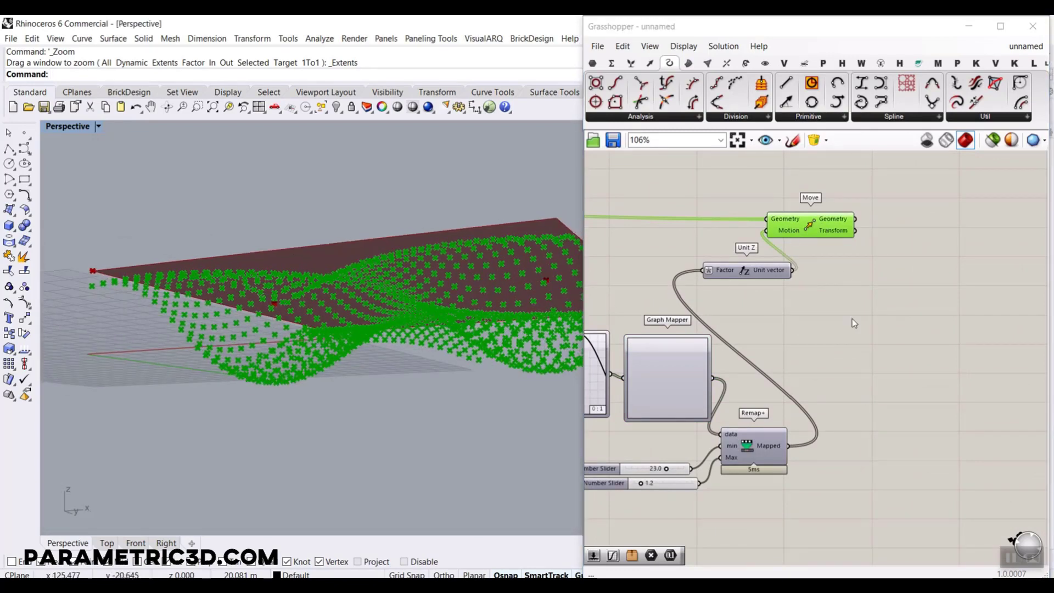
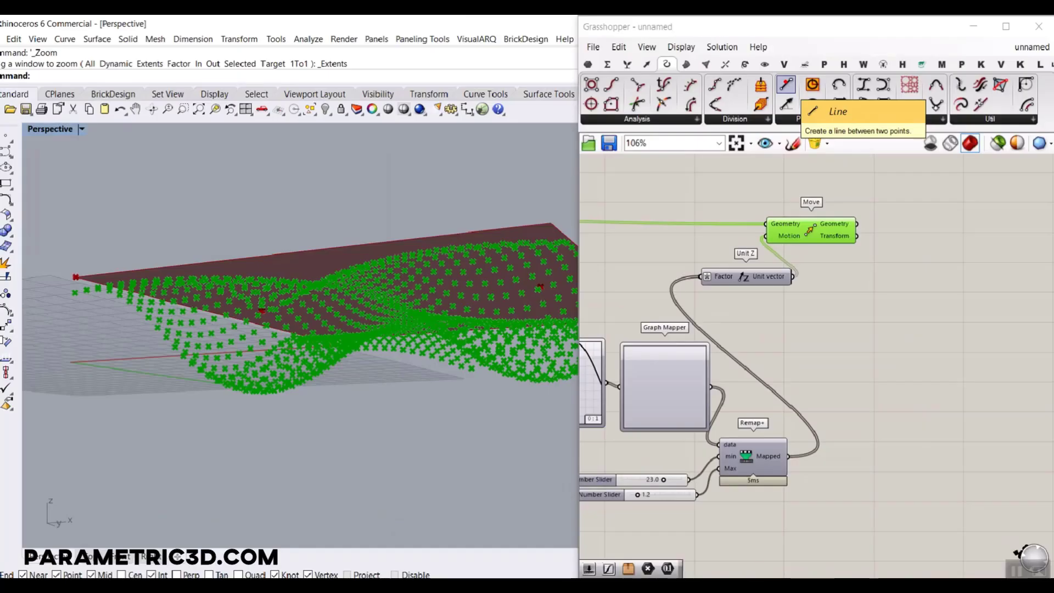
Add a Line component above the wire leading to Move.
scroll(972, 226, "down", 5)
scroll(972, 226, "down", 3)
scroll(870, 203, "up", 5)
left_click(896, 228)
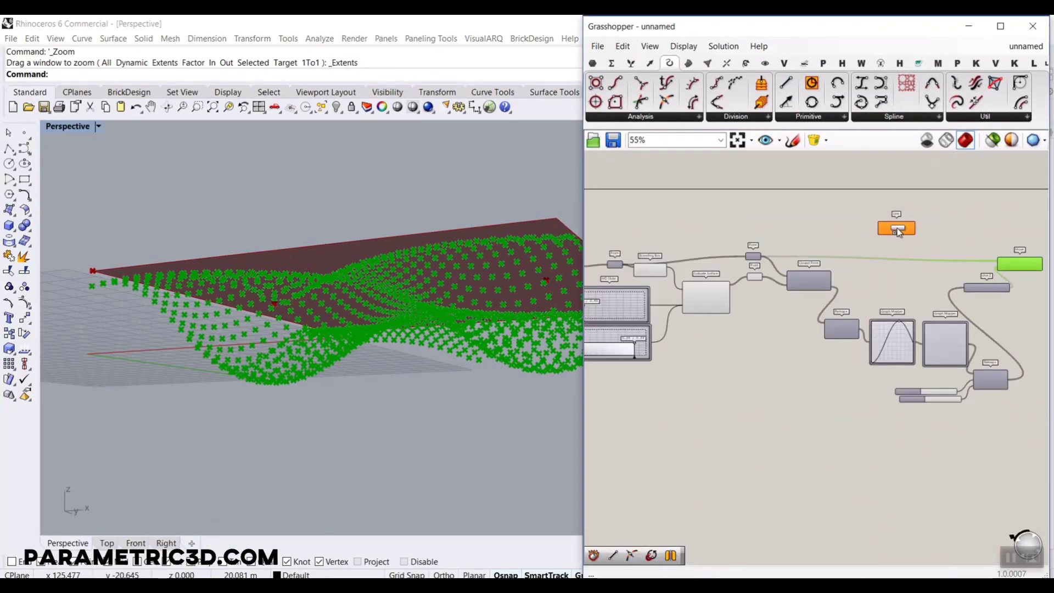
Turn on the preview of the Point container that holds the grid points and select it.
scroll(662, 261, "up", 3)
right_click_drag(900, 266, 842, 261)
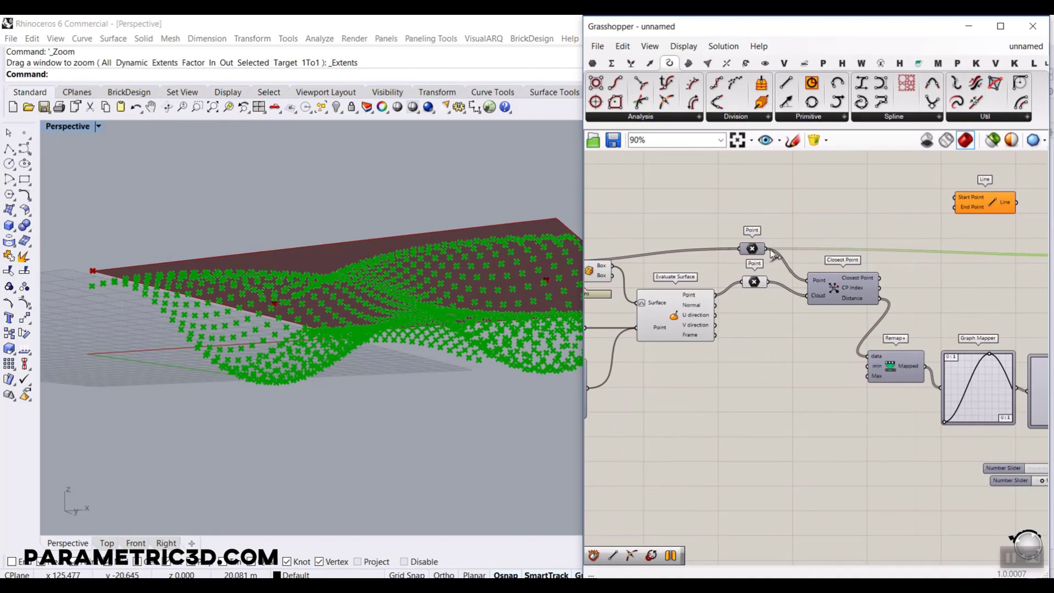
right_click(750, 248)
left_click(771, 267)
left_click(752, 249)
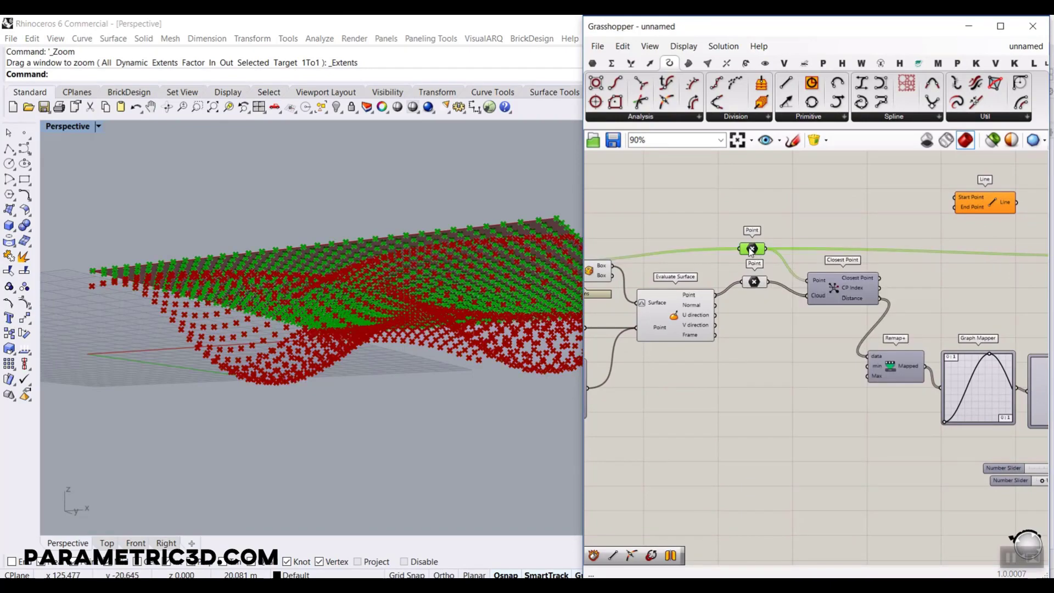
Connect the grid points' Point container to the Line's Start Point and the Move's Geometry to its End Point.
right_click_drag(483, 263, 516, 251)
scroll(810, 263, "up", 3)
left_click_drag(737, 241, 972, 252)
scroll(741, 252, "down", 3)
scroll(857, 214, "up", 2)
scroll(877, 225, "up", 3)
scroll(848, 251, "down", 6)
scroll(1004, 269, "up", 8)
scroll(851, 265, "down", 10)
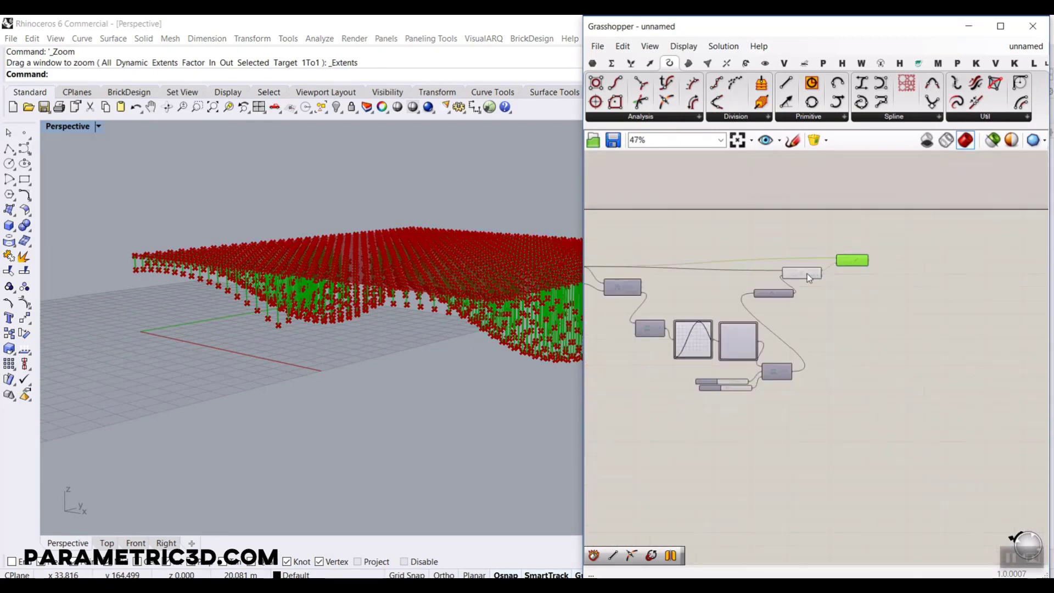
Turn off the preview of all components in the definition.
left_click_drag(881, 254, 653, 354)
right_click(713, 240)
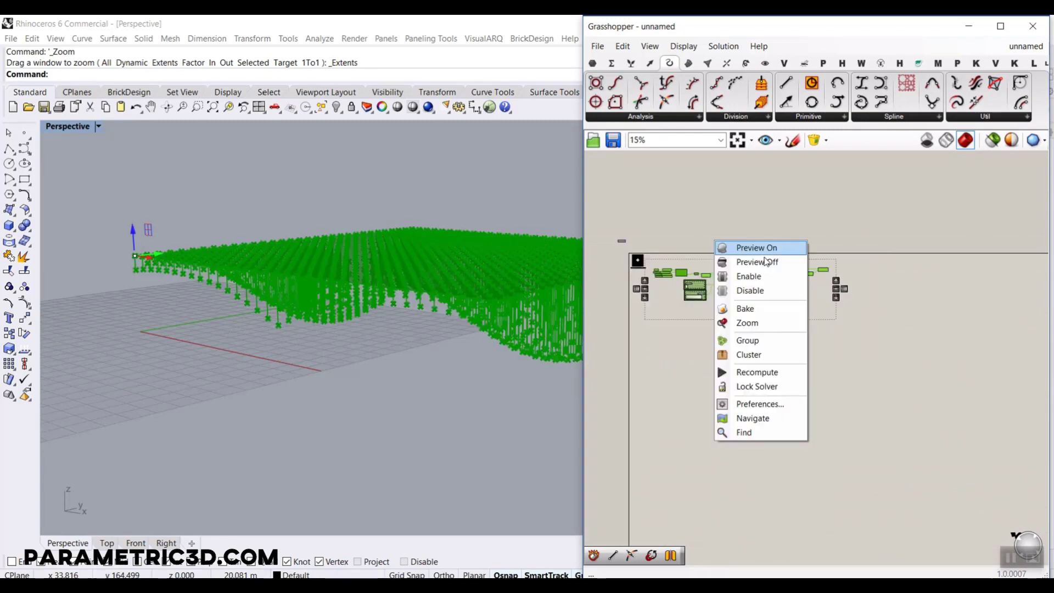
left_click(776, 252)
left_click(864, 304)
Turn the preview of the Line component back on.
scroll(784, 252, "up", 10)
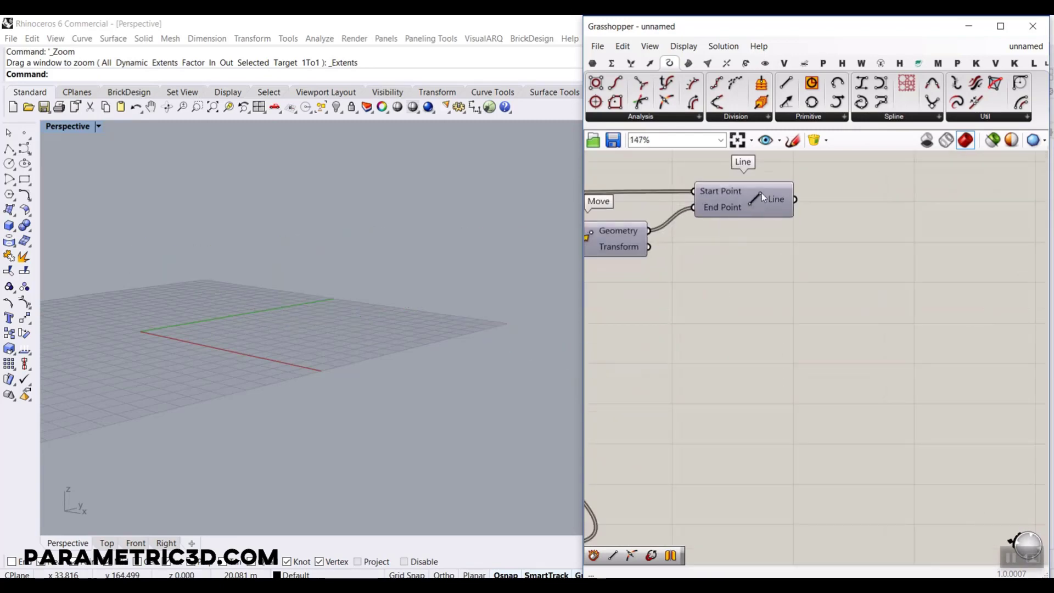
right_click(761, 191)
left_click(797, 216)
Turn on the preview of the Bounding Box component so the ceiling plane displays above the hanging lines.
scroll(758, 258, "down", 3)
right_click_drag(731, 298, 844, 283)
scroll(844, 283, "down", 2)
scroll(642, 260, "up", 8)
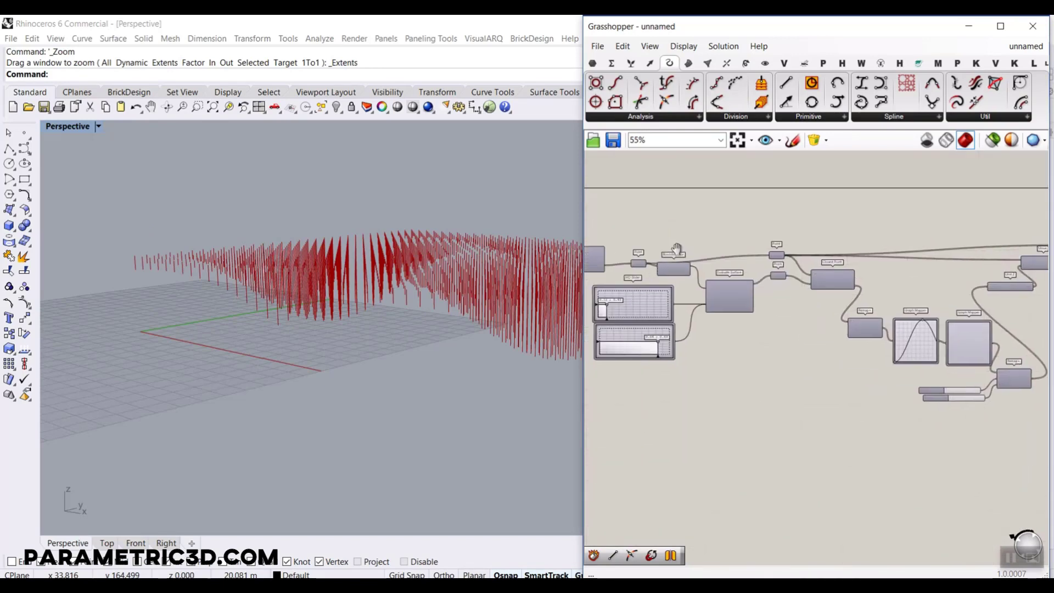
right_click(739, 311)
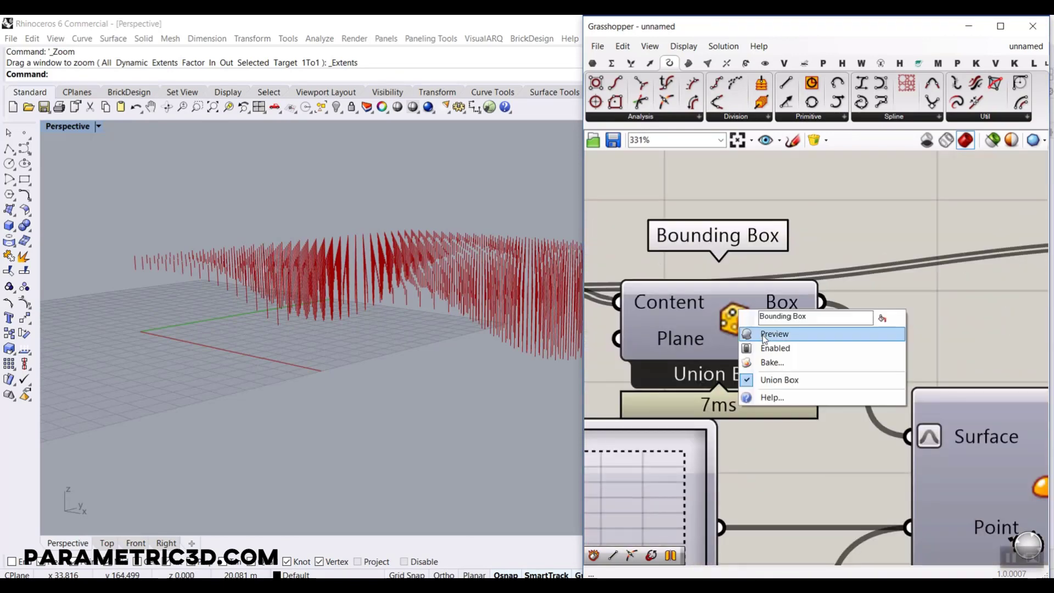
left_click(761, 333)
scroll(249, 247, "down", 3)
right_click_drag(250, 265, 229, 313)
scroll(229, 311, "up", 5)
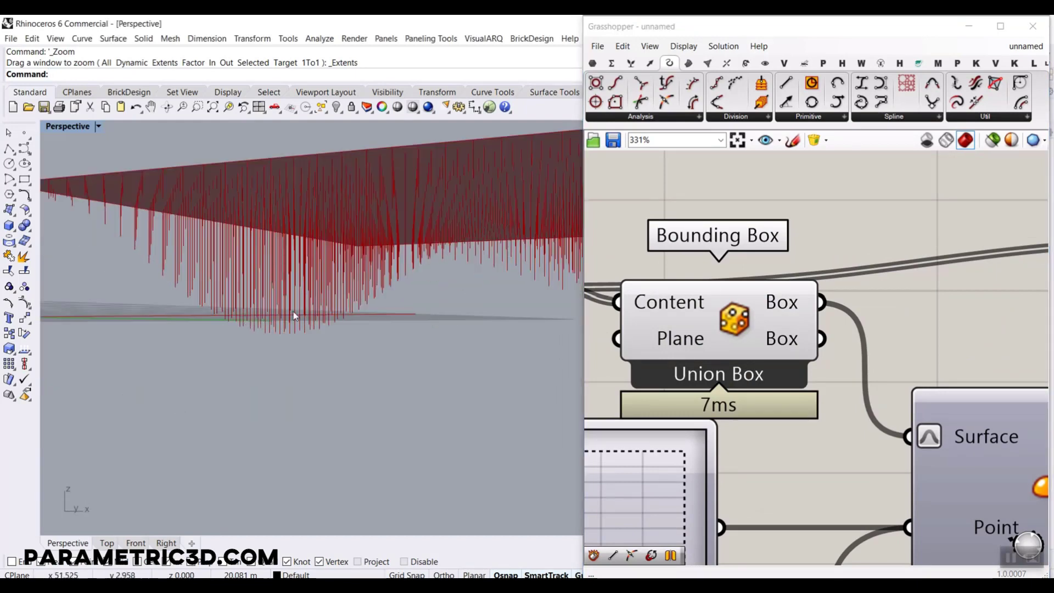
Add a Cloud Display component below Line and connect the Move's Geometry output to its Points input.
scroll(868, 278, "down", 5)
scroll(824, 256, "down", 5)
right_click_drag(932, 272, 777, 269)
scroll(952, 261, "down", 3)
scroll(873, 258, "up", 5)
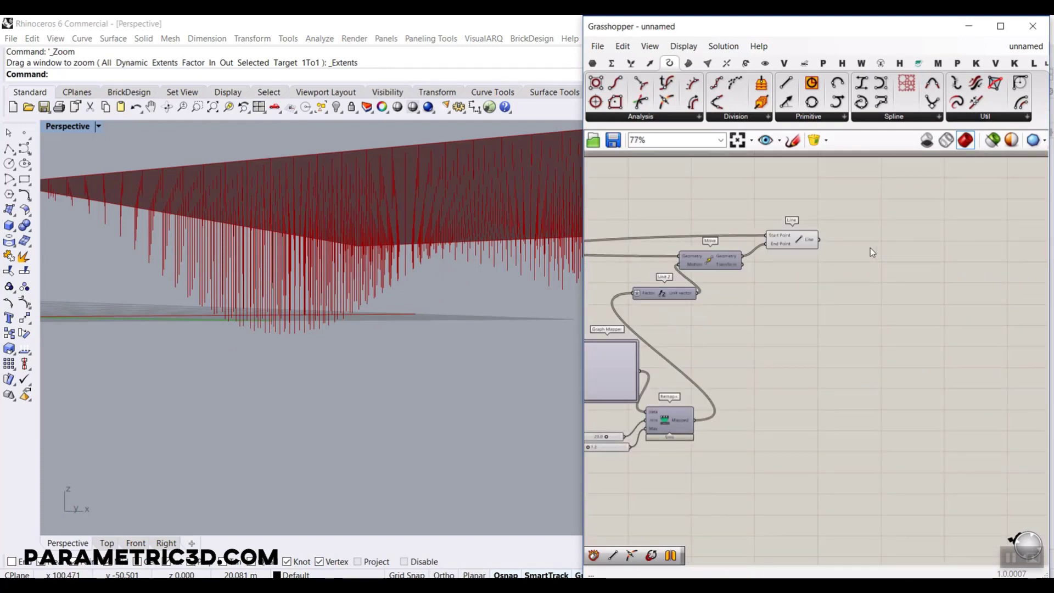
left_click(765, 63)
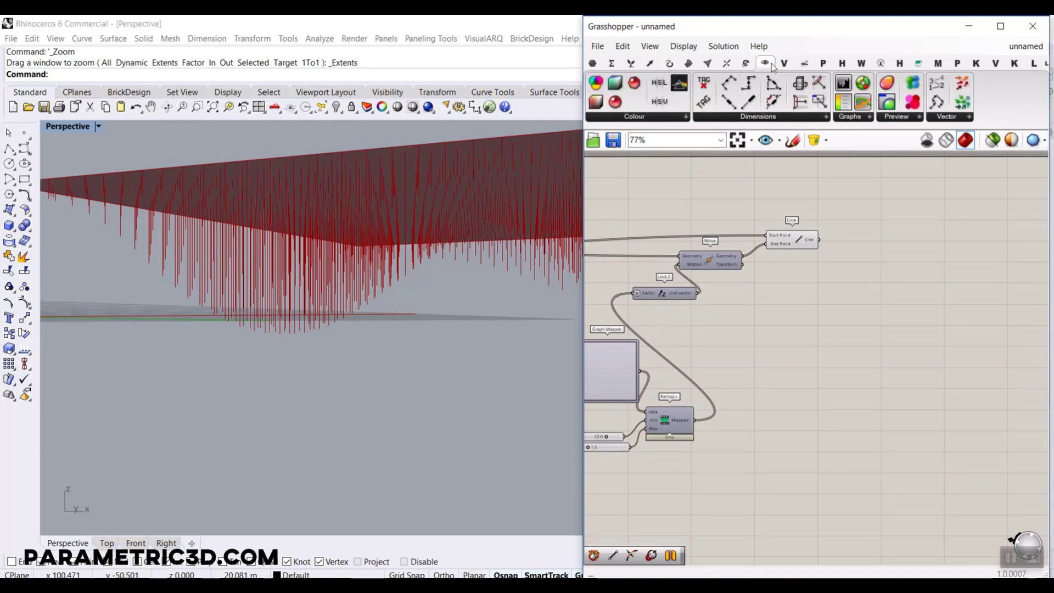
left_click(917, 117)
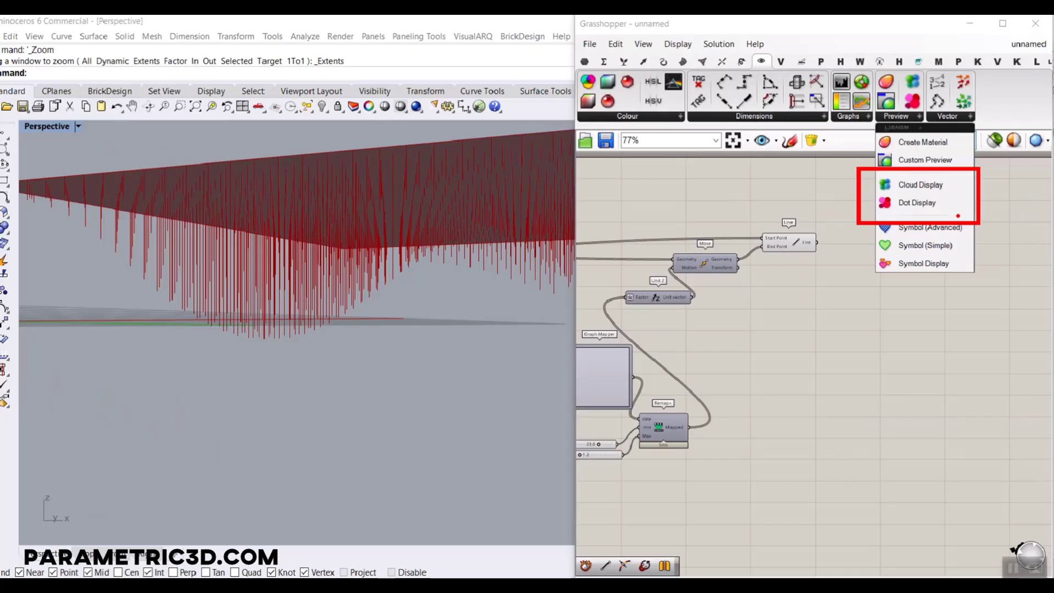
left_click(895, 117)
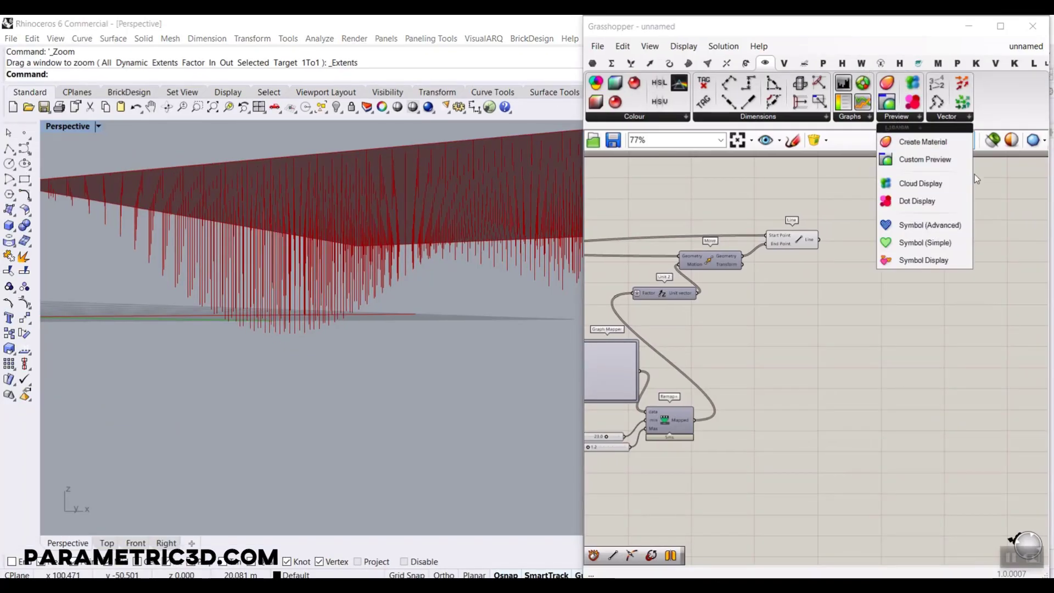
left_click_drag(947, 198, 956, 261)
left_click_drag(855, 288, 904, 307)
scroll(758, 274, "up", 4)
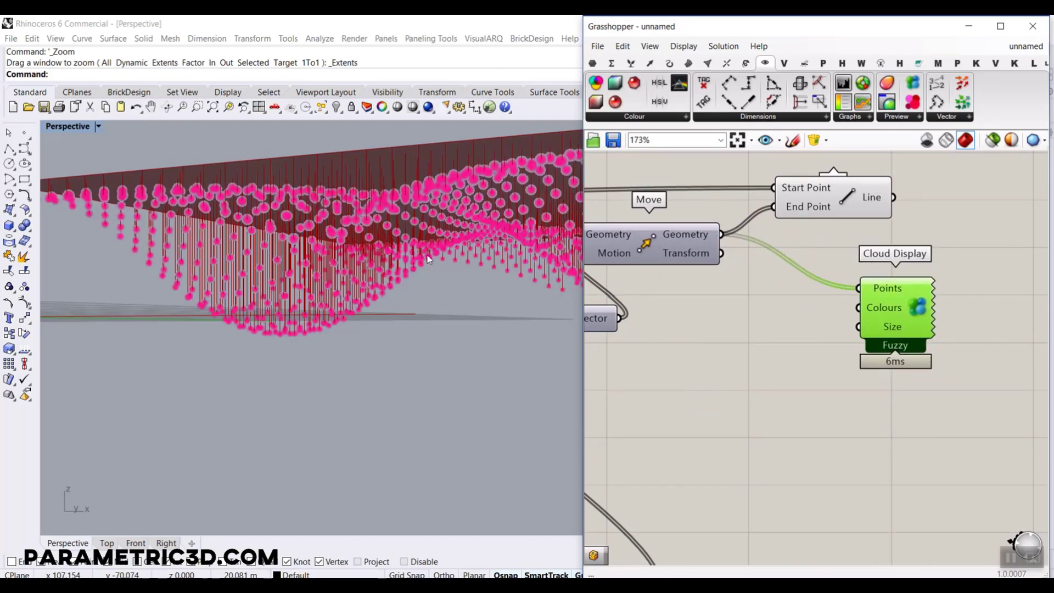
Set the Cloud Display's Colours input to a dark greyish colour in place of pink.
right_click_drag(307, 230, 330, 271)
scroll(330, 271, "up", 3)
left_click(758, 301)
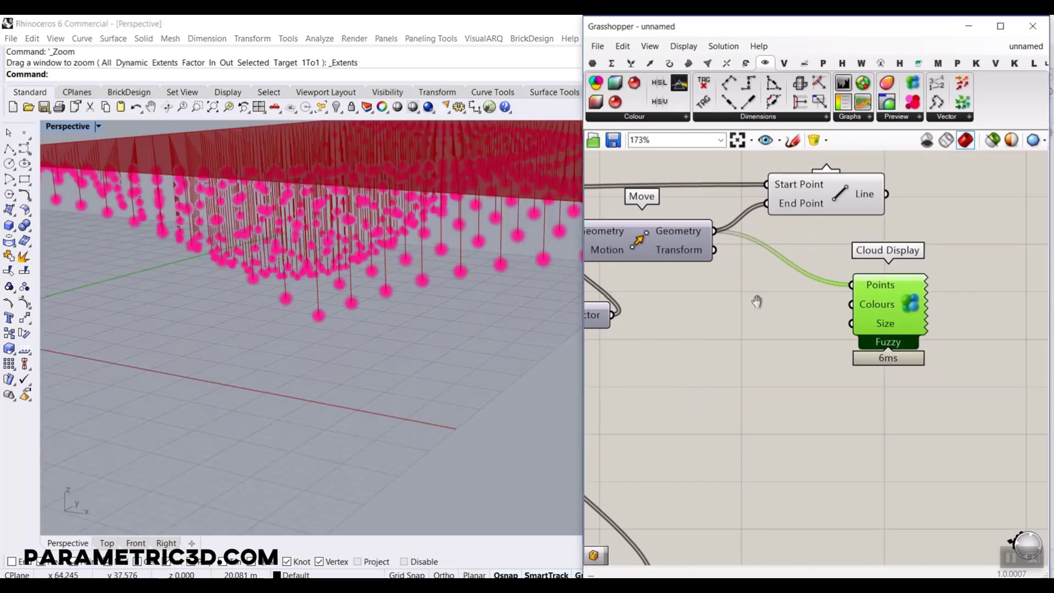
scroll(835, 297, "up", 3)
right_click(862, 284)
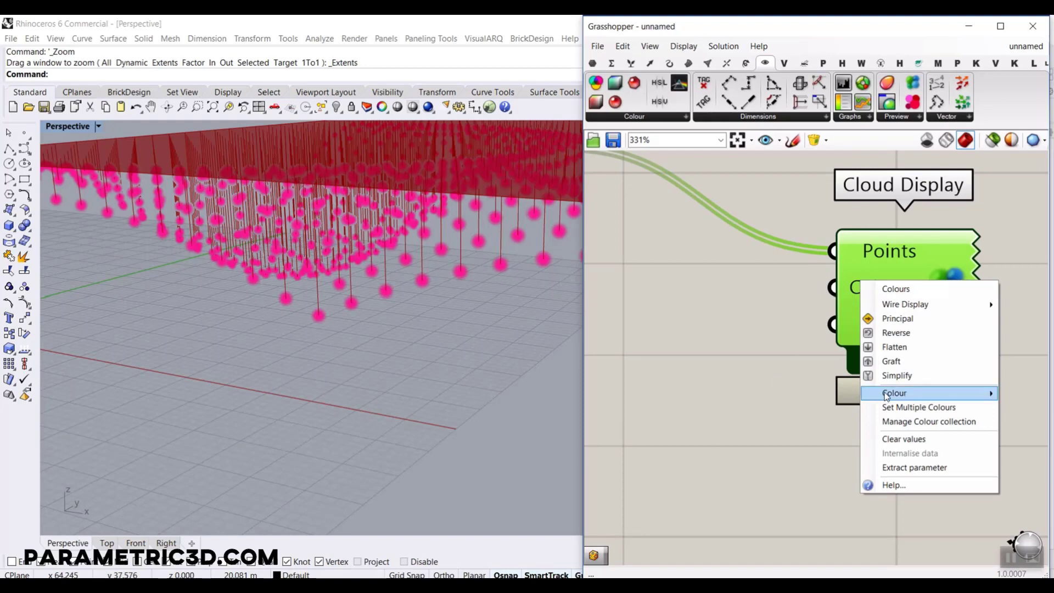
mouse_move(864, 393)
left_click(775, 451)
left_click_drag(775, 451, 731, 474)
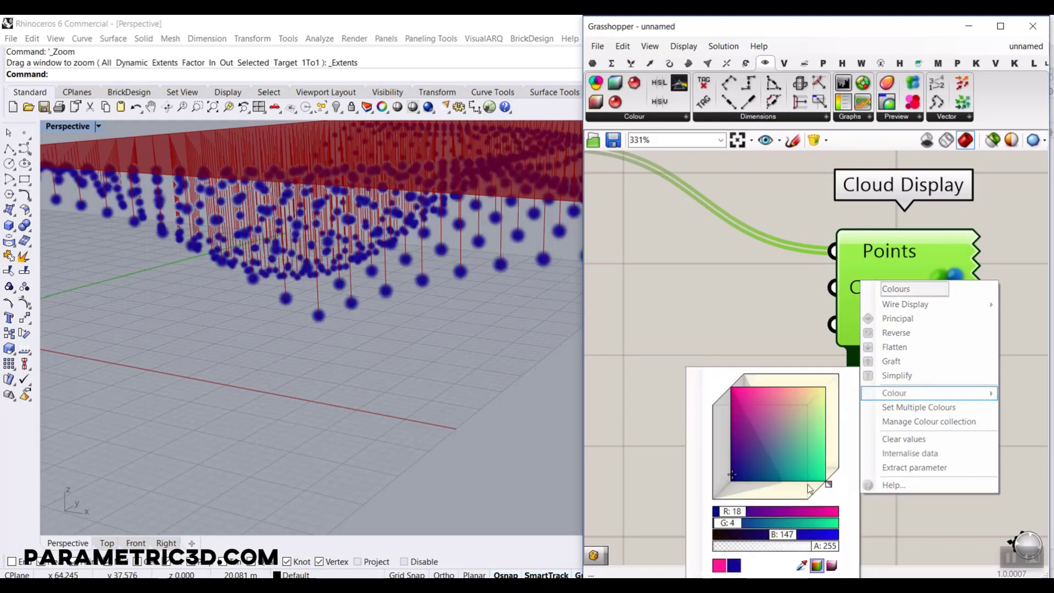
left_click_drag(827, 486, 729, 455)
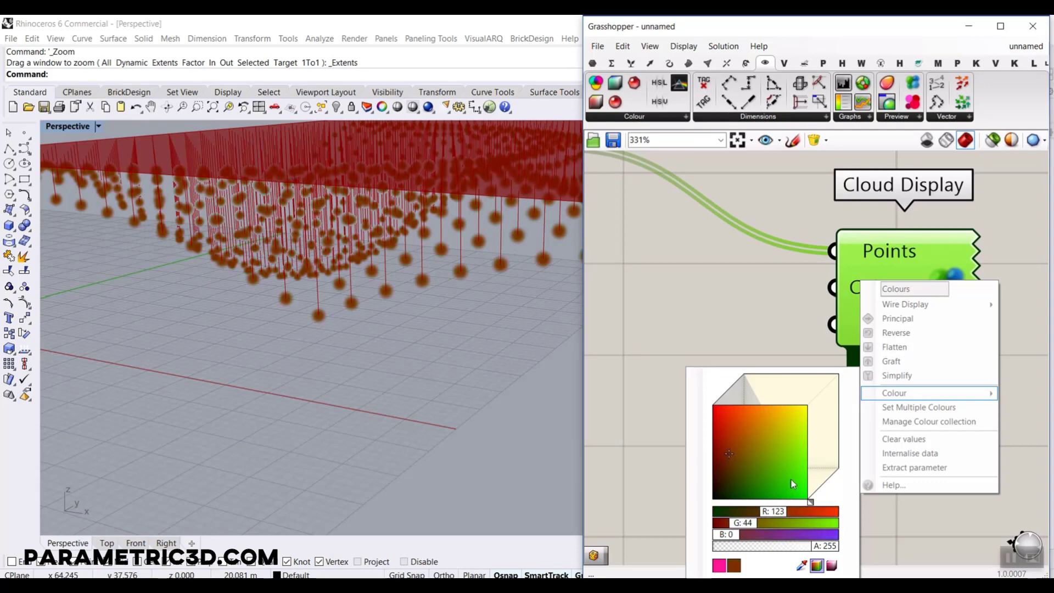
left_click_drag(811, 502, 822, 491)
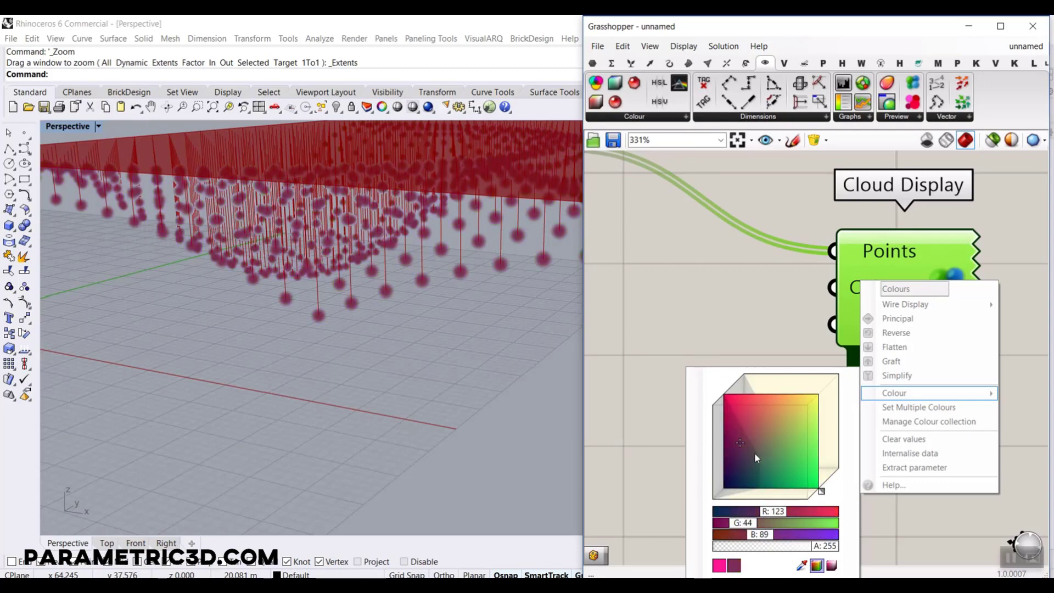
left_click(750, 460)
left_click(730, 254)
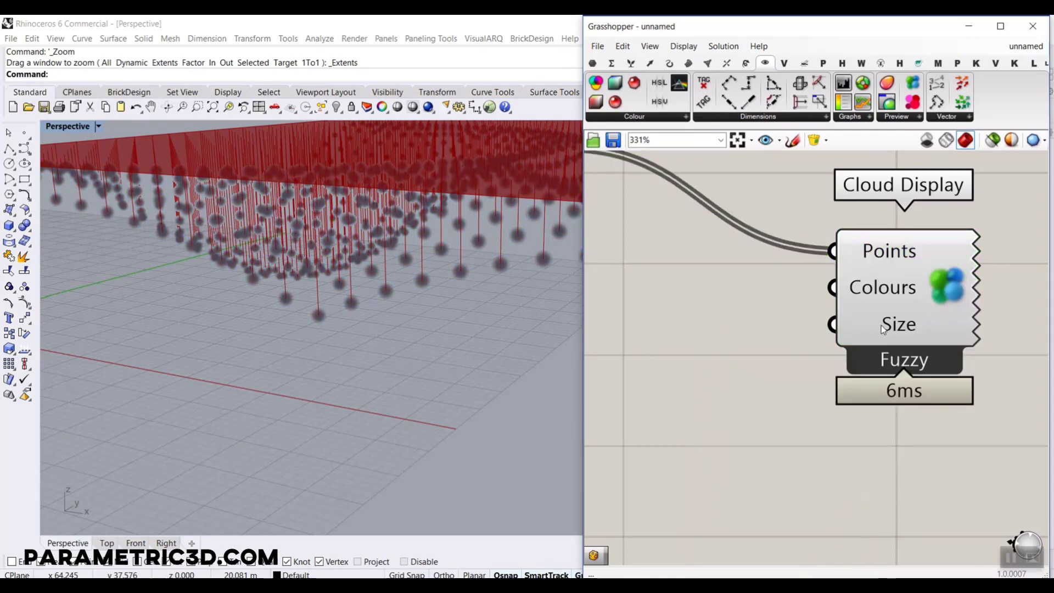
Add a number slider, connect it to the Cloud Display's Size input and set it to 1.7.
double_click(731, 339)
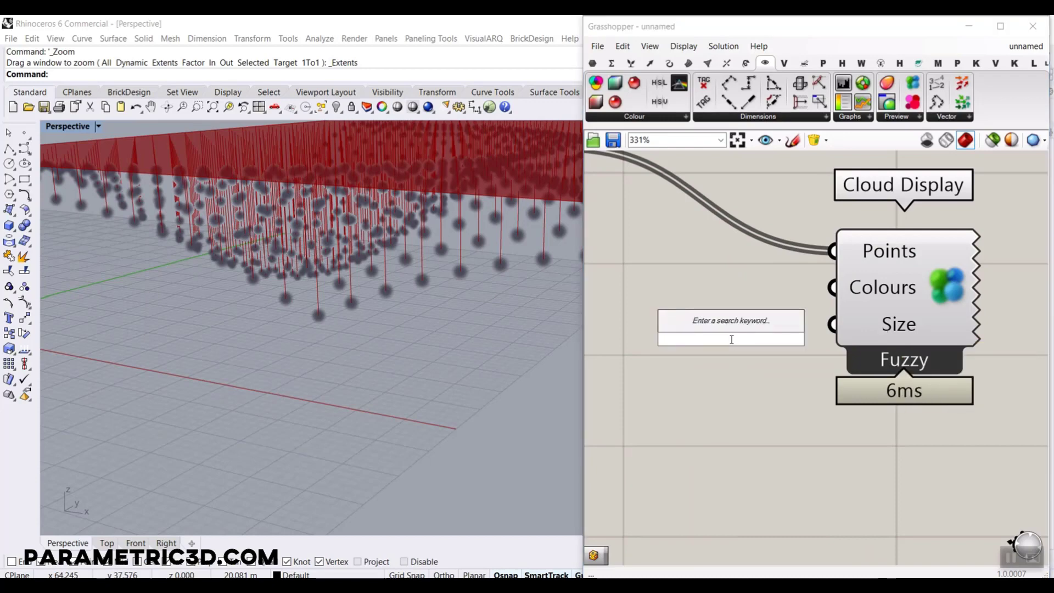
type("2.2")
key("Return")
left_click_drag(870, 342, 753, 340)
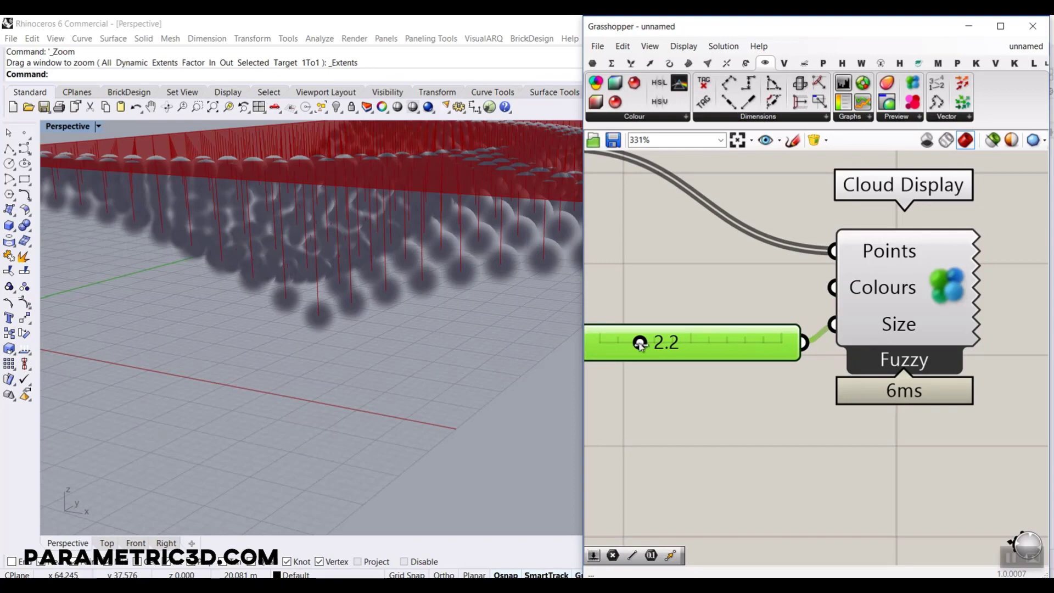
mouse_move(641, 344)
left_mouse_down()
mouse_move(620, 343)
mouse_move(630, 343)
left_mouse_up()
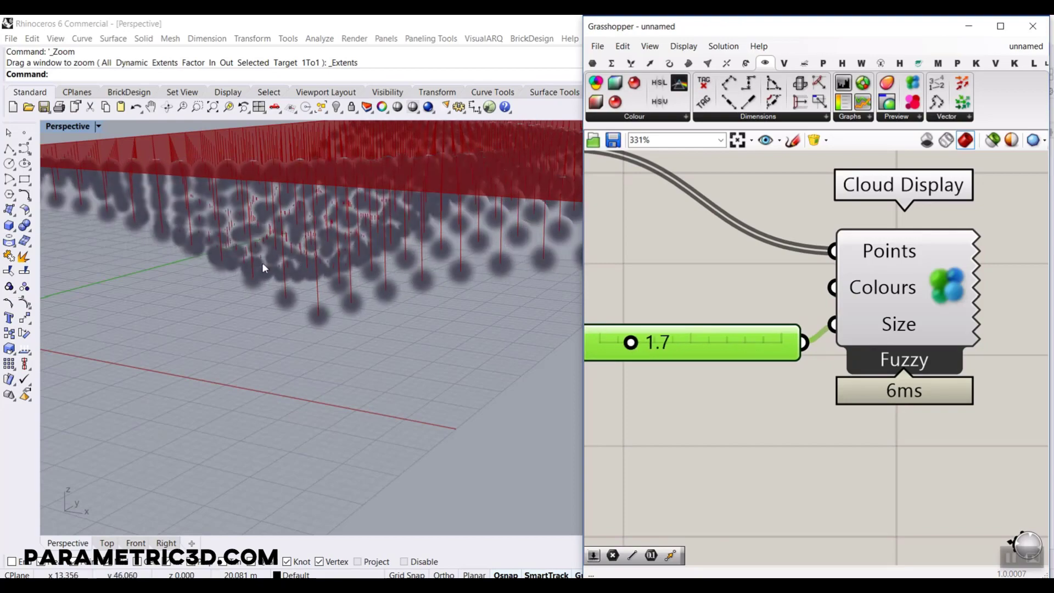
right_click_drag(265, 265, 400, 235)
scroll(400, 235, "up", 2)
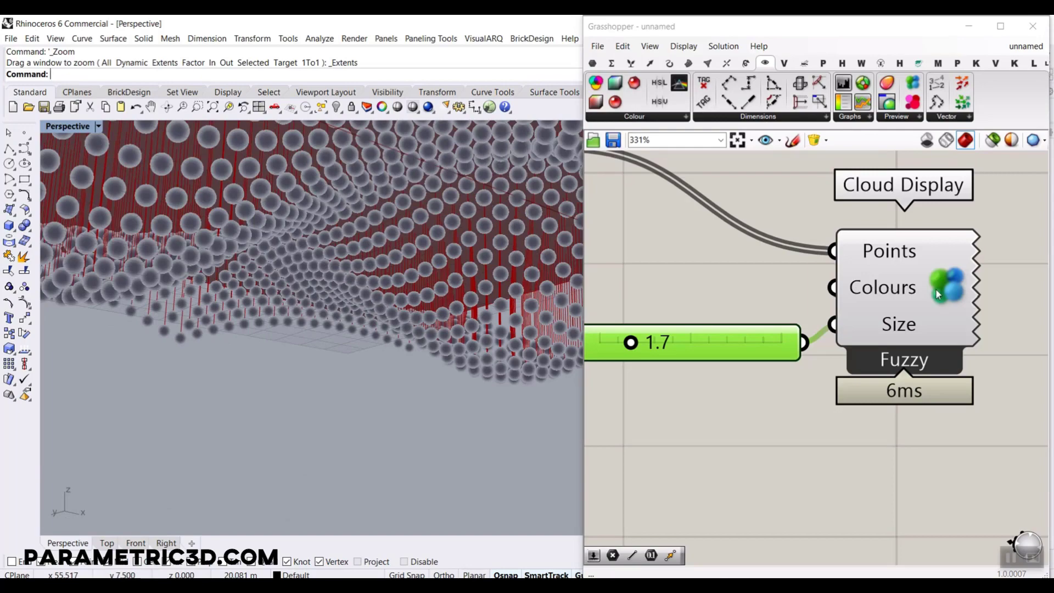
Try the Blurry Blobs style on the Cloud Display and switch it back to Fuzzy Blobs.
right_click(953, 281)
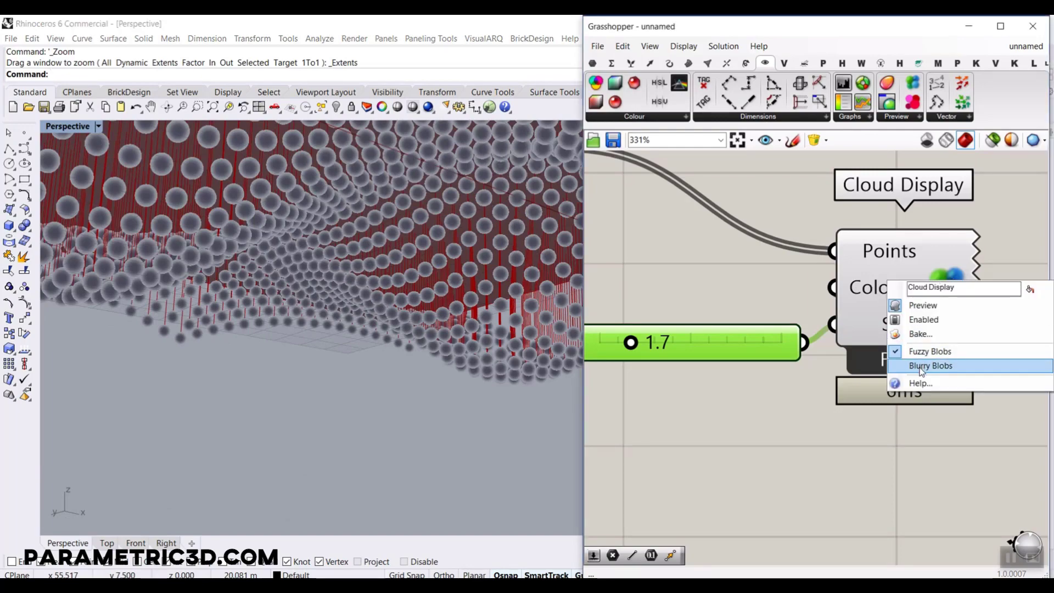
left_click(920, 367)
scroll(421, 303, "down", 5)
right_click_drag(421, 304, 407, 266)
right_click(936, 275)
left_click(949, 348)
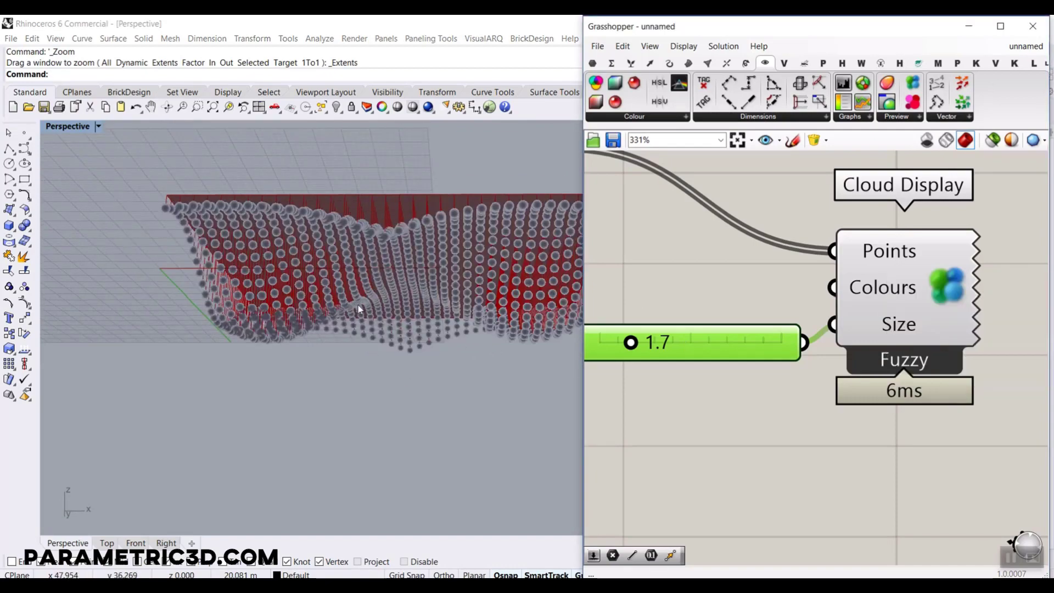
Add a Dot Display component below Cloud Display and connect the Move's Geometry output to its Point input.
left_click(897, 117)
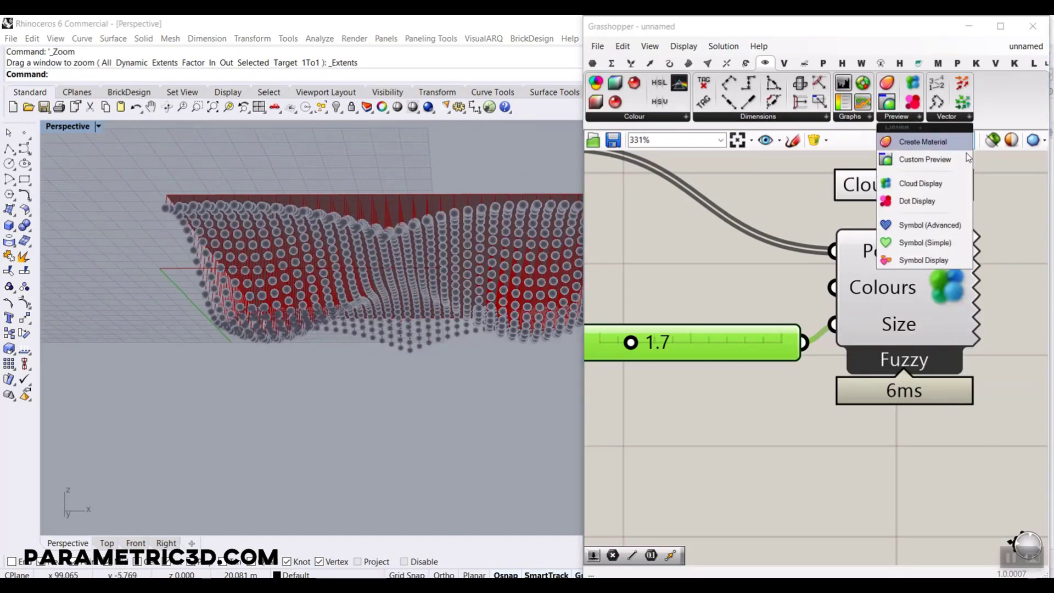
scroll(873, 402, "down", 4)
left_click_drag(888, 384, 893, 433)
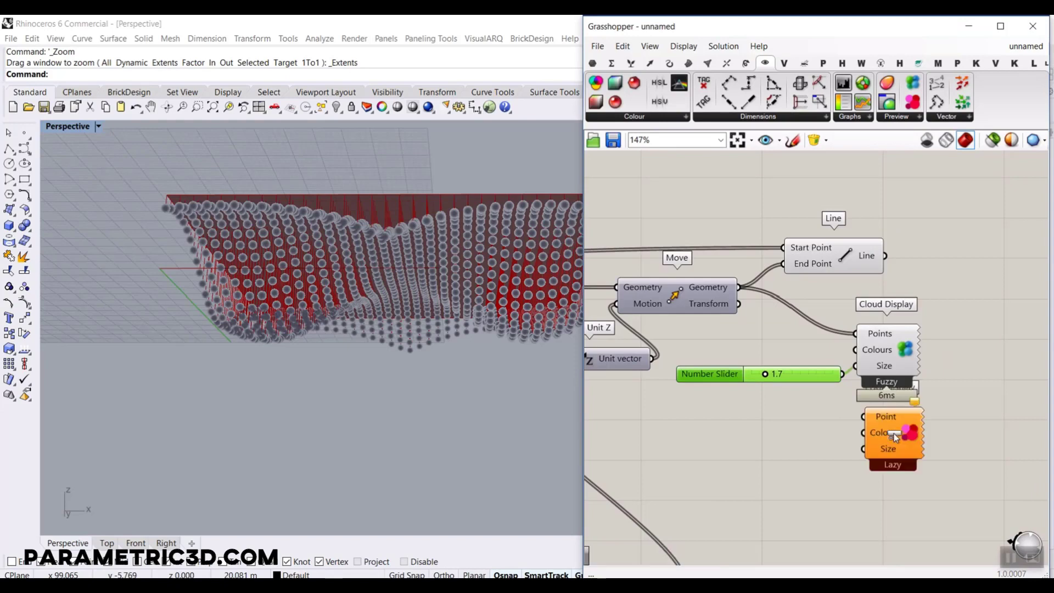
scroll(889, 428, "up", 3)
left_click_drag(652, 213, 854, 421)
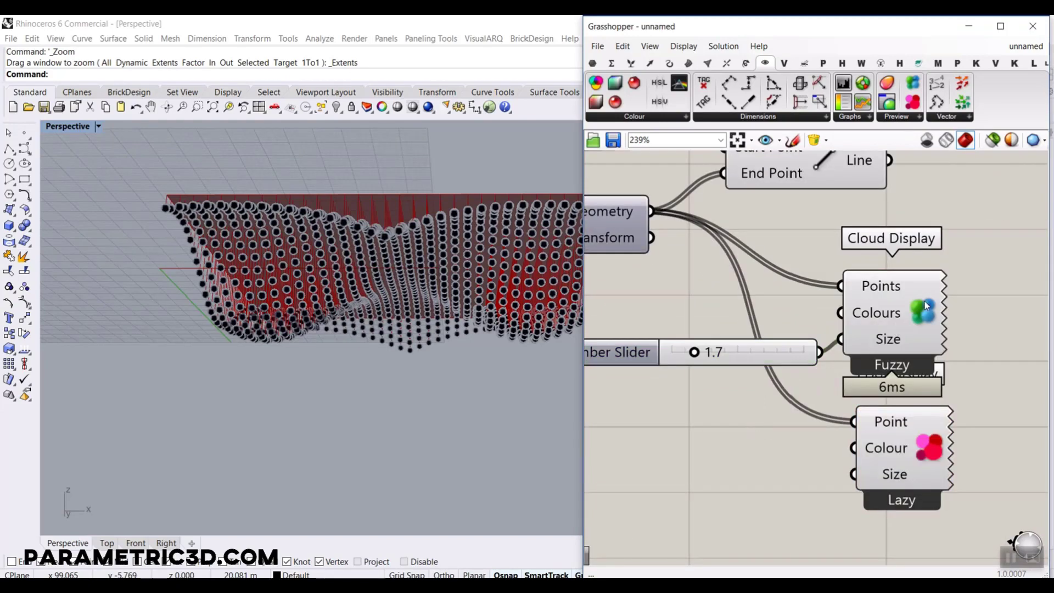
Turn off the Cloud Display's preview to examine the Dot Display's dots on their own.
right_click(933, 329)
left_click(911, 323)
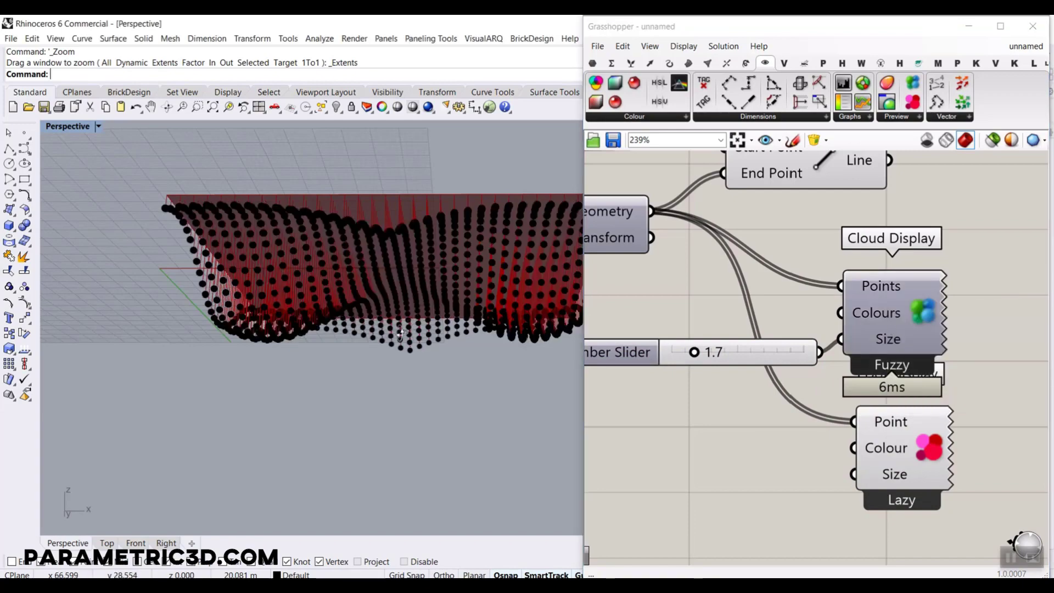
right_click_drag(401, 333, 360, 296)
scroll(370, 299, "up", 4)
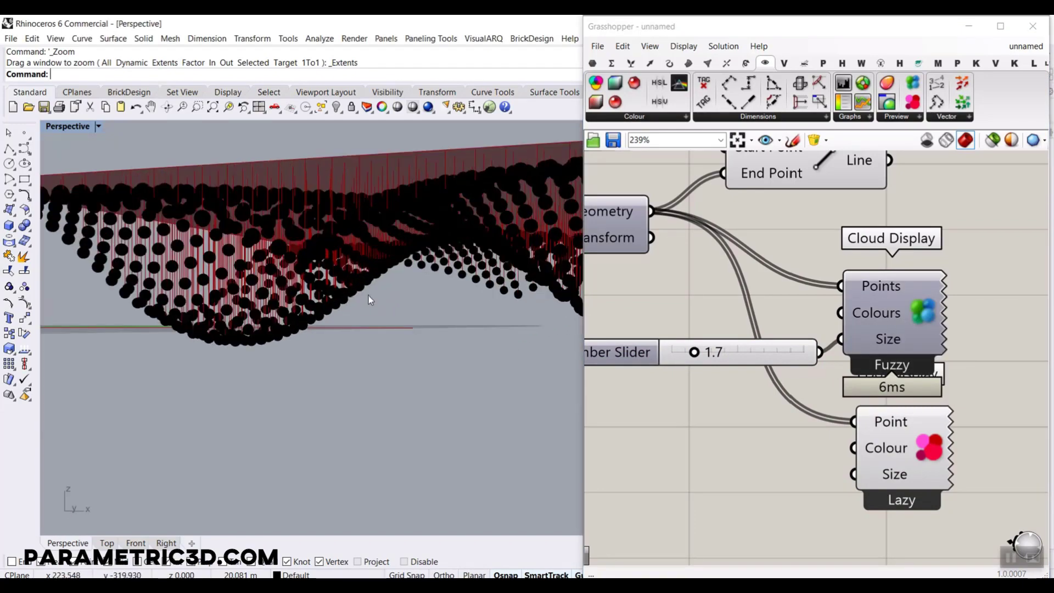
right_click_drag(396, 273, 399, 275)
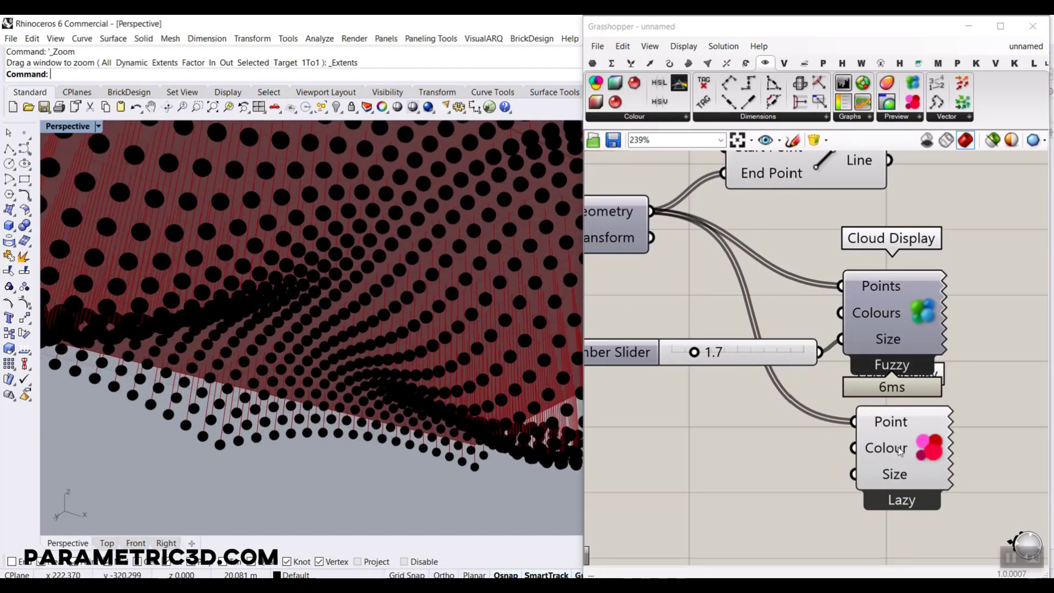
Try the Dot Display with its Lazy option turned off, and delete the component.
right_click(929, 443)
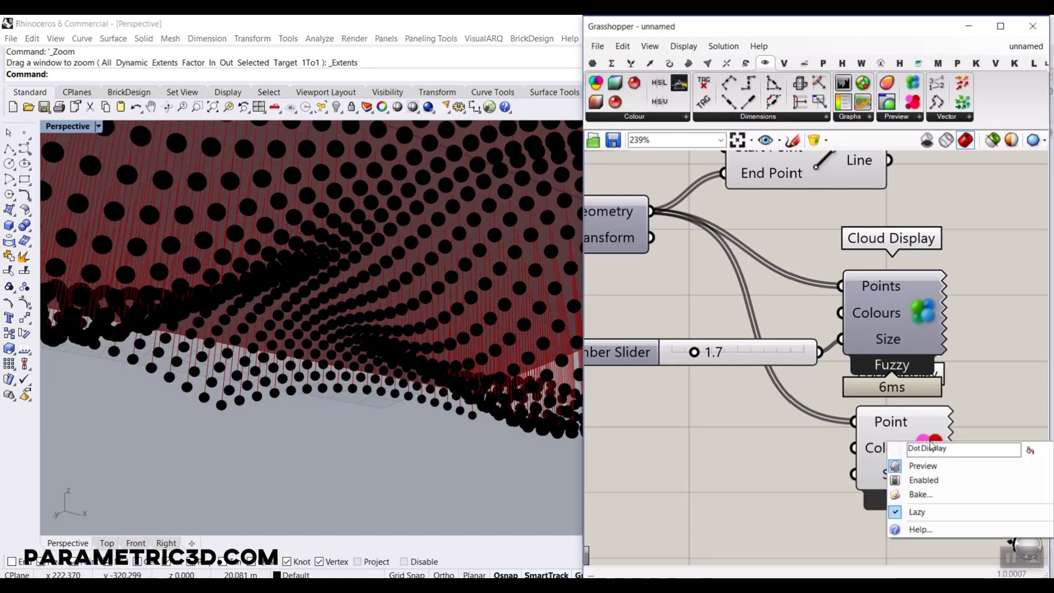
left_click(917, 512)
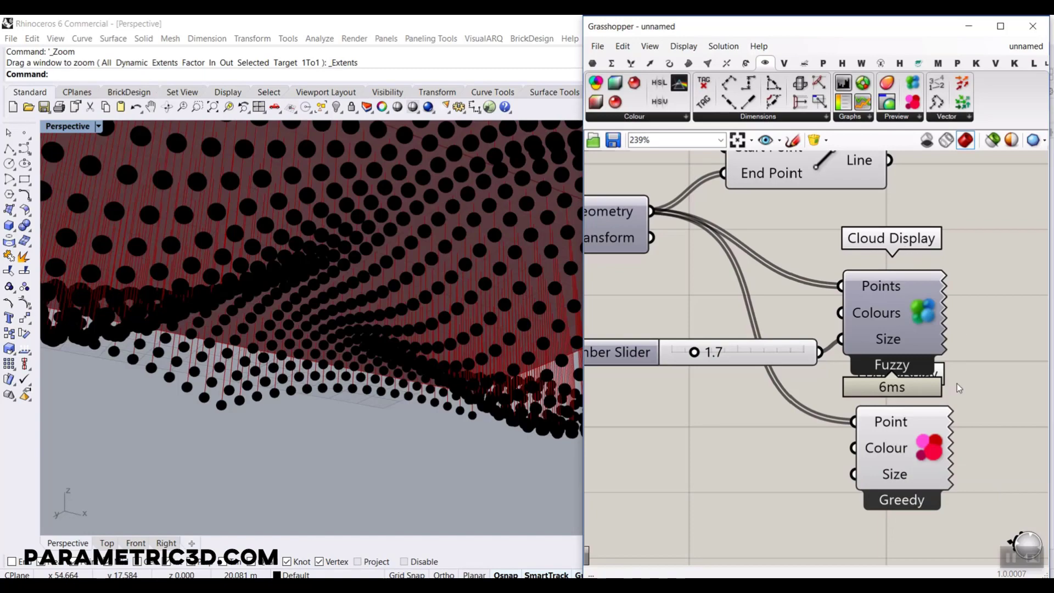
left_click(897, 450)
key("Delete")
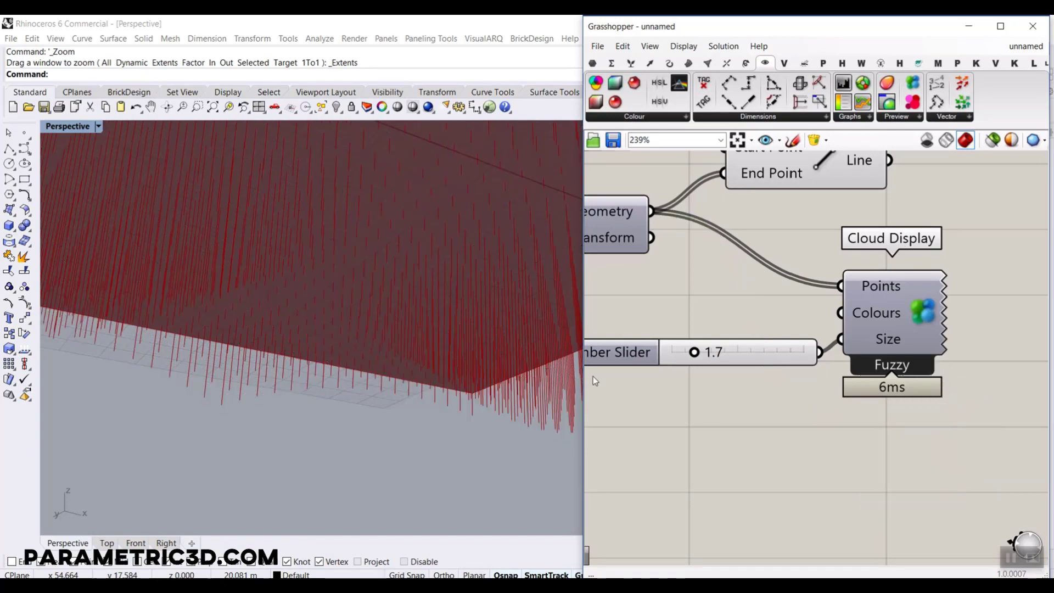
Turn the Cloud Display's preview back on to show the spheres at the line ends.
right_click(917, 299)
left_click(936, 323)
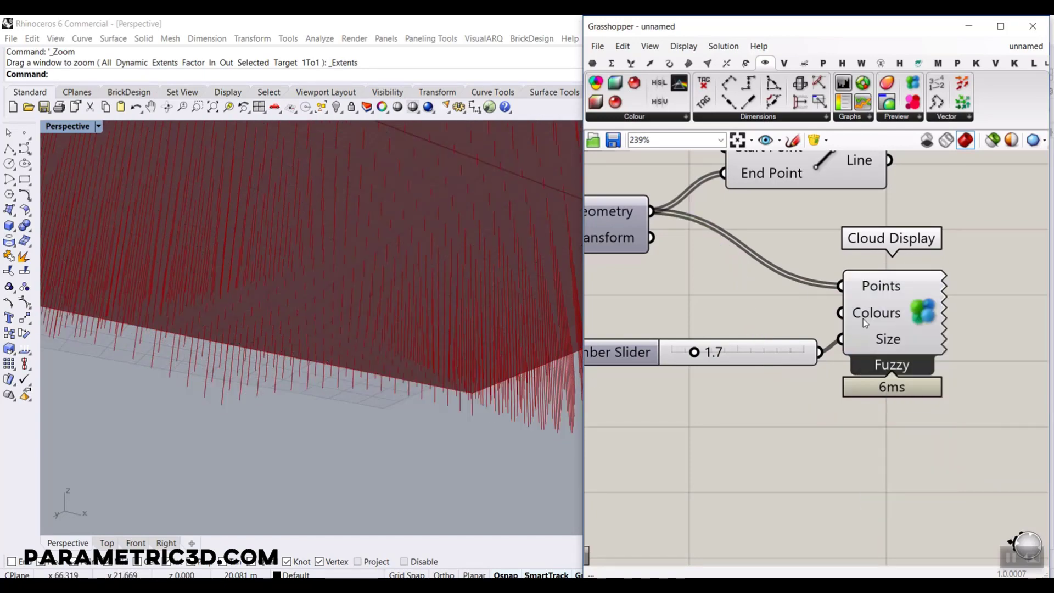
scroll(362, 285, "down", 3)
mouse_move(362, 285)
right_mouse_down()
mouse_move(299, 326)
mouse_move(360, 294)
right_mouse_up()
Move the first attractor point to the grid's edge by setting the upper MD Slider to 0.0 ; 0.66.
right_click_drag(822, 317, 893, 304)
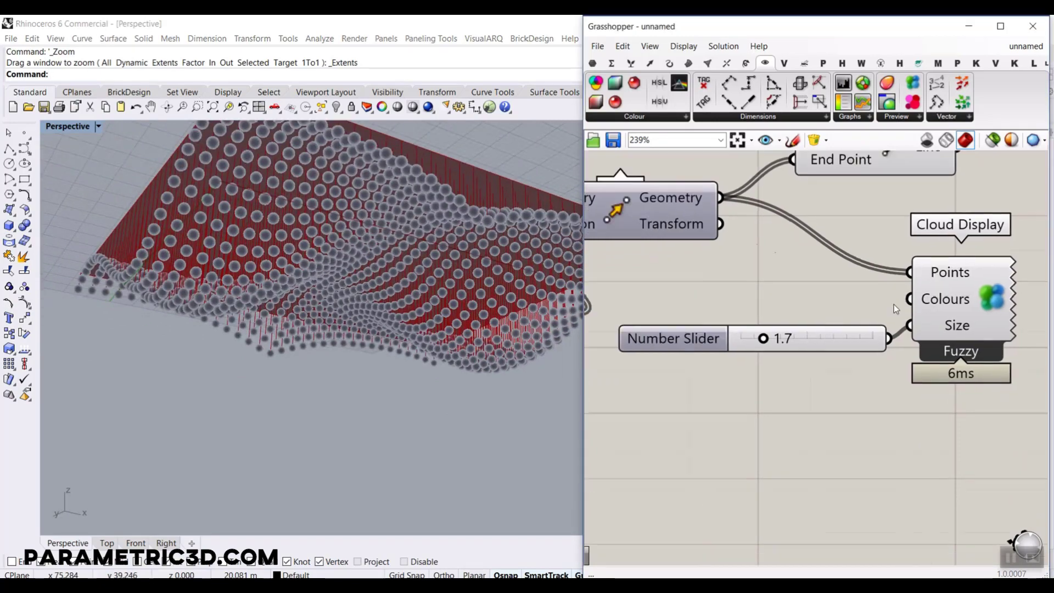
scroll(840, 319, "down", 9)
right_click_drag(801, 330, 918, 310)
scroll(678, 307, "up", 8)
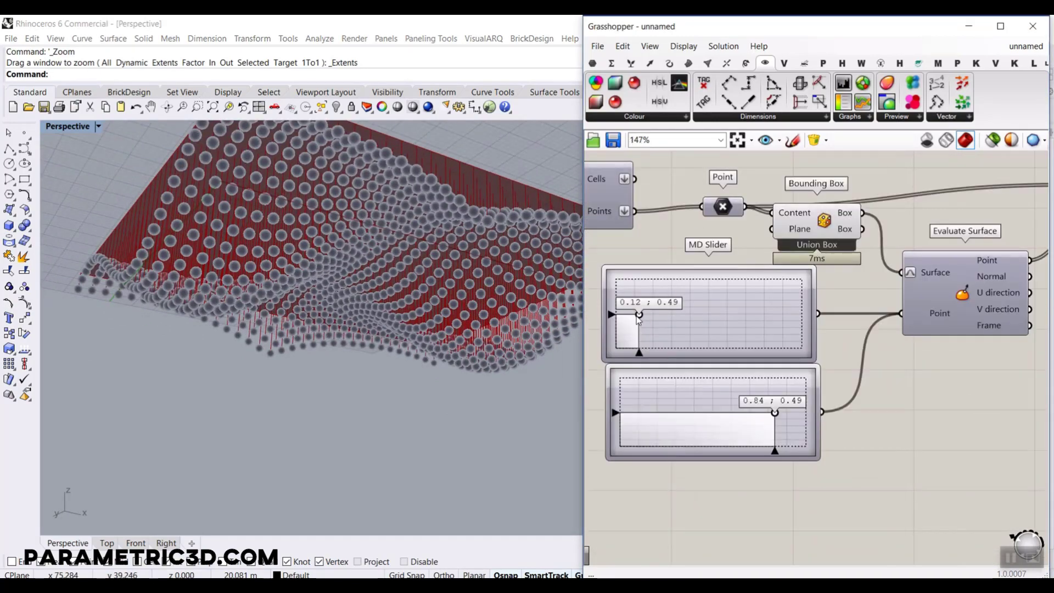
left_click_drag(638, 315, 601, 302)
right_click_drag(395, 236, 348, 252)
scroll(364, 323, "down", 3)
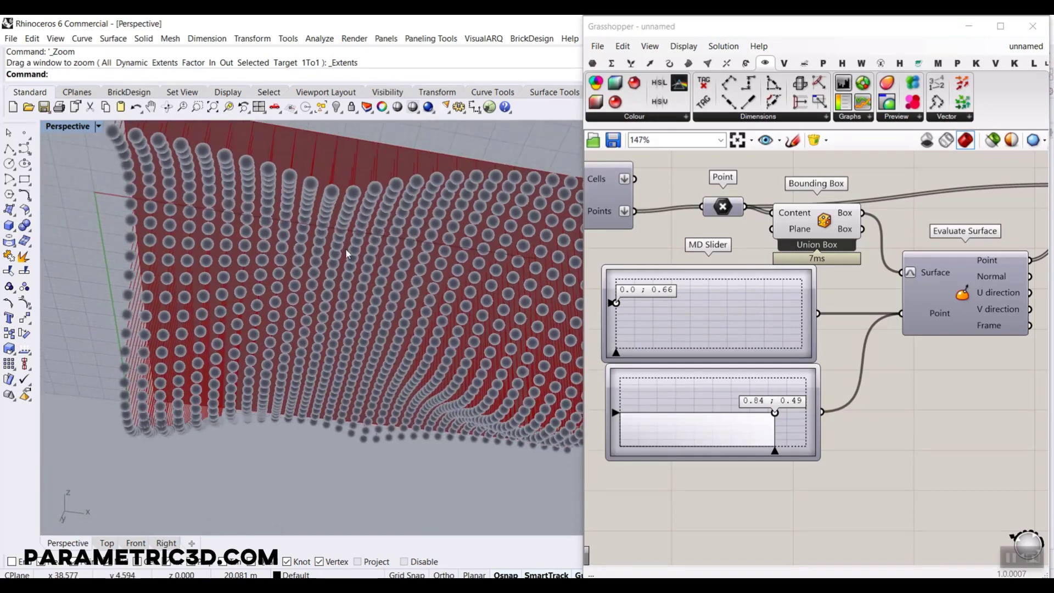
Shift the peak of the first Graph Mapper's sine curve slightly toward the start of the graph.
right_click_drag(773, 327, 712, 307)
scroll(713, 308, "down", 3)
scroll(928, 321, "up", 5)
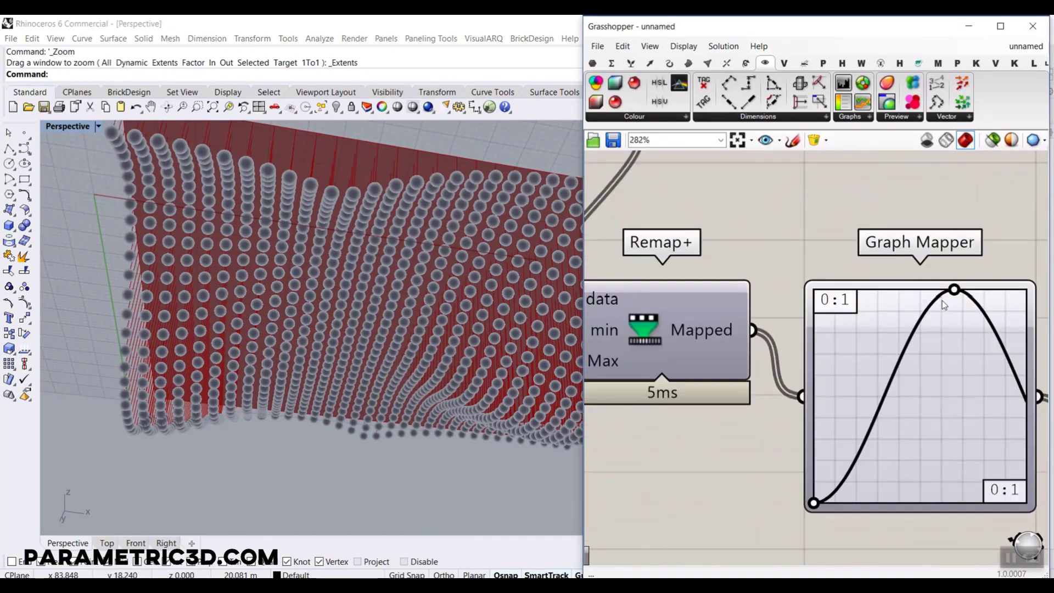
left_click_drag(955, 295, 929, 289)
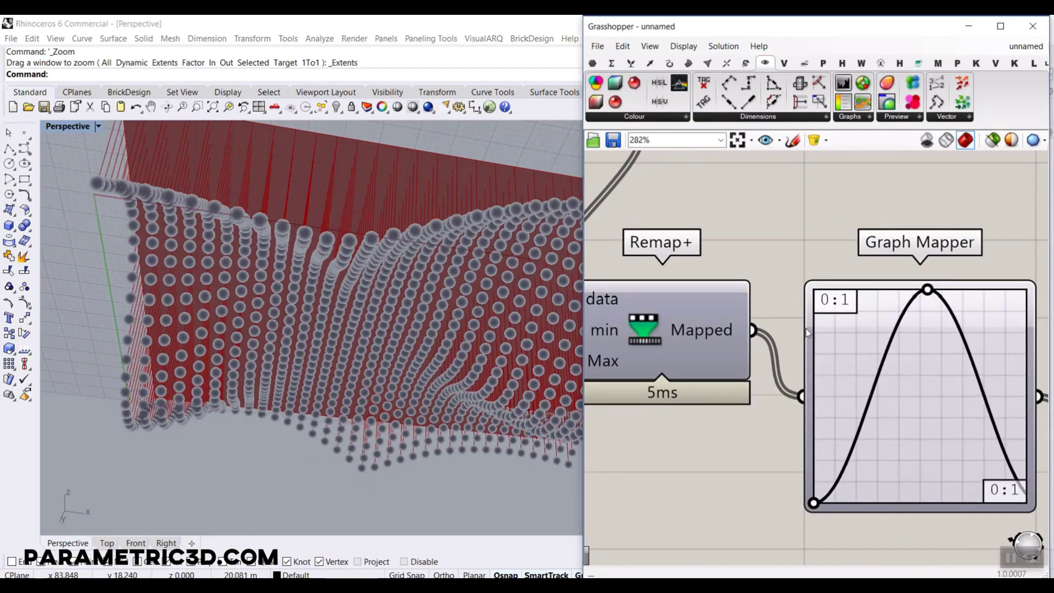
Move the first attractor point near the grid's middle by setting the upper MD Slider to about 0.42 ; 0.48.
scroll(805, 329, "down", 5)
scroll(708, 349, "down", 2)
scroll(659, 343, "up", 4)
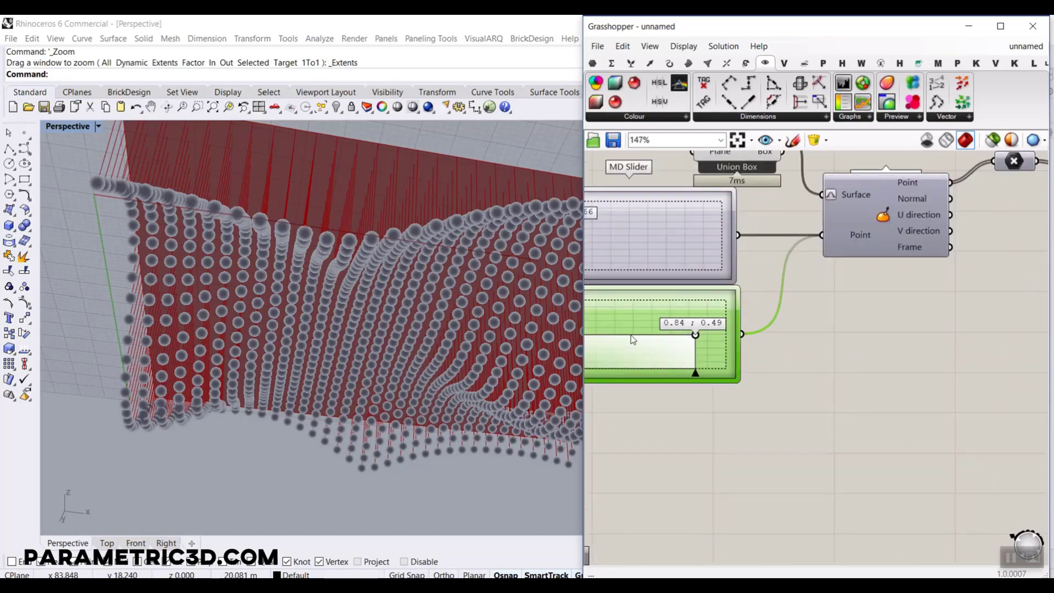
scroll(331, 296, "down", 5)
scroll(603, 240, "up", 3)
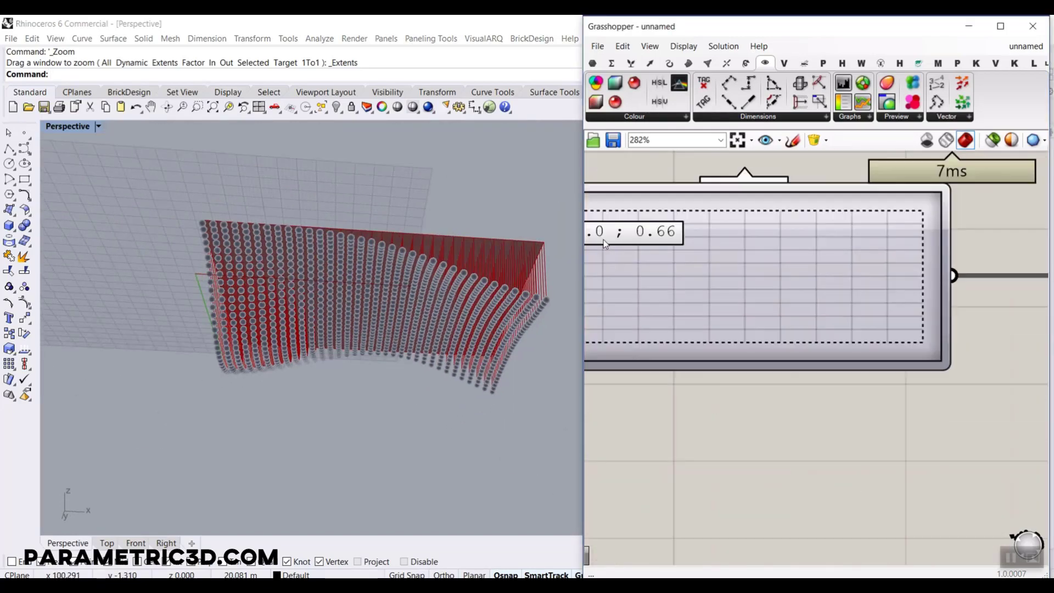
right_click_drag(603, 239, 662, 245)
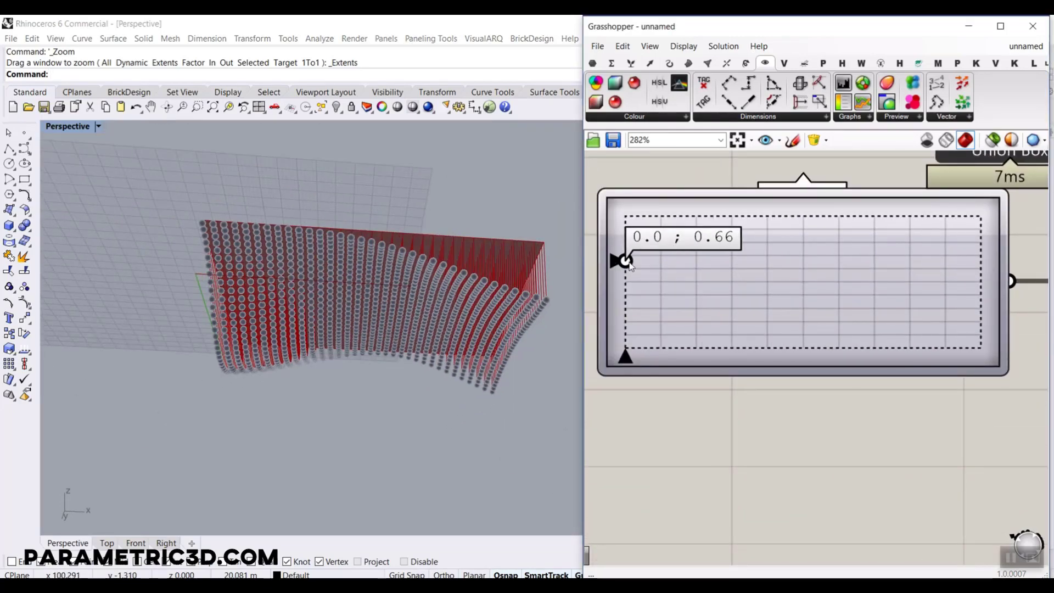
left_click_drag(626, 261, 776, 292)
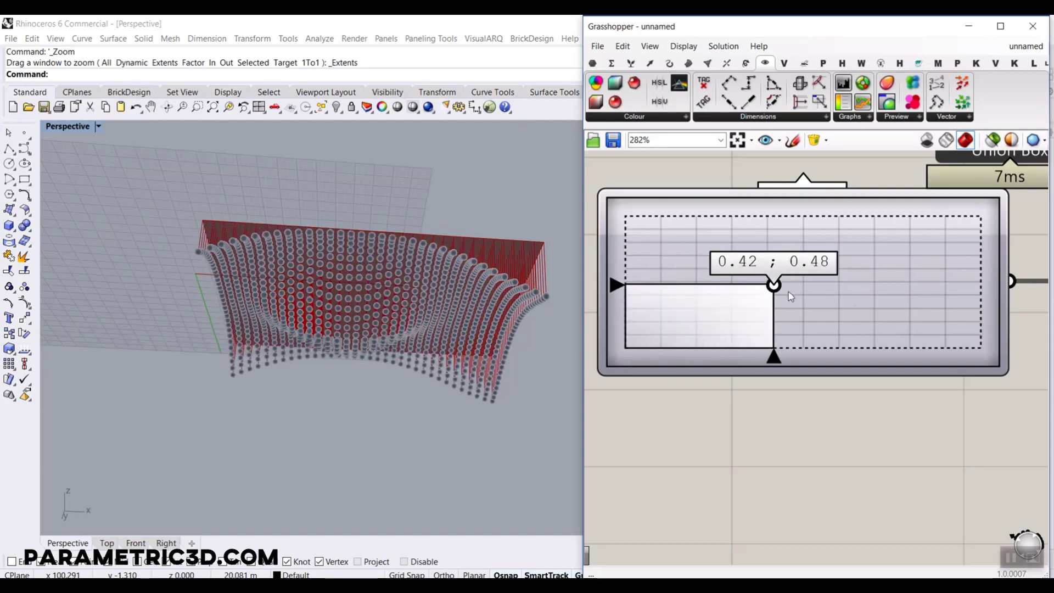
Compress the first Graph Mapper's sine curve to about two waves across the graph.
scroll(790, 295, "down", 5)
scroll(896, 312, "down", 1)
right_click_drag(896, 312, 644, 286)
right_click_drag(987, 295, 837, 293)
scroll(836, 293, "up", 5)
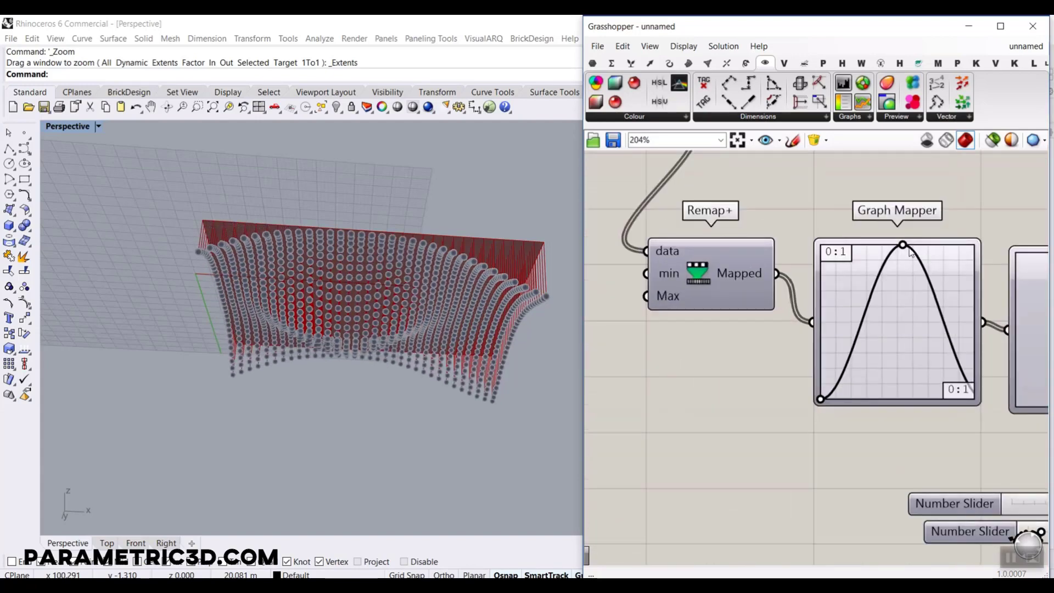
left_click_drag(902, 247, 862, 245)
Set the Number Slider feeding the Remap+ min input to 13.1.
right_click_drag(1000, 492, 801, 424)
scroll(902, 444, "up", 3)
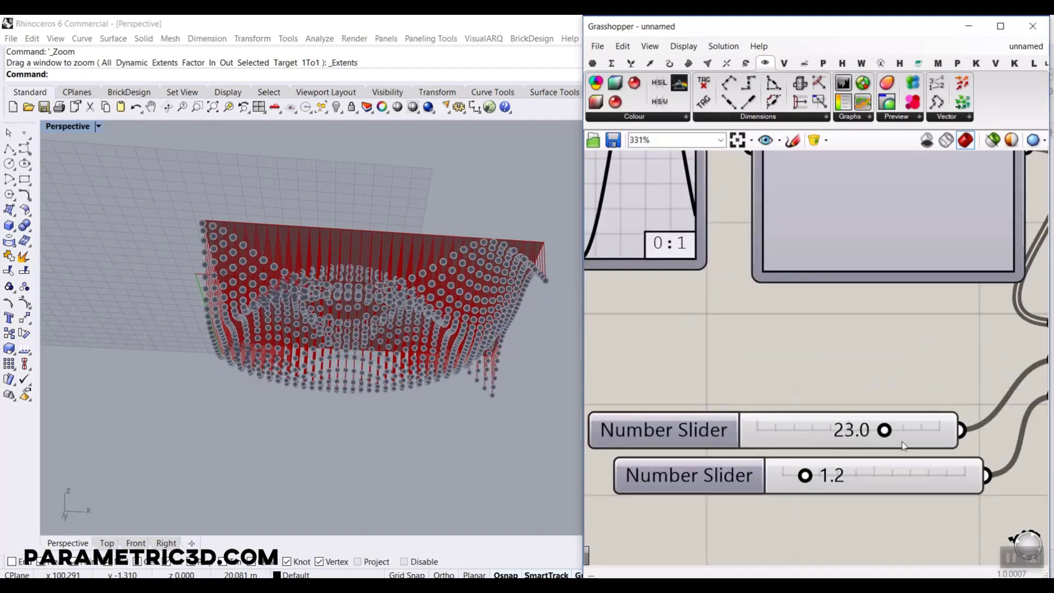
left_click_drag(889, 435, 826, 432)
right_click_drag(395, 313, 351, 298)
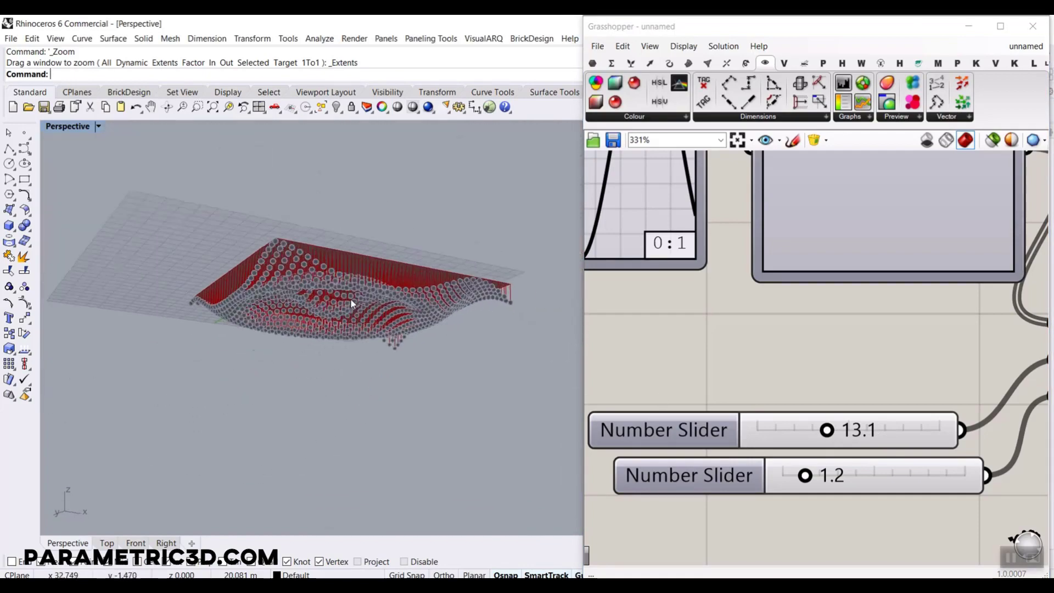
scroll(350, 299, "up", 3)
Change the second Graph Mapper to a Bezier graph and reshape its curve to start flat and rise steeply at the end.
scroll(665, 307, "down", 4)
right_click(773, 249)
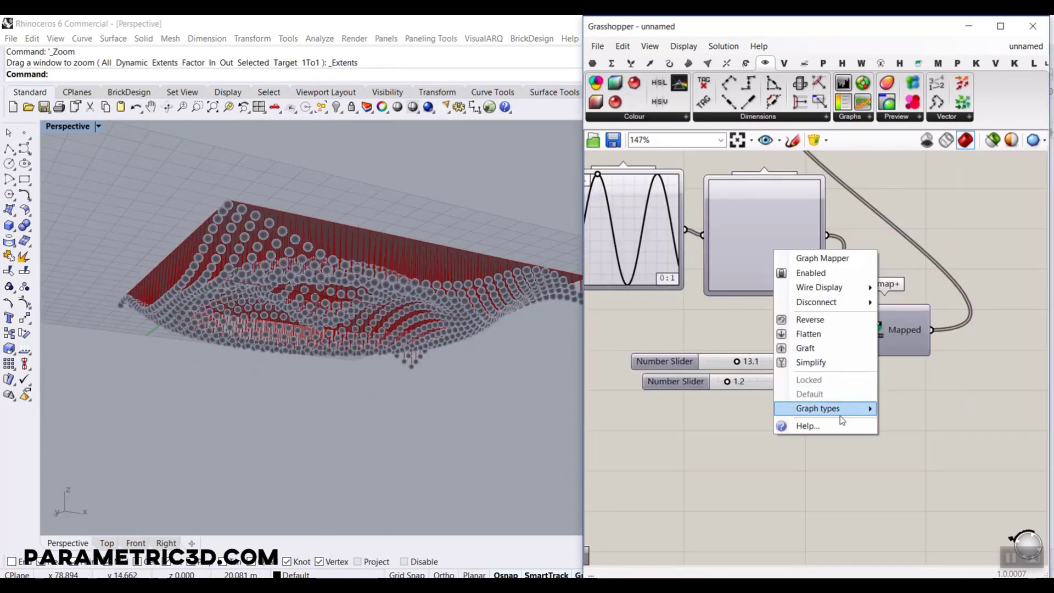
mouse_move(842, 420)
left_click(922, 424)
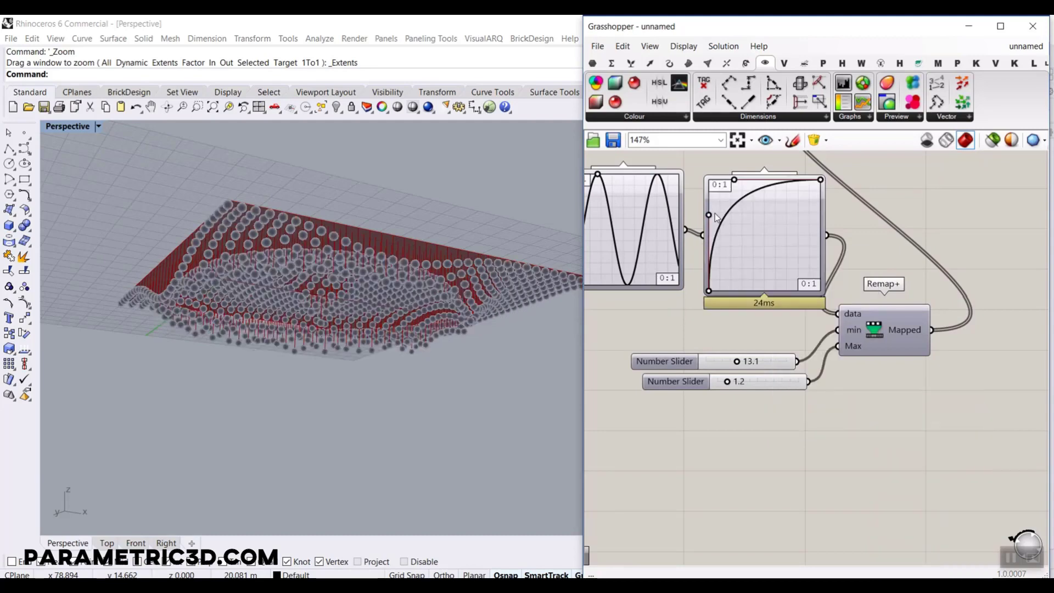
left_click_drag(713, 213, 789, 298)
left_click_drag(739, 184, 821, 230)
right_click_drag(451, 281, 371, 353)
scroll(384, 293, "up", 5)
scroll(634, 206, "up", 3)
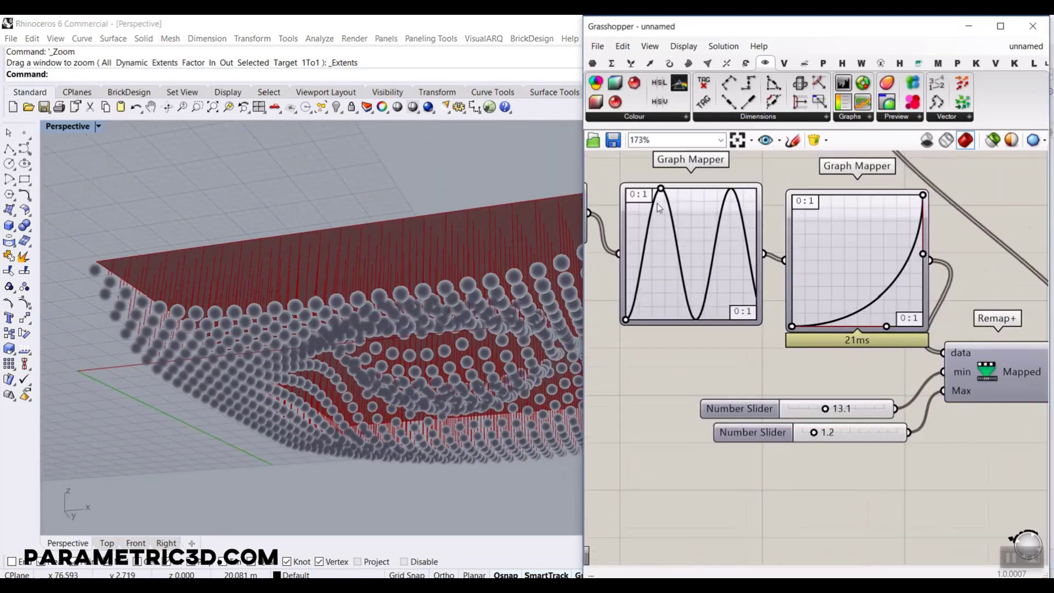
Raise the frequency of the first Graph Mapper's sine curve to about three waves across the graph.
mouse_move(656, 185)
left_mouse_down()
mouse_move(639, 187)
mouse_move(650, 187)
left_mouse_up()
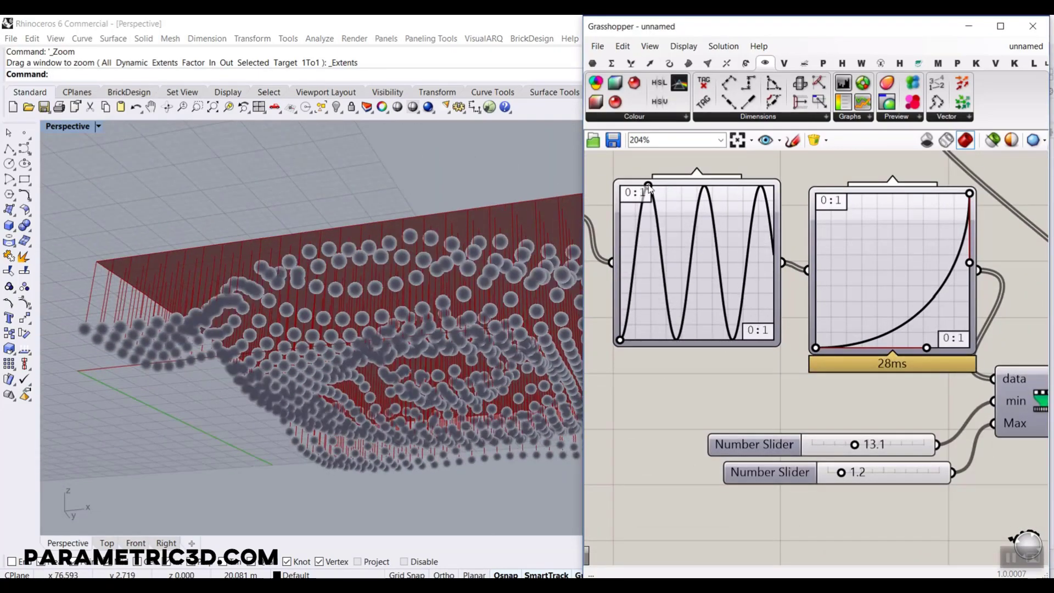
scroll(362, 324, "down", 2)
right_click_drag(362, 324, 320, 437)
scroll(693, 328, "down", 3)
scroll(692, 328, "down", 4)
Add a Number component beside the Line component and connect the Line output to it to extract the line lengths.
right_click_drag(837, 282, 769, 325)
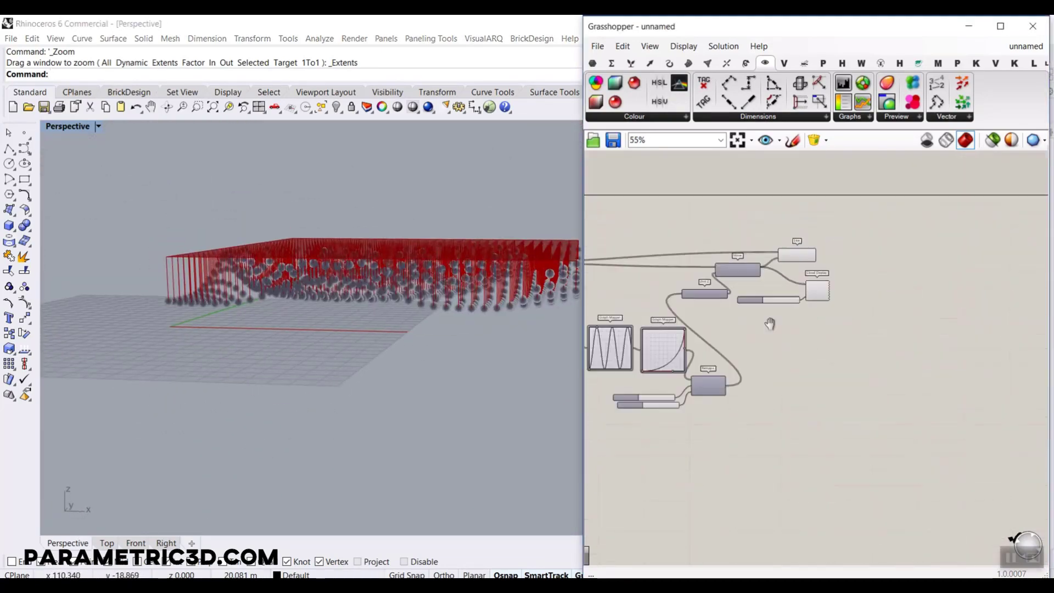
scroll(824, 272, "up", 3)
right_click_drag(890, 255, 975, 257)
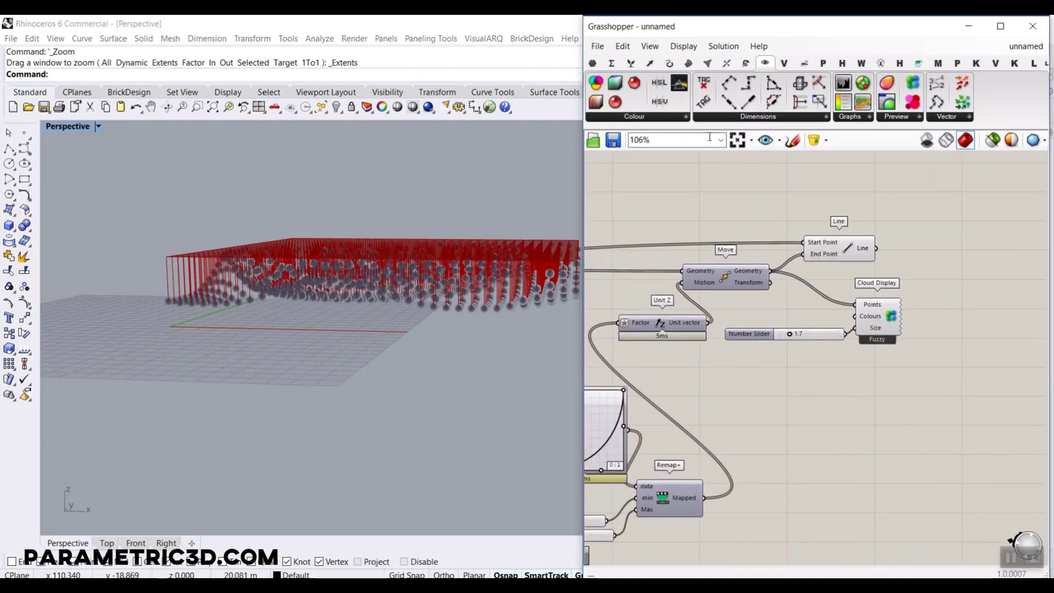
left_click(592, 63)
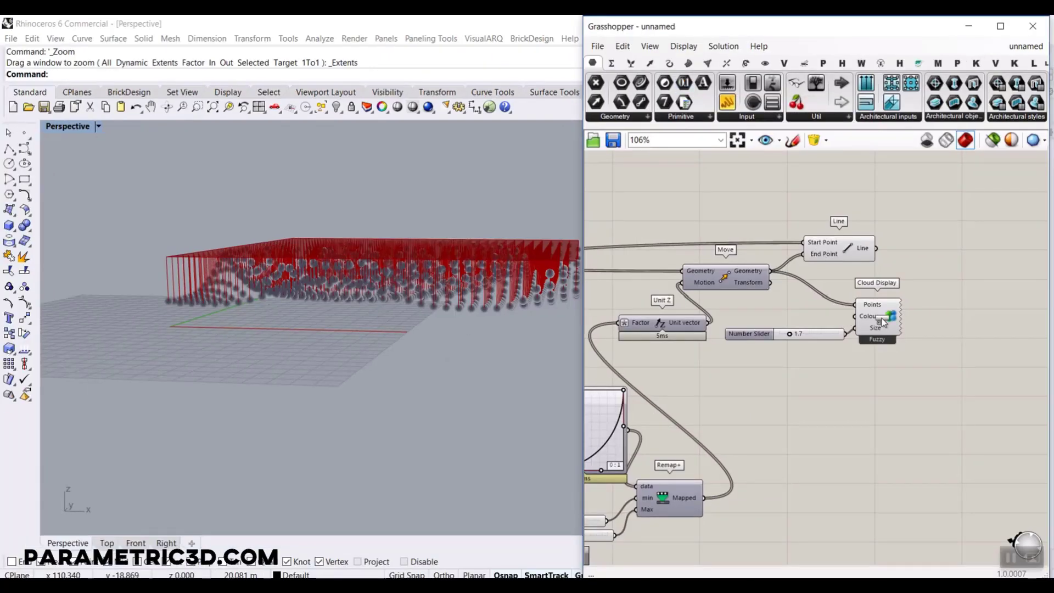
left_click_drag(882, 317, 920, 248)
scroll(920, 248, "up", 3)
left_click_drag(735, 259, 782, 260)
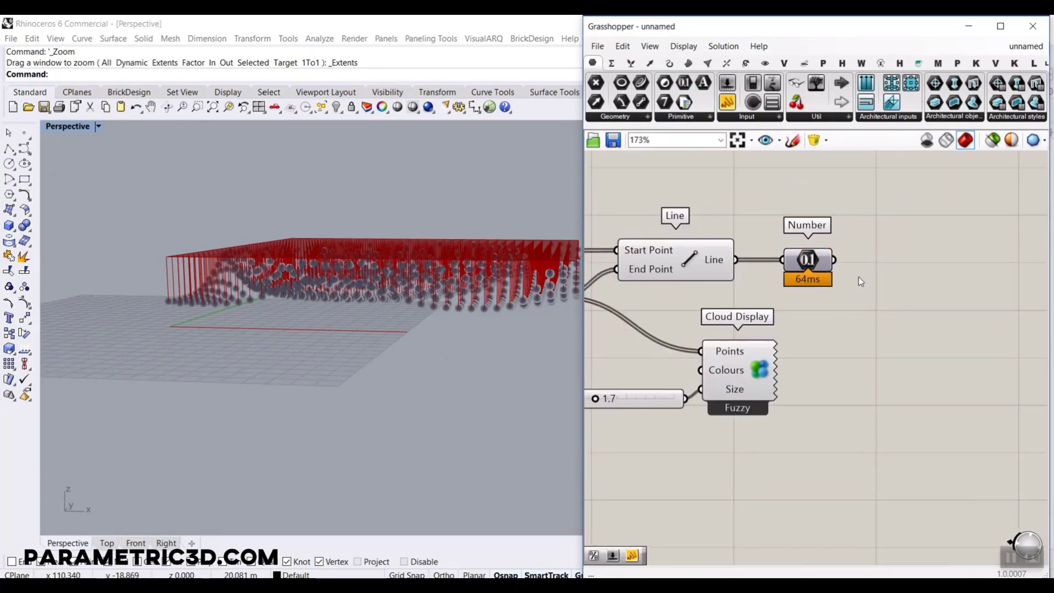
Add a Panel beside the Number component and connect the Number output to it.
left_click(749, 141)
left_click_drag(728, 103, 864, 281)
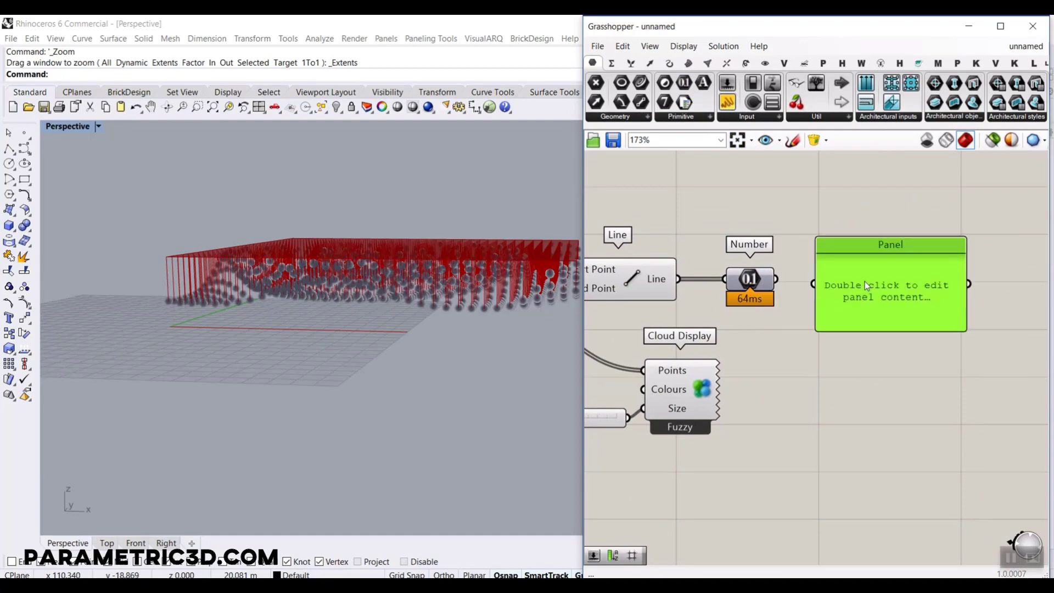
left_click_drag(776, 279, 818, 280)
Stretch the Panel taller to show more of the length list and copy only its data.
right_click_drag(917, 328, 890, 312)
left_click_drag(891, 311, 890, 535)
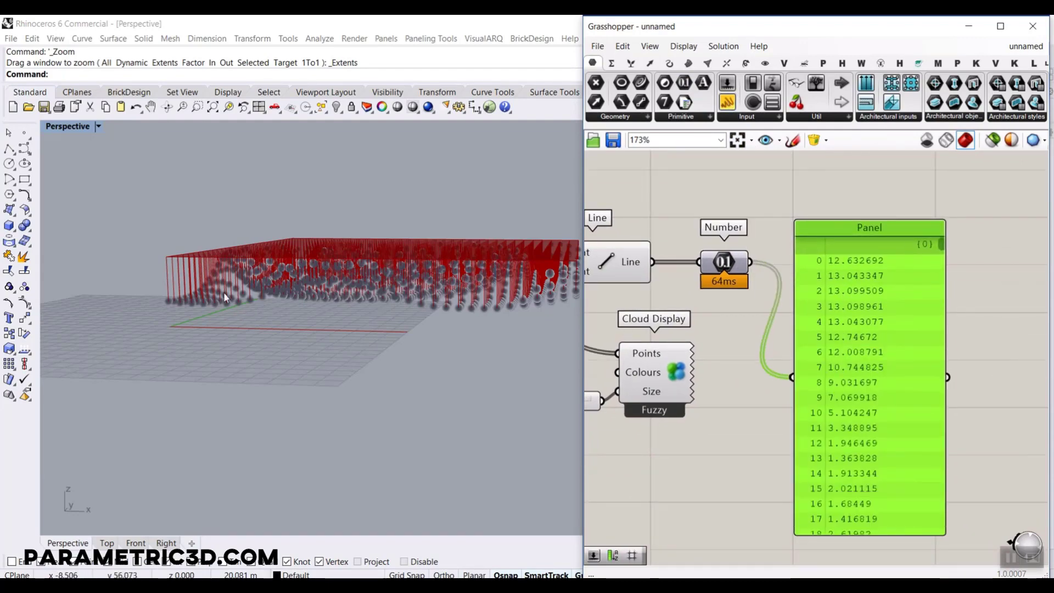
right_click(879, 308)
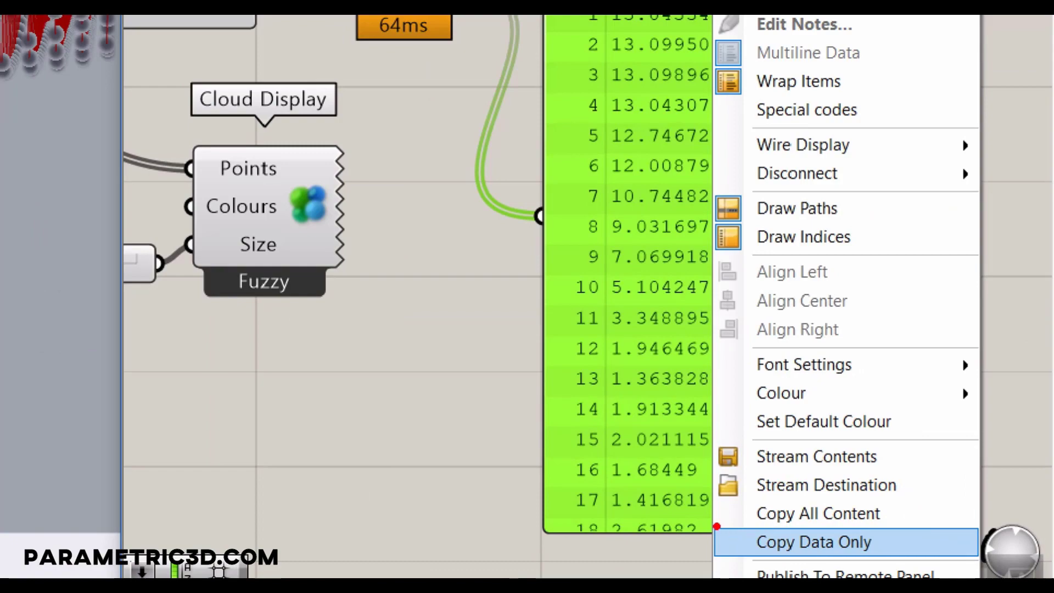
left_click(814, 542)
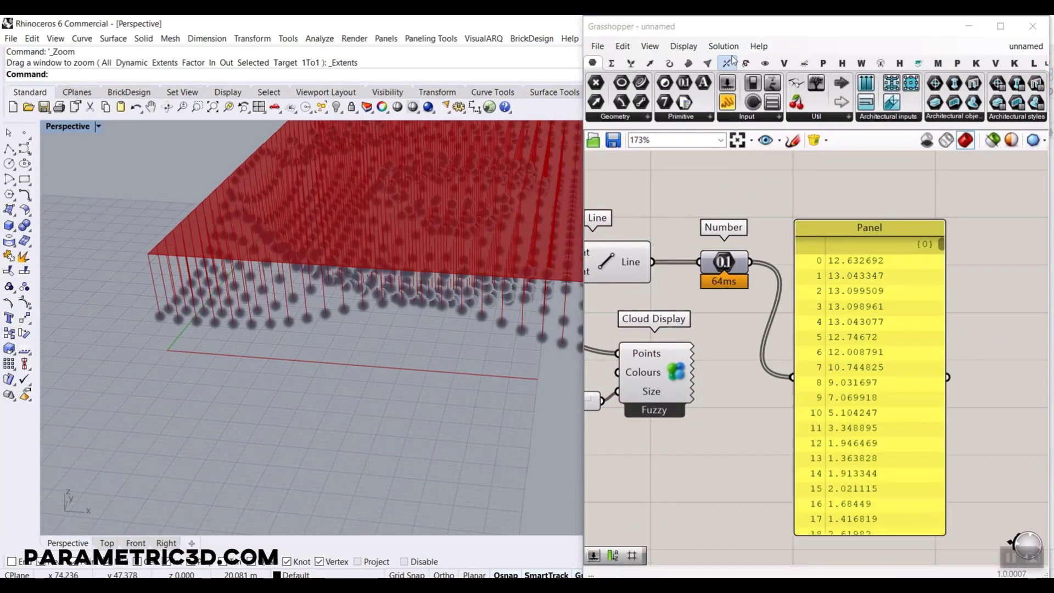
Add a Point List component below Cloud Display and connect the Move's Geometry output to its Points input.
left_click(764, 63)
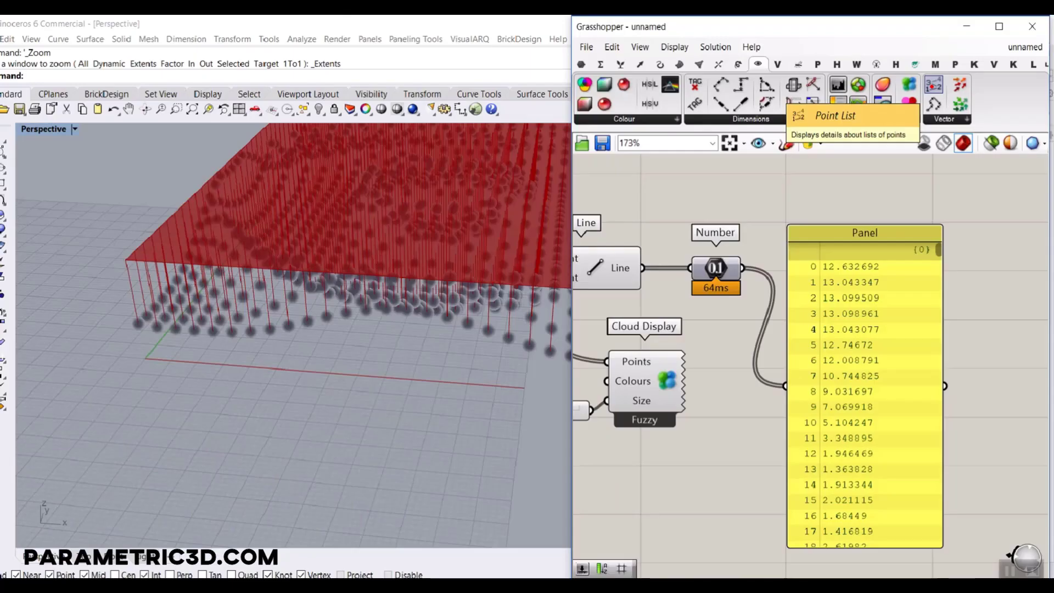
scroll(848, 310, "down", 2)
scroll(913, 326, "down", 5)
scroll(787, 376, "up", 5)
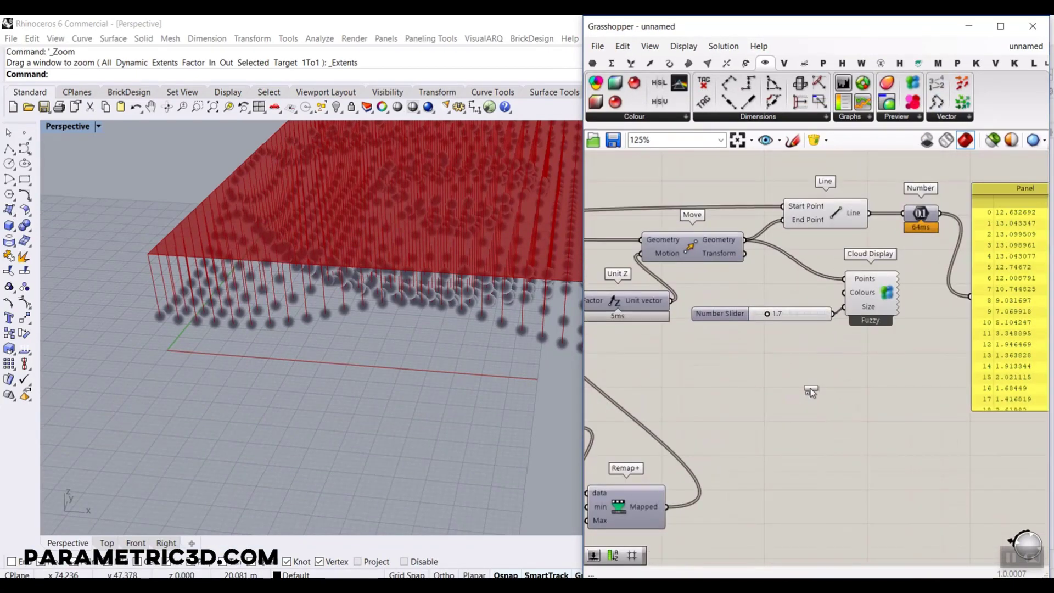
left_click(811, 381)
scroll(741, 263, "up", 3)
left_click_drag(761, 297, 816, 435)
right_click_drag(870, 449, 844, 401)
scroll(277, 299, "up", 5)
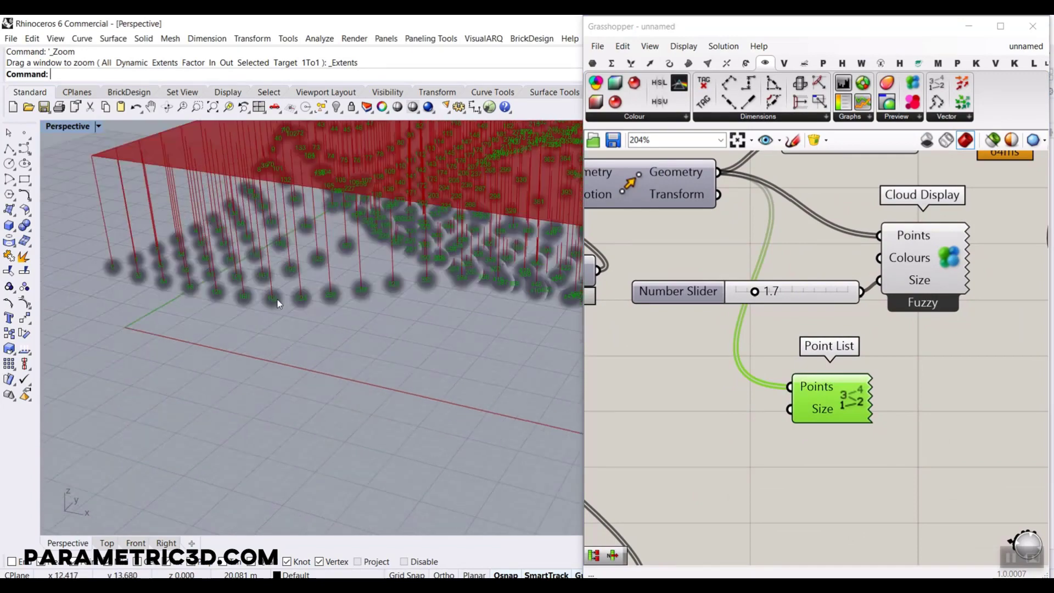
Bake the Point List's index numbers into the Rhino model.
right_click(853, 404)
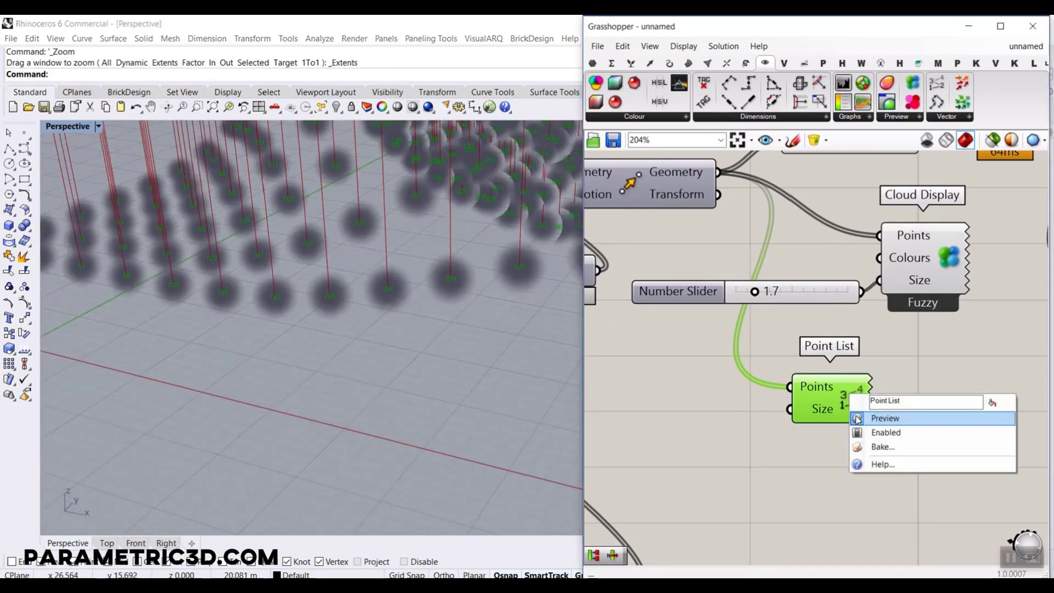
left_click(875, 445)
left_click(882, 560)
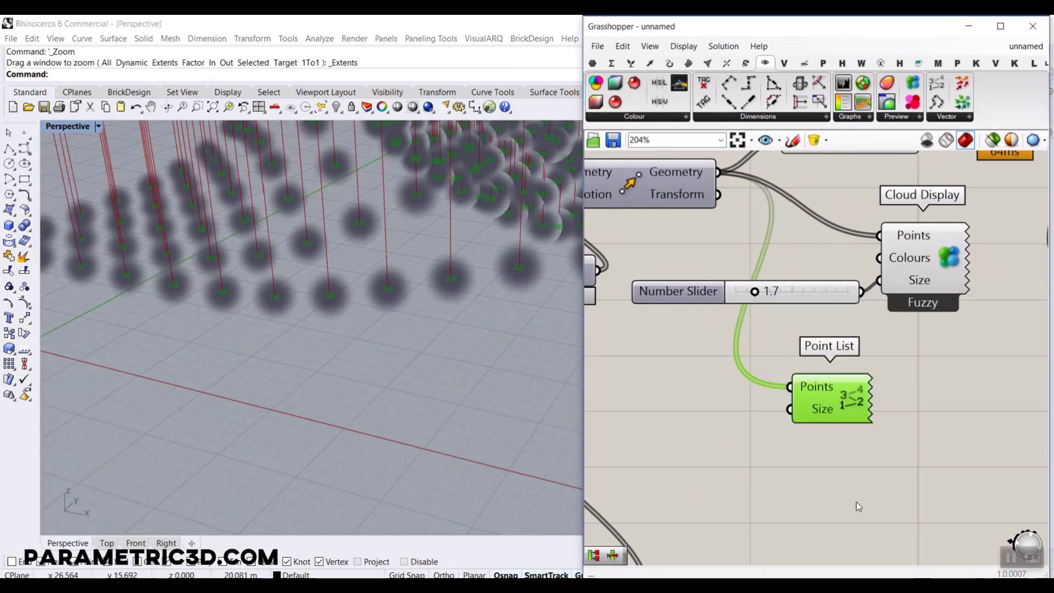
scroll(254, 291, "down", 5)
right_click_drag(258, 320, 201, 239)
scroll(192, 249, "up", 10)
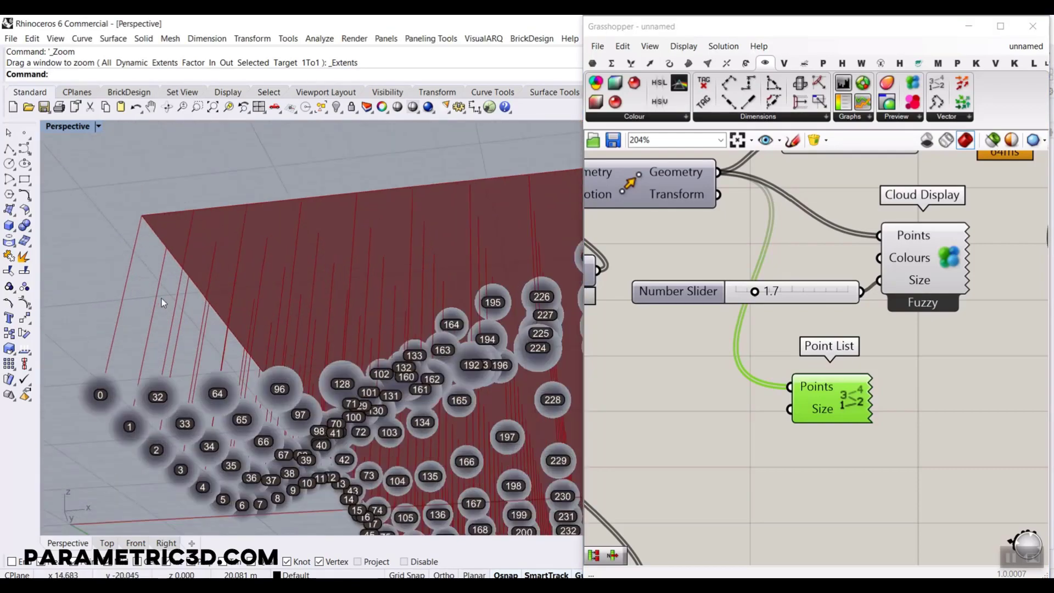
Examine the Panel's list of line lengths against the numbered points at the line ends in the viewport.
right_click_drag(716, 310, 676, 296)
scroll(675, 297, "down", 3)
right_click_drag(986, 227, 831, 241)
scroll(832, 238, "up", 1)
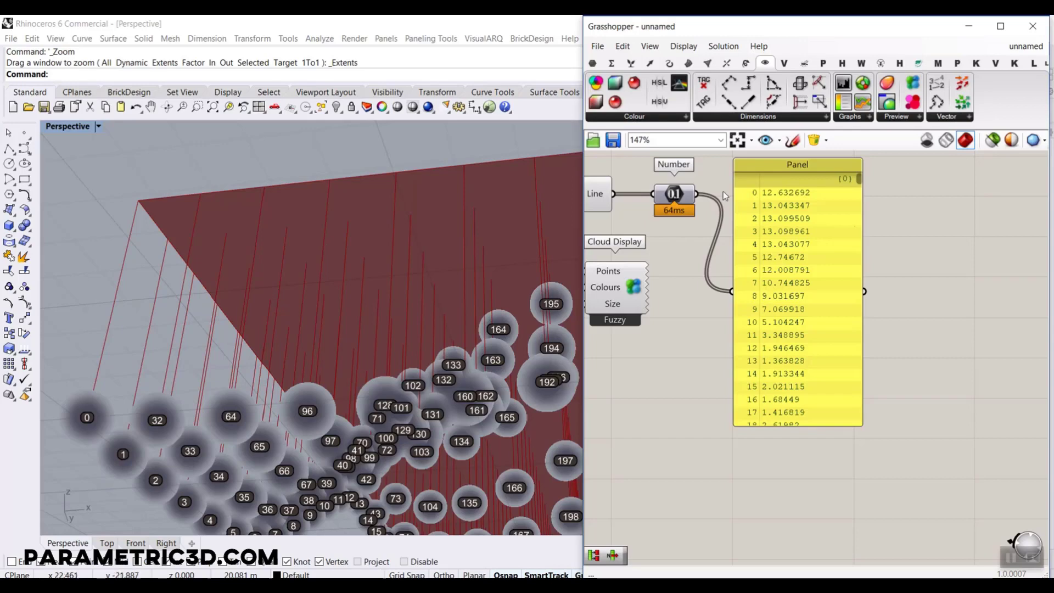
scroll(784, 250, "up", 3)
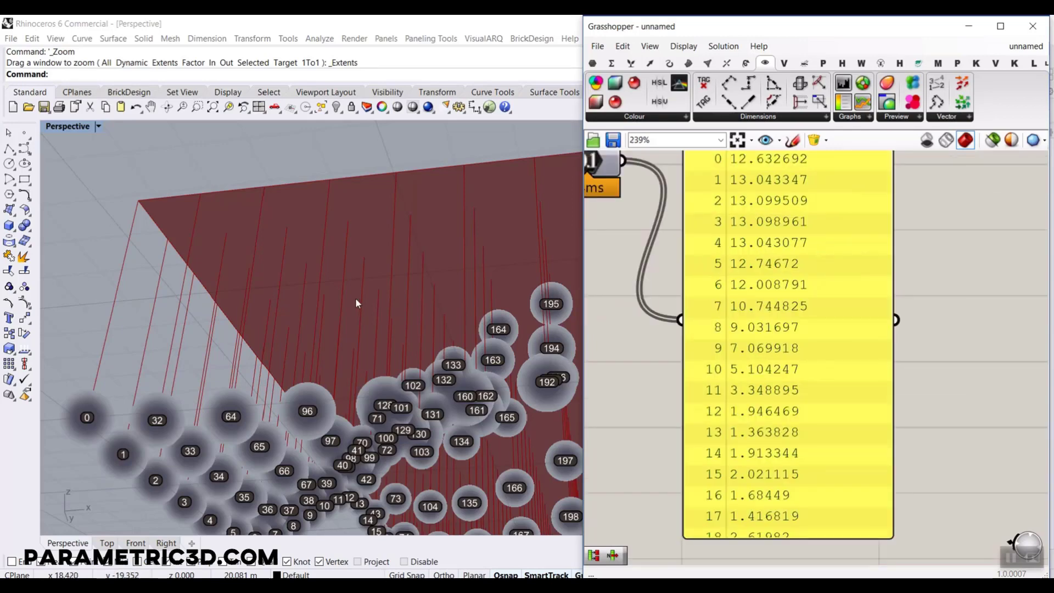
right_click_drag(357, 288, 296, 328)
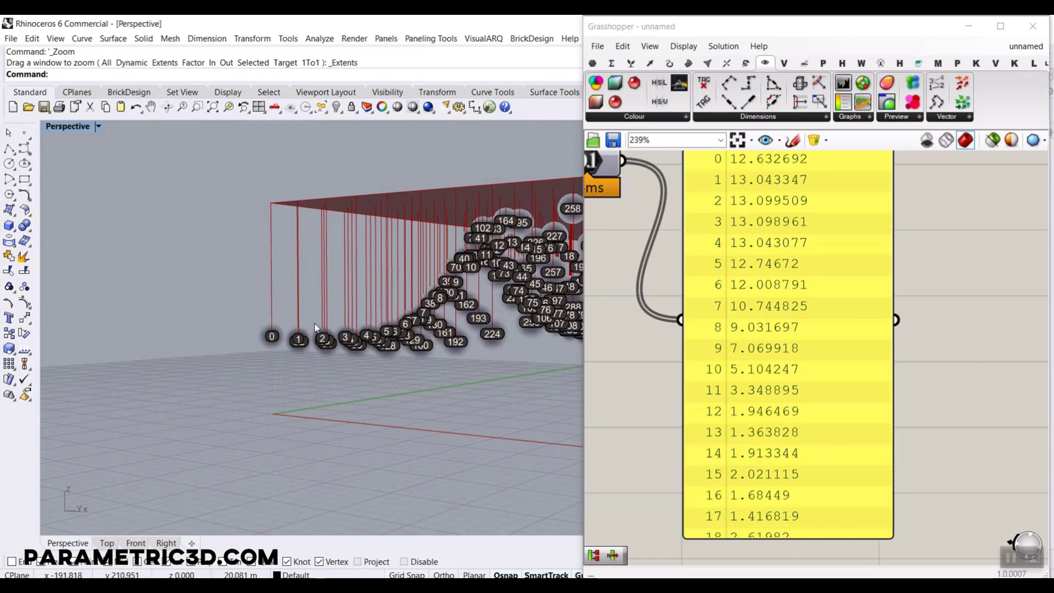
scroll(315, 324, "down", 4)
right_click_drag(315, 324, 315, 312)
scroll(315, 318, "up", 4)
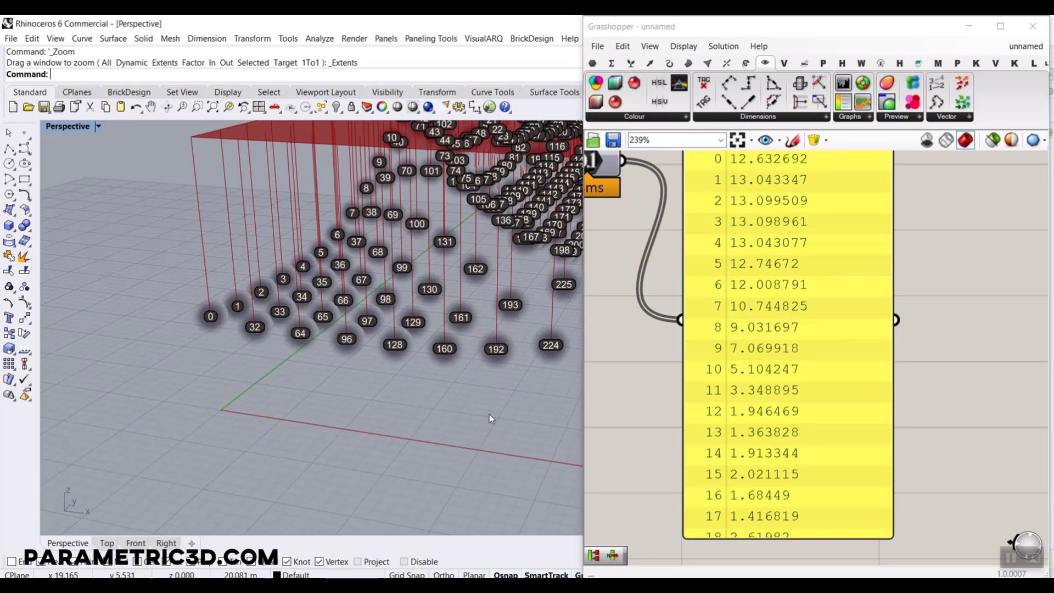
scroll(351, 338, "down", 3)
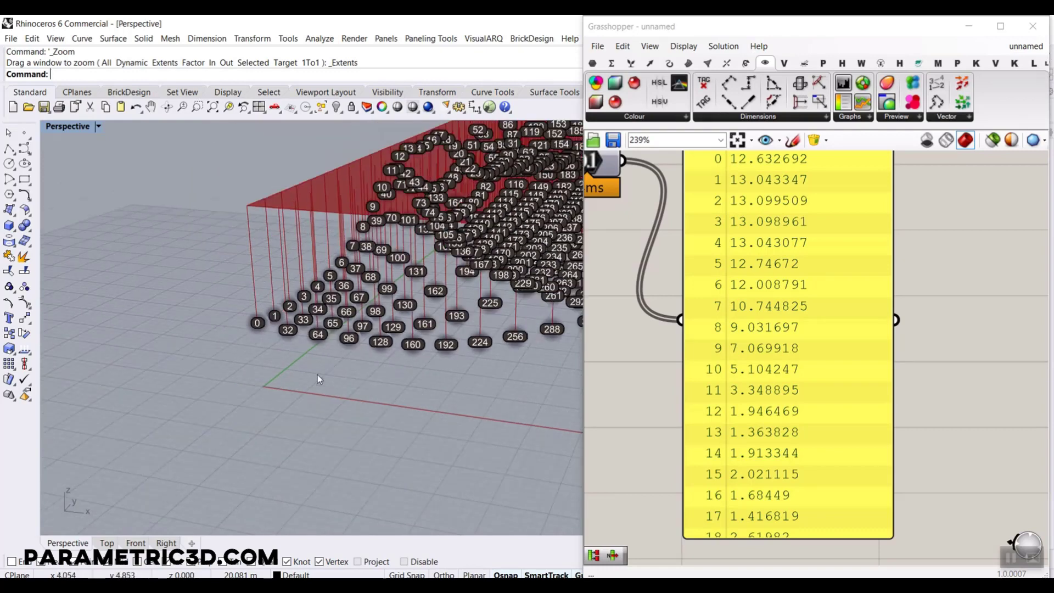
Undo the bake of the index numbers and move the Panel of line lengths just below the MD Slider.
key("ctrl+z")
scroll(878, 302, "down", 5)
right_click_drag(769, 280, 982, 336)
left_click_drag(982, 337, 820, 374)
scroll(983, 340, "down", 7)
scroll(790, 368, "up", 5)
left_click_drag(788, 334, 877, 325)
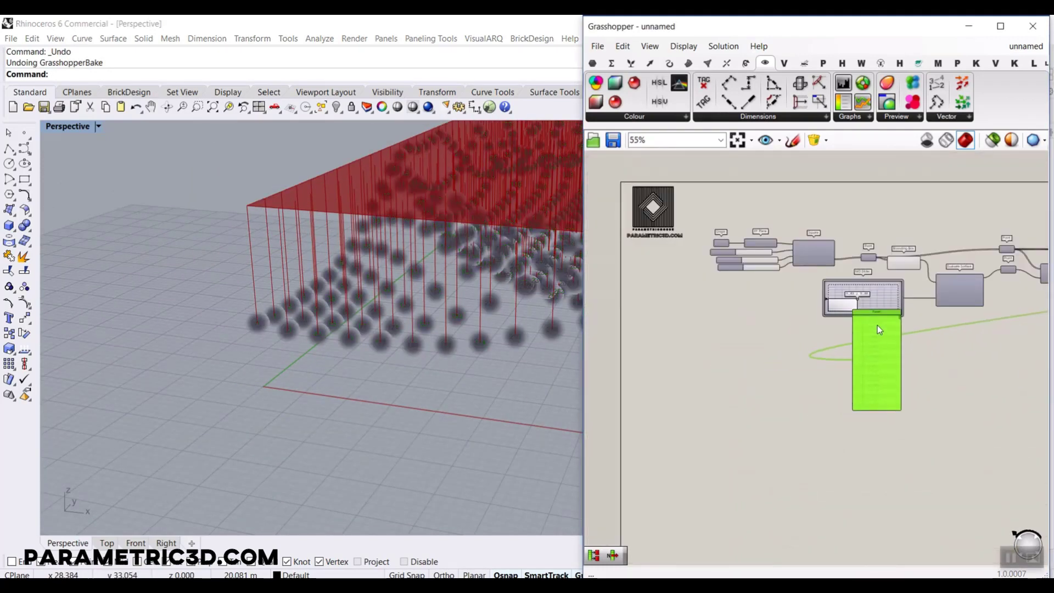
Shift the attractor point on the MD Slider and delete the Point List component below Cloud Display.
scroll(876, 321, "up", 7)
left_click_drag(782, 261, 866, 267)
scroll(865, 267, "down", 4)
right_click_drag(865, 267, 621, 274)
scroll(786, 344, "down", 4)
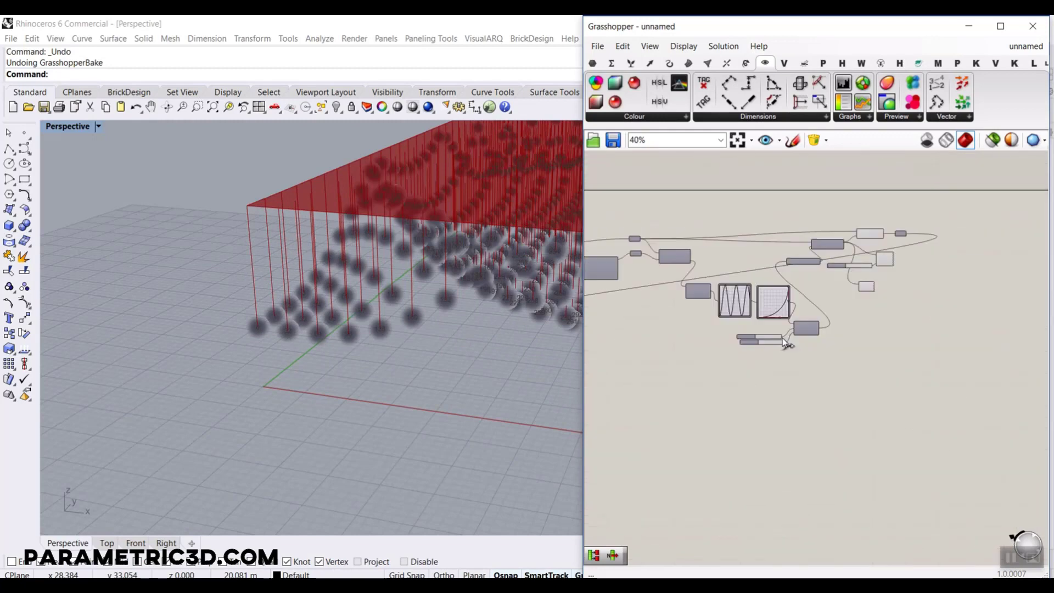
scroll(894, 263, "up", 7)
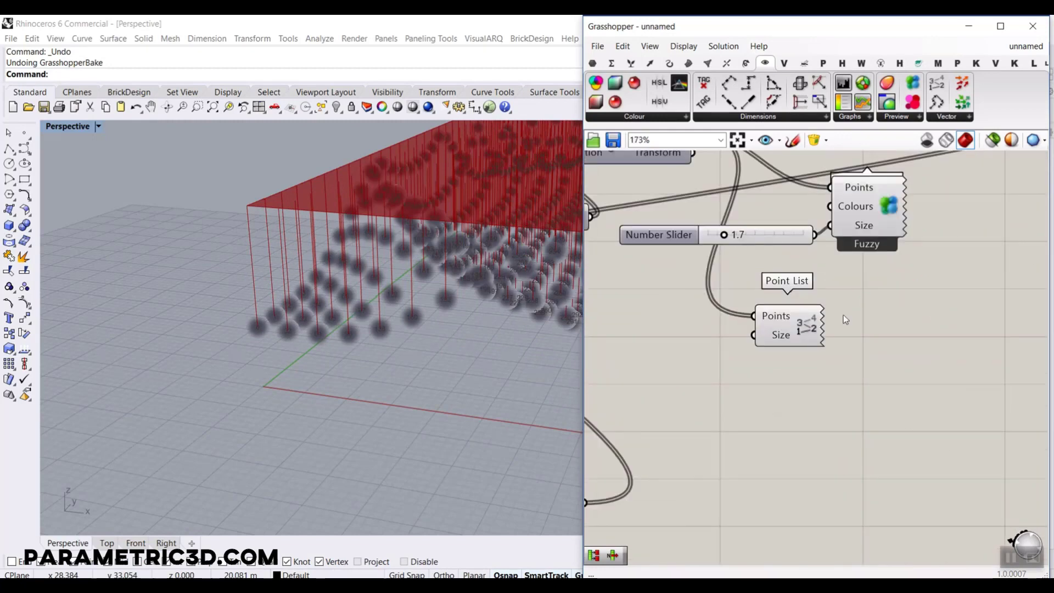
left_click(814, 323)
scroll(769, 345, "down", 6)
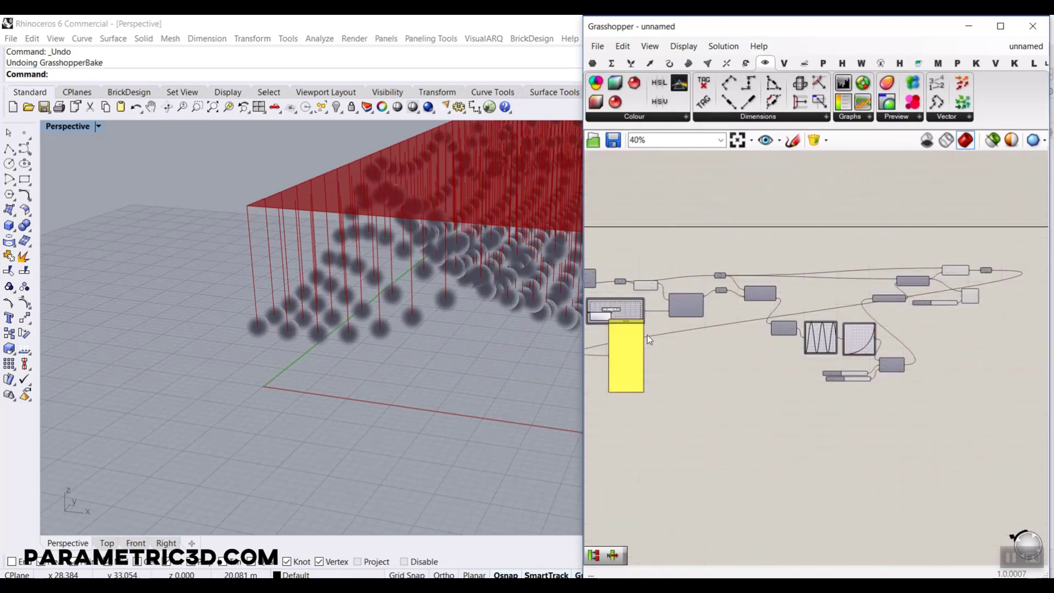
Set the MD Slider to 0.58 ; 0.62 and inspect the reshaped installation from below in the perspective view.
scroll(647, 338, "up", 7)
left_click_drag(708, 312, 746, 294)
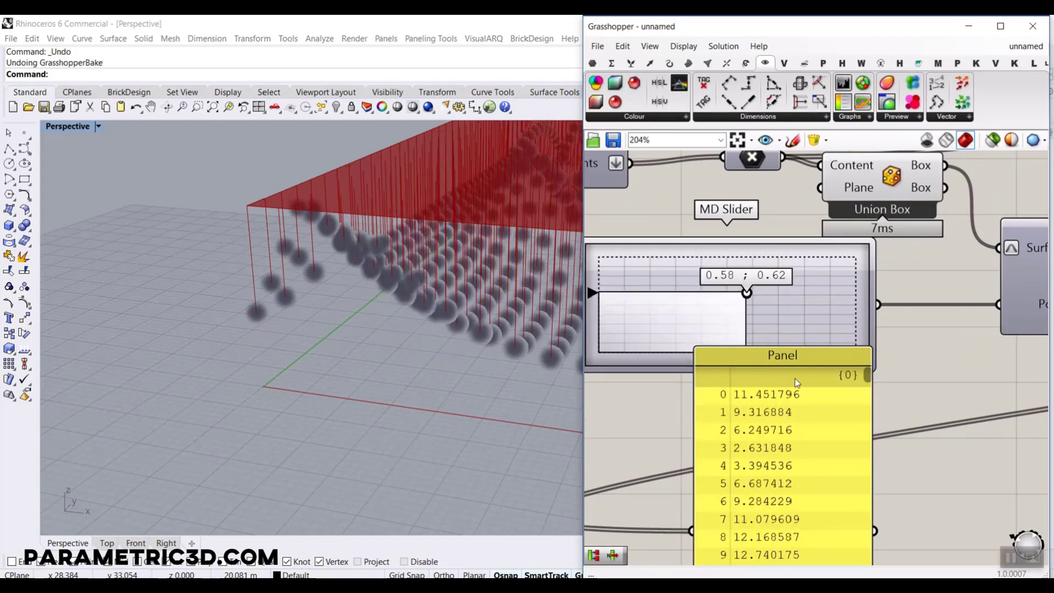
right_click_drag(277, 319, 384, 231)
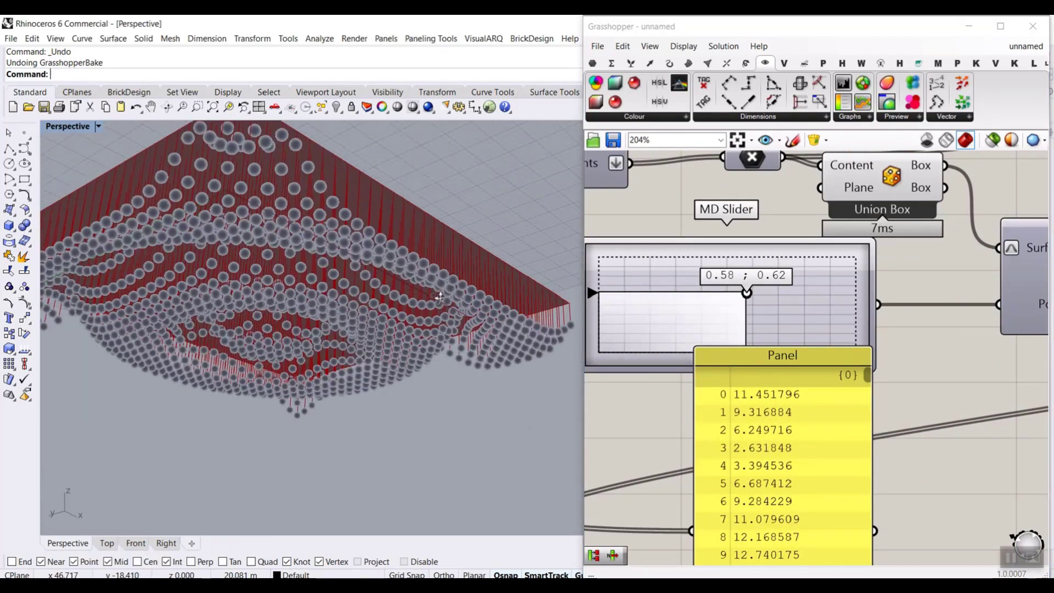
right_click_drag(836, 384, 739, 377)
scroll(738, 378, "down", 5)
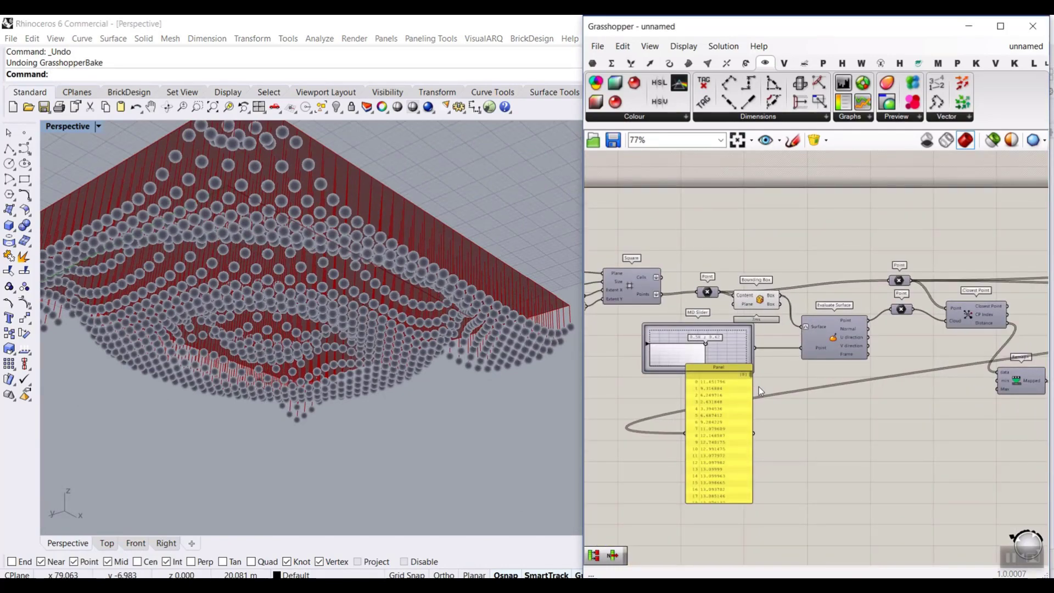
right_click_drag(921, 399, 785, 359)
scroll(772, 347, "down", 5)
scroll(792, 344, "up", 5)
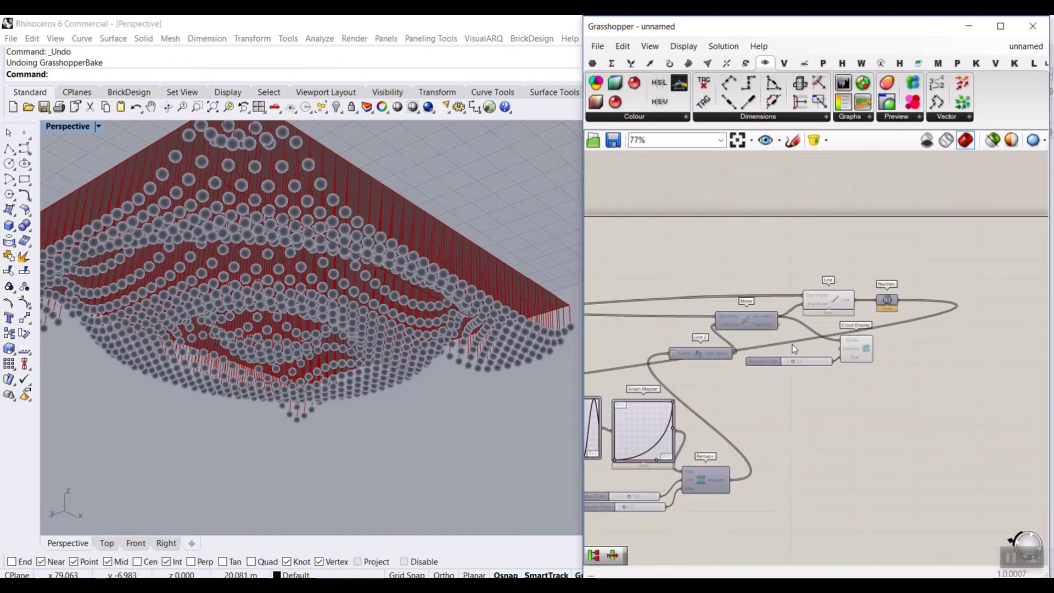